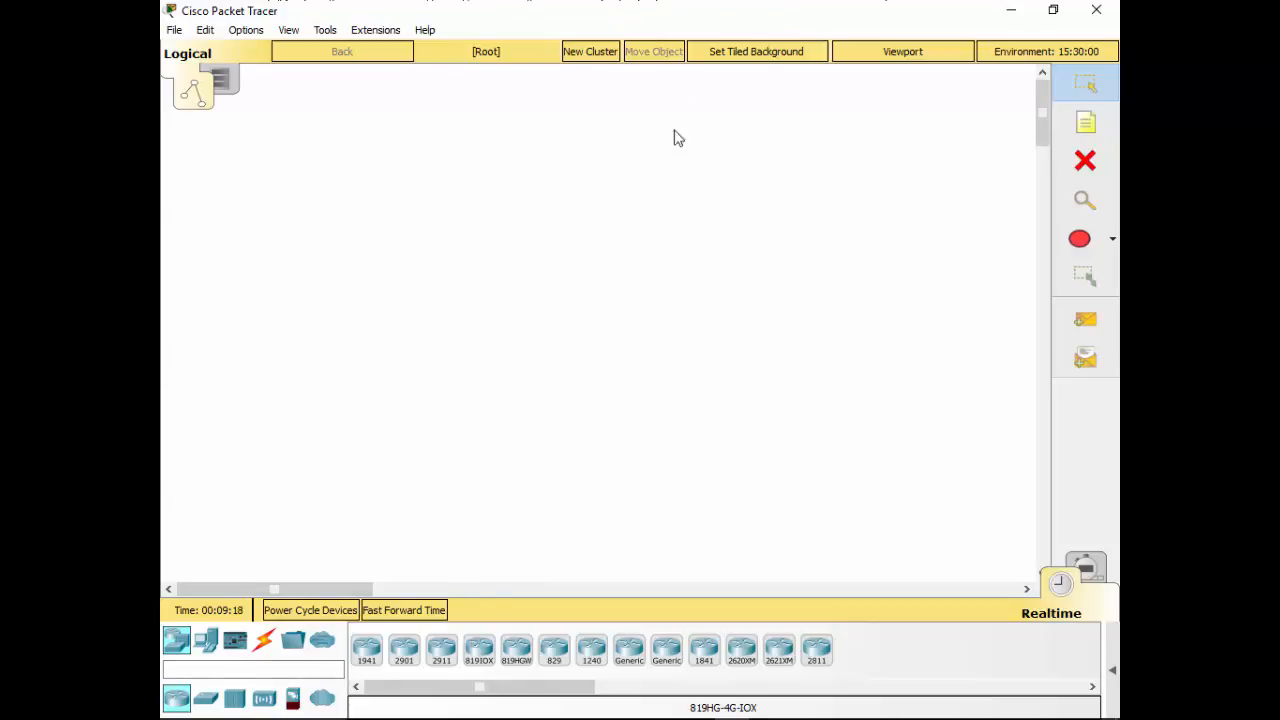
pyautogui.click(174, 30)
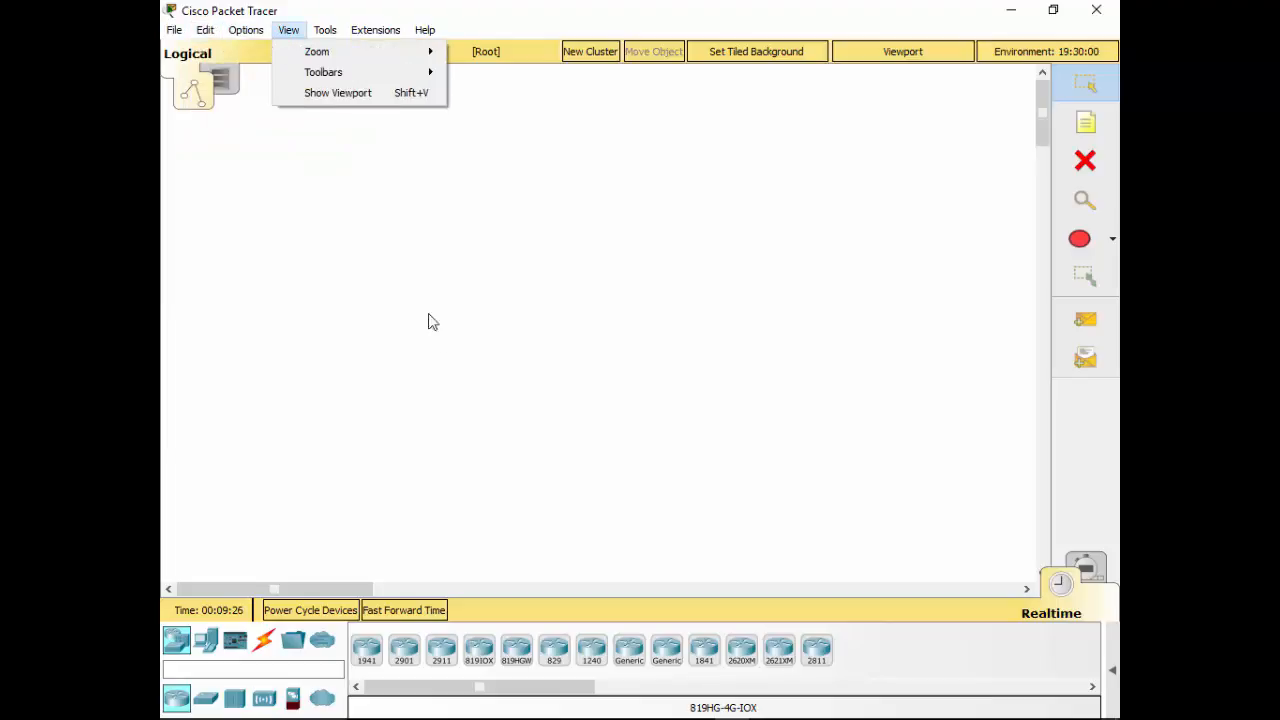
pyautogui.click(744, 453)
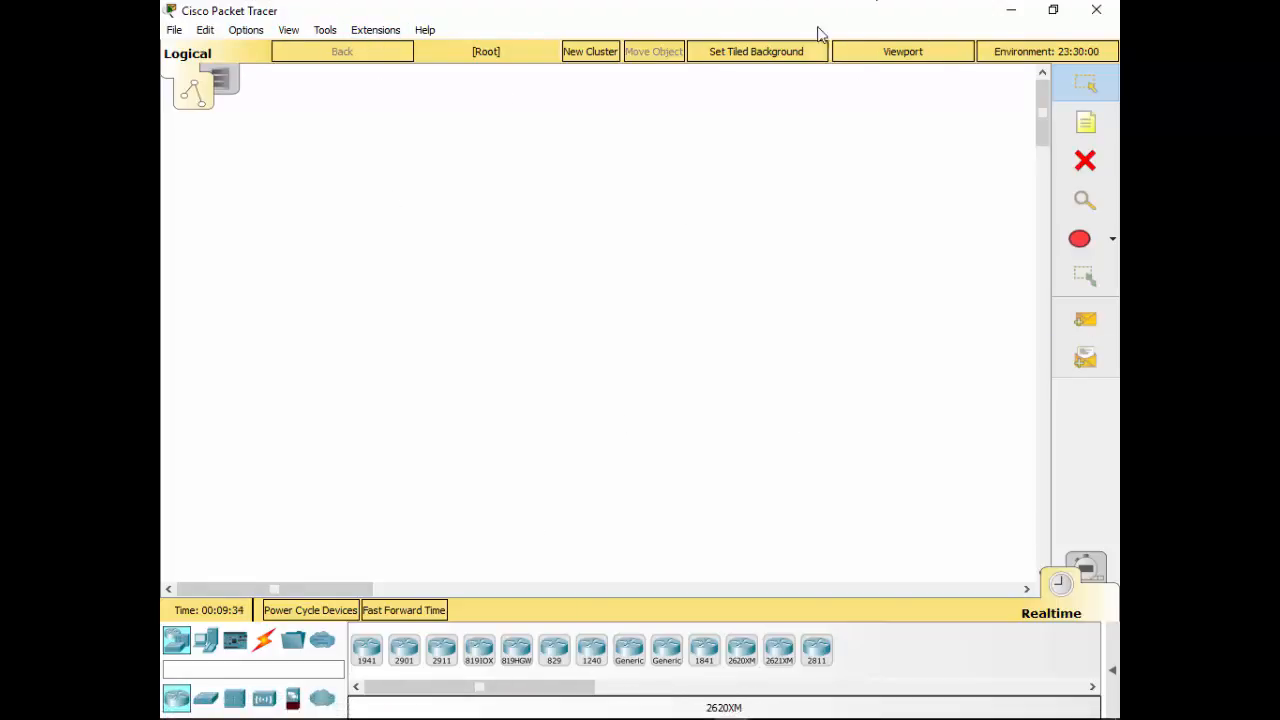
# Set the drawing palette's outline color to red and its fill color to magenta.
pyautogui.click(1079, 239)
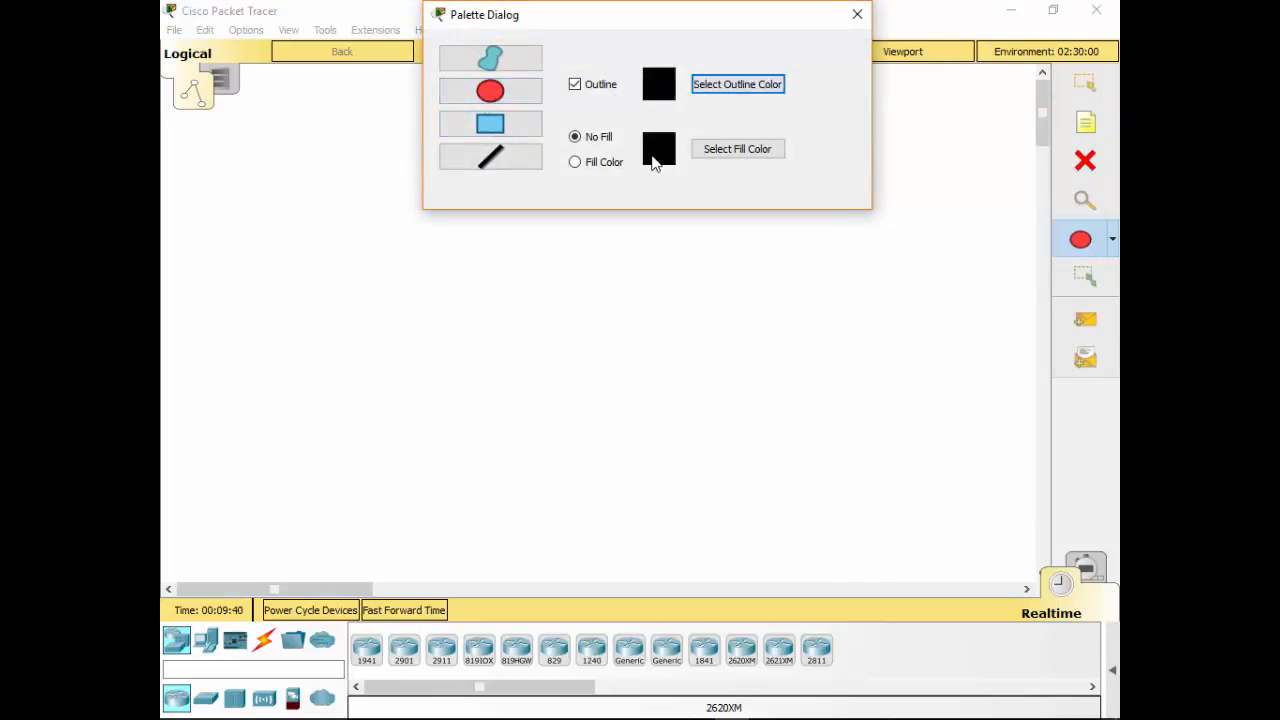
pyautogui.click(737, 84)
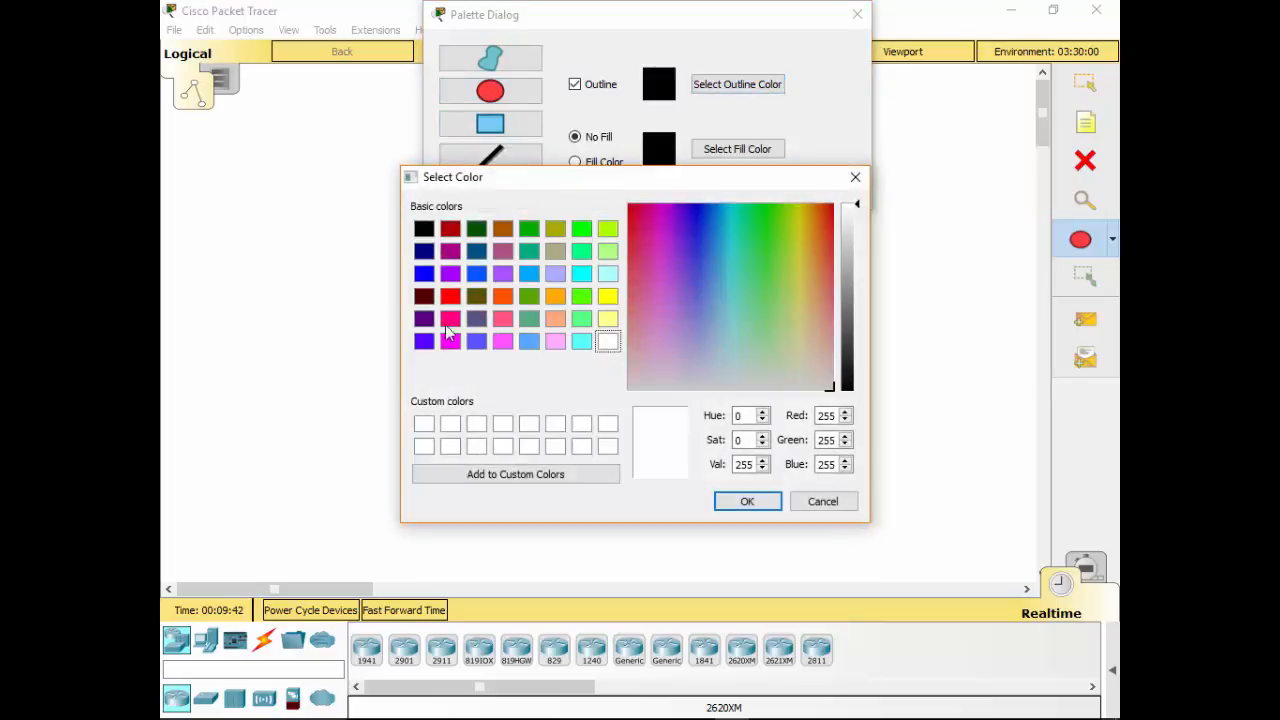
pyautogui.click(472, 296)
pyautogui.click(450, 296)
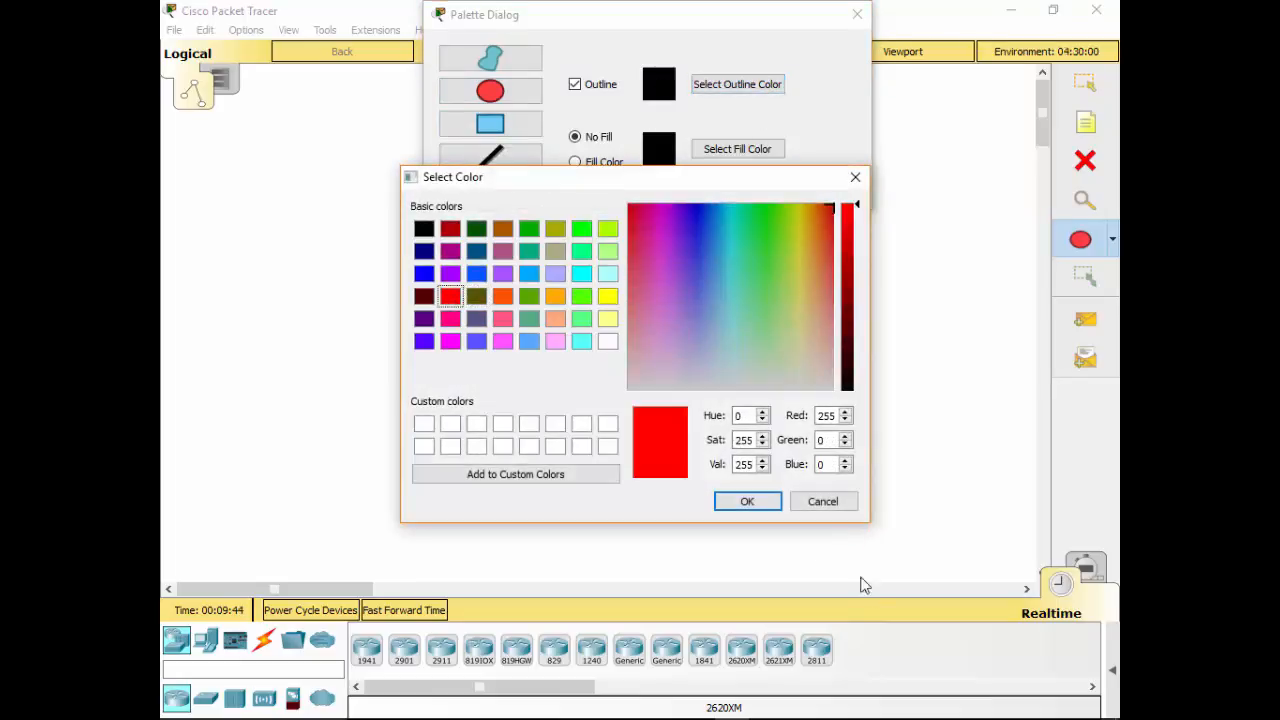
pyautogui.click(742, 501)
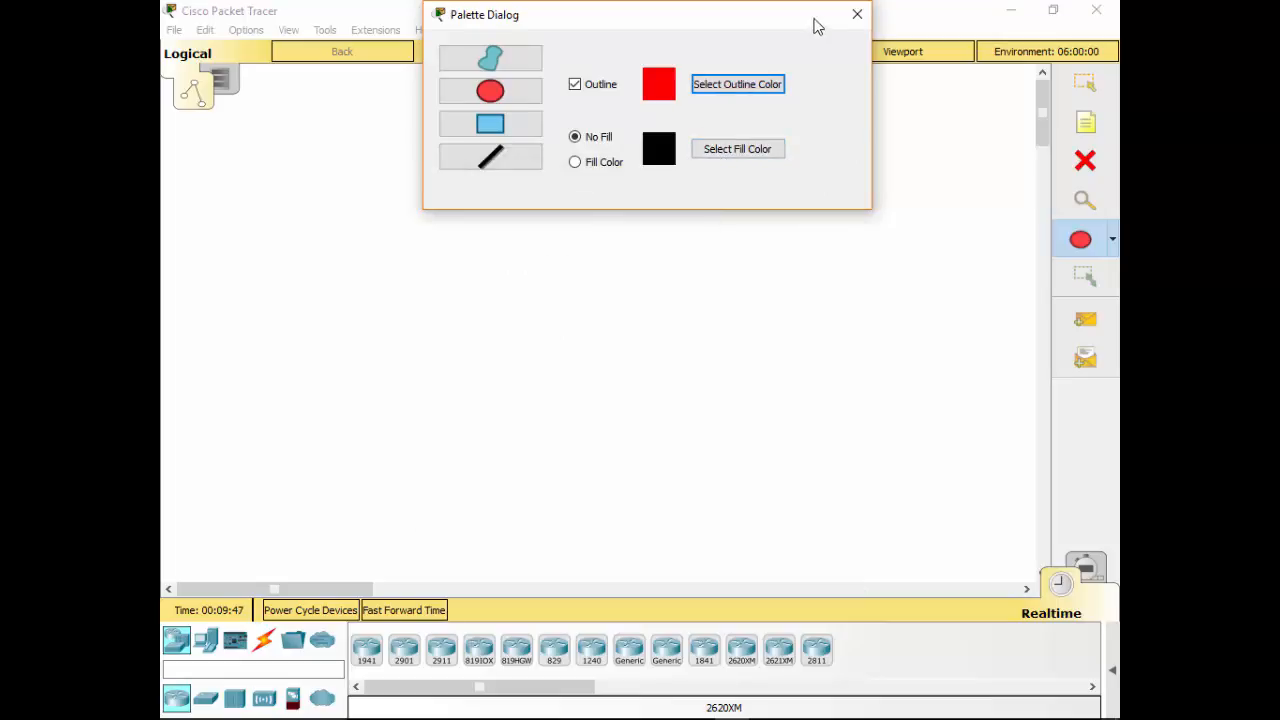
pyautogui.click(737, 152)
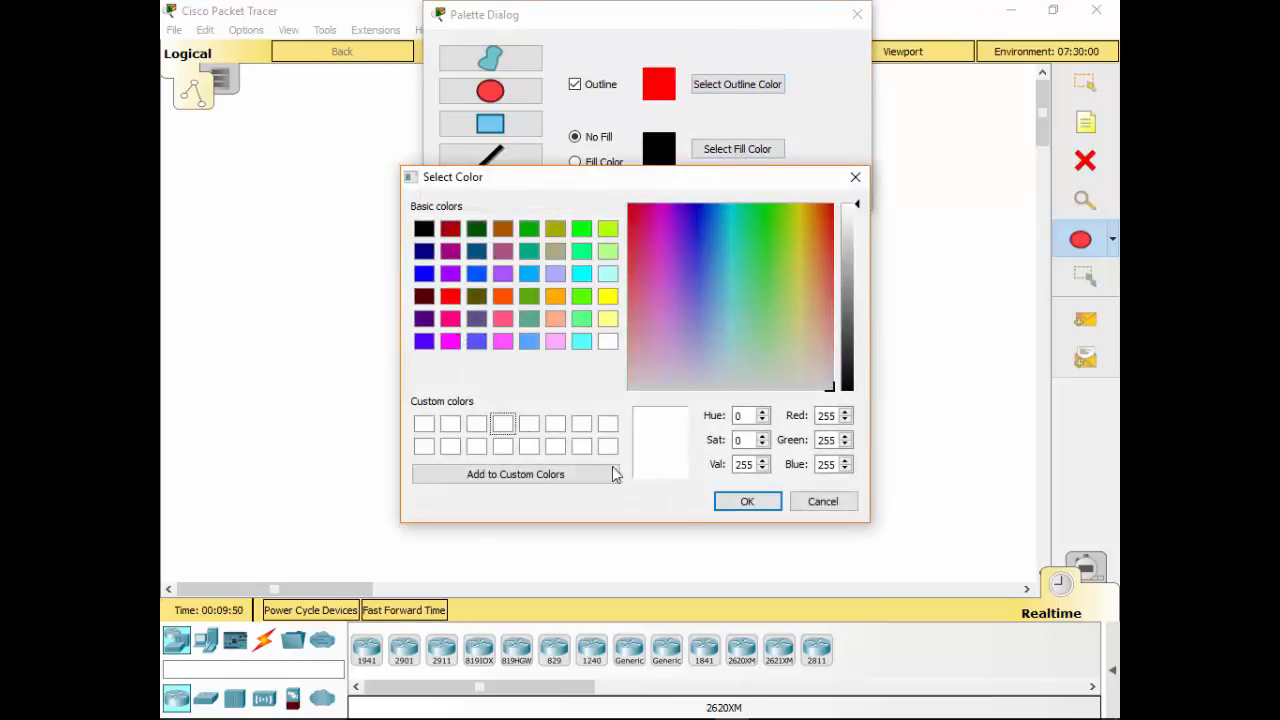
pyautogui.click(450, 341)
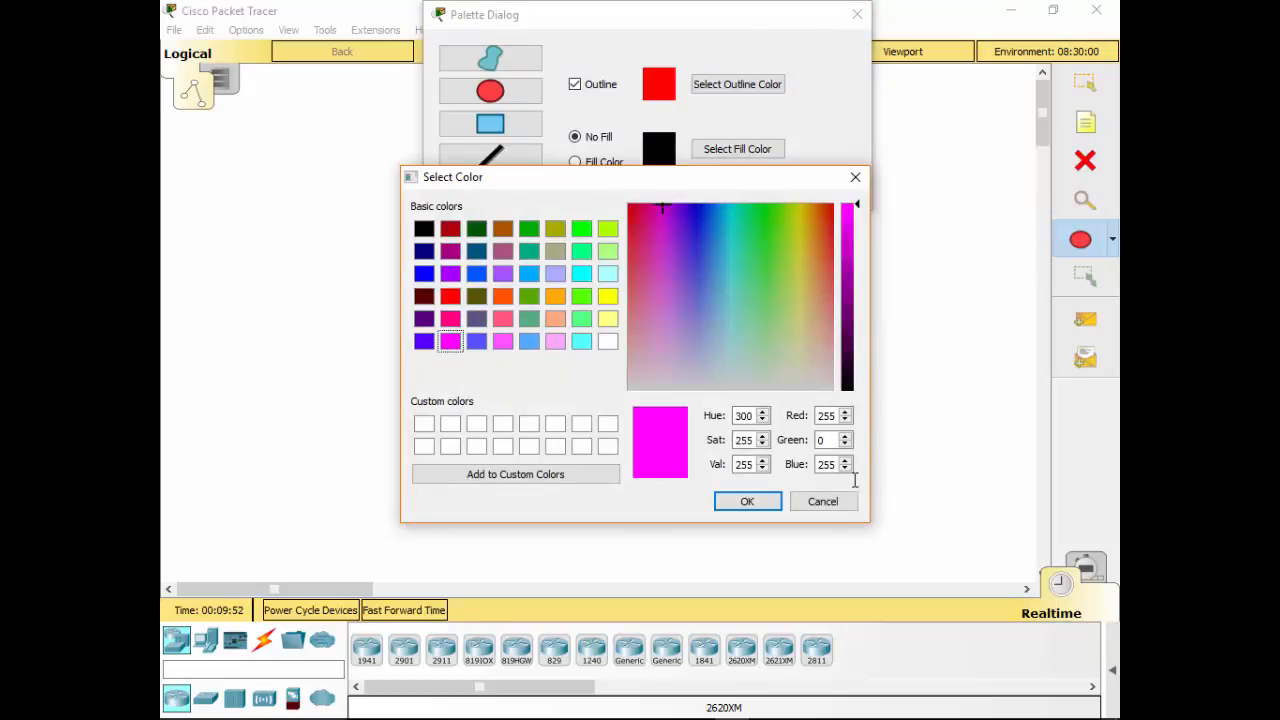
pyautogui.click(720, 501)
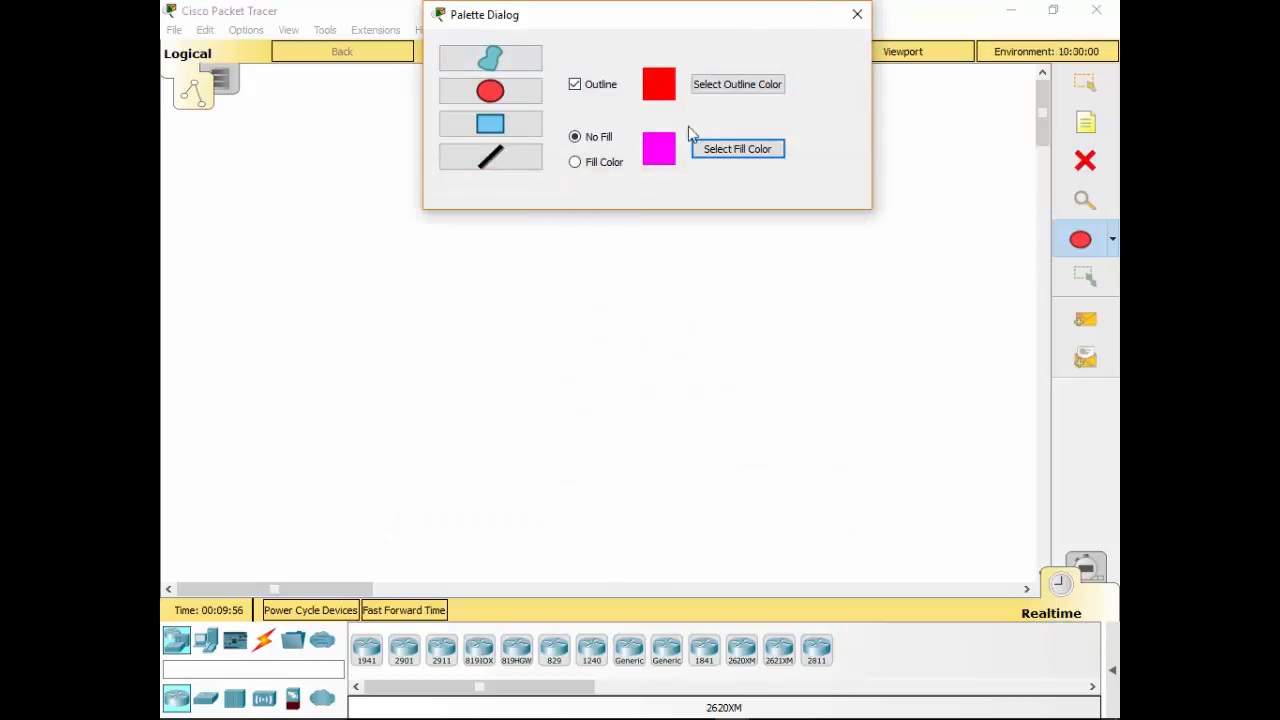
# Draw an unfilled ellipse in the middle of the workspace and a closed freeform shape to its left.
pyautogui.click(524, 96)
pyautogui.moveTo(536, 322); pyautogui.dragTo(684, 426)
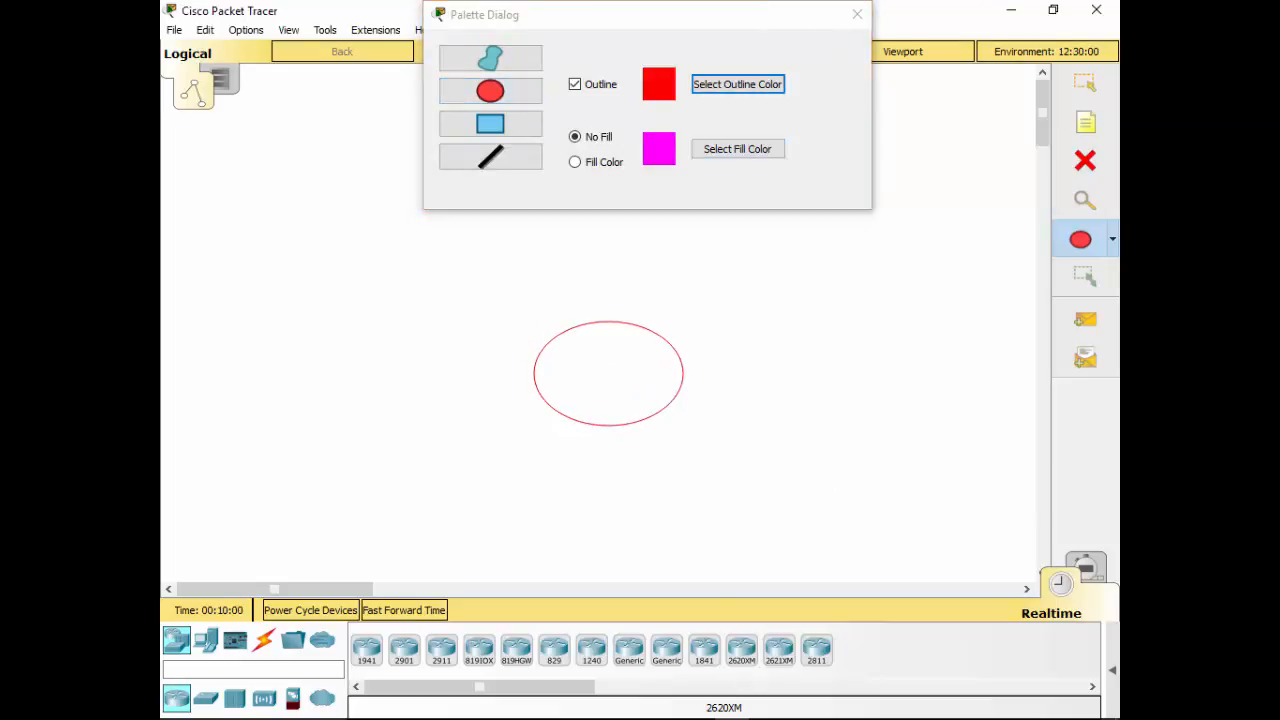
pyautogui.click(490, 58)
pyautogui.moveTo(322, 392)
pyautogui.mouseDown()
pyautogui.moveTo(408, 283)
pyautogui.moveTo(300, 418)
pyautogui.mouseUp()
pyautogui.moveTo(316, 495); pyautogui.dragTo(501, 465)
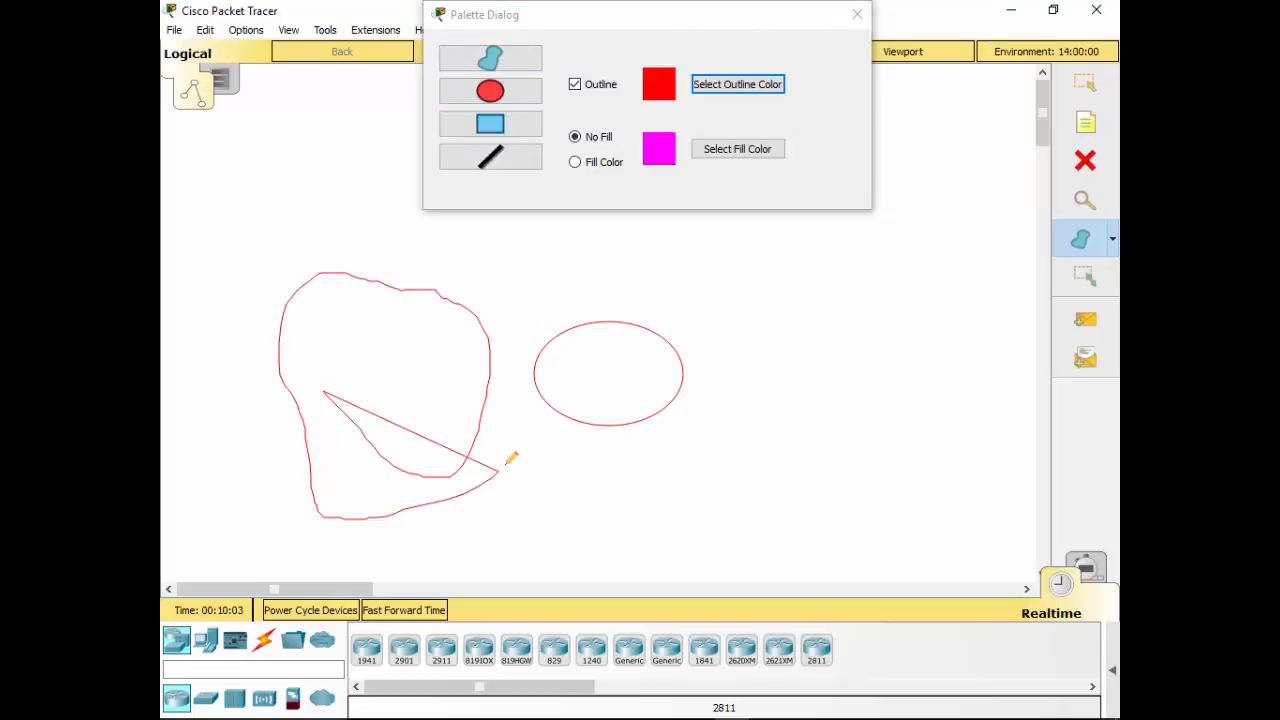
# Draw a rectangle to the right of the ellipse and two nearly horizontal lines between them, and close the drawing palette.
pyautogui.click(490, 123)
pyautogui.moveTo(831, 306); pyautogui.dragTo(1050, 500)
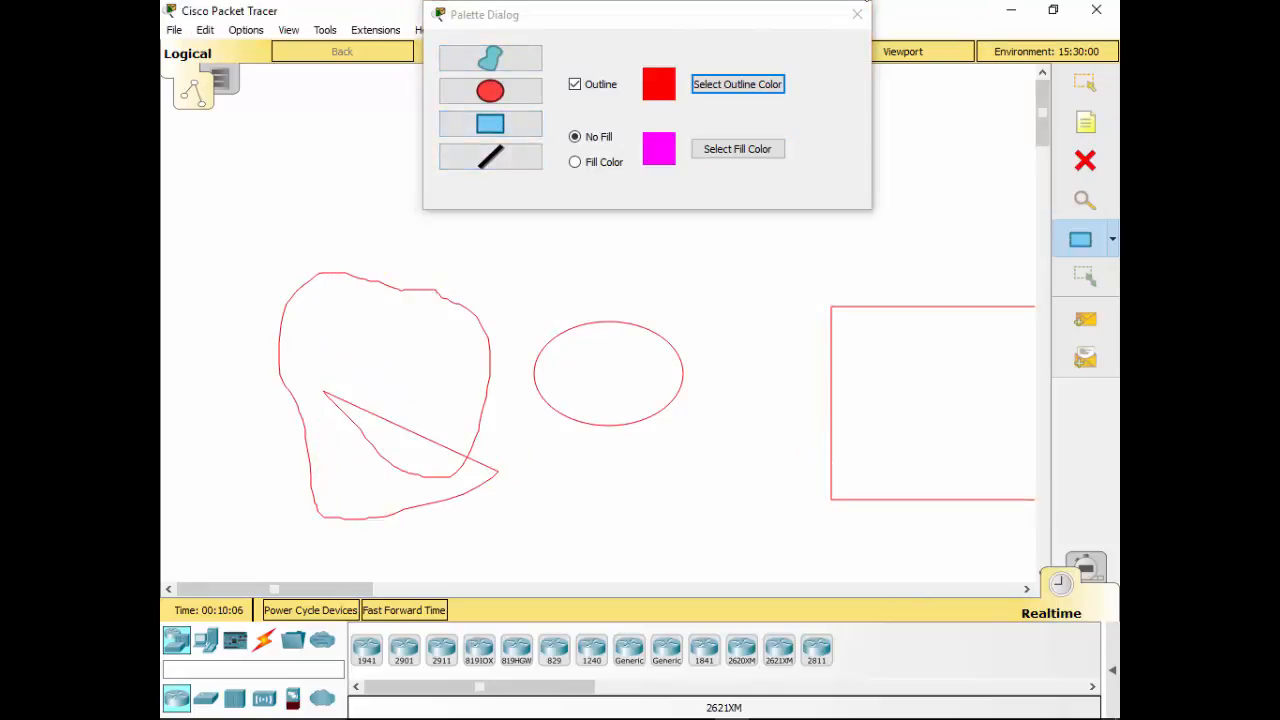
pyautogui.moveTo(233, 589)
pyautogui.mouseDown()
pyautogui.moveTo(400, 590)
pyautogui.moveTo(234, 590)
pyautogui.mouseUp()
pyautogui.click(514, 158)
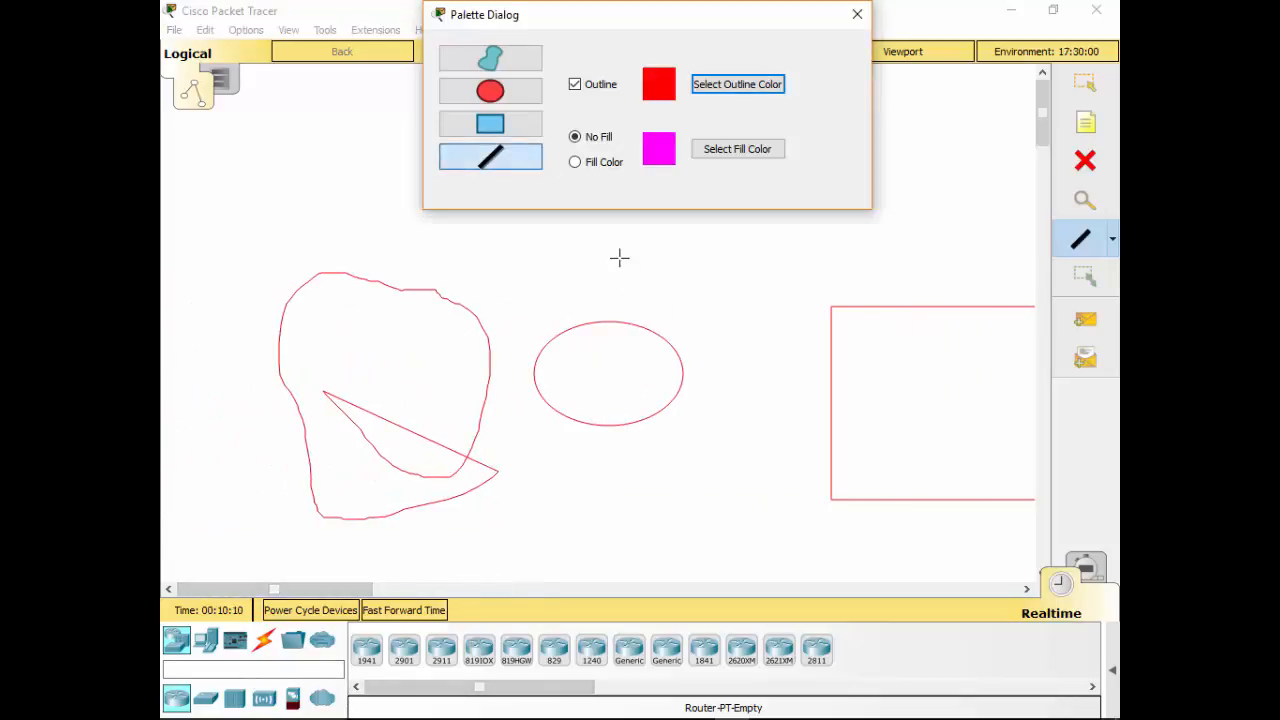
pyautogui.moveTo(617, 256)
pyautogui.mouseDown()
pyautogui.moveTo(783, 306)
pyautogui.moveTo(891, 286)
pyautogui.moveTo(869, 264)
pyautogui.mouseUp()
pyautogui.moveTo(594, 331); pyautogui.dragTo(907, 352)
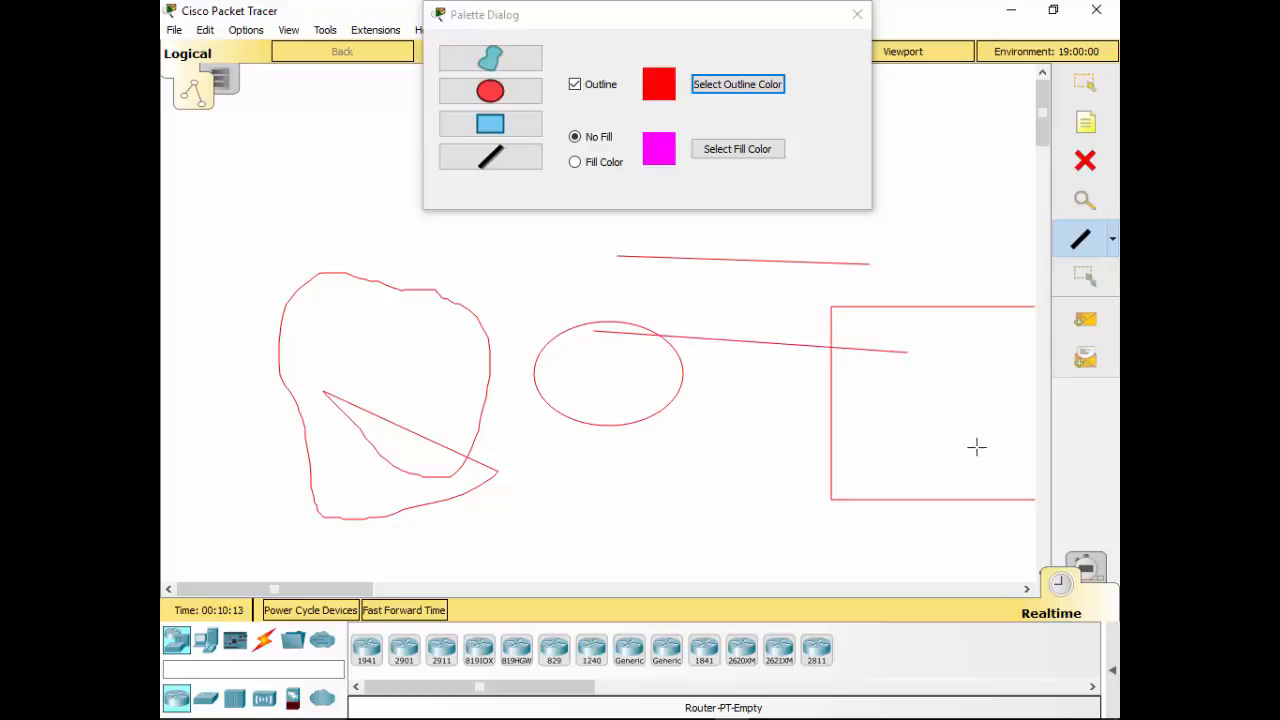
pyautogui.click(1087, 122)
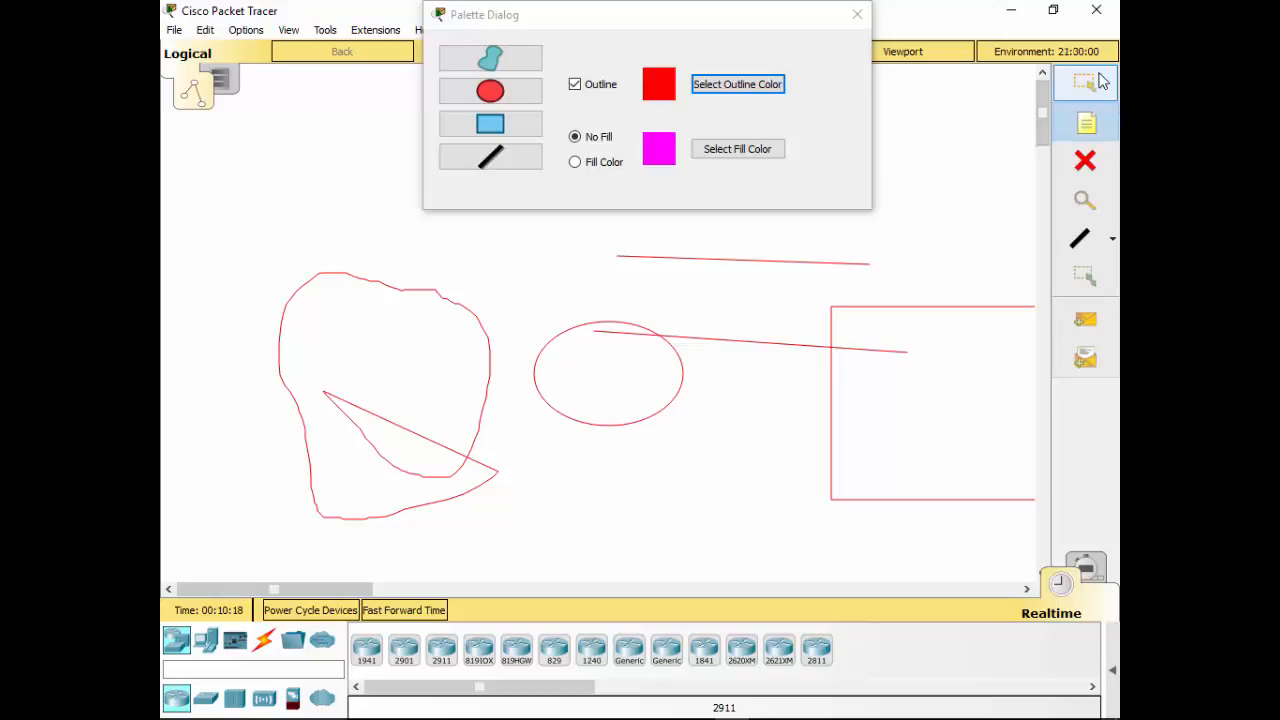
pyautogui.press('Escape')
pyautogui.click(857, 14)
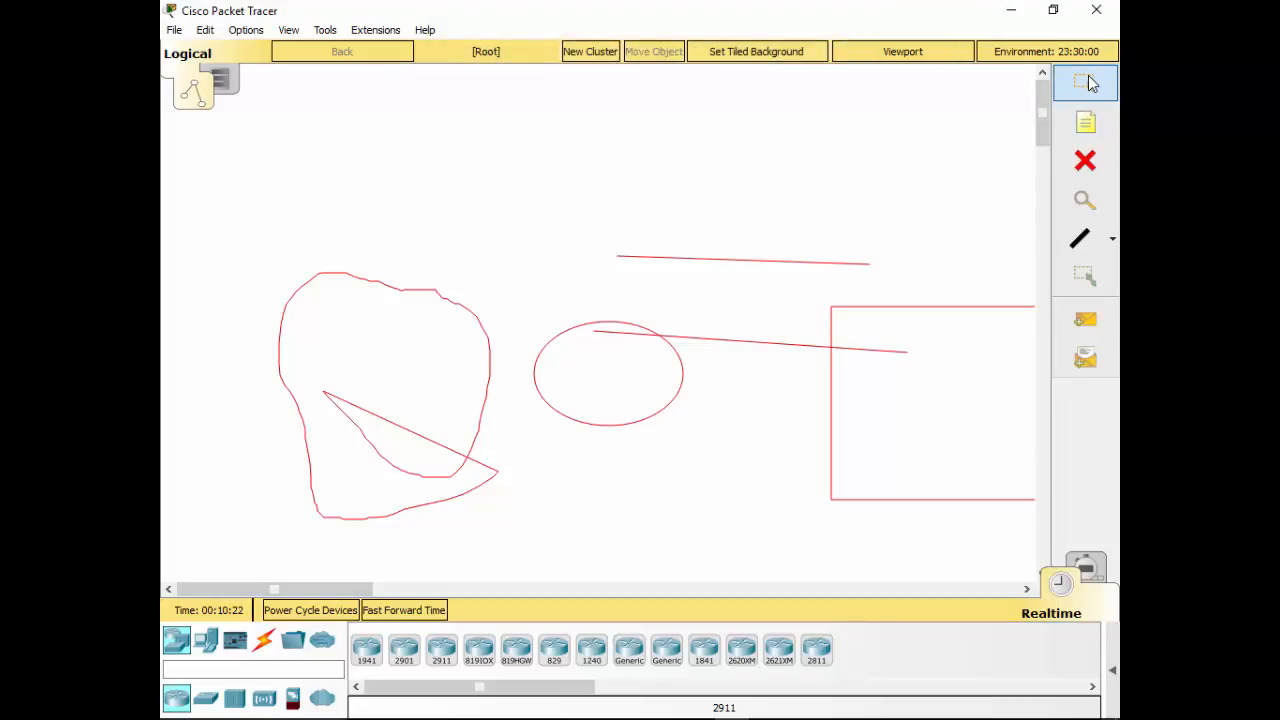
# Move the freeform shape slightly up and to the left in the workspace.
pyautogui.doubleClick(605, 378)
pyautogui.moveTo(557, 337); pyautogui.dragTo(436, 212)
pyautogui.doubleClick(466, 310)
pyautogui.click(465, 307)
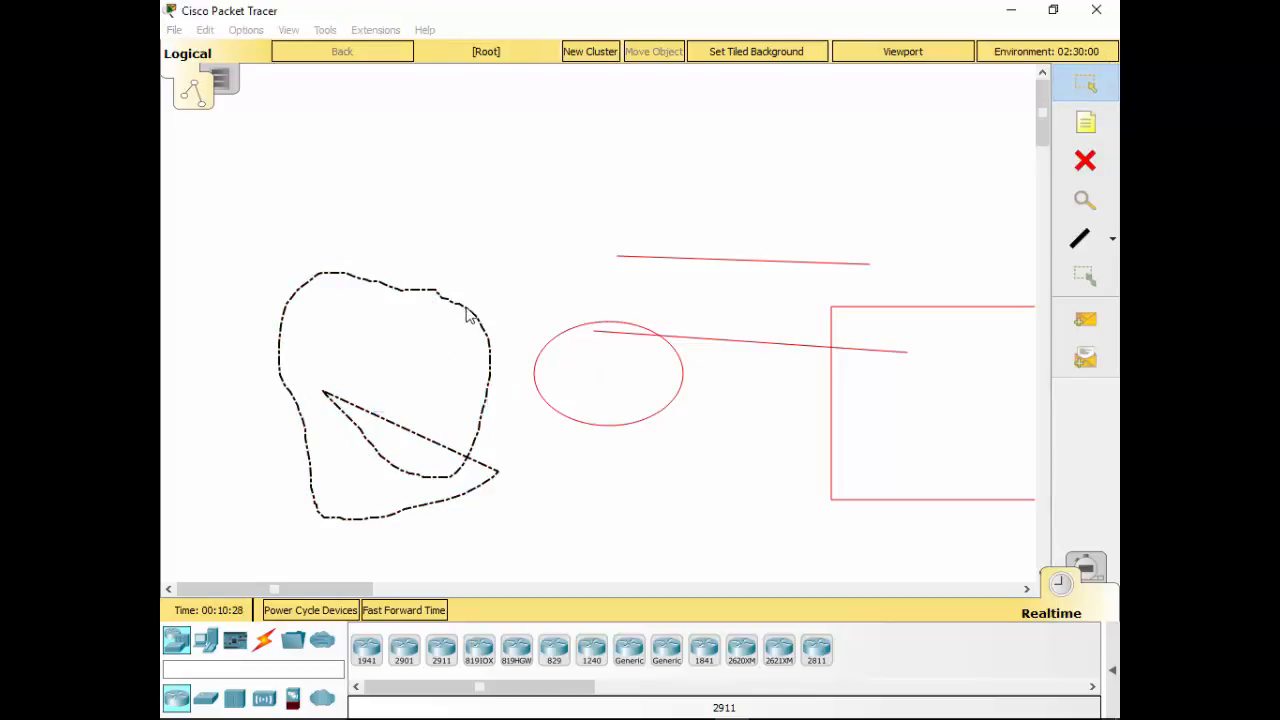
pyautogui.moveTo(465, 307); pyautogui.dragTo(412, 256)
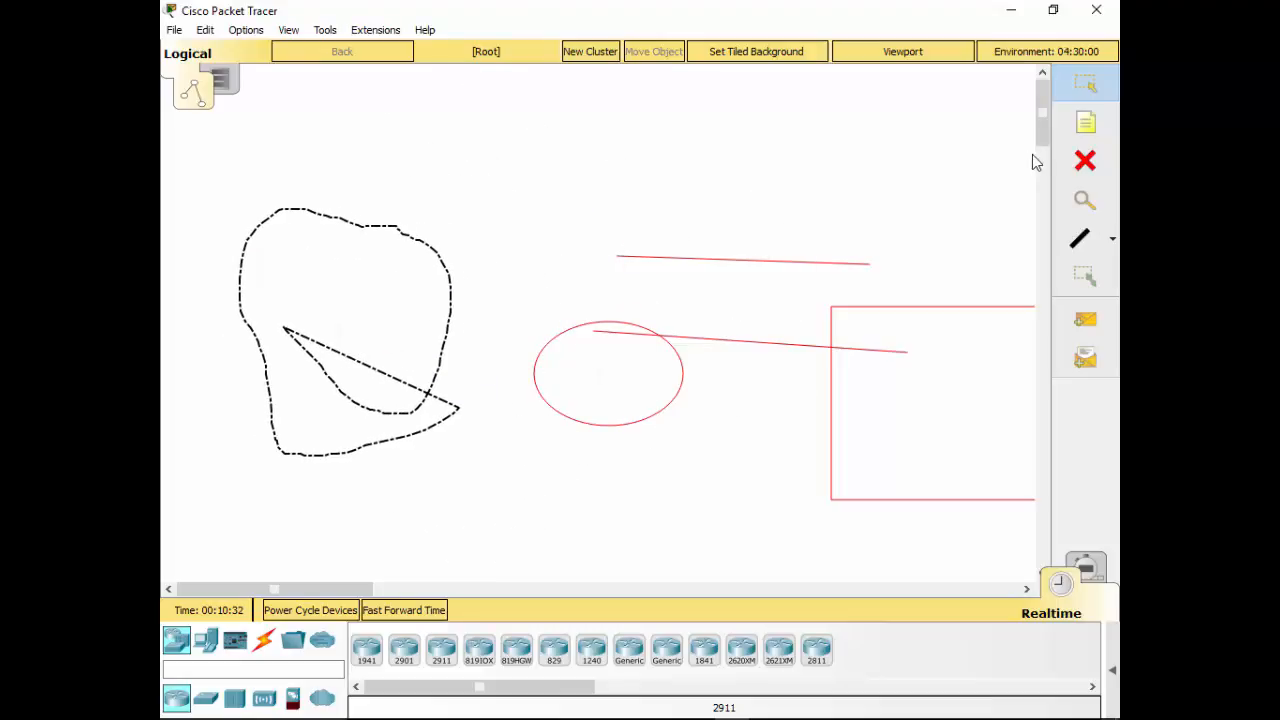
# Place a text note reading "LAN1" above the upper line.
pyautogui.click(1087, 123)
pyautogui.click(706, 180)
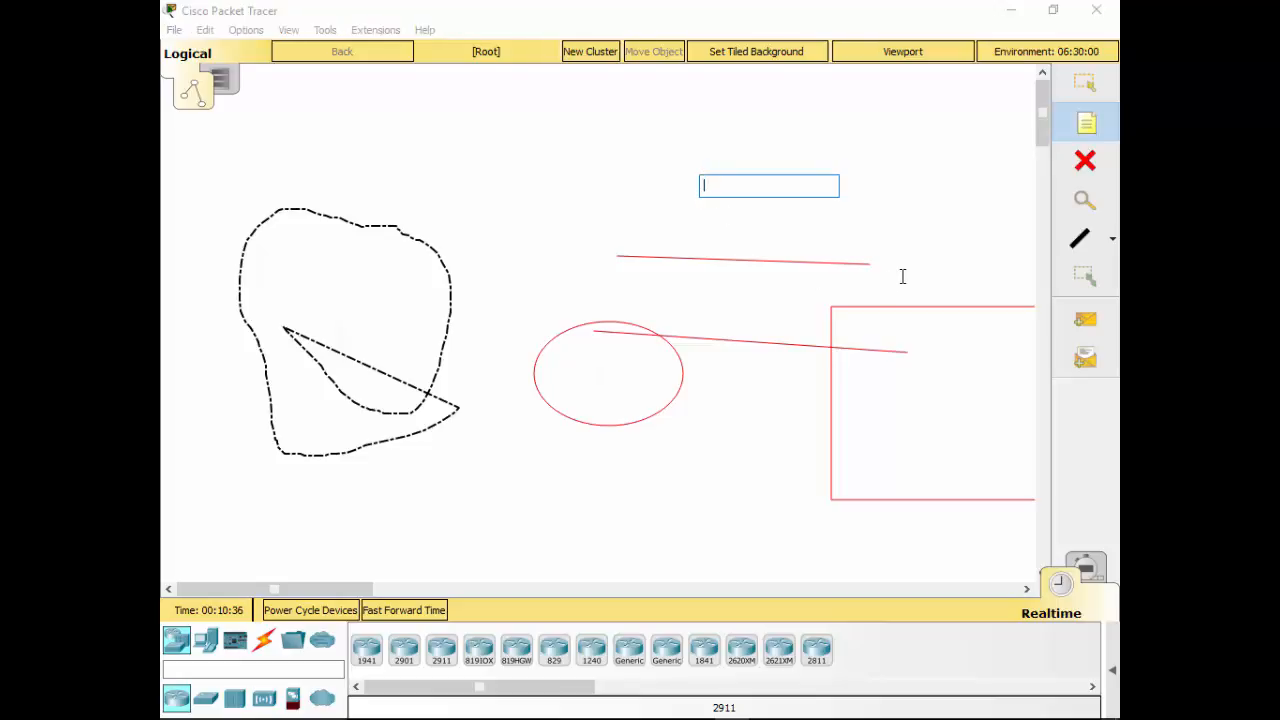
pyautogui.write('R')
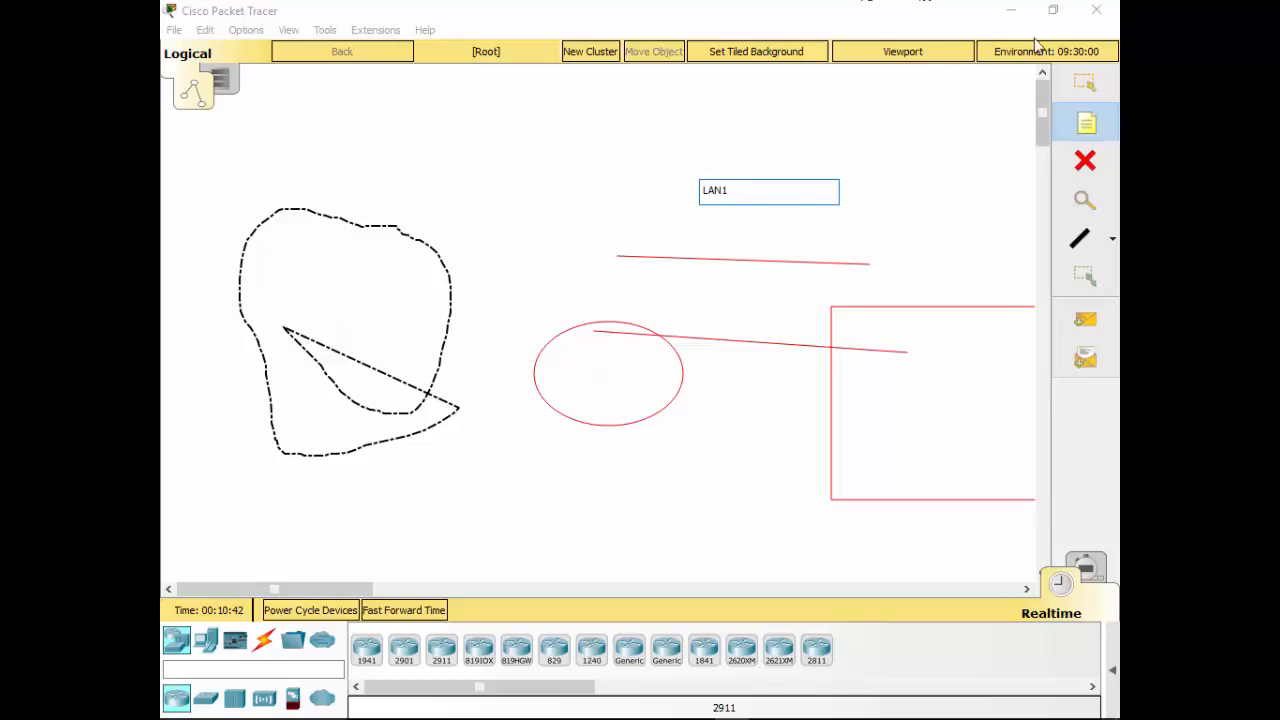
pyautogui.click(858, 128)
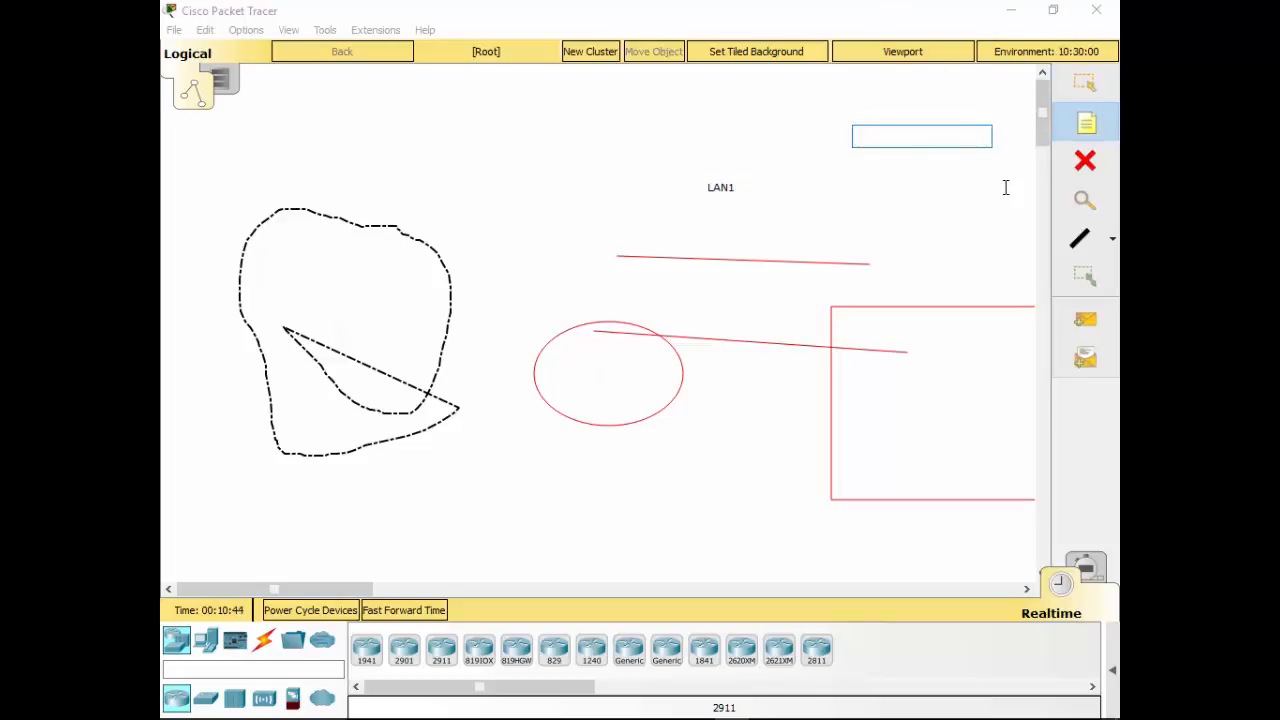
# Delete all the drawn shapes and the LAN1 note one by one with the Delete tool, leaving the workspace empty.
pyautogui.click(1085, 162)
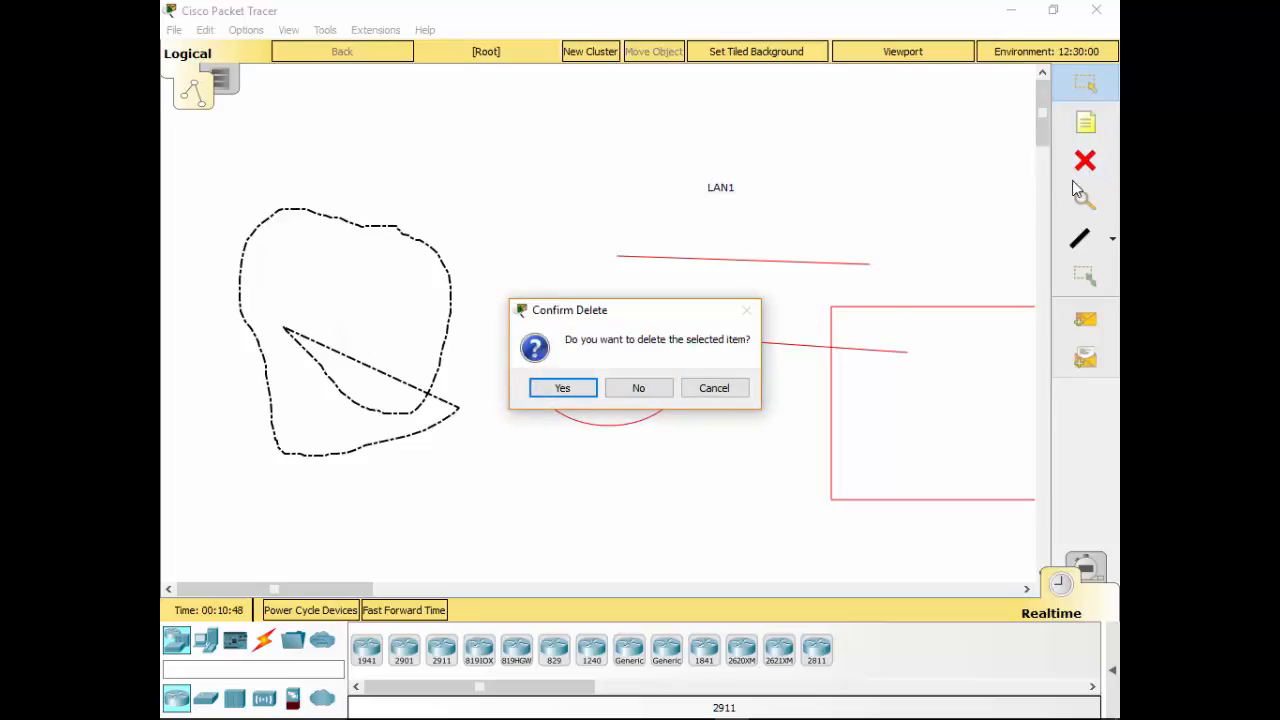
pyautogui.click(636, 389)
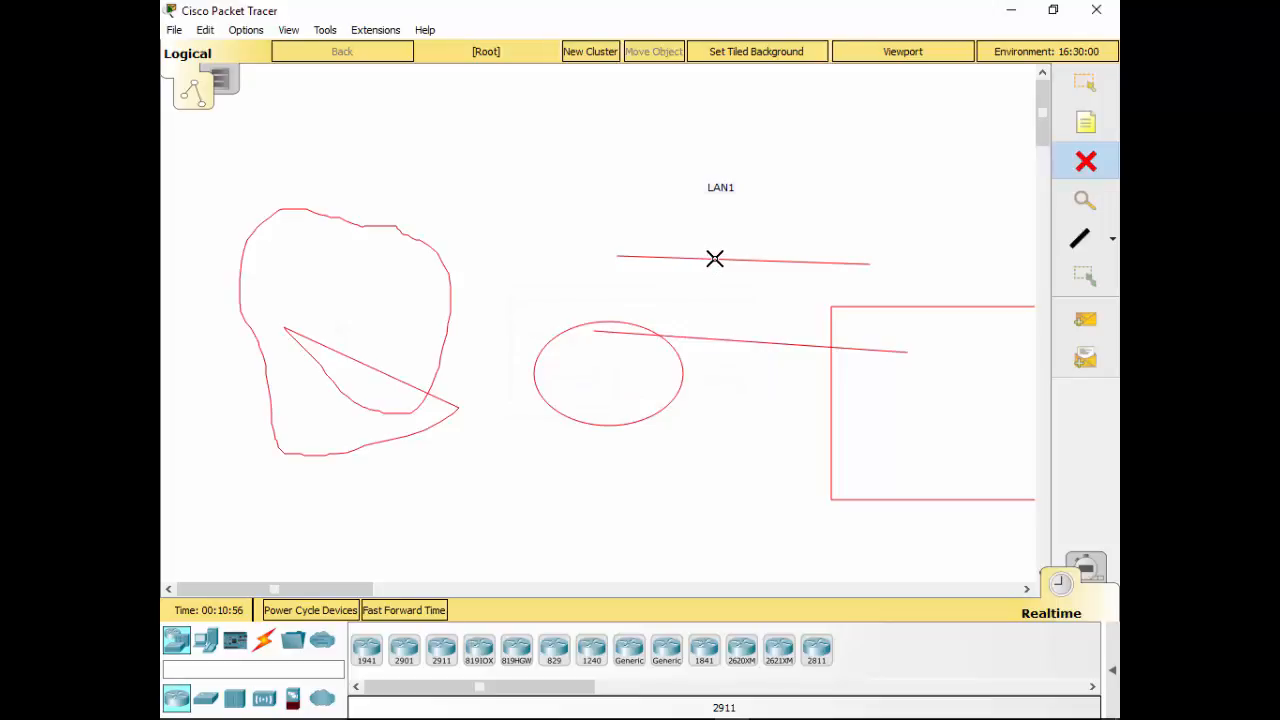
pyautogui.click(864, 452)
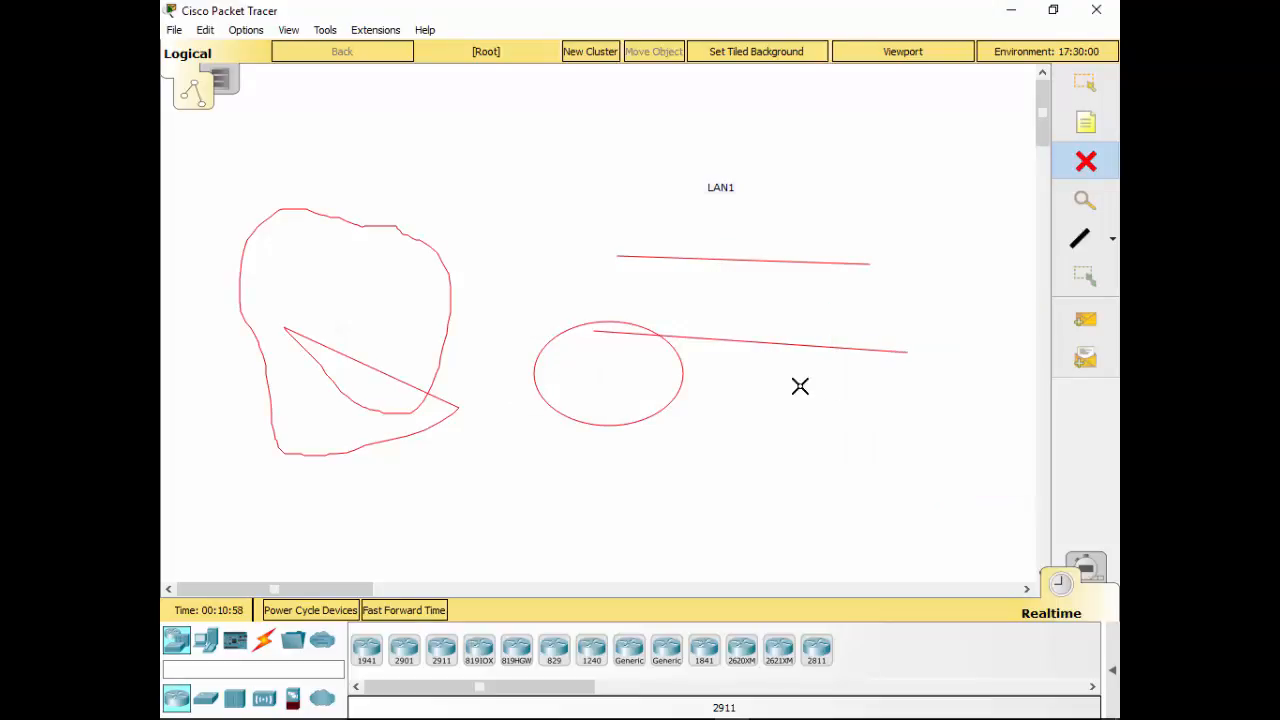
pyautogui.click(619, 411)
pyautogui.click(687, 337)
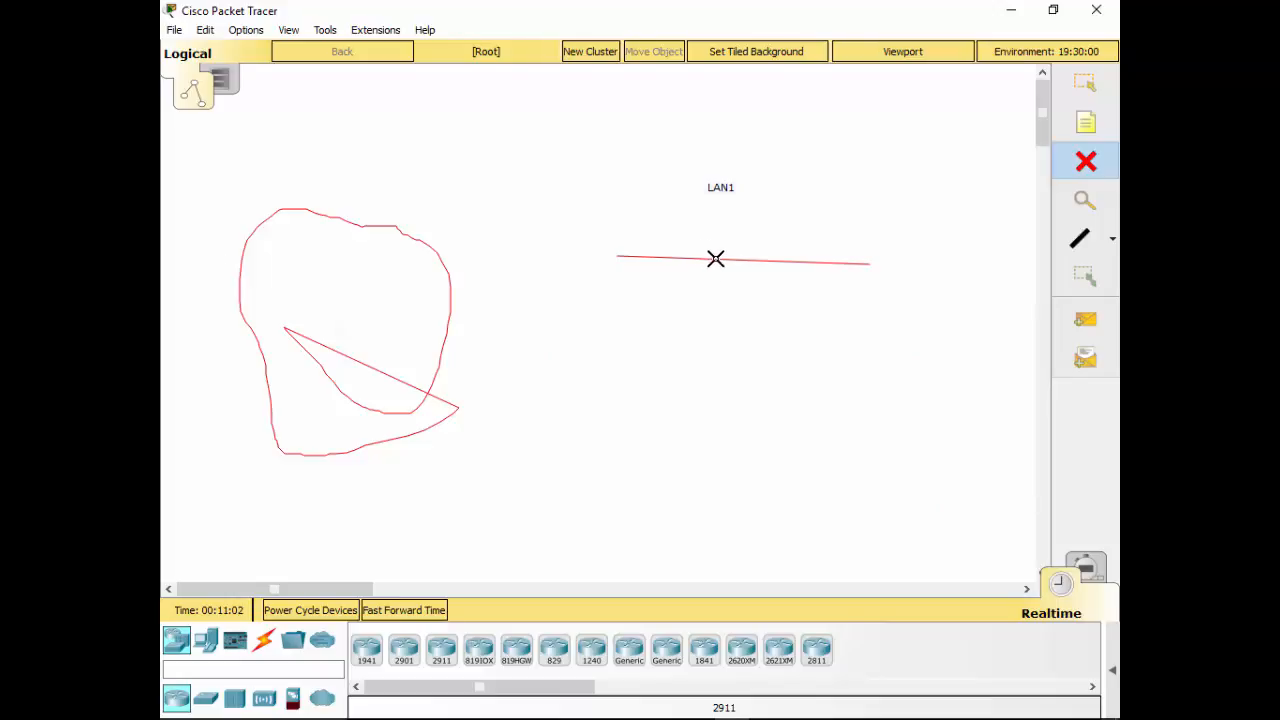
pyautogui.click(403, 294)
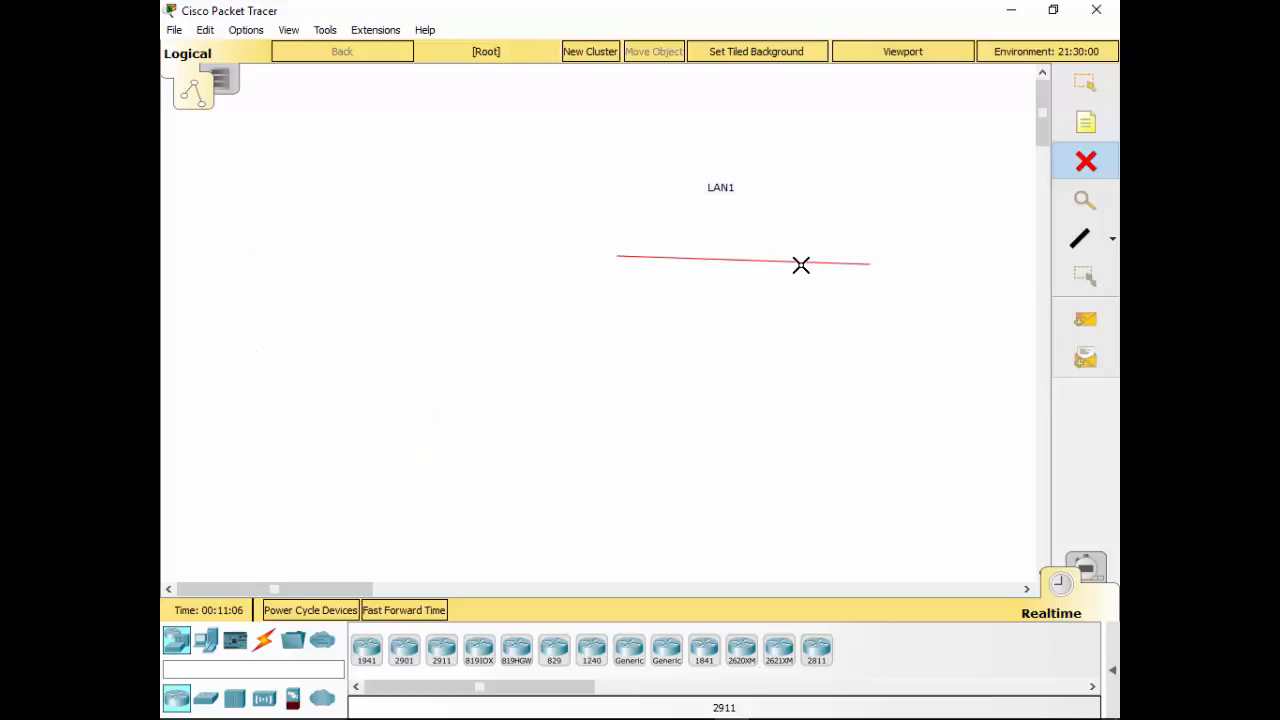
pyautogui.click(721, 181)
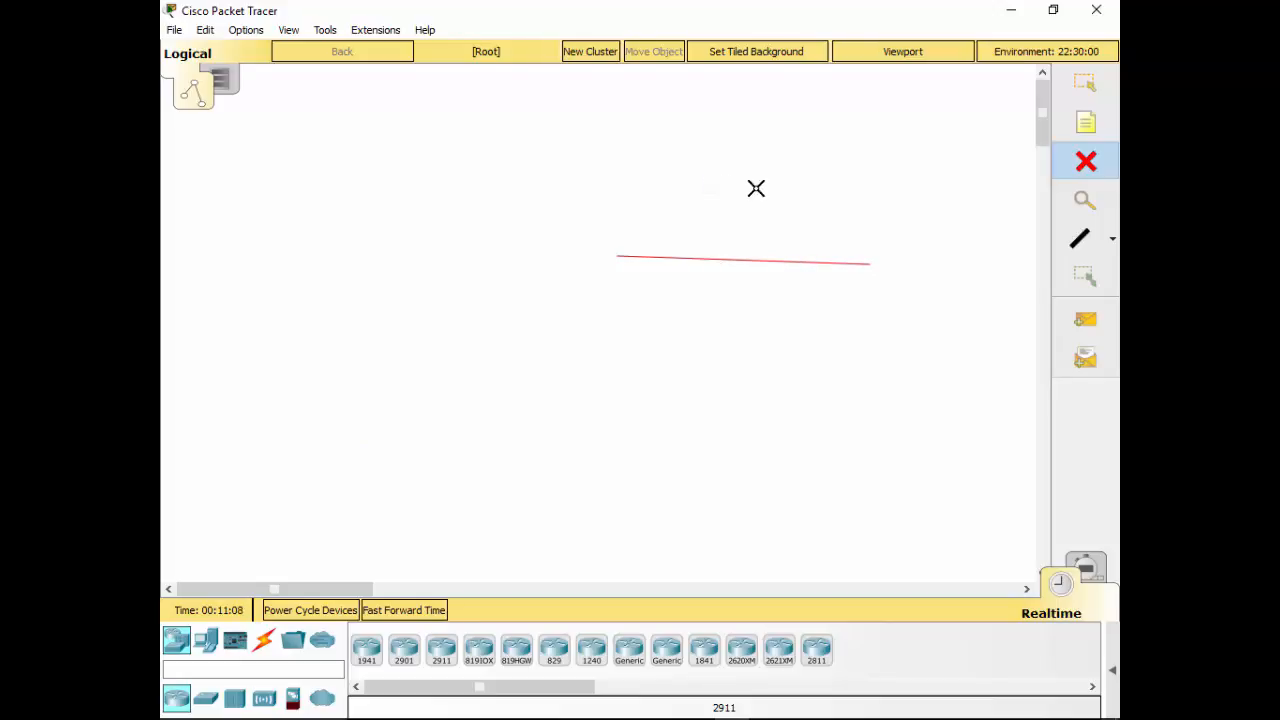
pyautogui.click(757, 260)
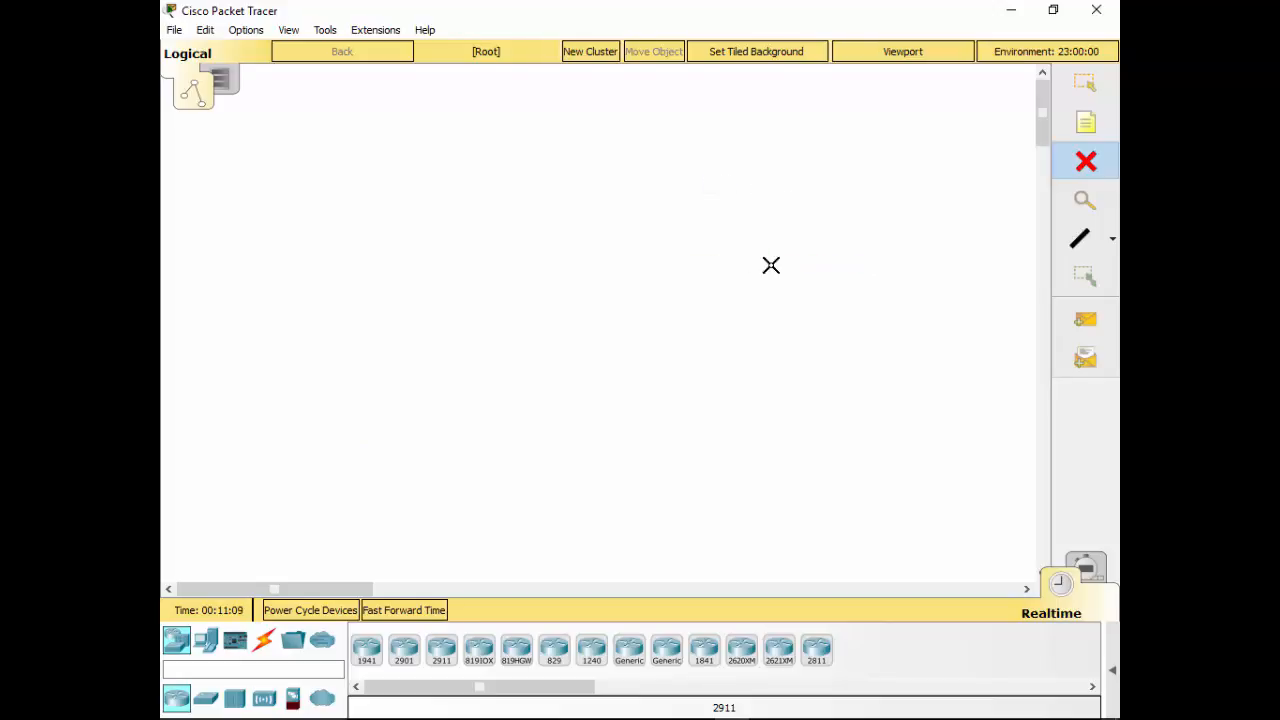
pyautogui.click(1085, 83)
pyautogui.click(1085, 200)
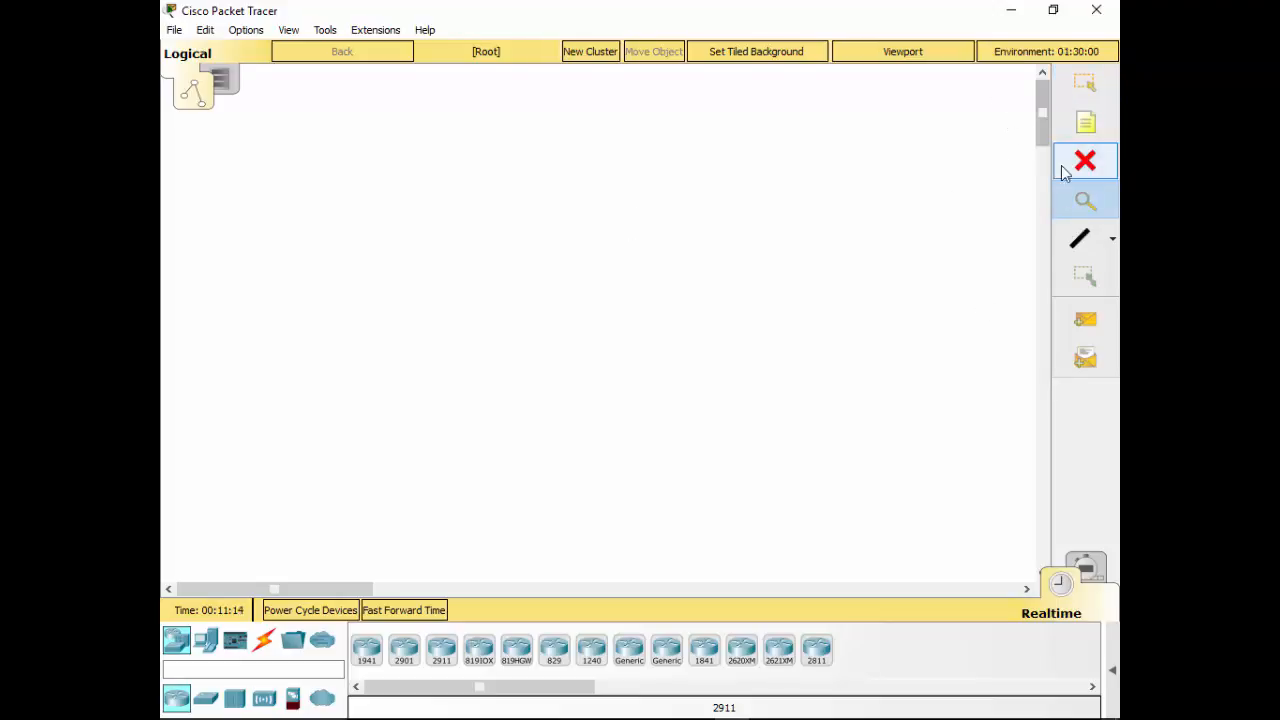
pyautogui.click(1088, 277)
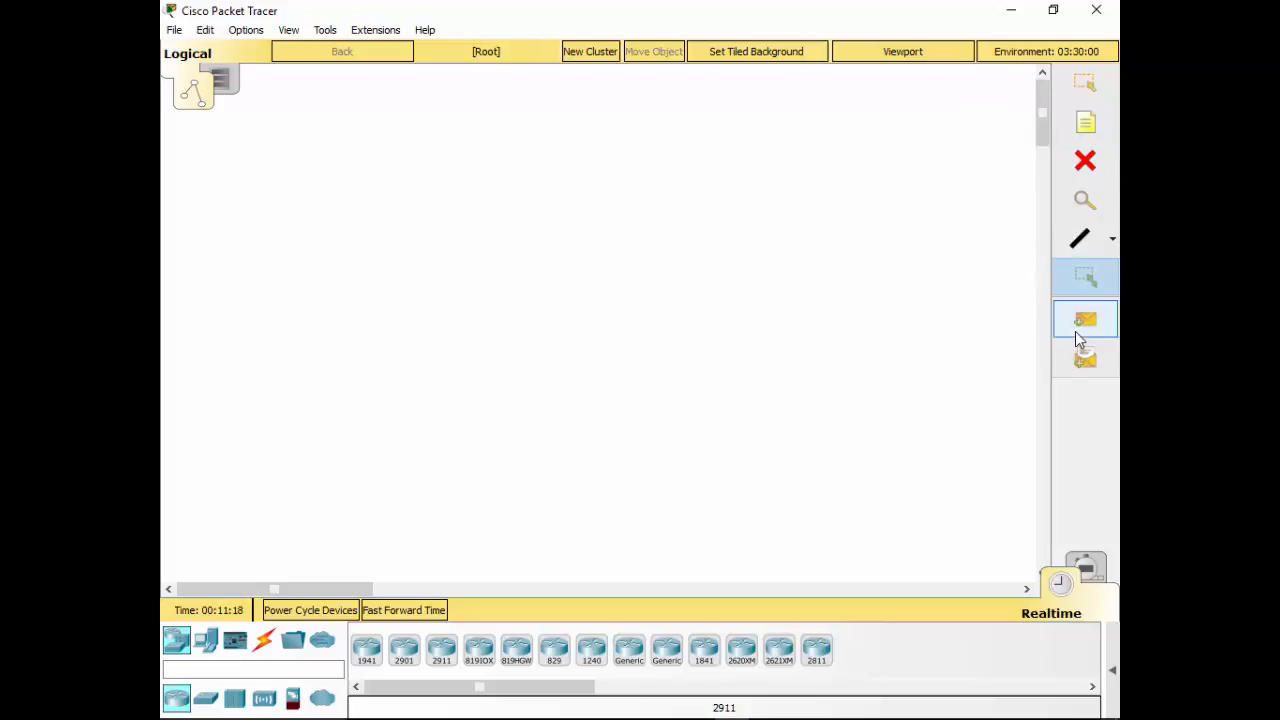
pyautogui.click(1076, 330)
pyautogui.click(1084, 82)
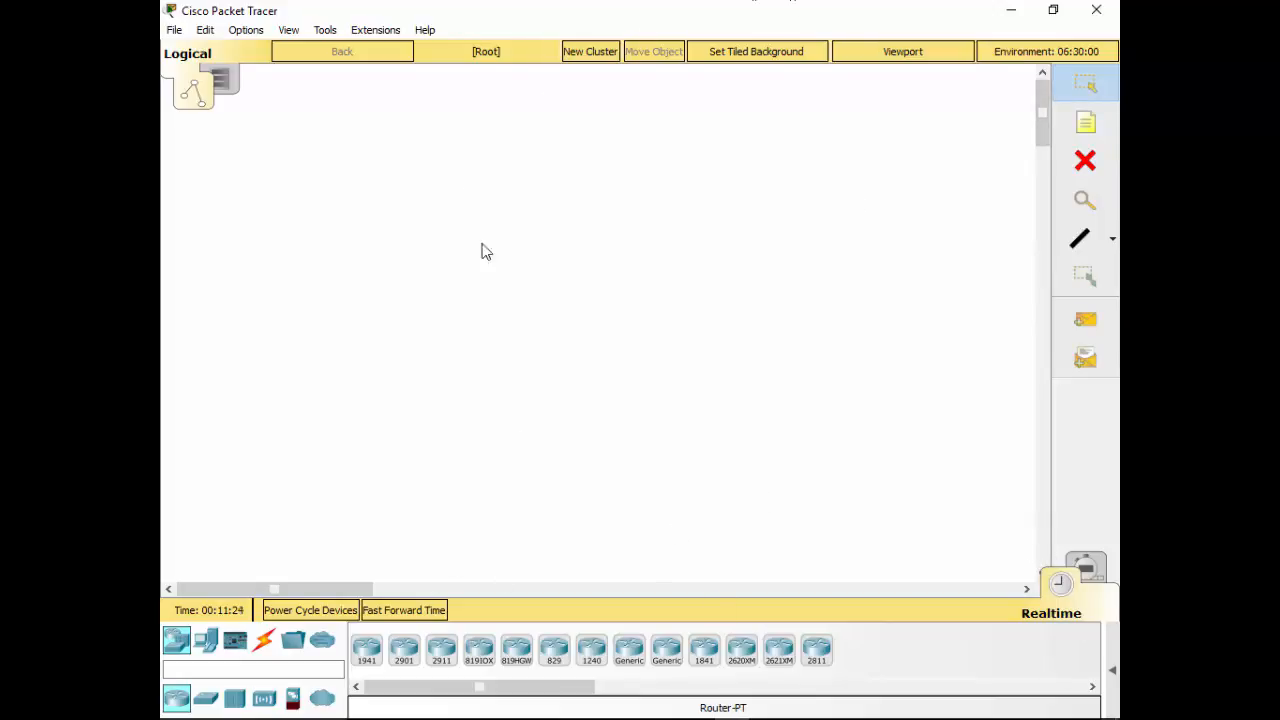
# Switch to Simulation mode to view the Simulation Panel, and return to Realtime mode.
pyautogui.click(1087, 566)
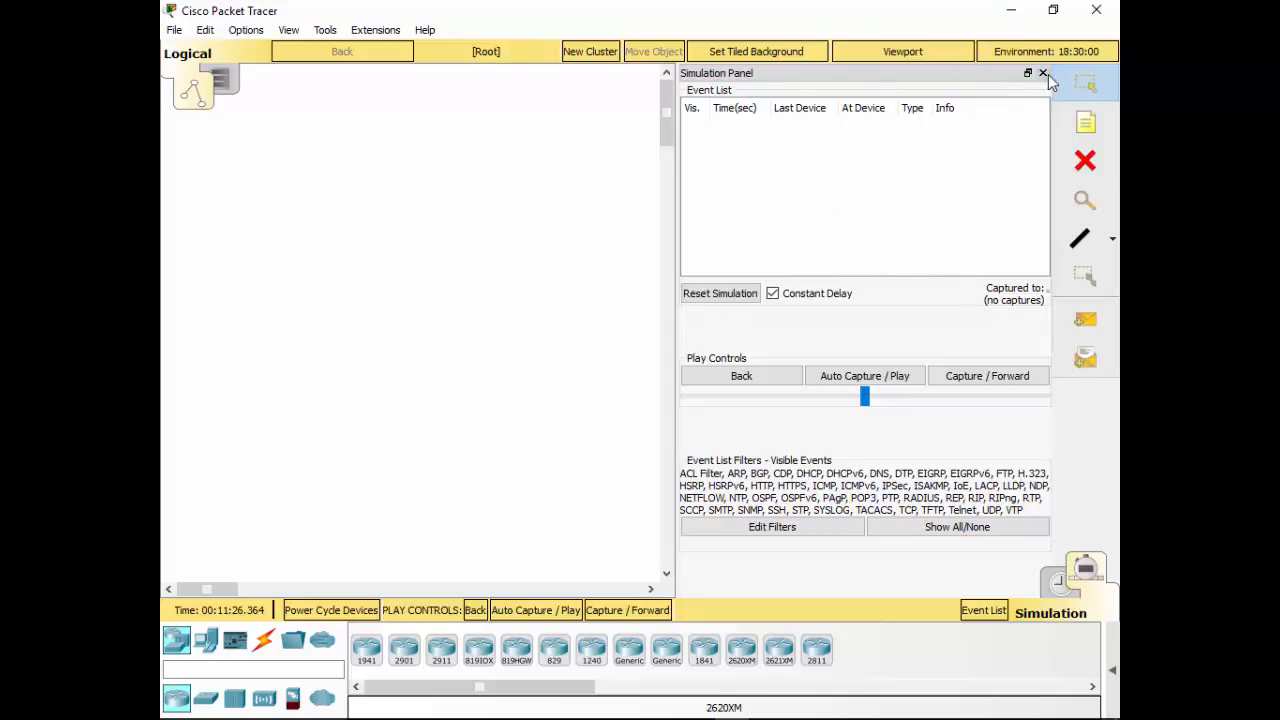
pyautogui.click(1056, 584)
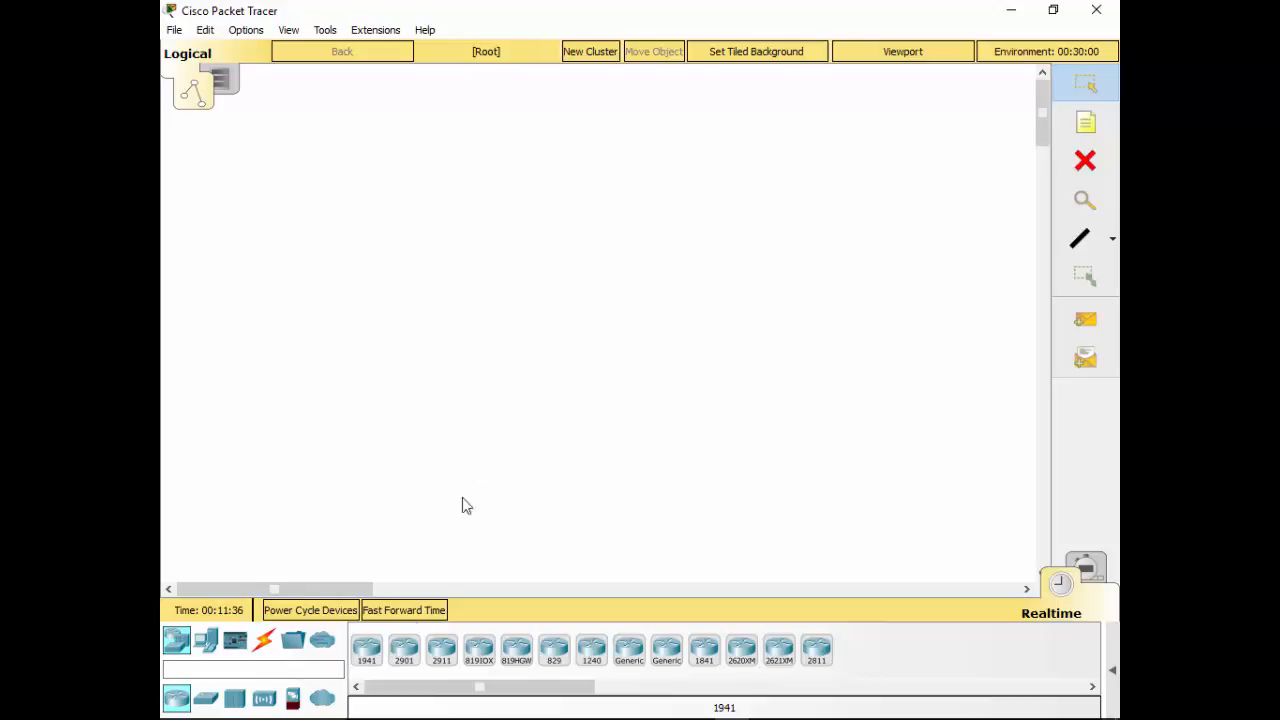
# Place three 1941 routers in the workspace: one at the left, one moved to the upper right, and one lower down between them.
pyautogui.click(367, 648)
pyautogui.click(396, 350)
pyautogui.click(367, 648)
pyautogui.click(575, 360)
pyautogui.moveTo(576, 359); pyautogui.dragTo(615, 274)
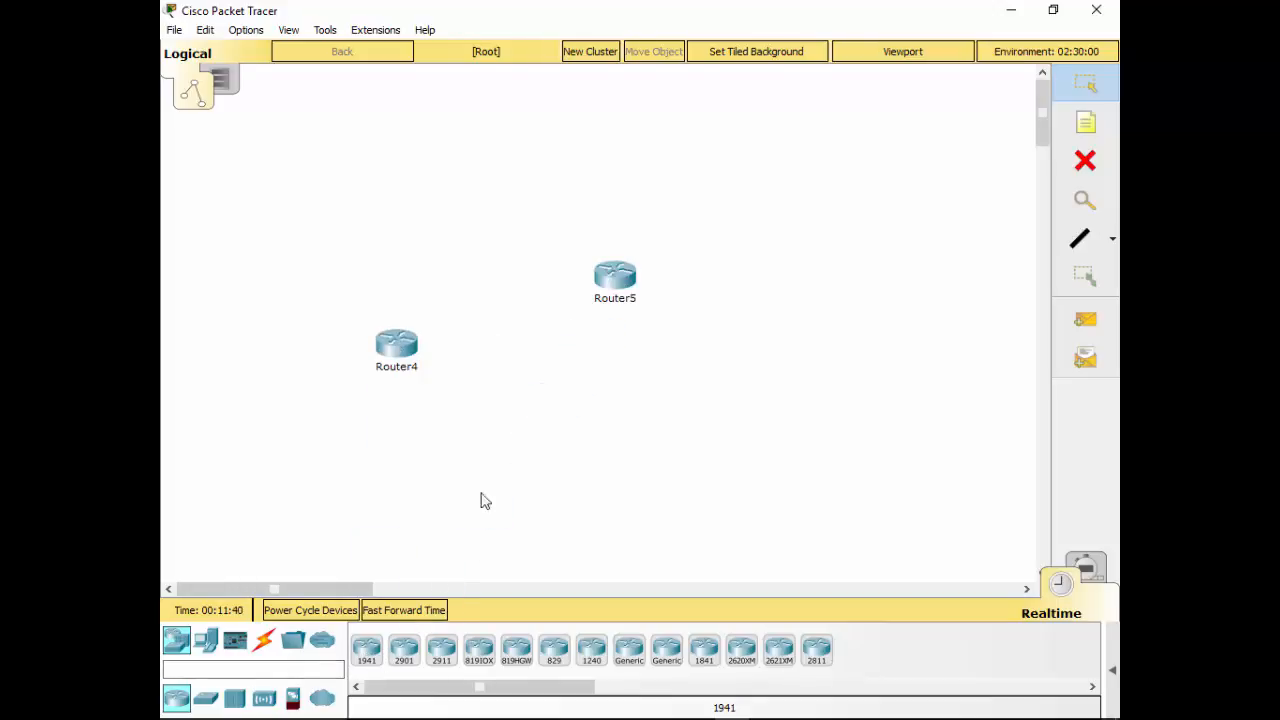
pyautogui.click(367, 648)
pyautogui.click(503, 403)
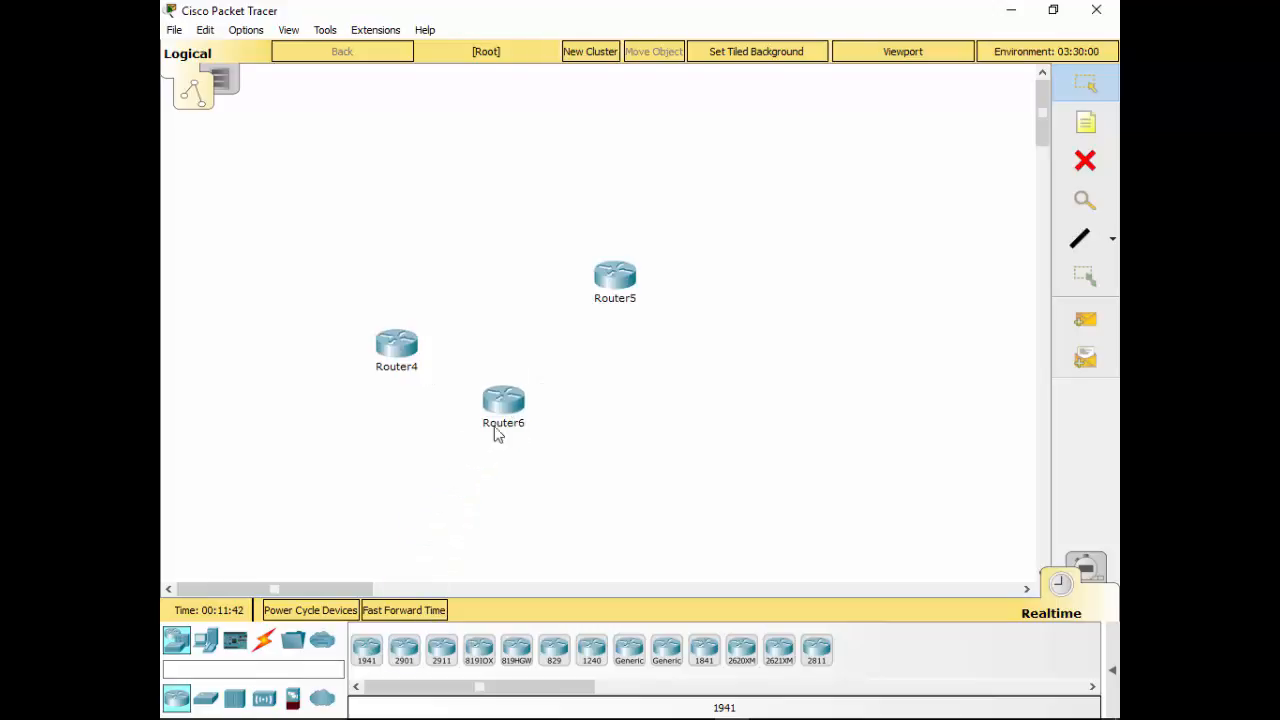
# Add a Router-PT at the lower right of the workspace, and reposition Router4 higher up and Router5 slightly up and to the right.
pyautogui.moveTo(396, 358); pyautogui.dragTo(434, 243)
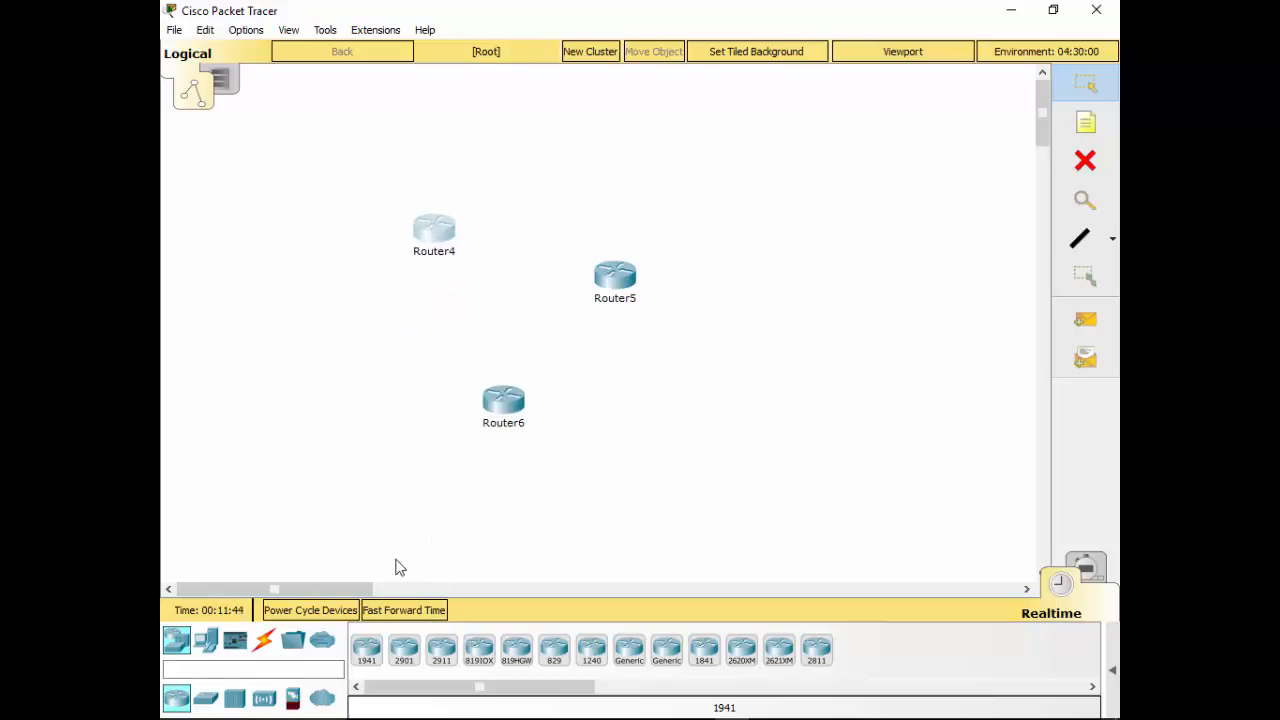
pyautogui.click(479, 650)
pyautogui.click(785, 423)
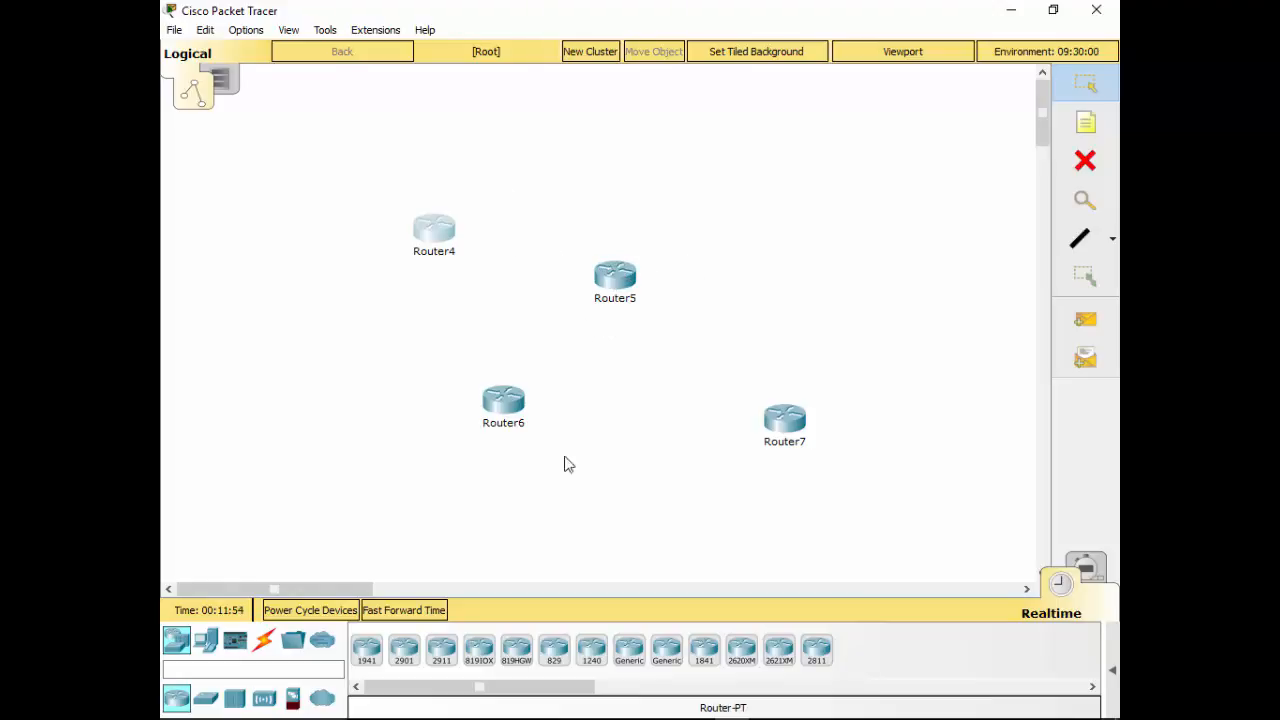
pyautogui.moveTo(601, 285)
pyautogui.mouseDown()
pyautogui.moveTo(649, 214)
pyautogui.moveTo(617, 277)
pyautogui.mouseUp()
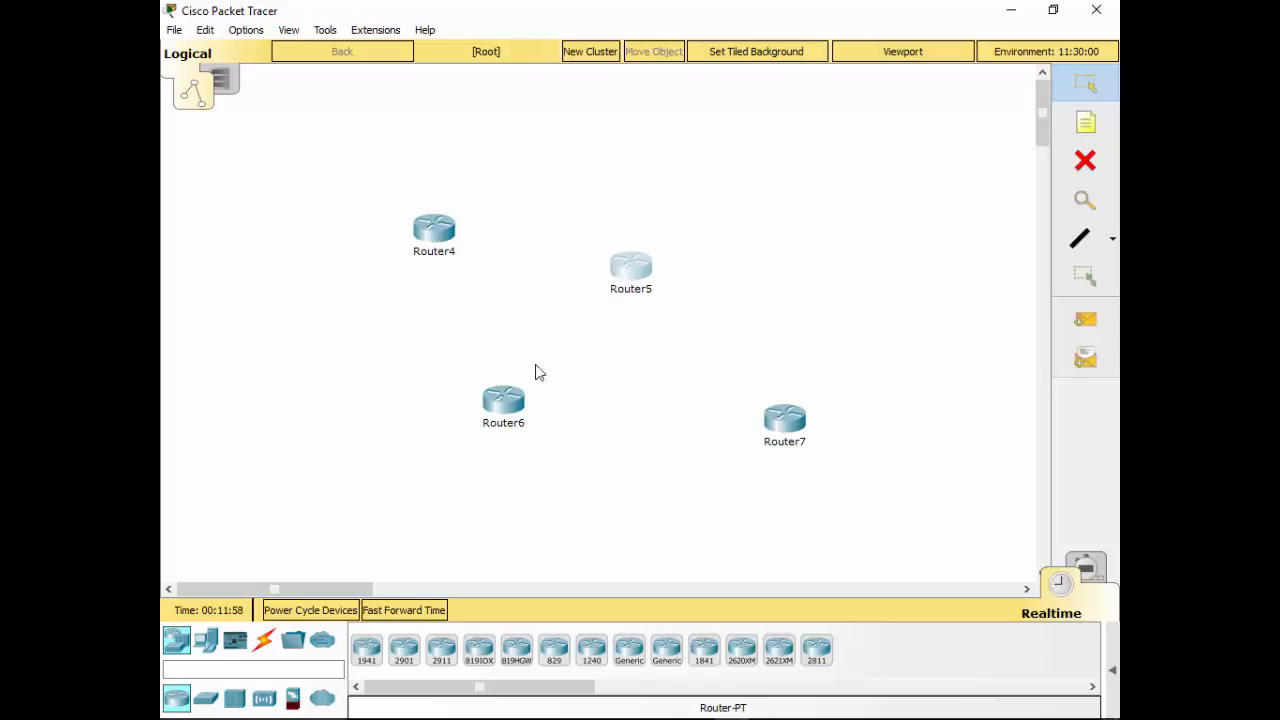
pyautogui.click(757, 338)
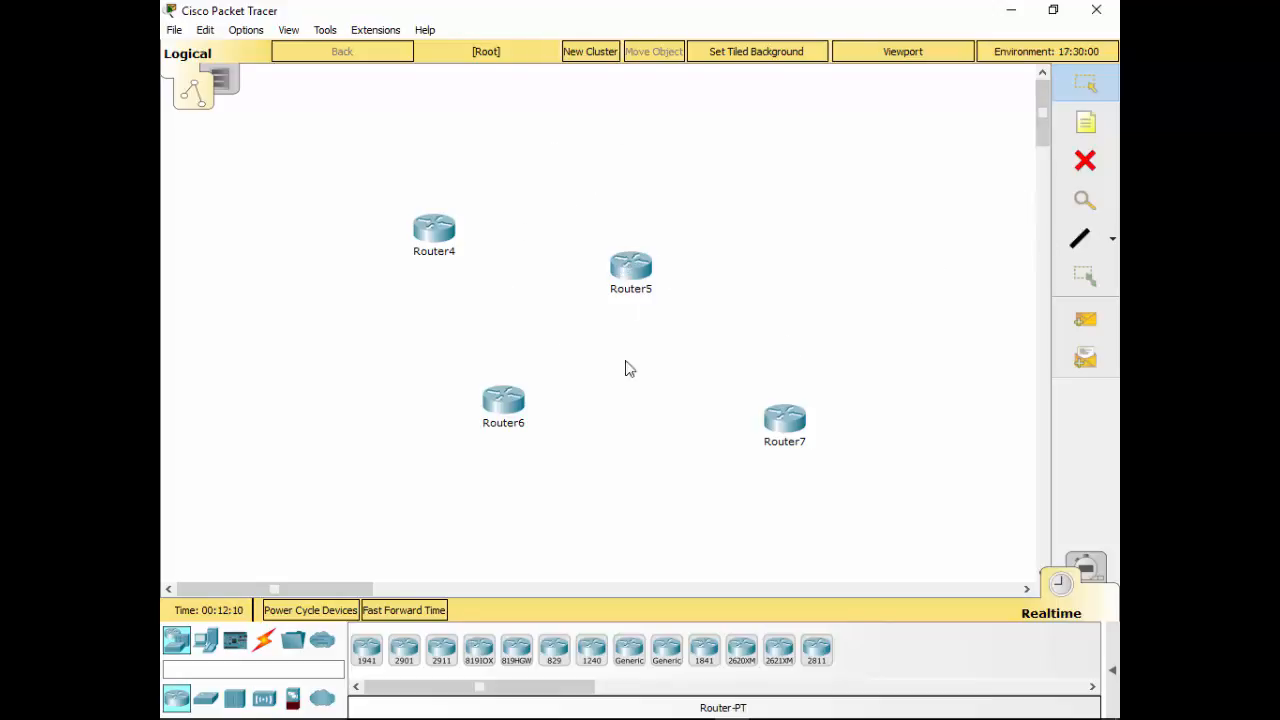
pyautogui.moveTo(1119, 262); pyautogui.dragTo(318, 1)
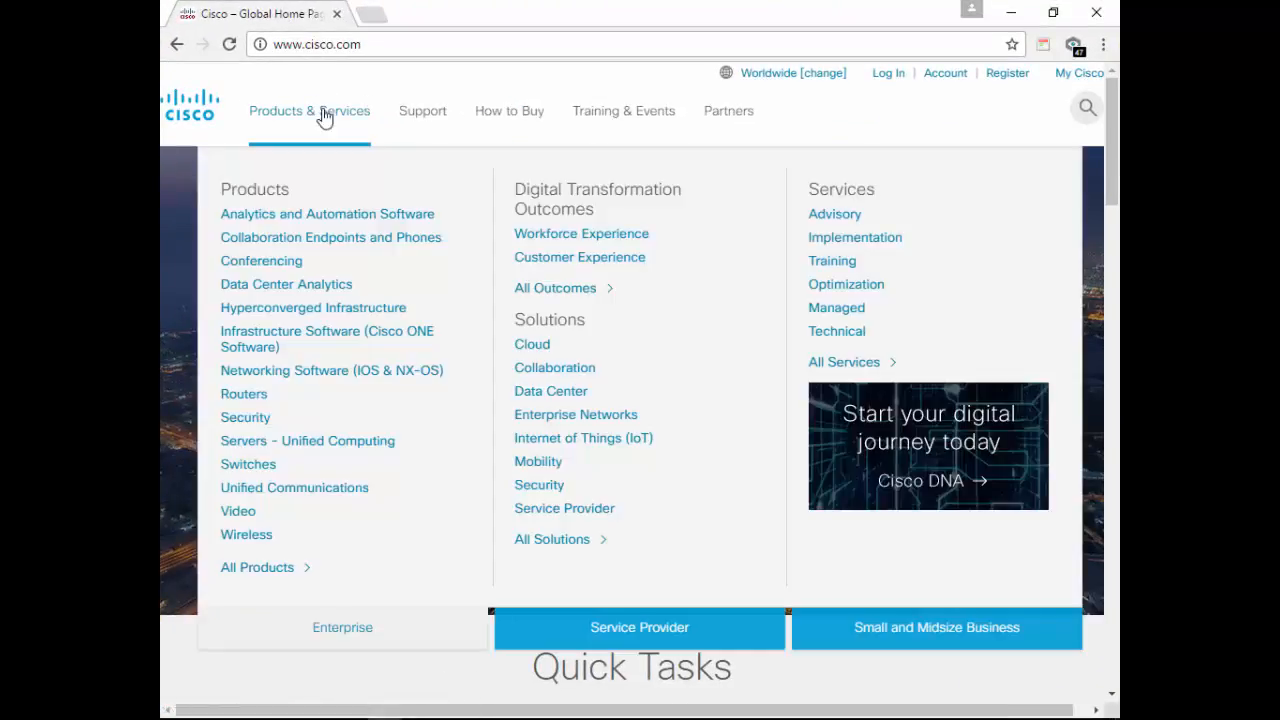
pyautogui.click(325, 113)
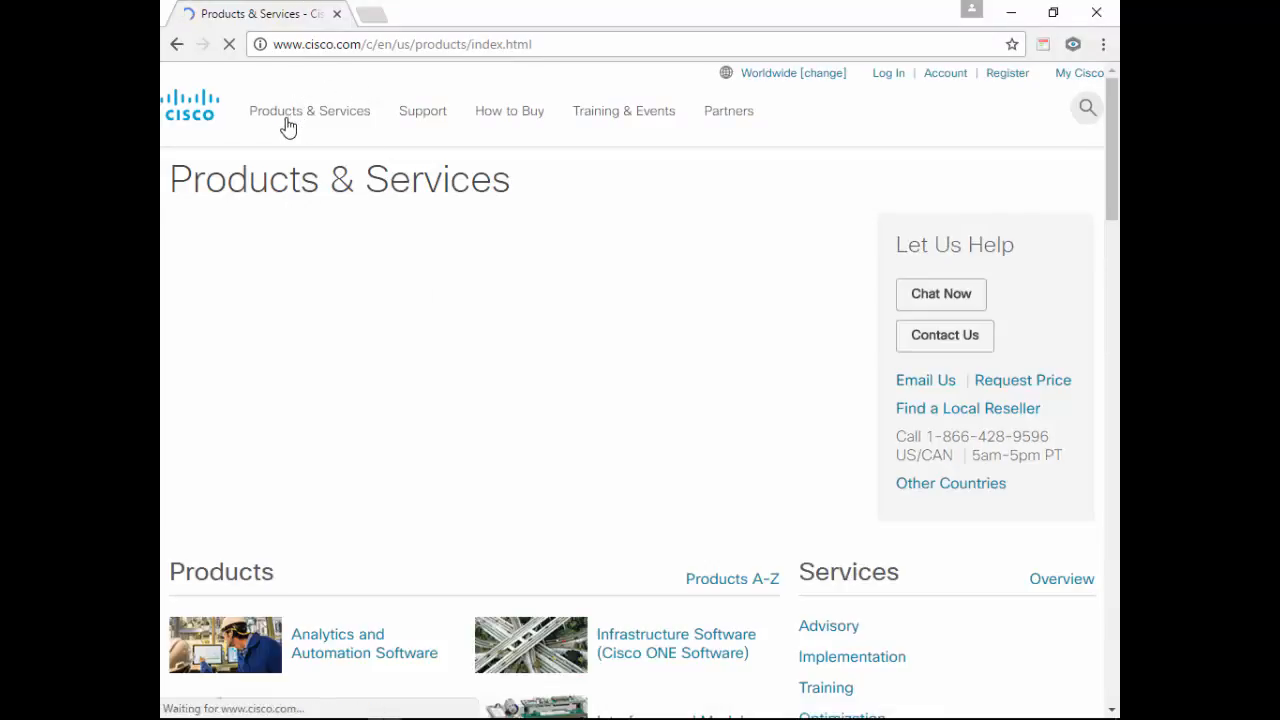
pyautogui.scroll(-2, 380, 482)
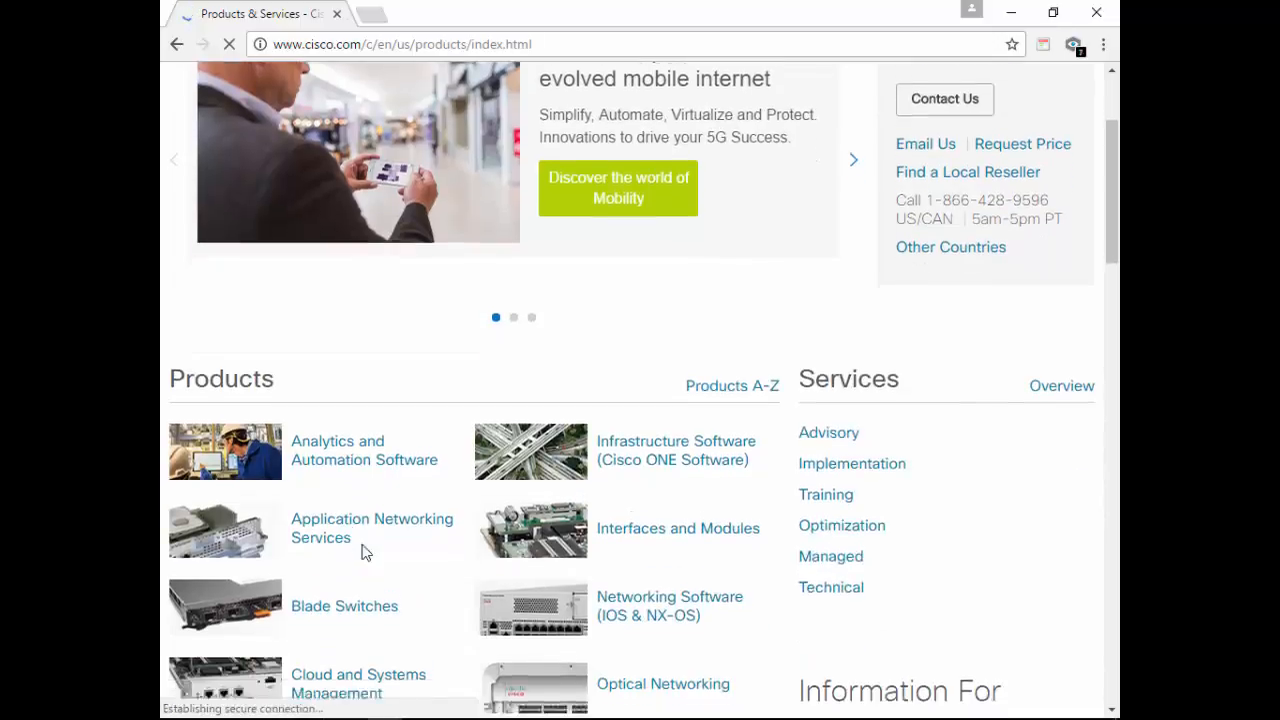
pyautogui.scroll(-6, 350, 500)
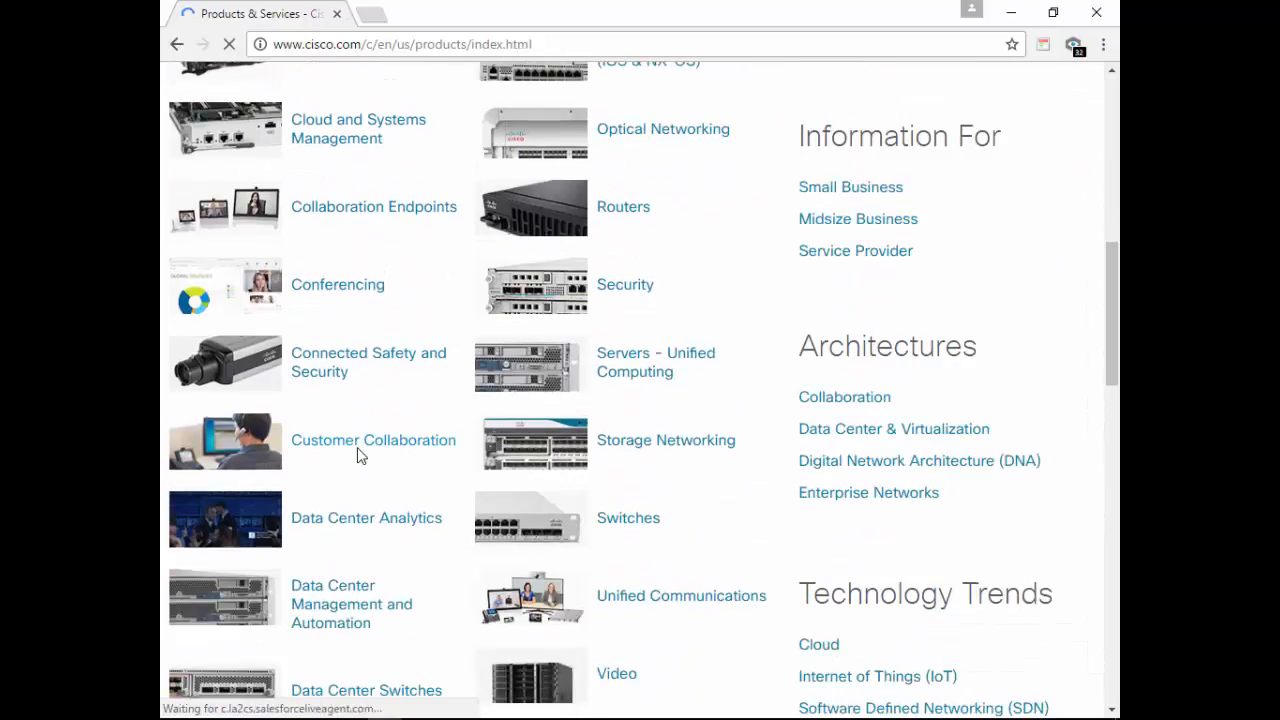
pyautogui.scroll(-2, 363, 454)
pyautogui.scroll(2, 655, 360)
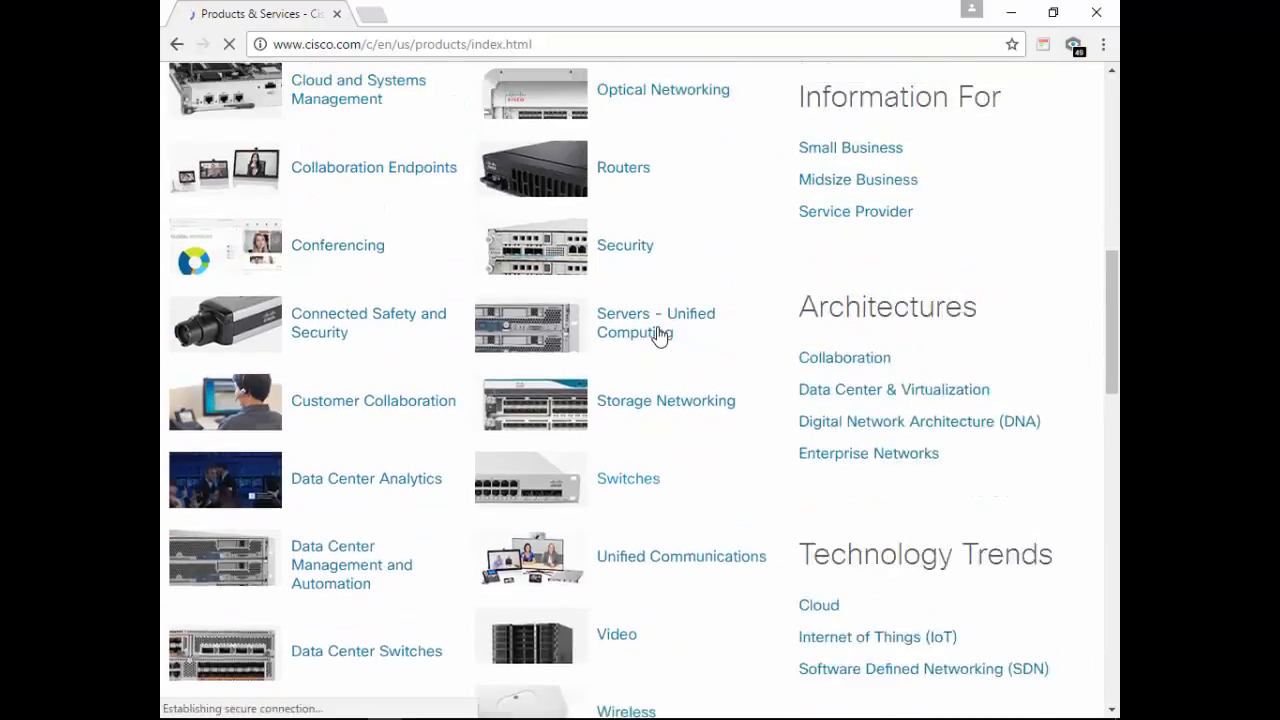
pyautogui.scroll(1, 660, 336)
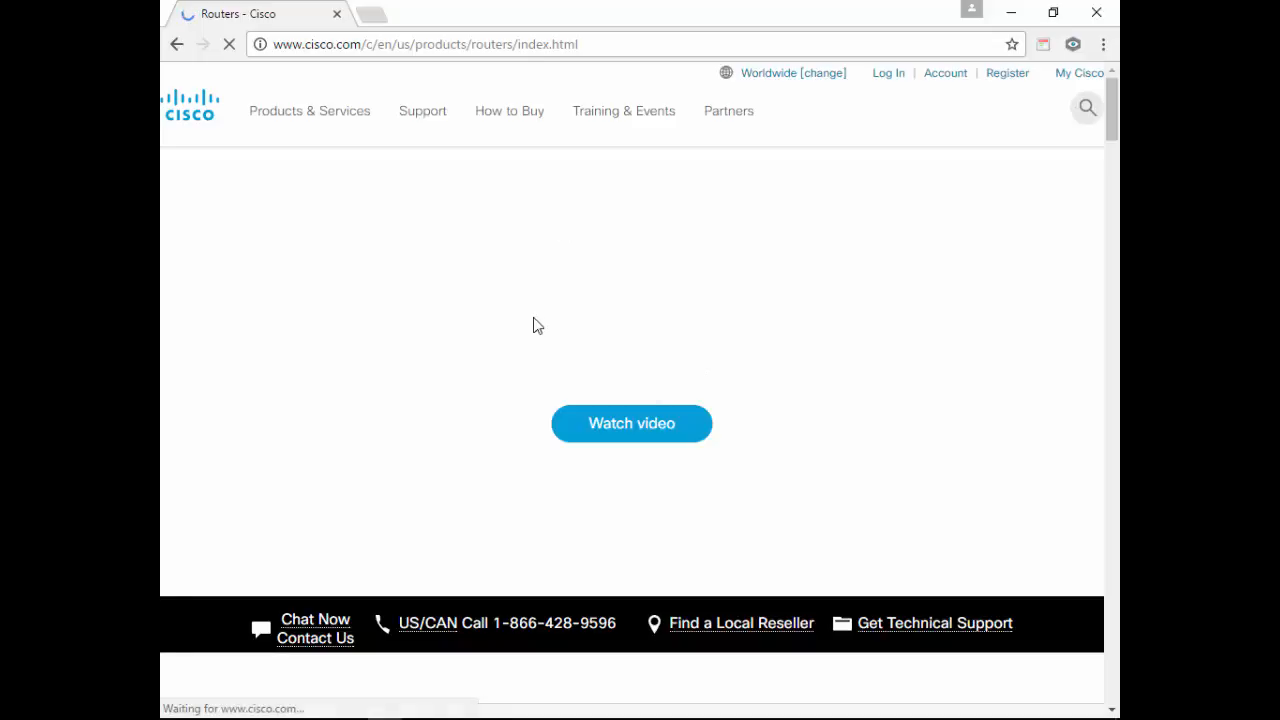
# Examine the router families on the Cisco Routers page, from Branch, WAN aggregation and Edge to Service provider core, Industrial and Virtual.
pyautogui.scroll(-14, 462, 478)
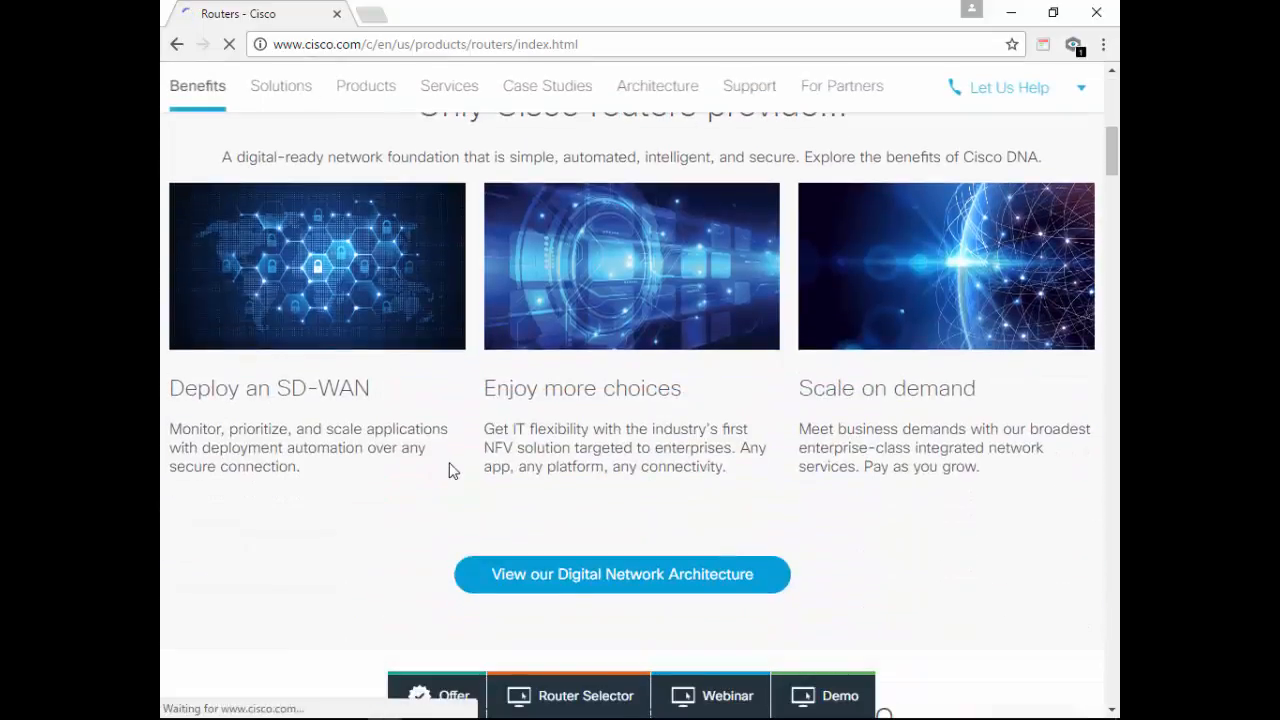
pyautogui.scroll(-5, 492, 289)
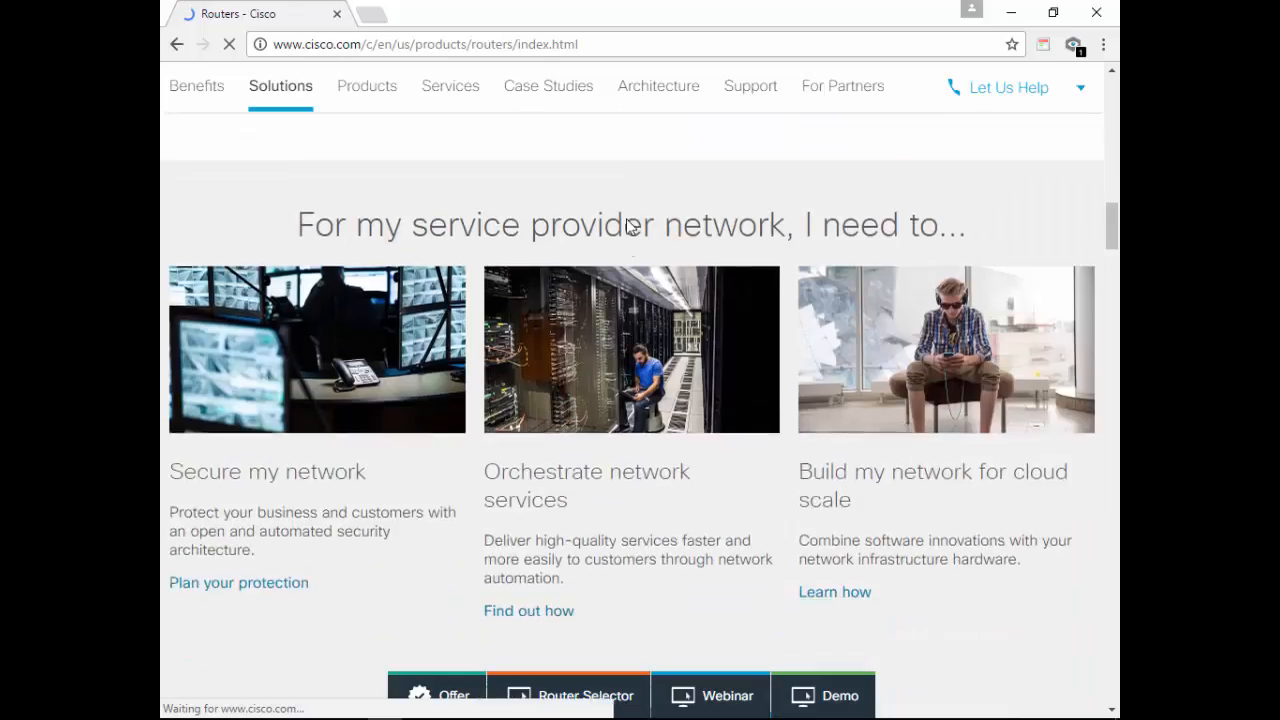
pyautogui.scroll(-7, 545, 237)
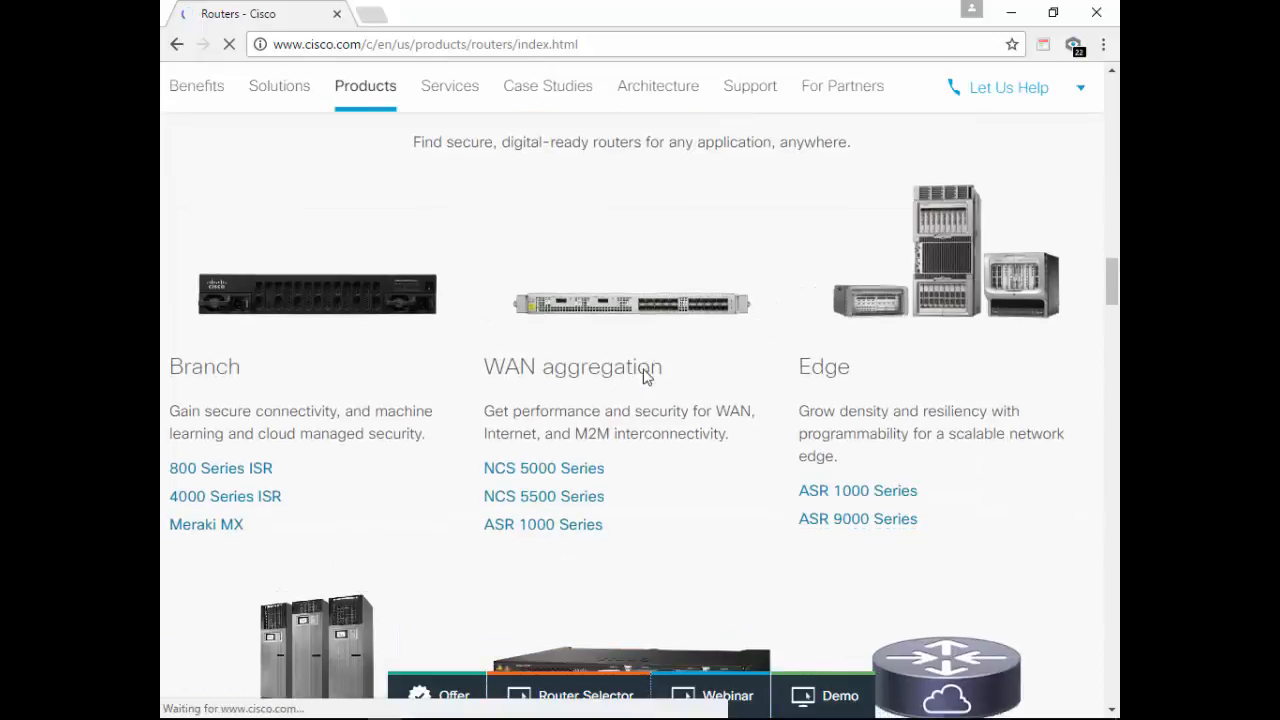
pyautogui.scroll(-2, 646, 377)
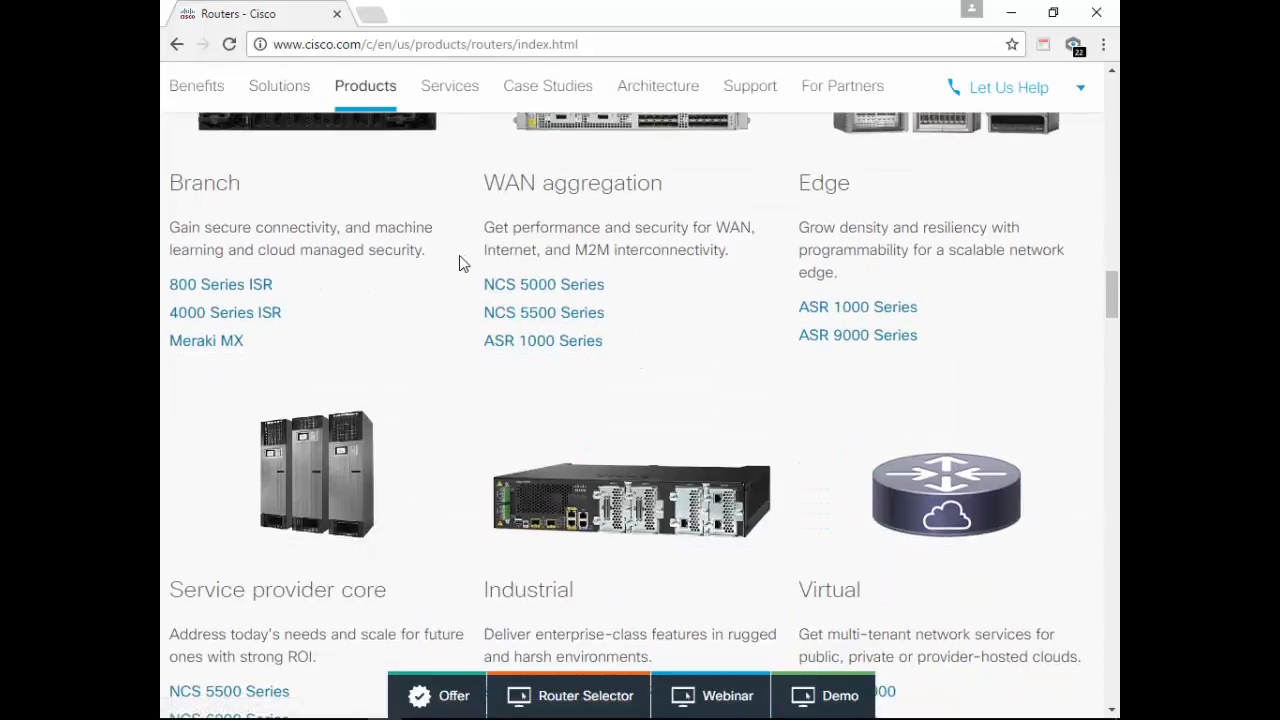
pyautogui.scroll(2, 459, 256)
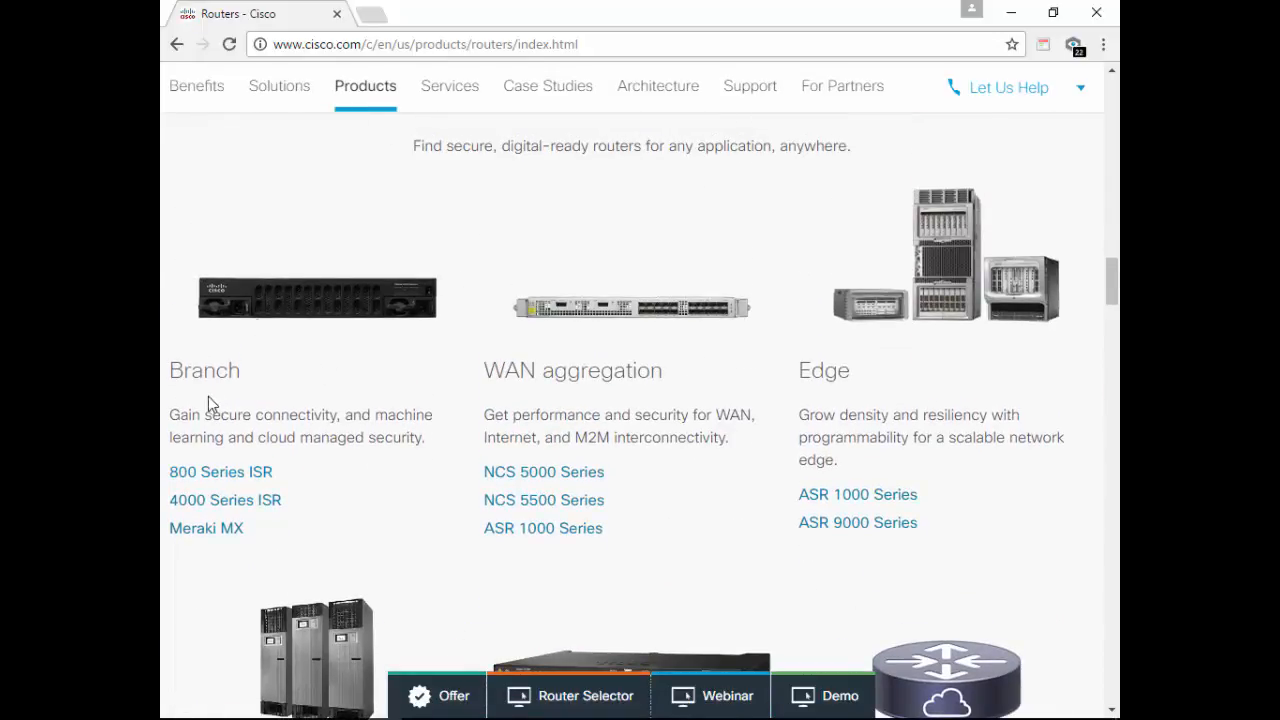
pyautogui.scroll(-5, 323, 408)
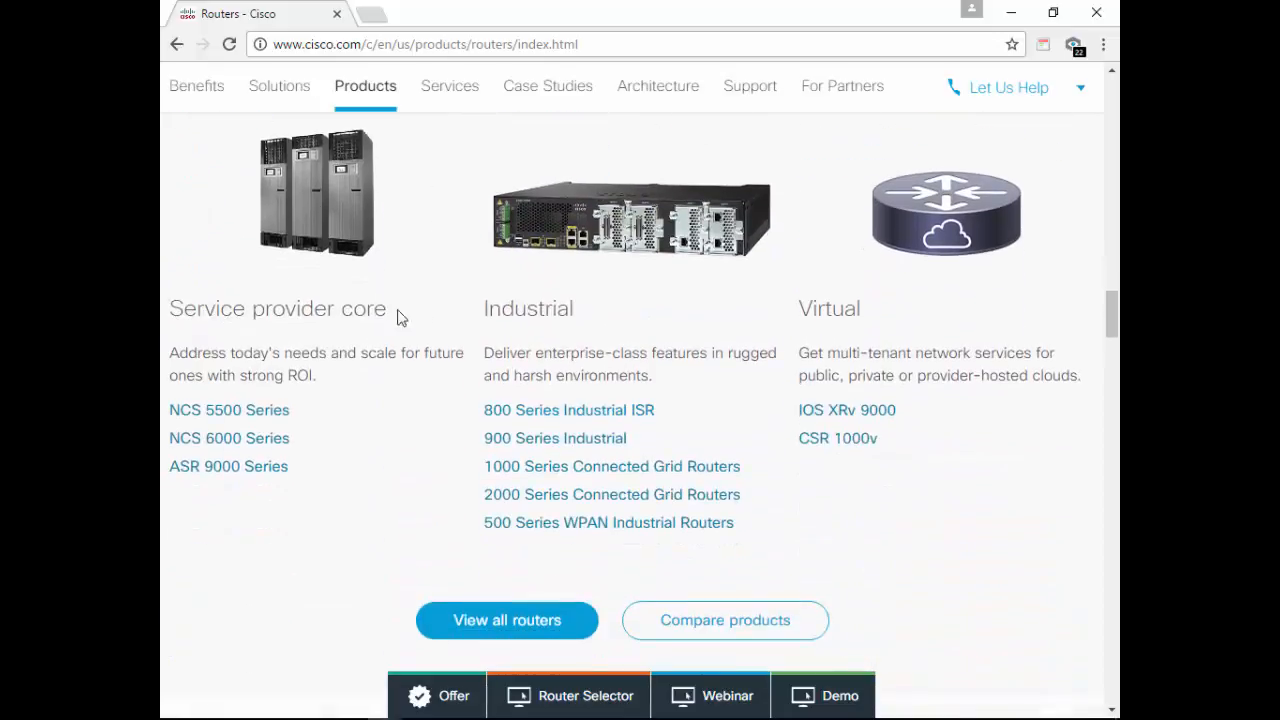
pyautogui.scroll(5, 584, 415)
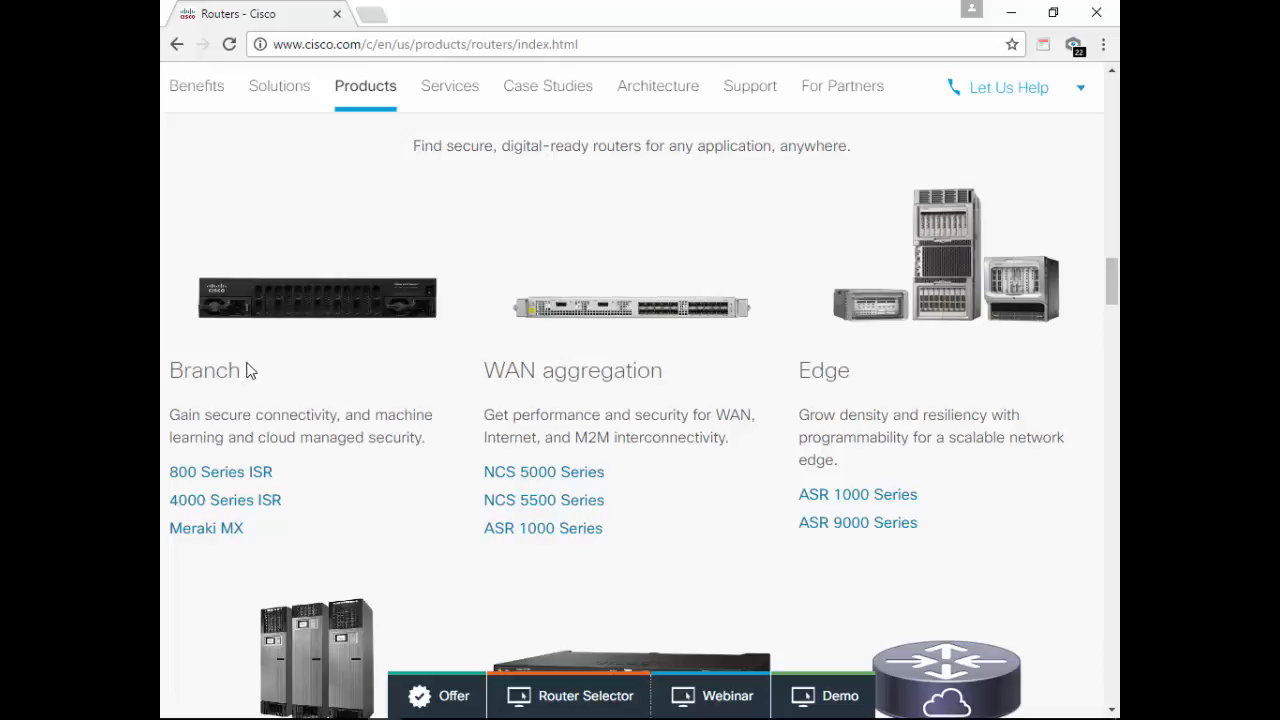
# Open the ASR 1000 Series page from the Edge routers, look through it, and open its models comparison.
pyautogui.click(848, 494)
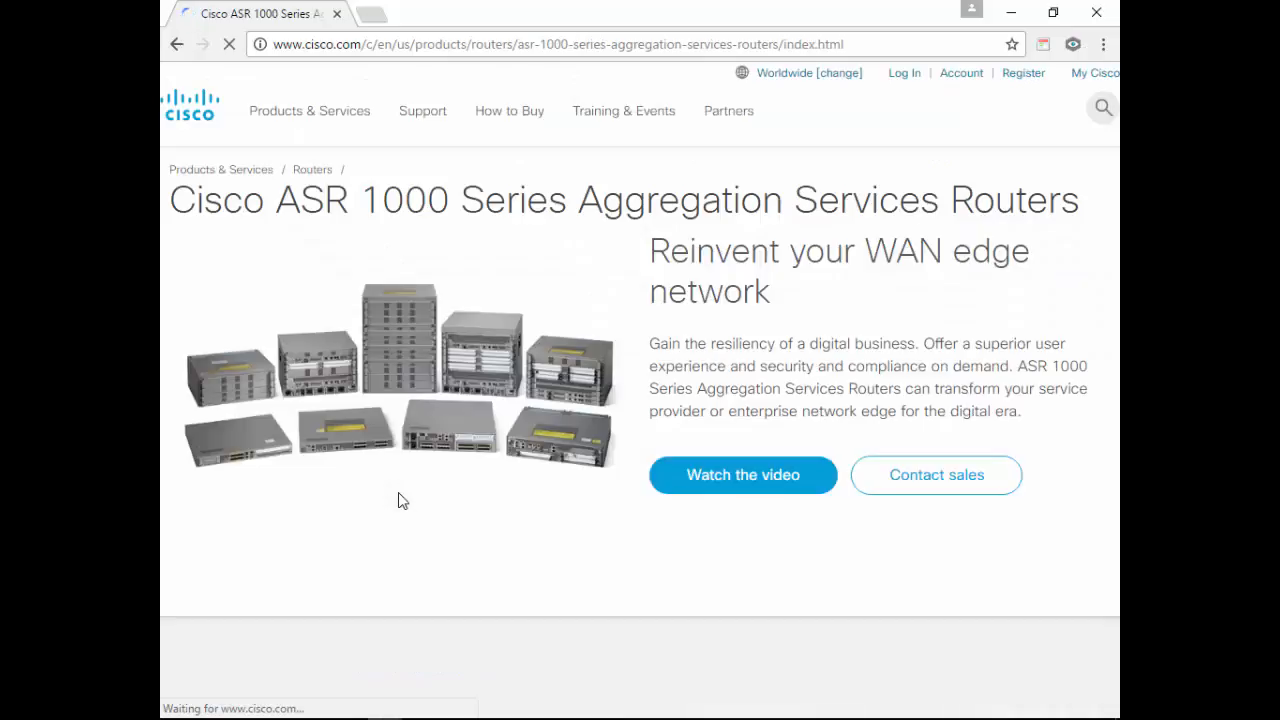
pyautogui.scroll(-12, 526, 374)
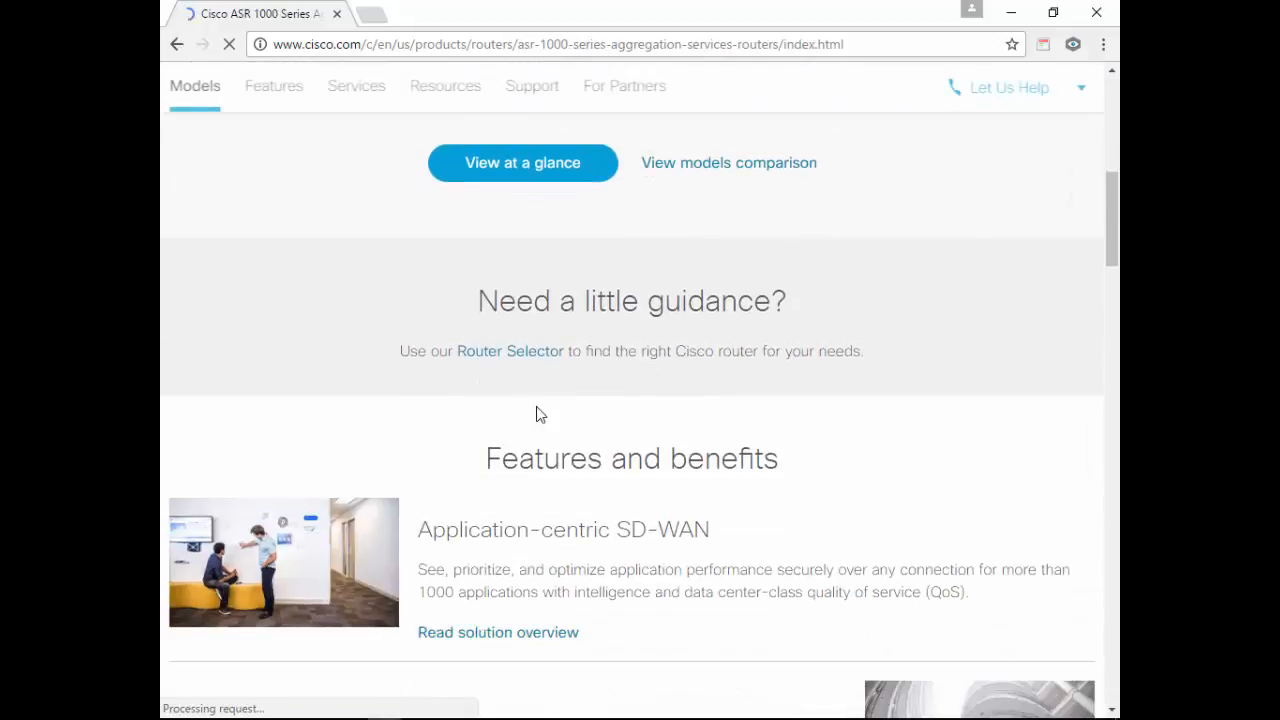
pyautogui.scroll(-5, 539, 414)
pyautogui.scroll(17, 539, 414)
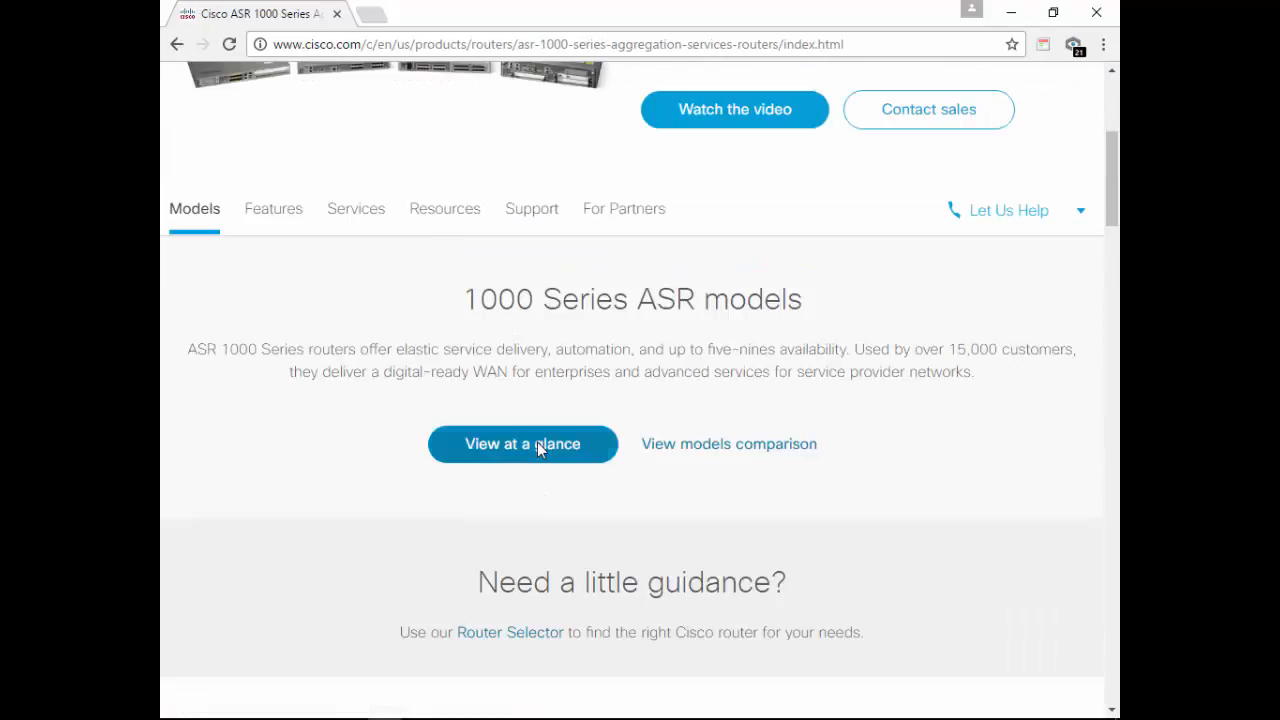
pyautogui.scroll(-2, 539, 455)
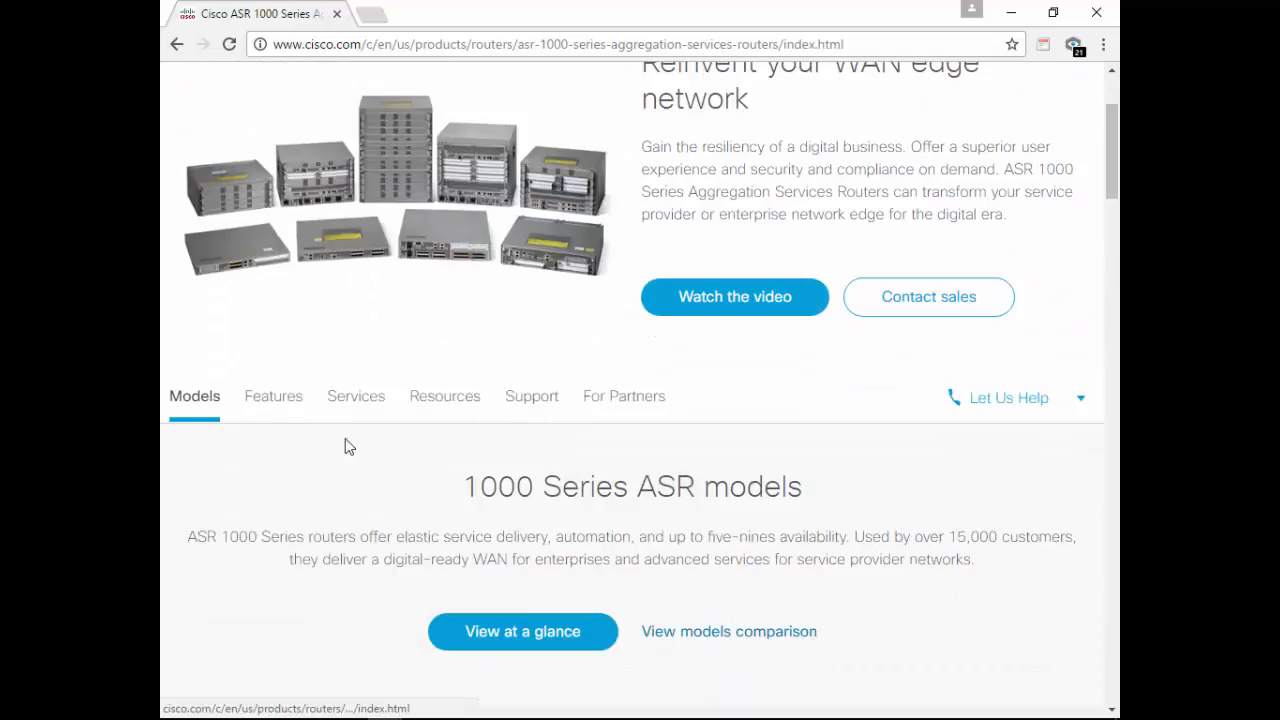
pyautogui.scroll(-4, 339, 469)
pyautogui.scroll(2, 605, 357)
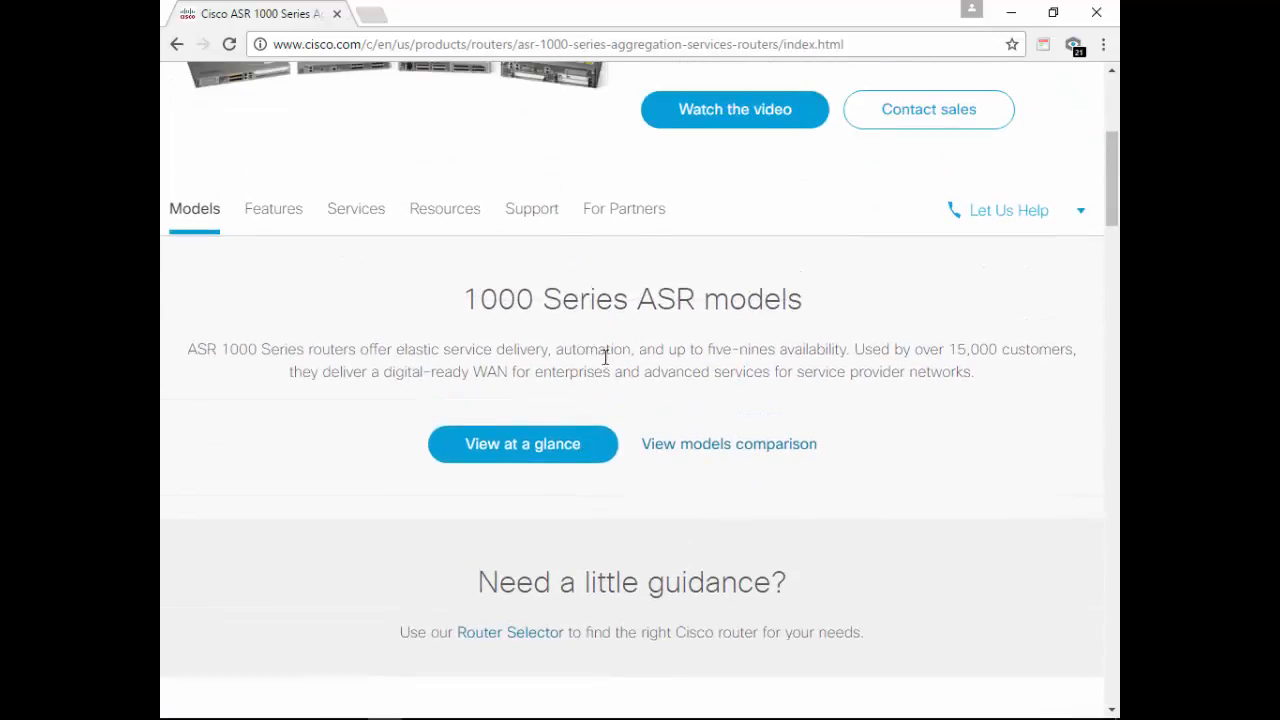
pyautogui.click(742, 446)
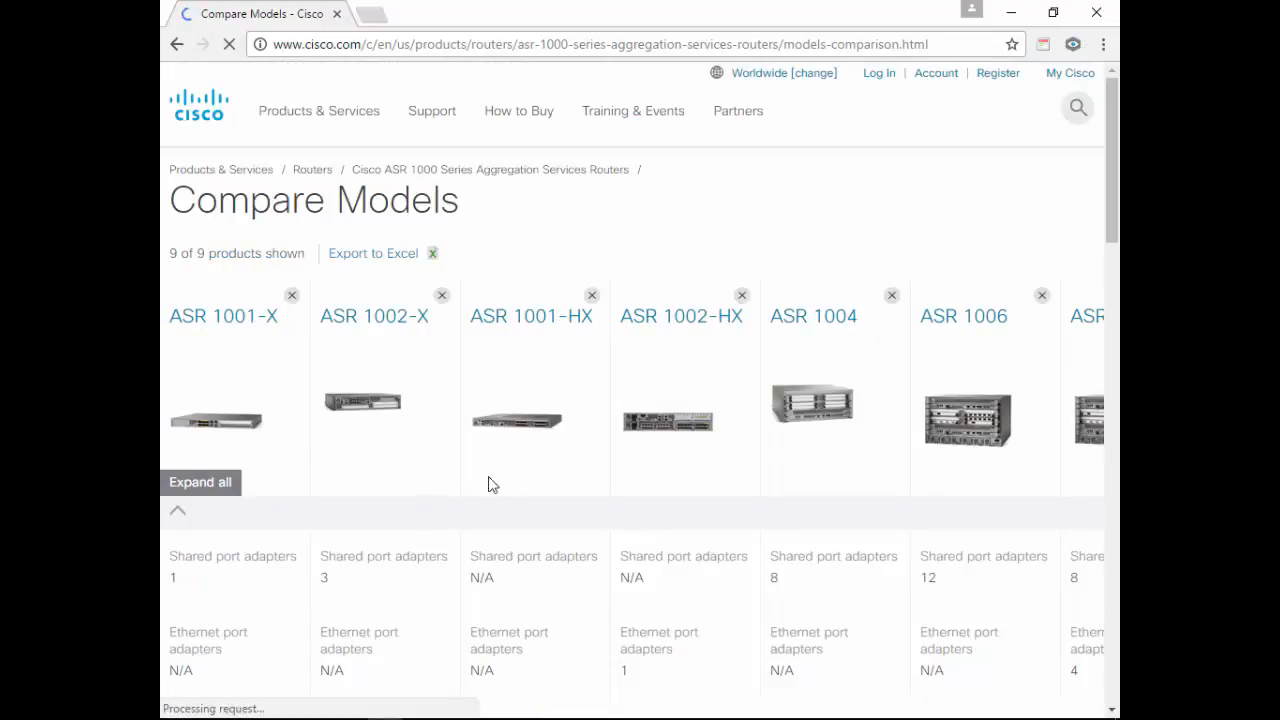
# Return to the Routers page and open the 4000 Series ISR page to look through its models and features.
pyautogui.click(178, 44)
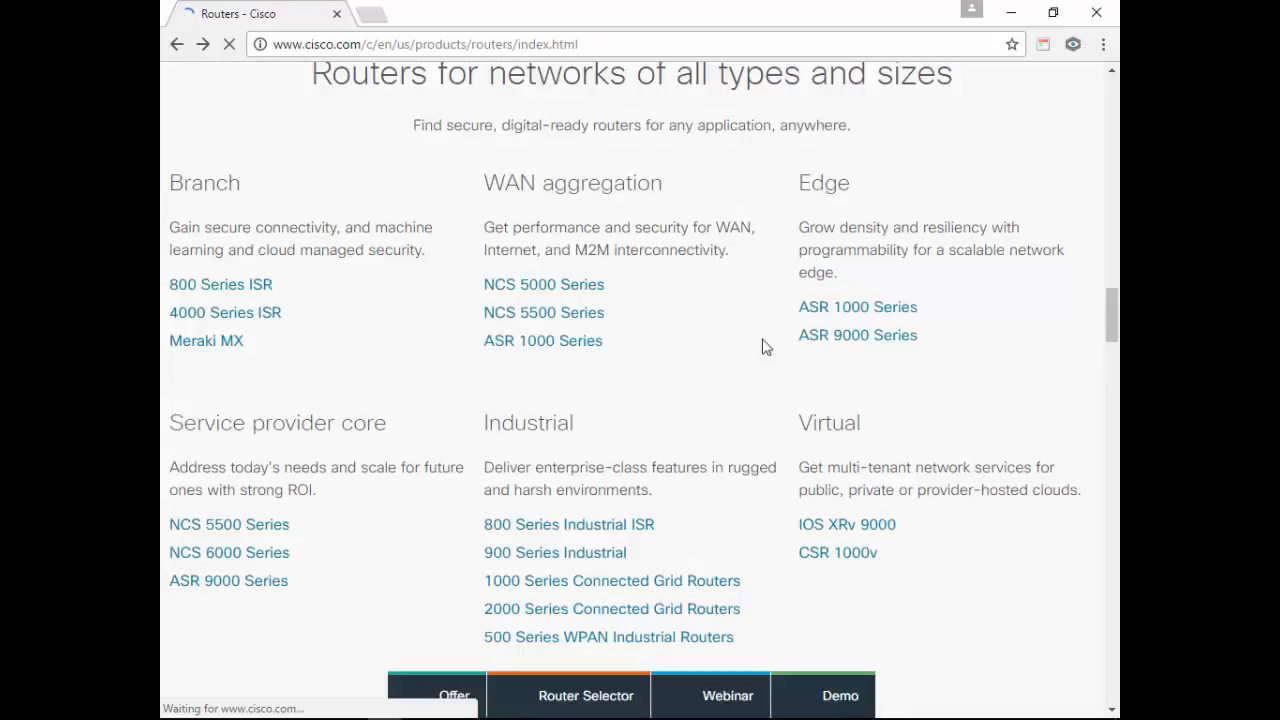
pyautogui.click(178, 48)
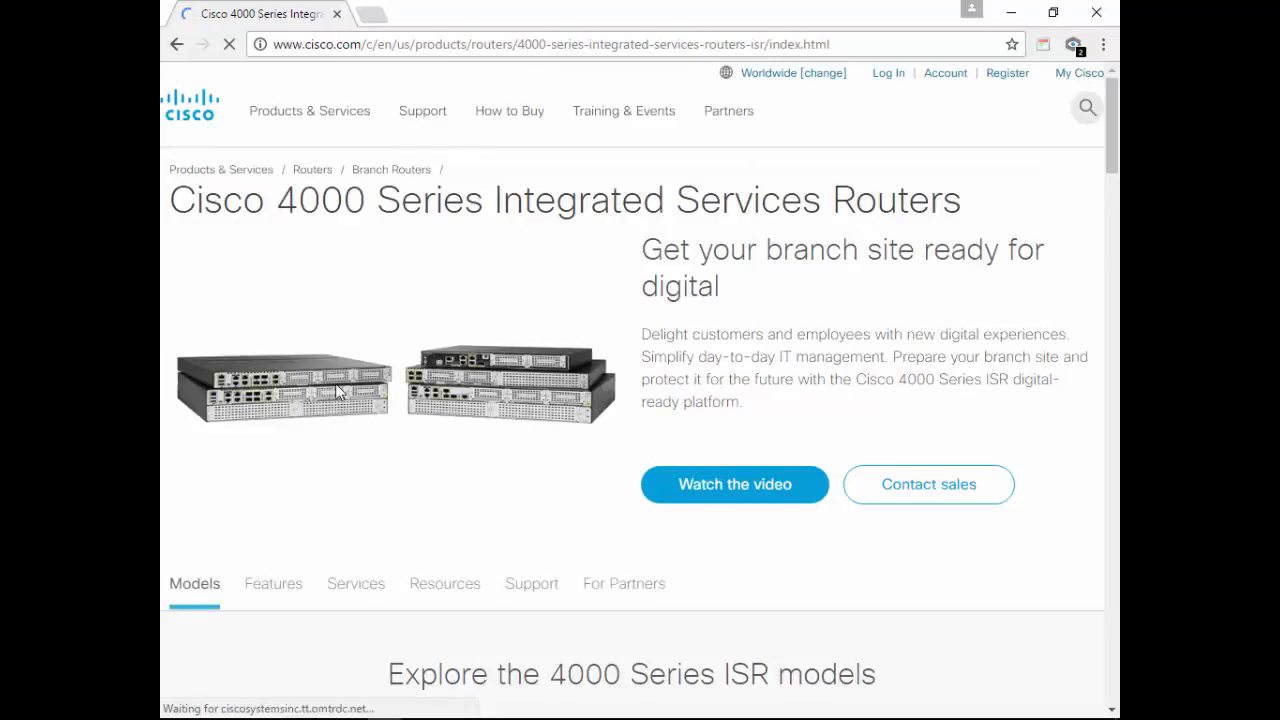
pyautogui.scroll(-3, 632, 370)
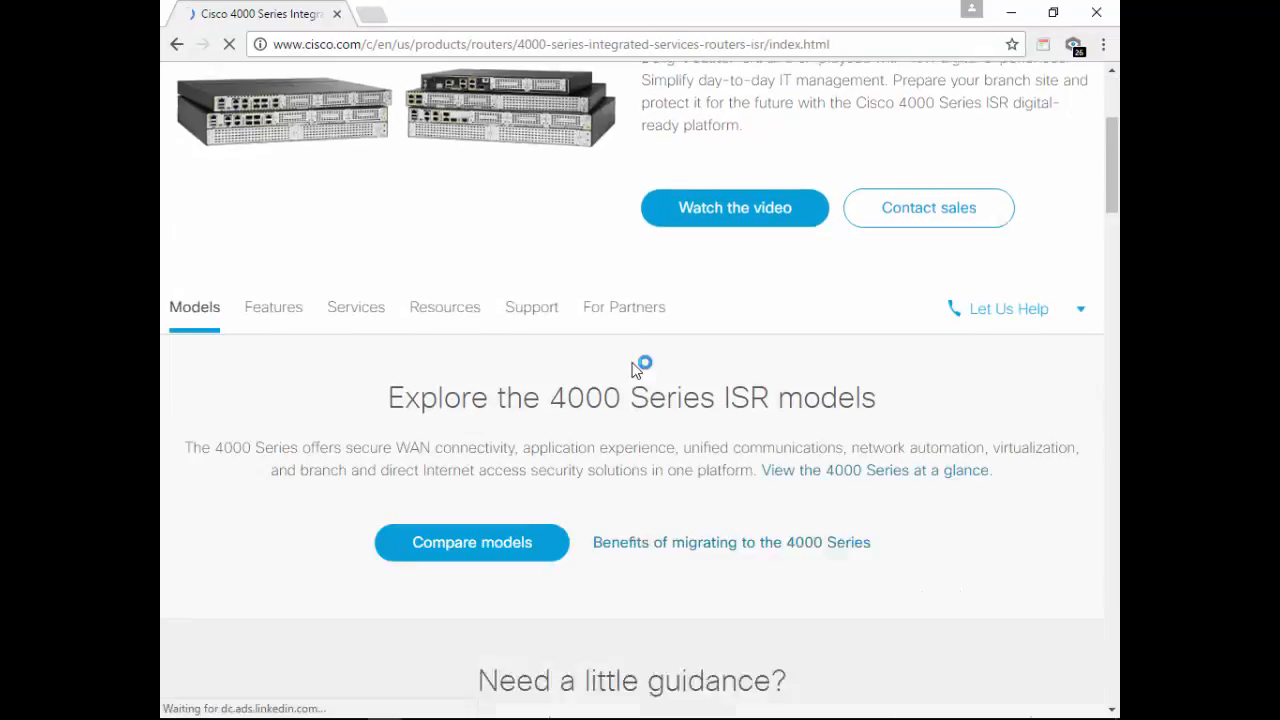
pyautogui.scroll(-10, 632, 370)
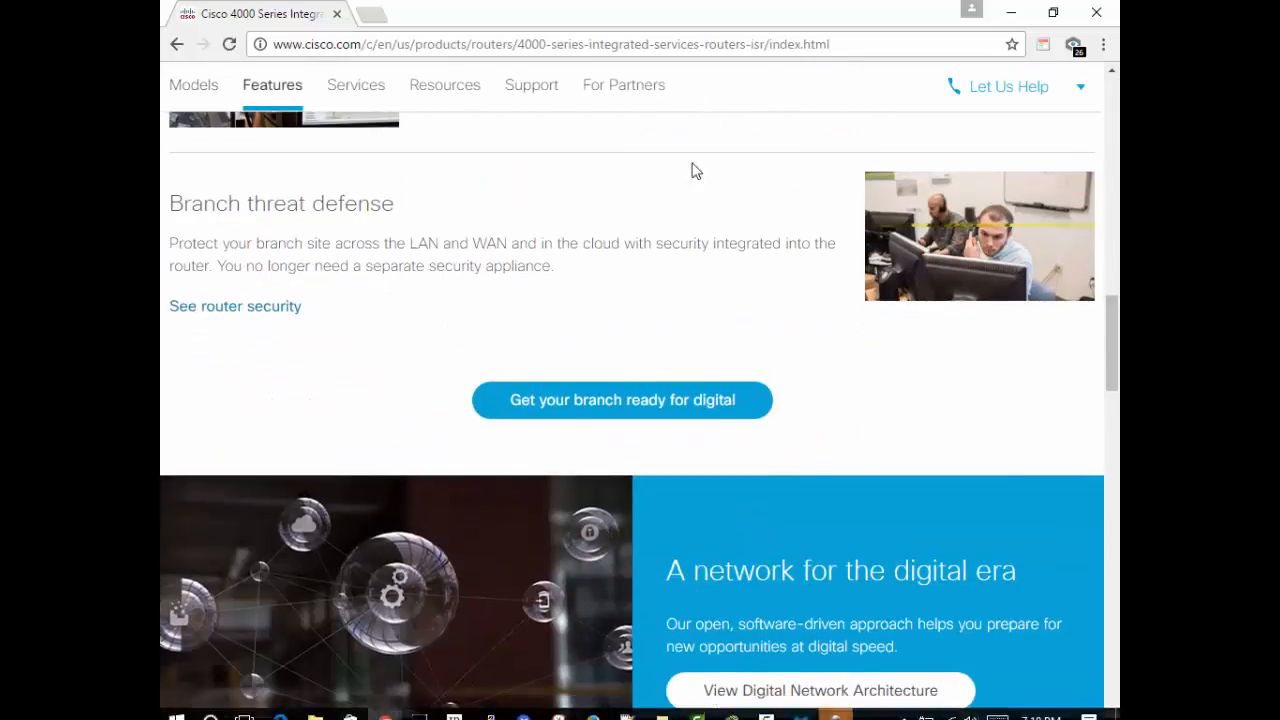
pyautogui.scroll(6, 697, 171)
# Switch back to Packet Tracer and open Router5 to view its physical device view and its global configuration settings.
pyautogui.click(1009, 12)
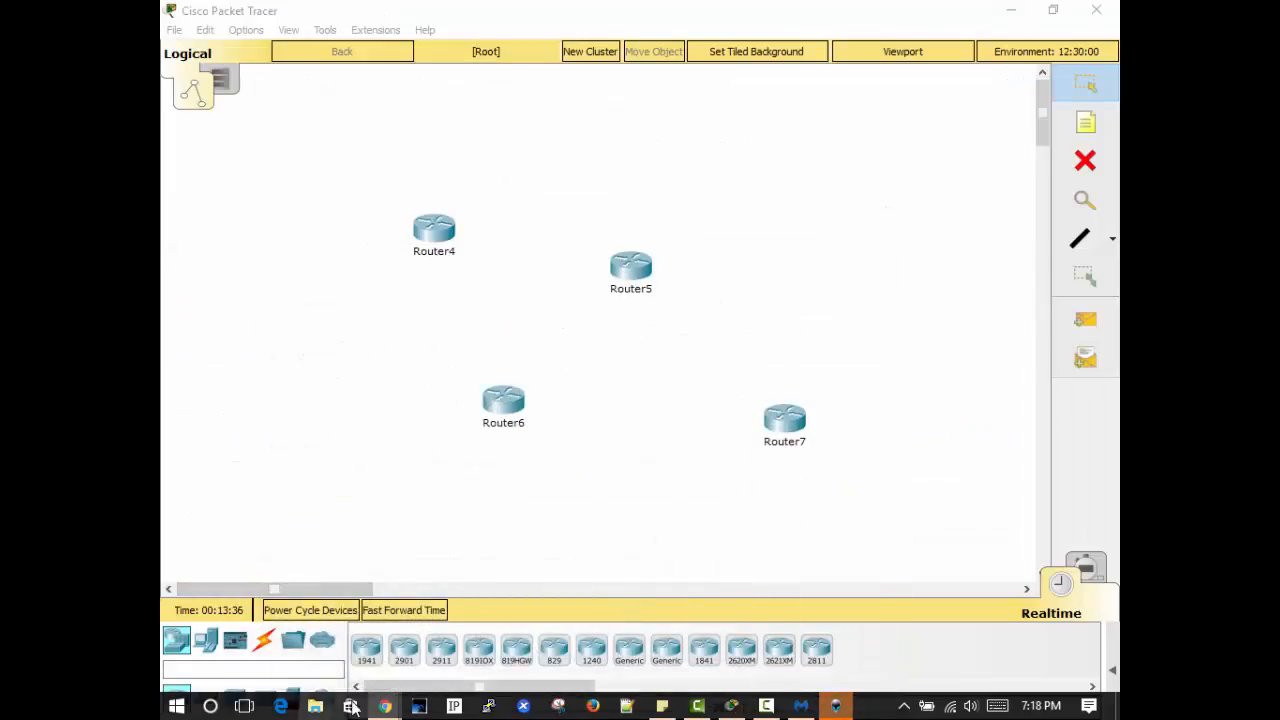
pyautogui.click(638, 266)
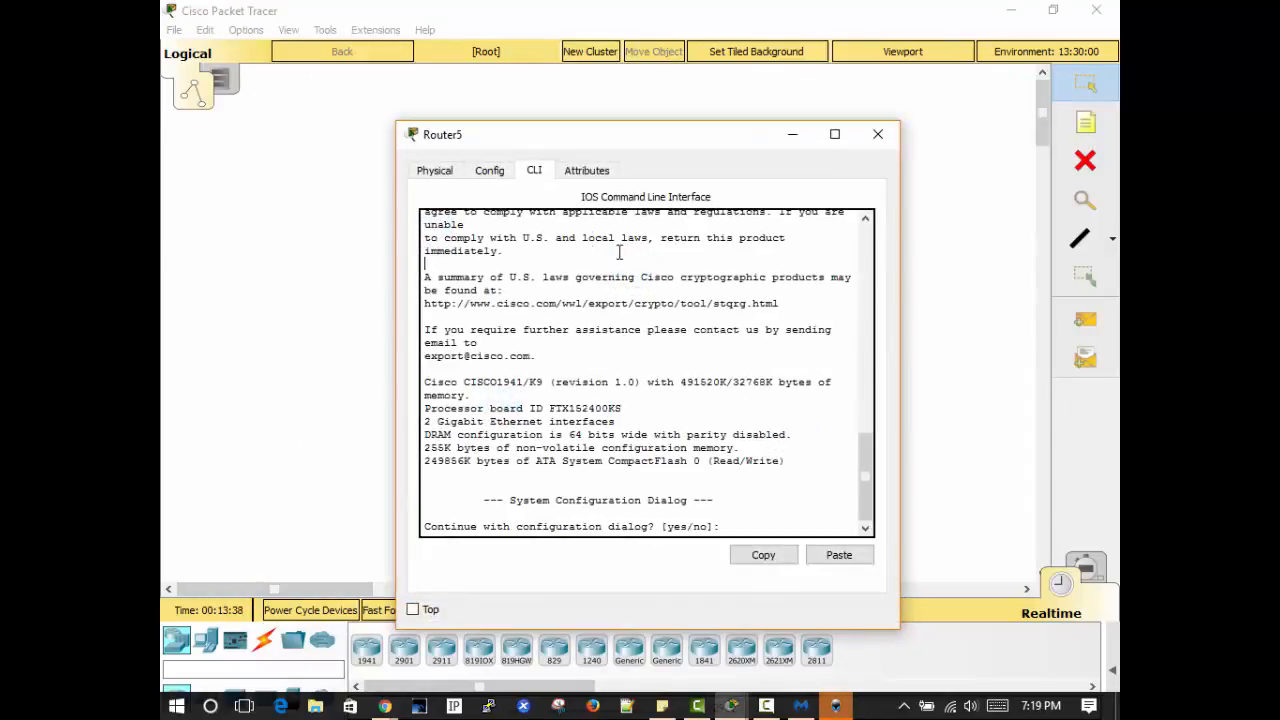
pyautogui.click(420, 175)
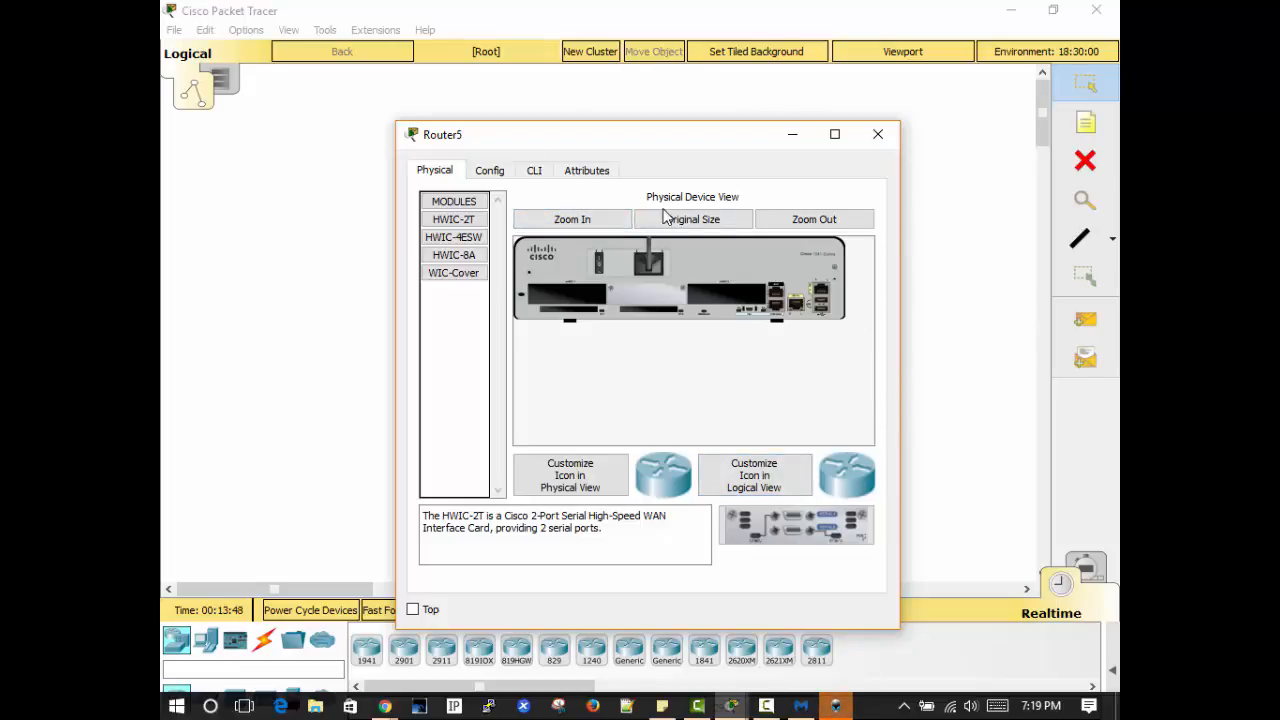
pyautogui.click(497, 171)
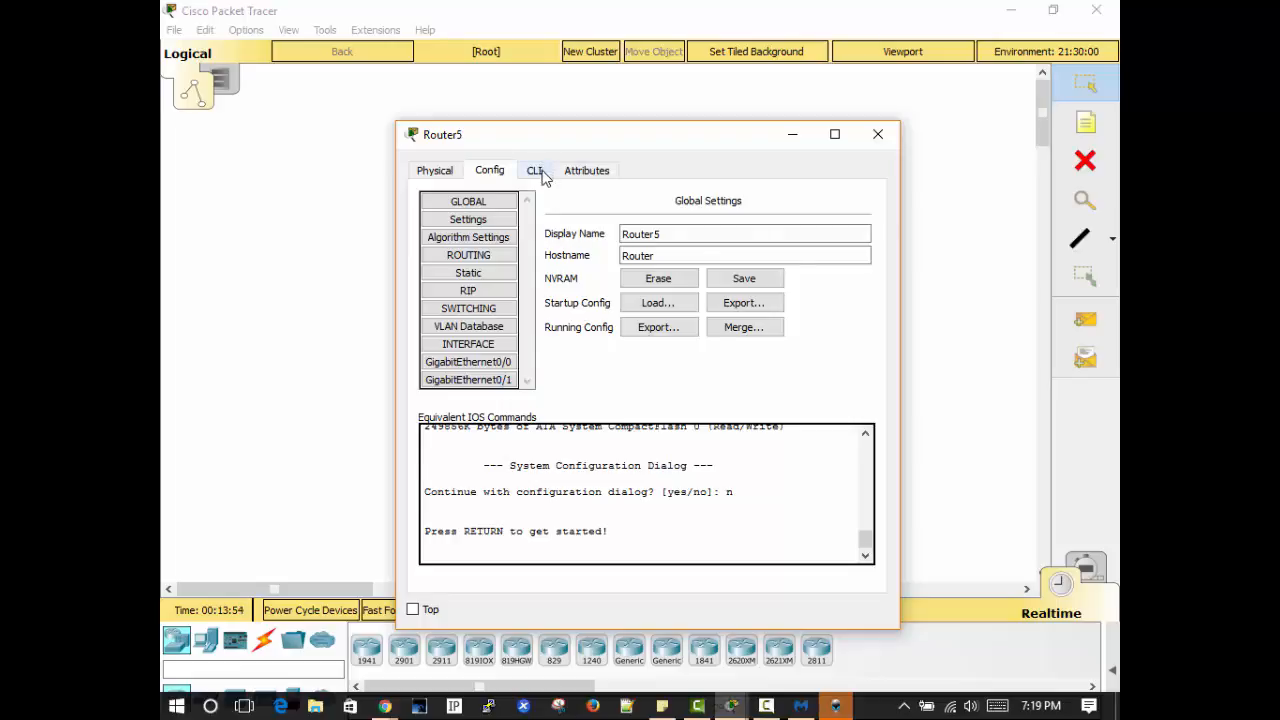
# View Router5's IOS command line, highlight the CISCO1941 model name in the boot text, and close the router's window.
pyautogui.click(535, 170)
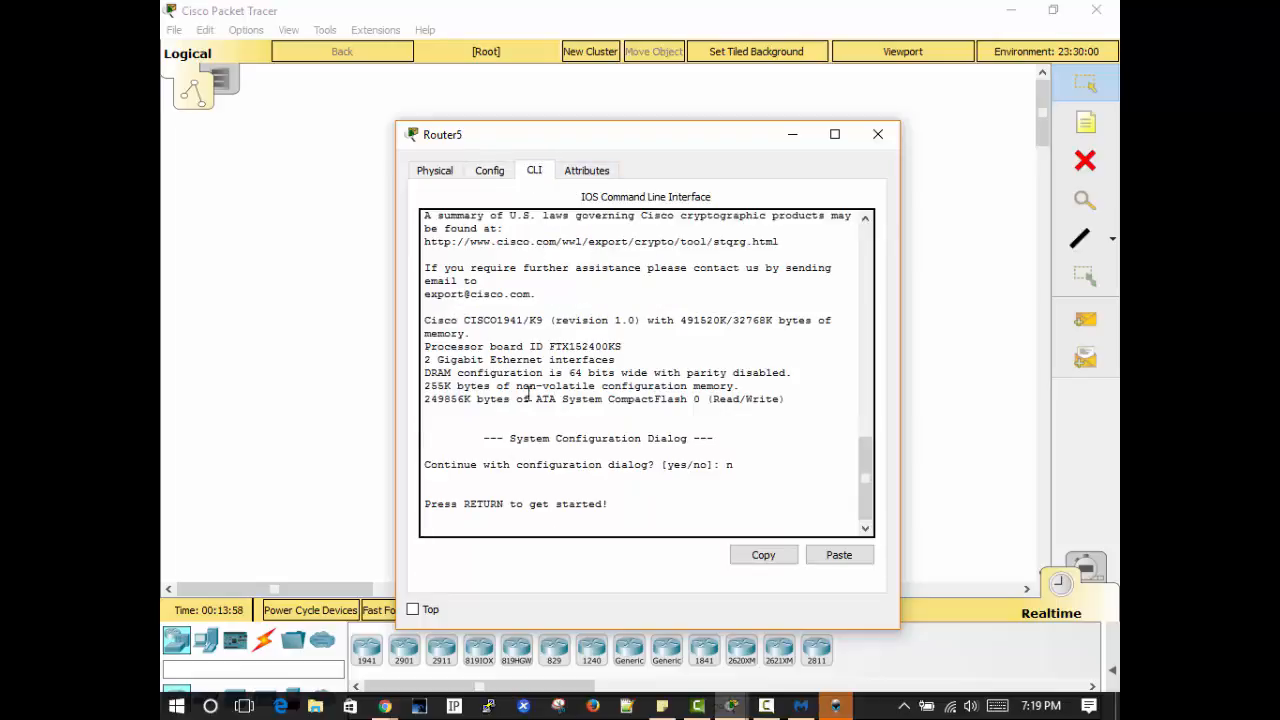
pyautogui.moveTo(463, 320); pyautogui.dragTo(526, 320)
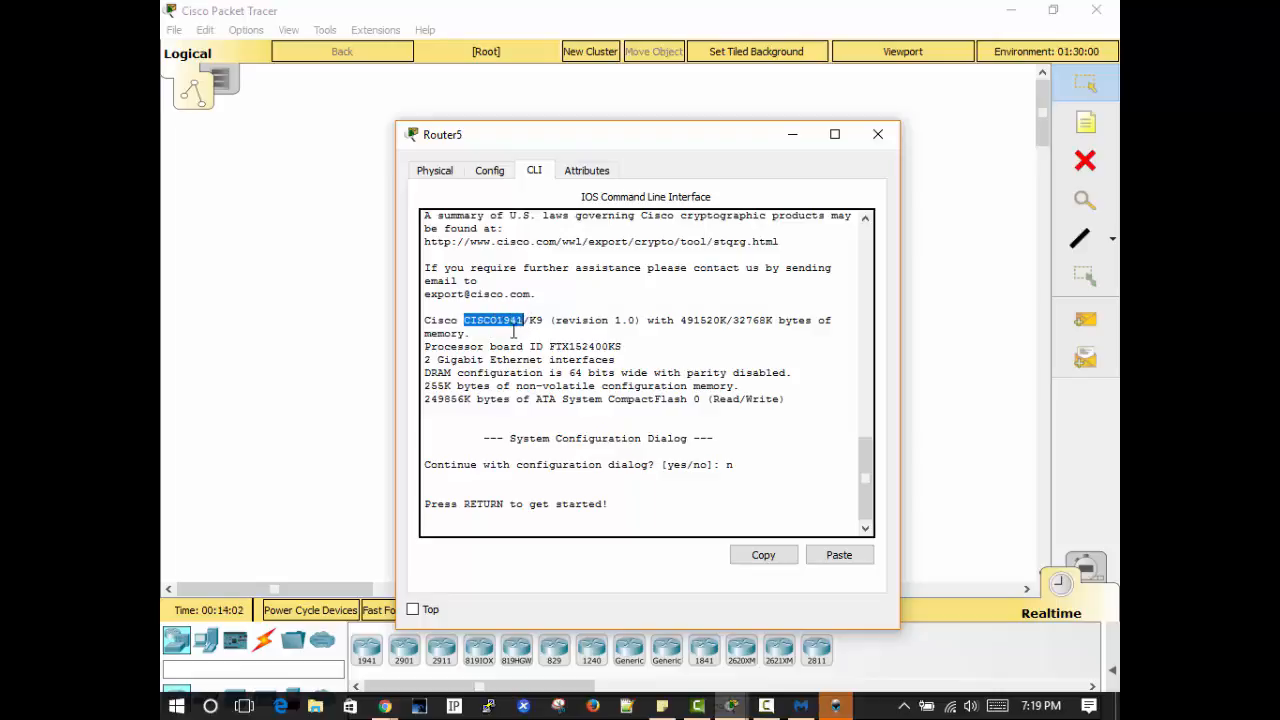
pyautogui.click(536, 320)
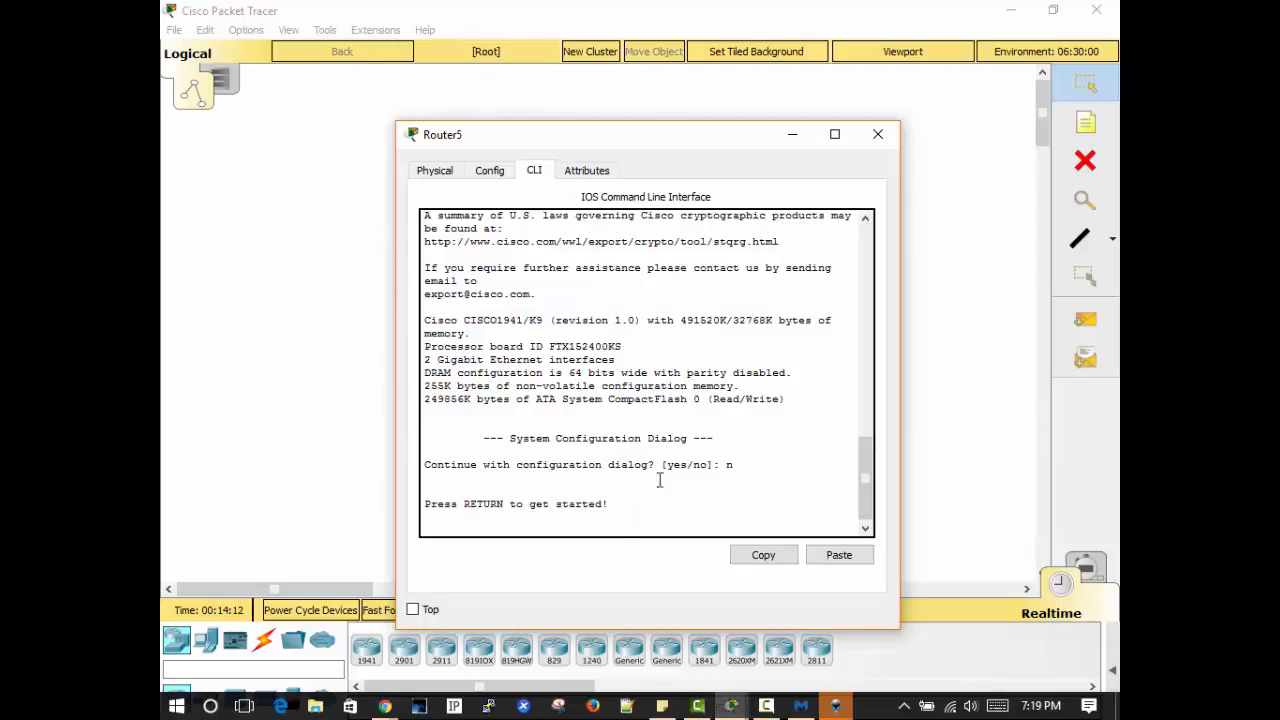
pyautogui.click(878, 134)
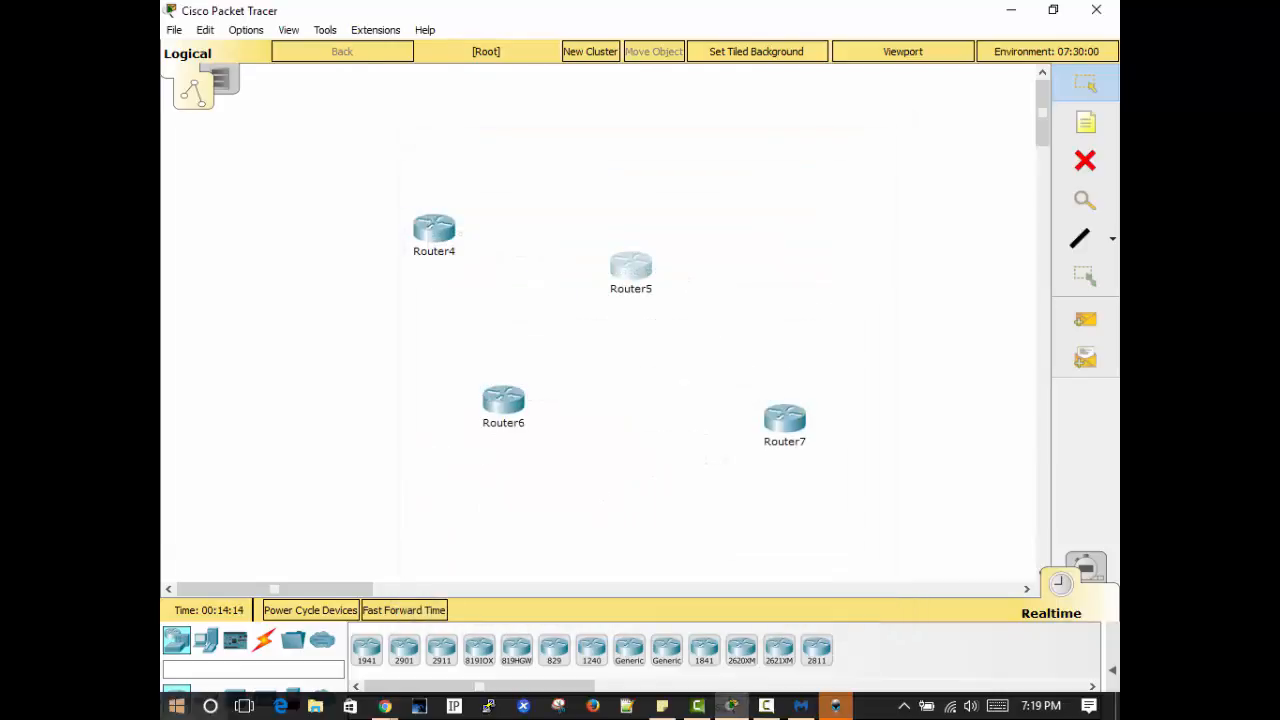
# Add a generic PC beside Router6 and connect its RS 232 port to Router6 with a console cable.
pyautogui.click(205, 640)
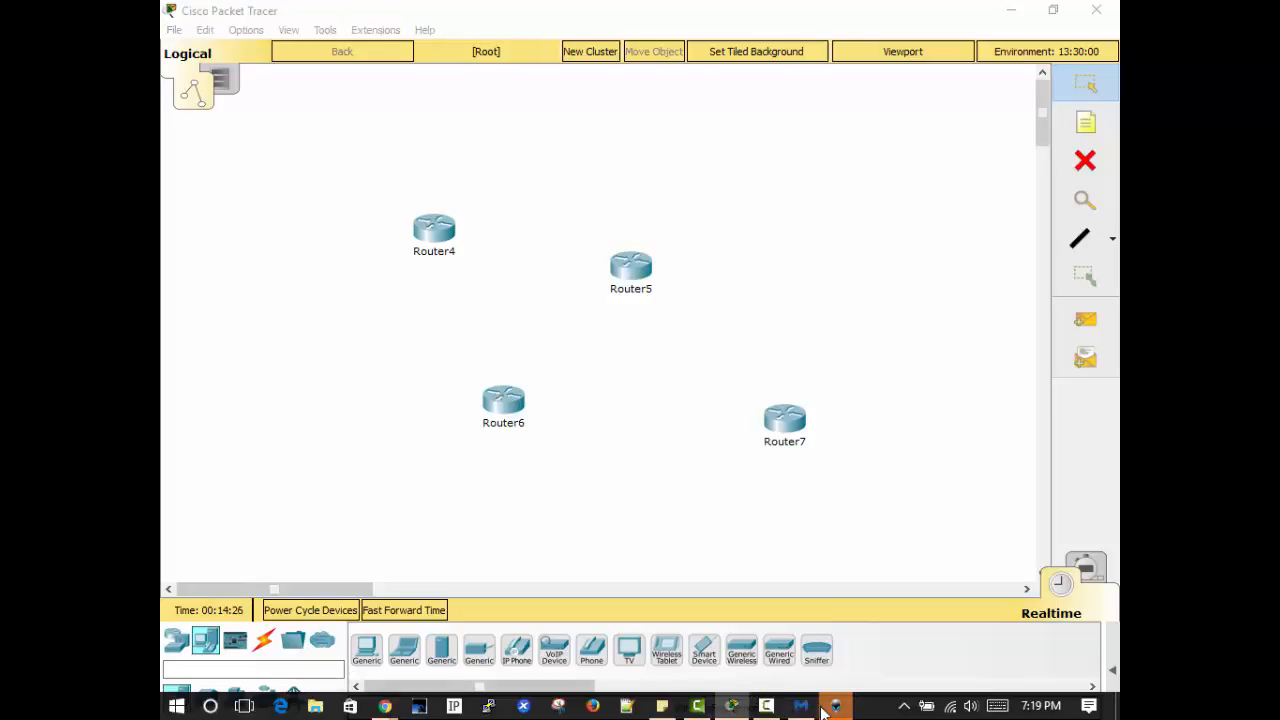
pyautogui.click(776, 470)
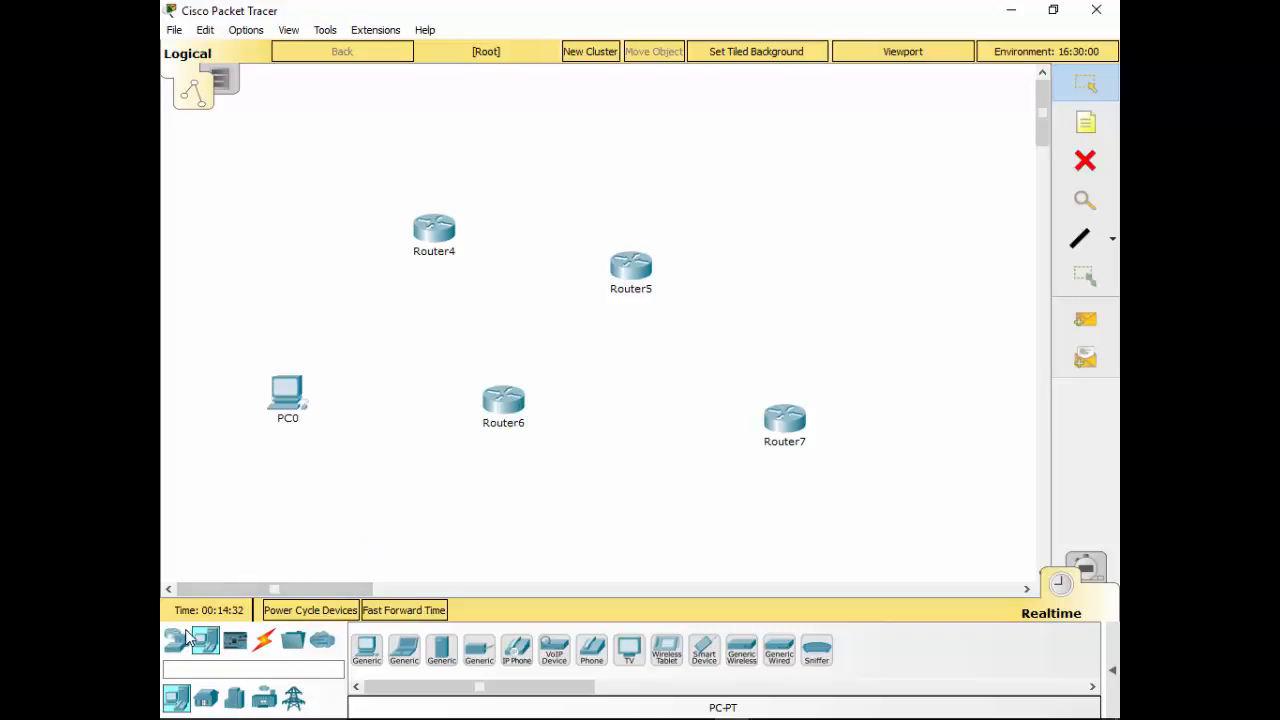
pyautogui.click(264, 640)
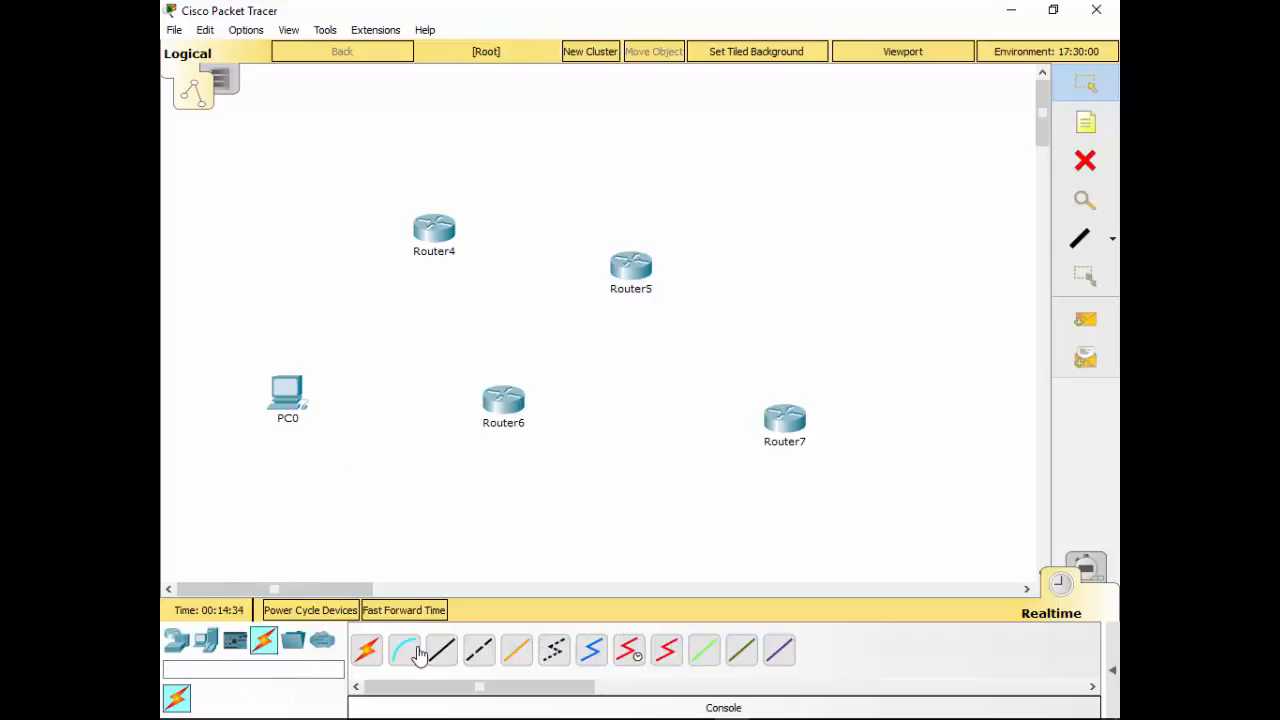
pyautogui.click(406, 652)
pyautogui.click(399, 649)
pyautogui.click(404, 655)
pyautogui.click(283, 390)
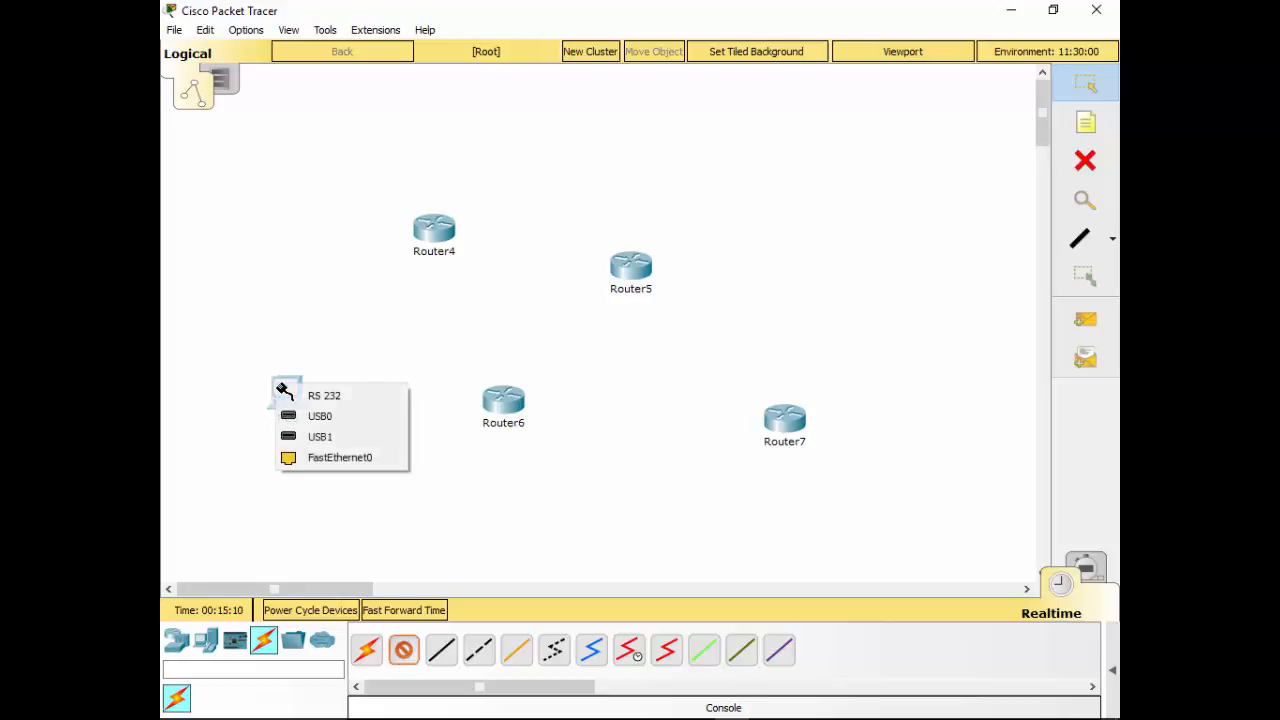
pyautogui.click(347, 399)
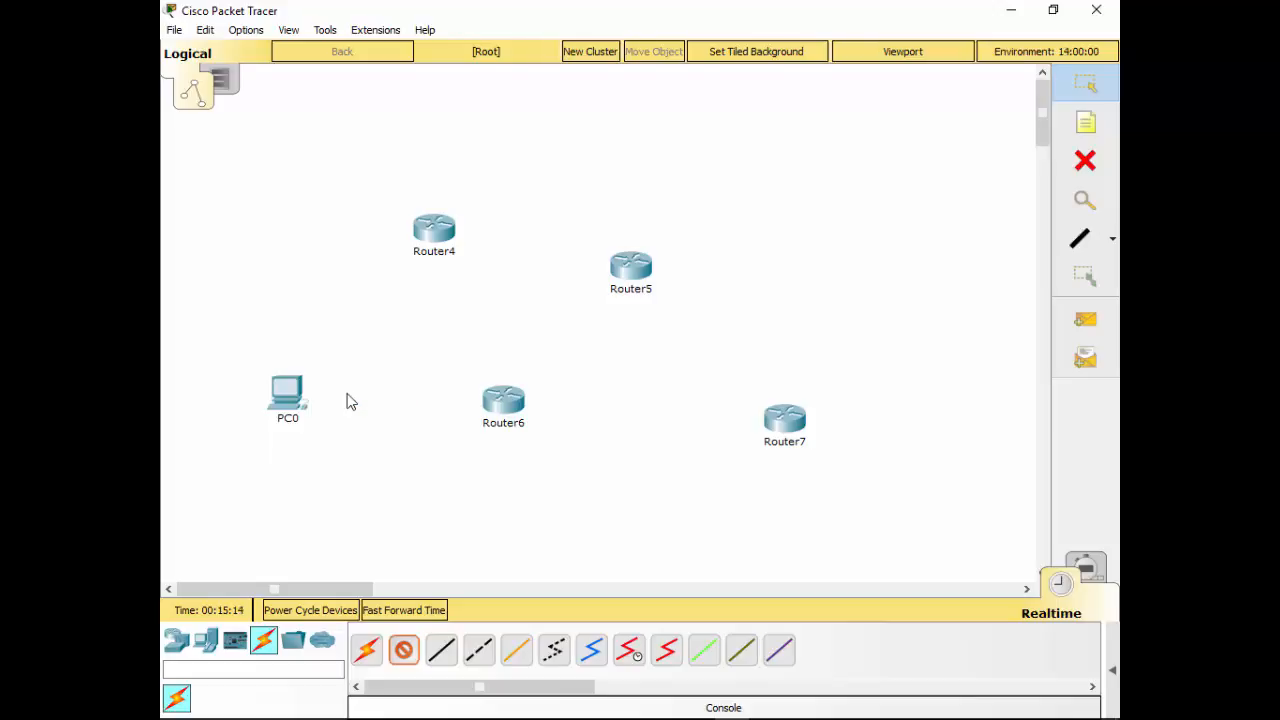
pyautogui.click(501, 398)
pyautogui.click(536, 425)
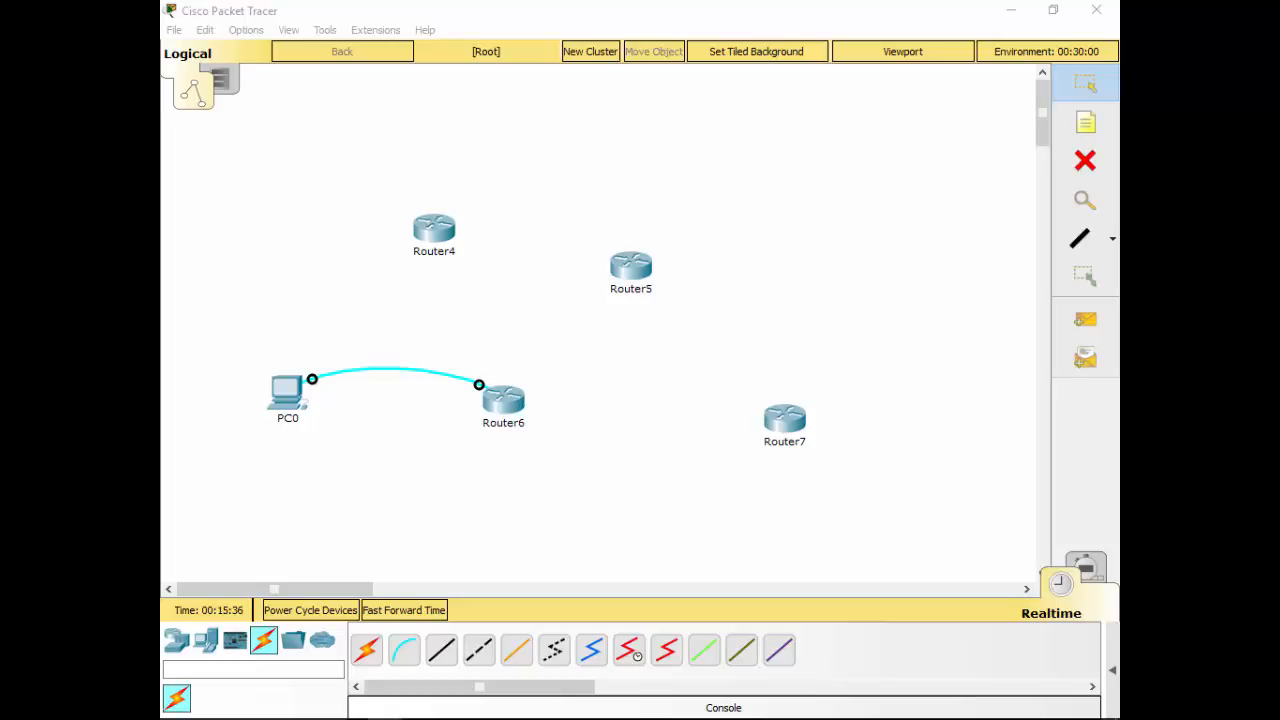
# Switch to the browser's console cable image results, enlarge the Simple RJ45 DB9 Cisco console cable picture, and close the page.
pyautogui.moveTo(1110, 540); pyautogui.dragTo(634, 1)
pyautogui.scroll(-2, 630, 284)
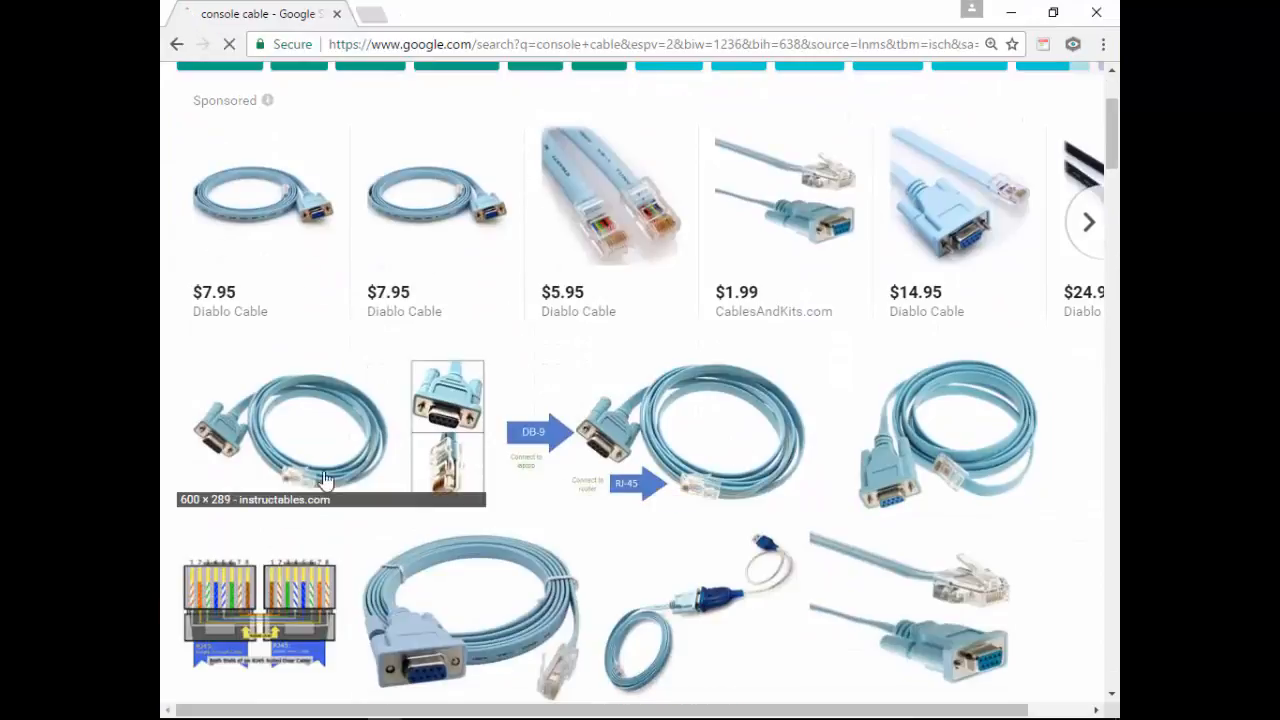
pyautogui.click(358, 444)
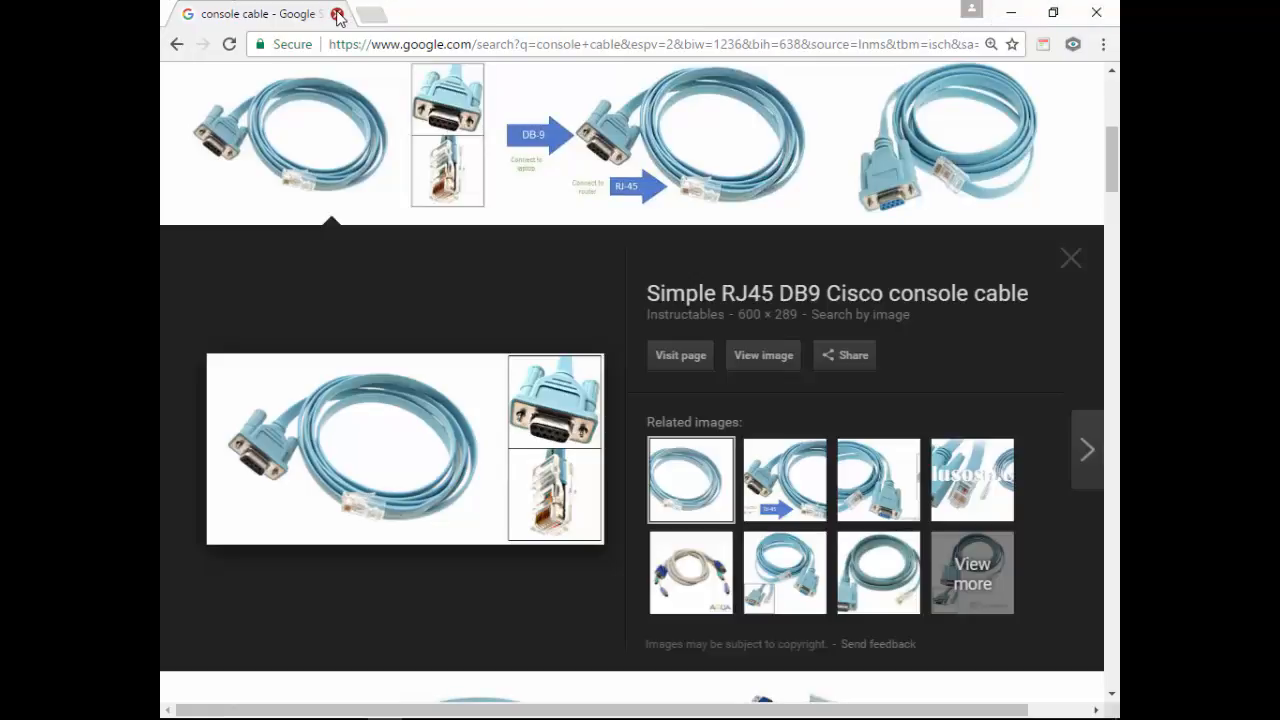
pyautogui.click(338, 14)
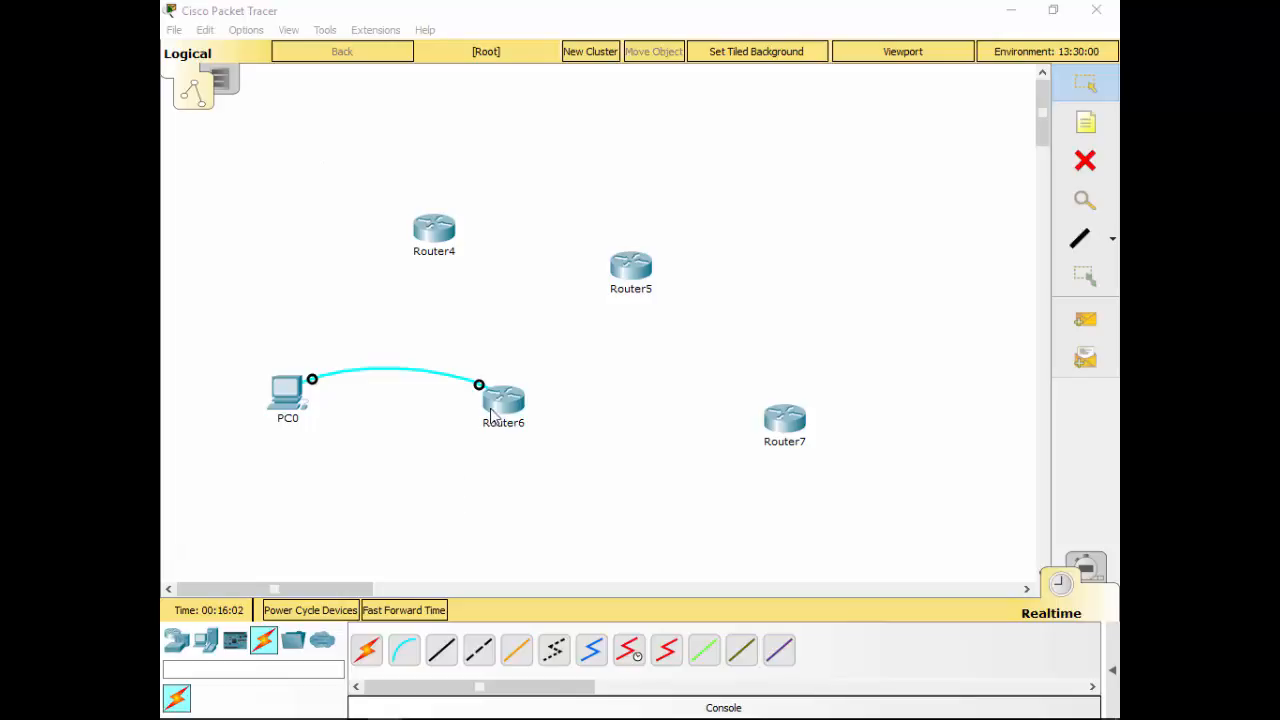
# Move Router6 close to PC0 and open PC0's desktop applications.
pyautogui.moveTo(490, 412); pyautogui.dragTo(362, 417)
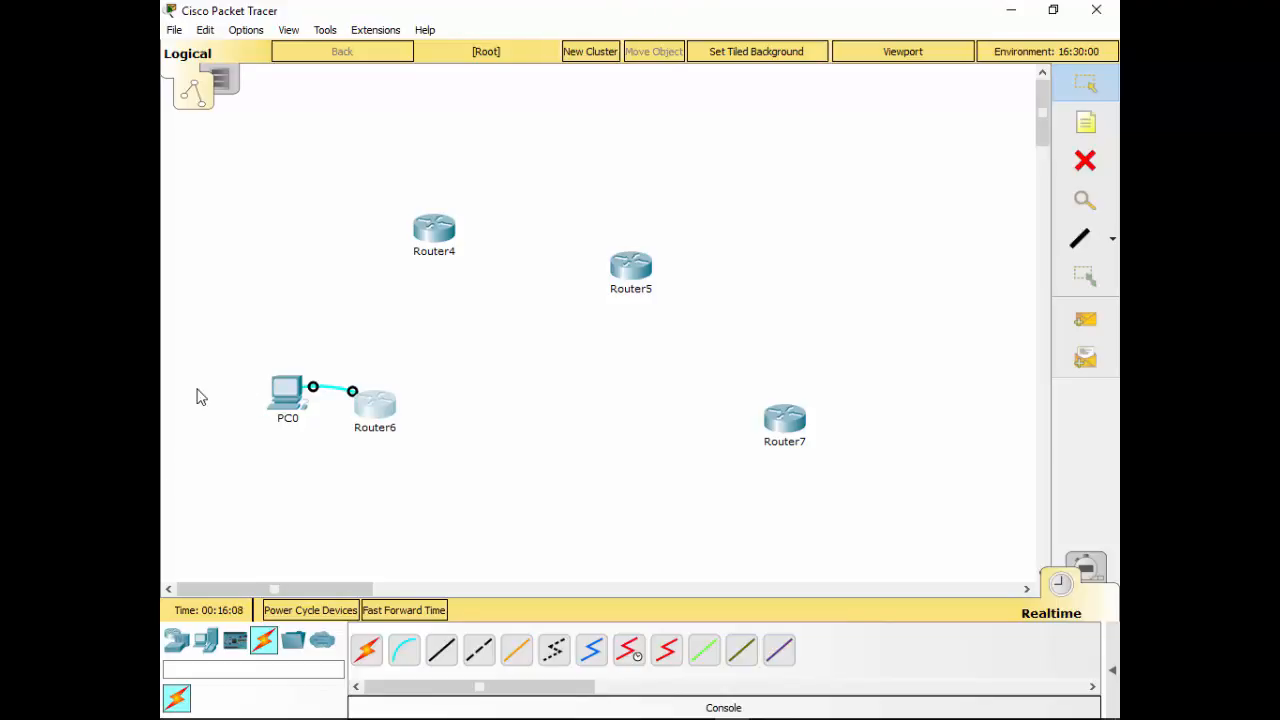
pyautogui.moveTo(382, 405)
pyautogui.mouseDown()
pyautogui.moveTo(421, 377)
pyautogui.moveTo(380, 414)
pyautogui.mouseUp()
pyautogui.click(286, 405)
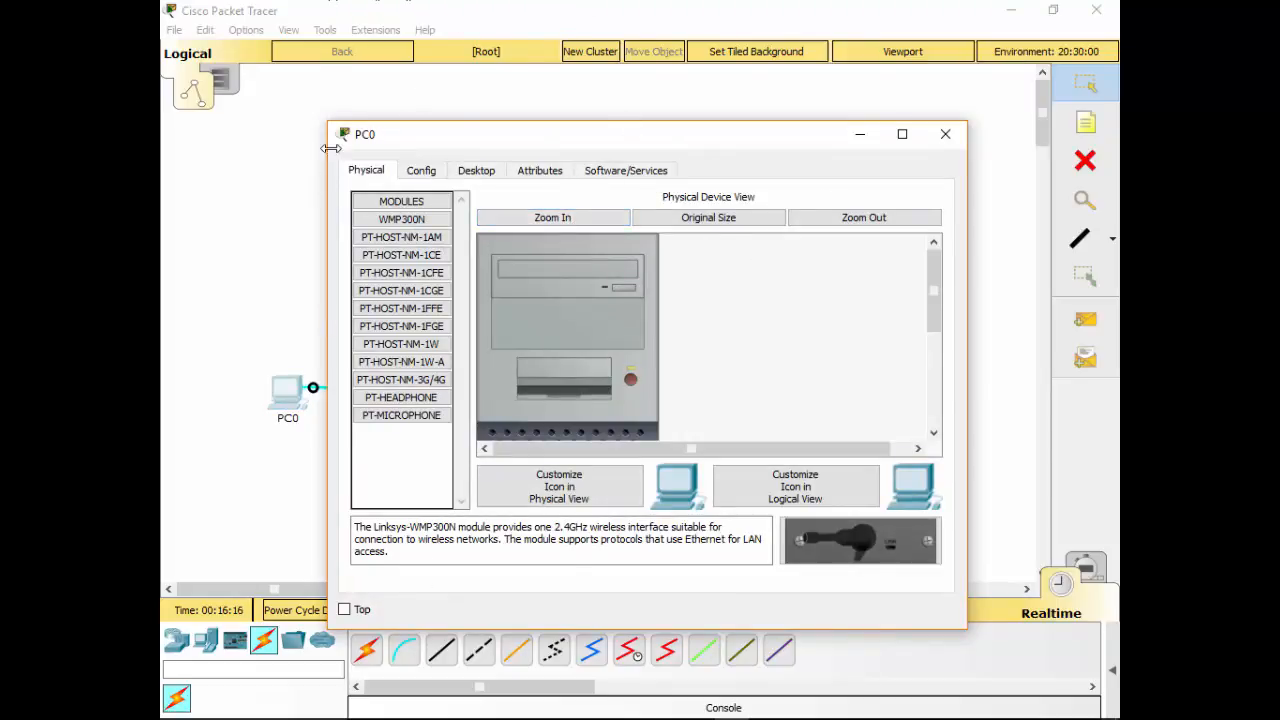
pyautogui.click(477, 171)
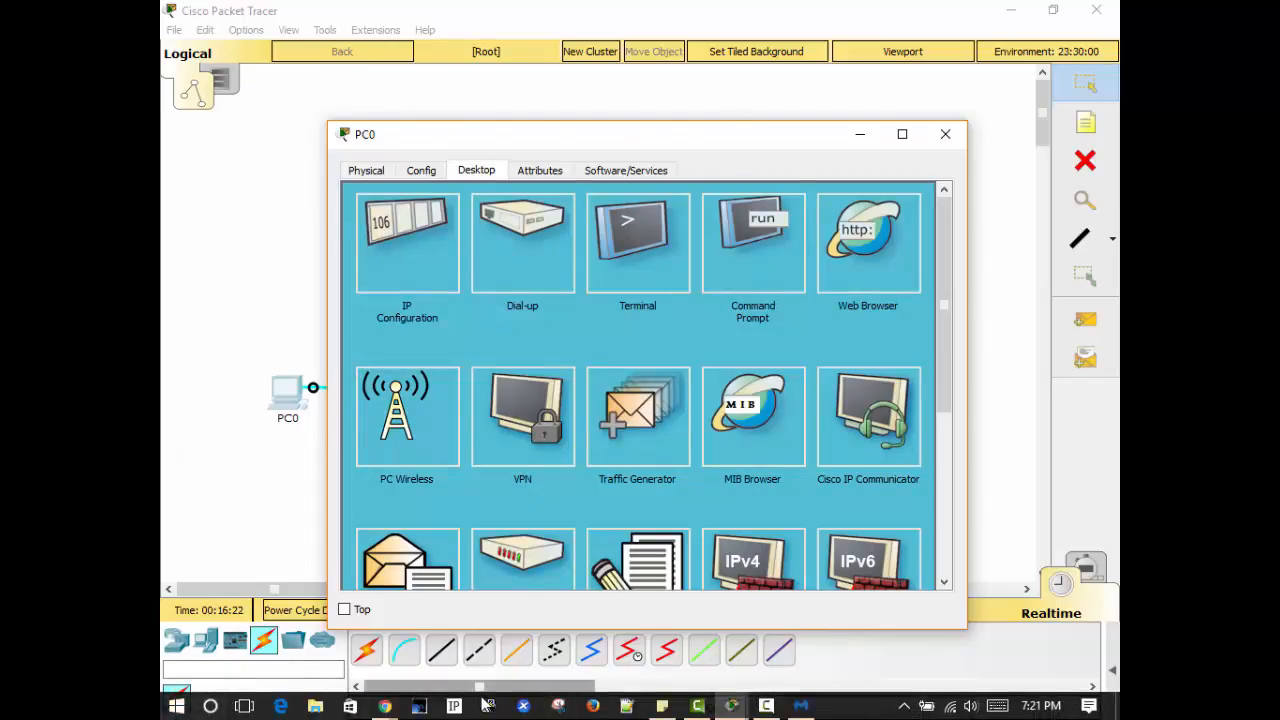
# Open PuTTY, switch the connection type to Serial to view its settings, and close it.
pyautogui.click(490, 711)
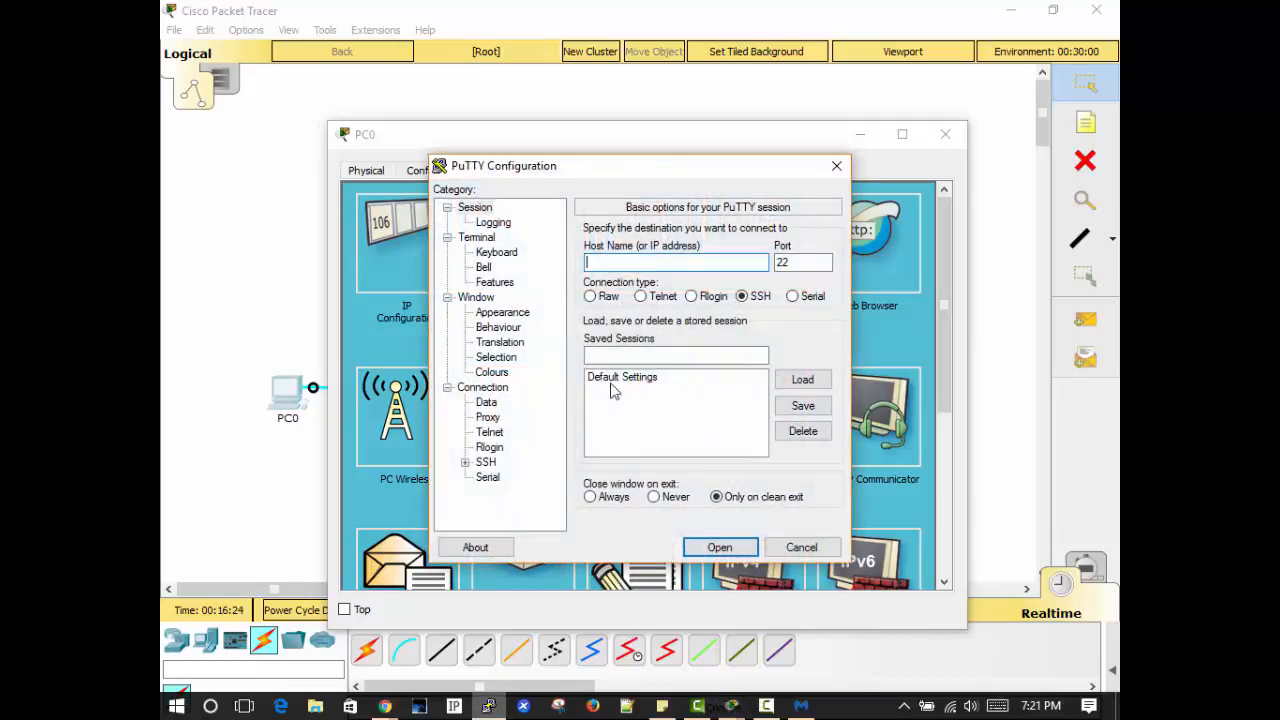
pyautogui.click(795, 295)
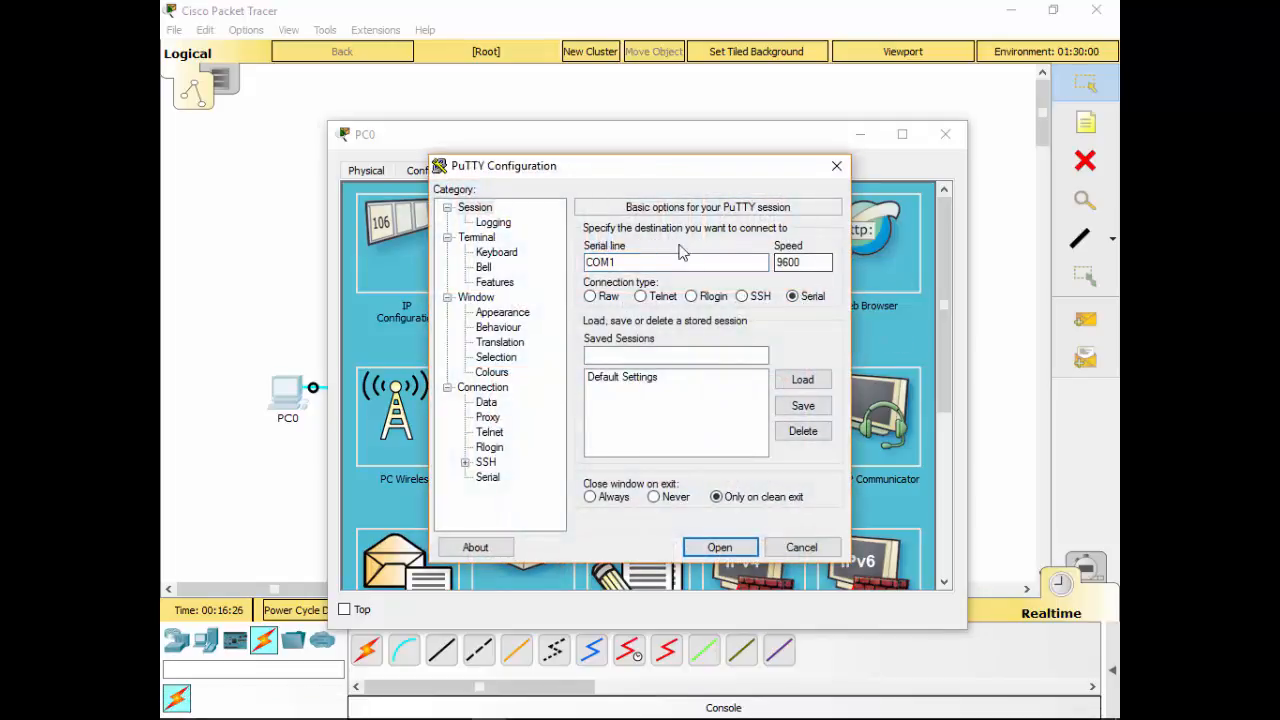
pyautogui.click(836, 166)
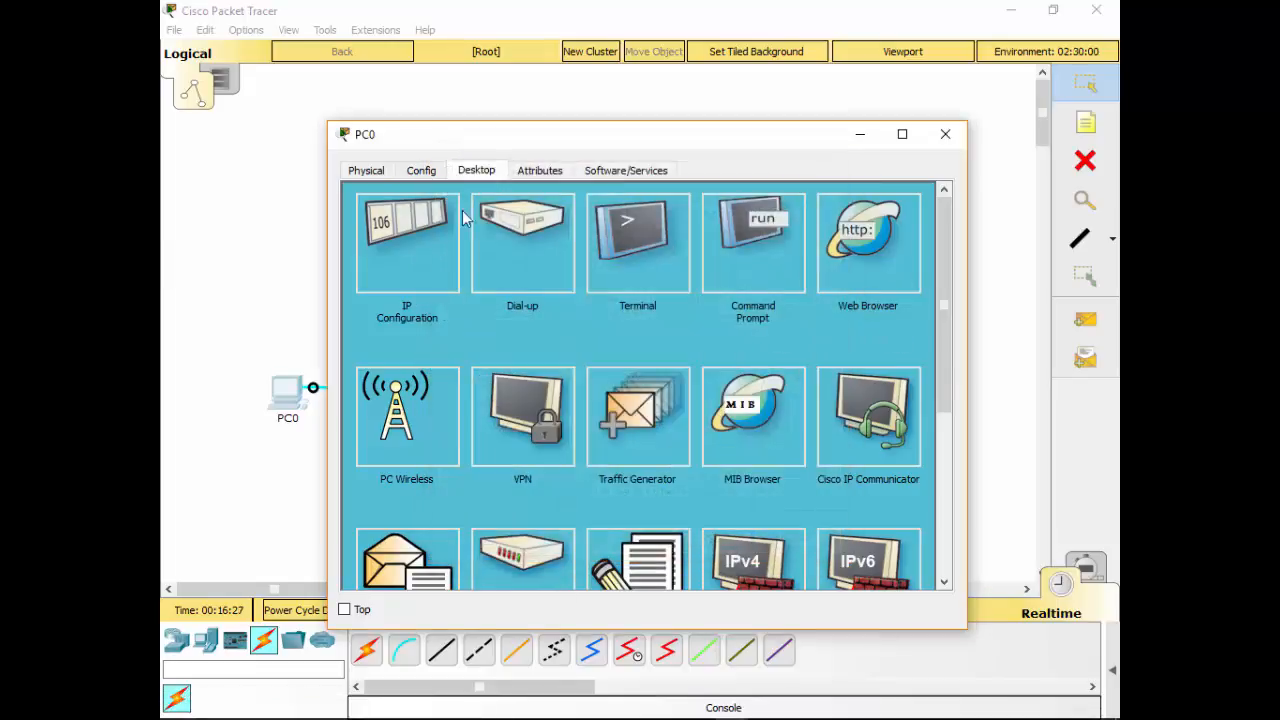
# Open a terminal session from PC0 with the default port configuration, answer n to the configuration dialog, and close PC0's window at the router prompt.
pyautogui.click(633, 250)
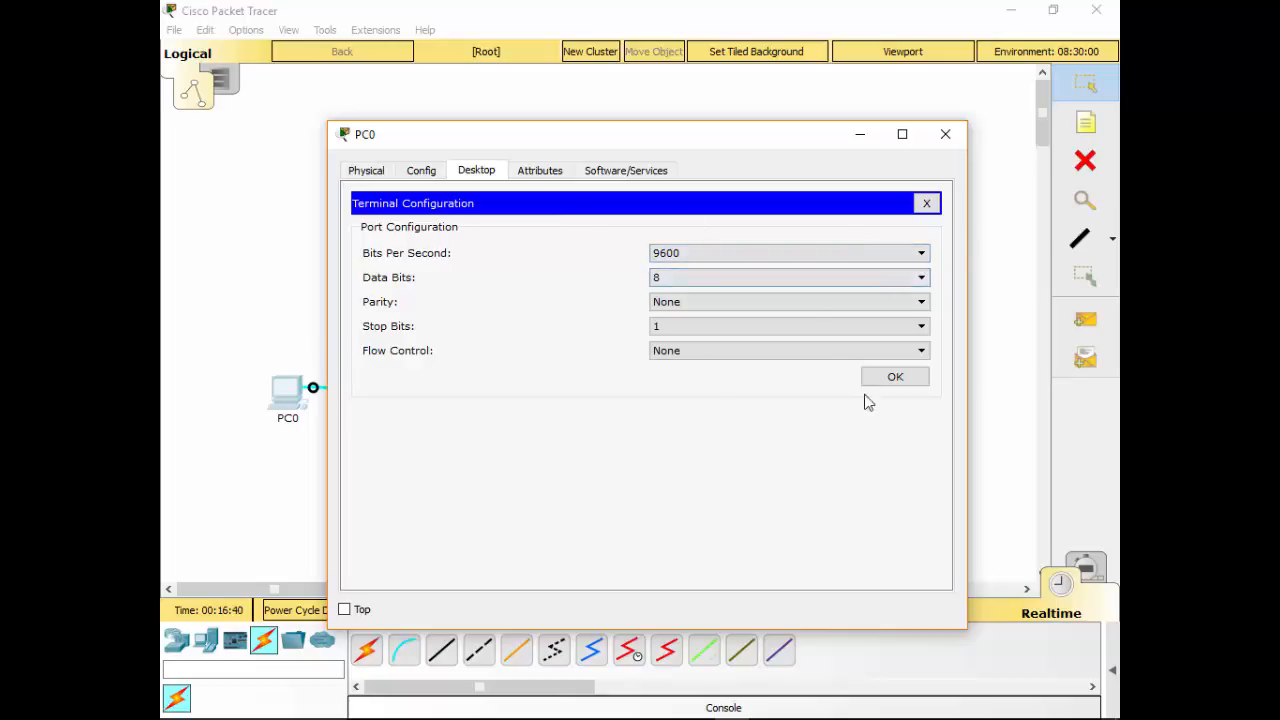
pyautogui.click(894, 376)
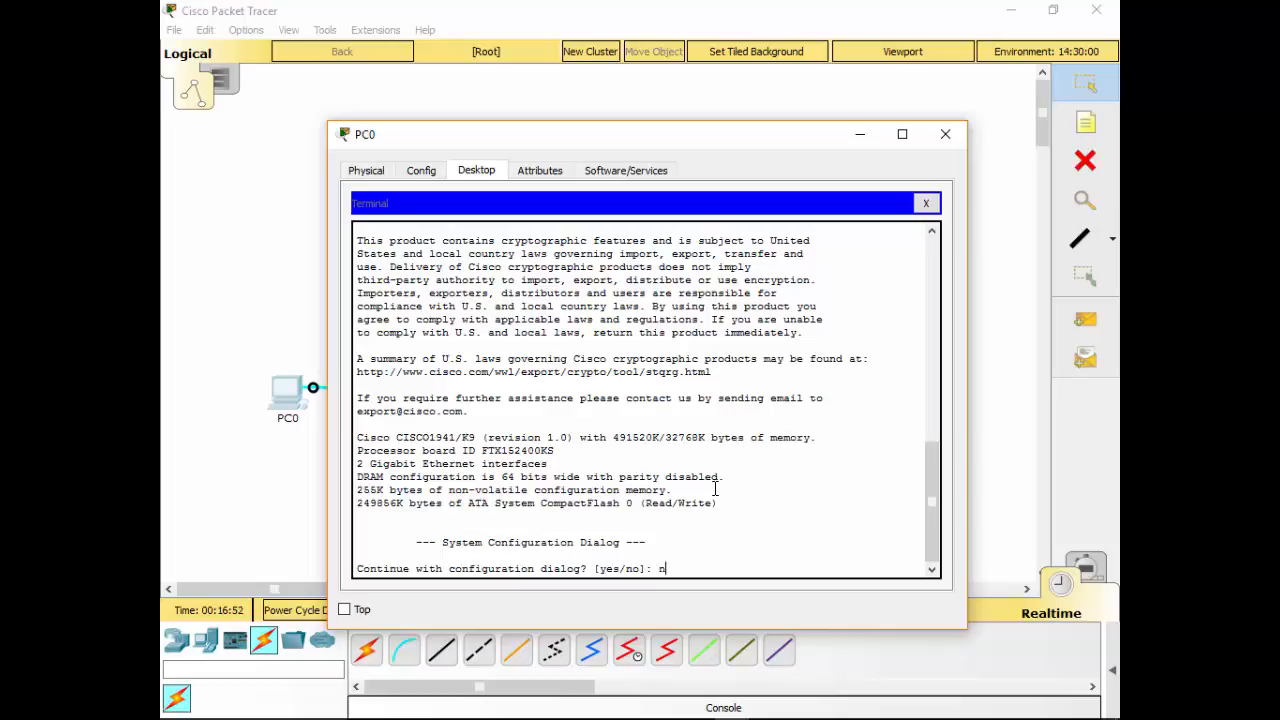
pyautogui.press('Return')
pyautogui.press('Return')
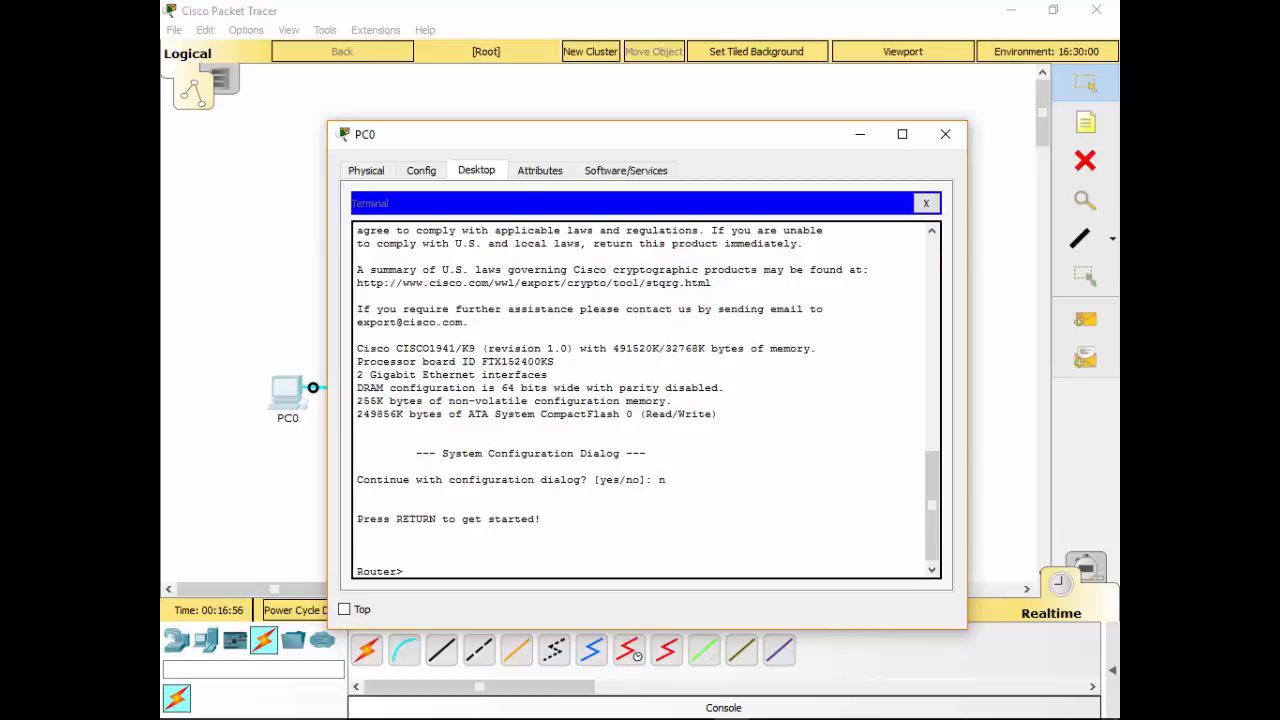
pyautogui.click(955, 137)
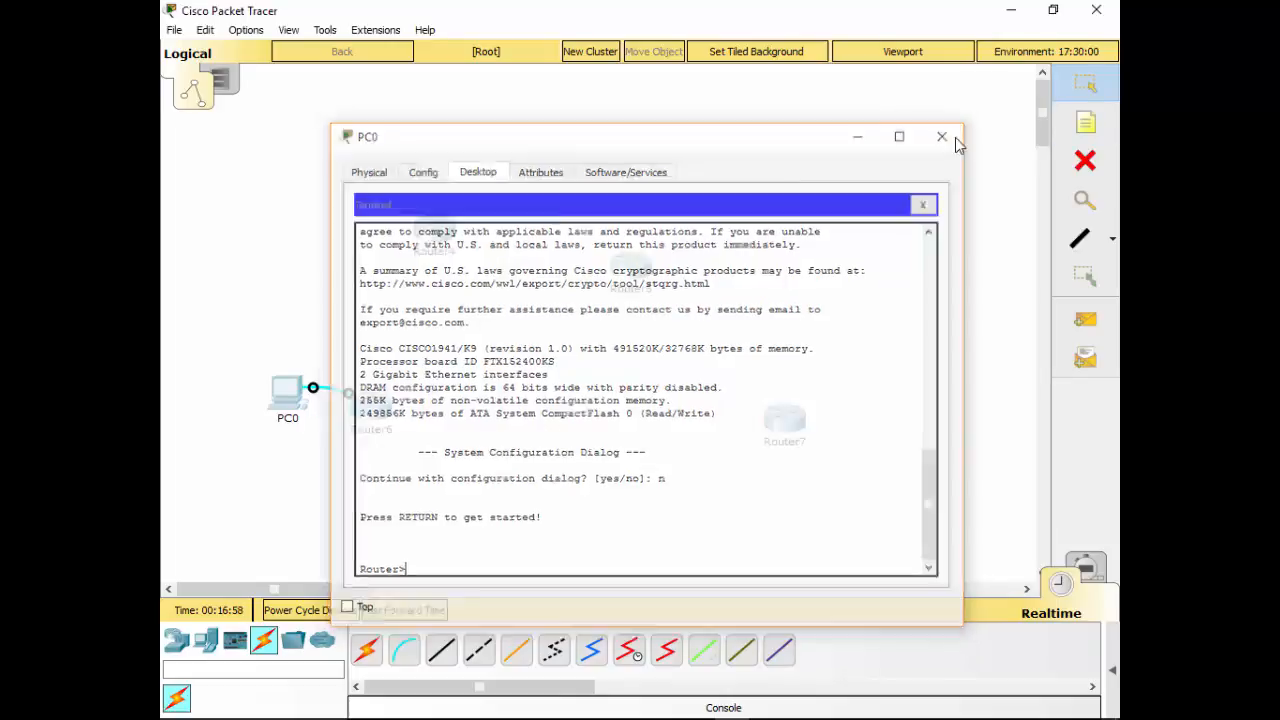
# Open Router6 to view its IOS command line, and close its window.
pyautogui.click(371, 405)
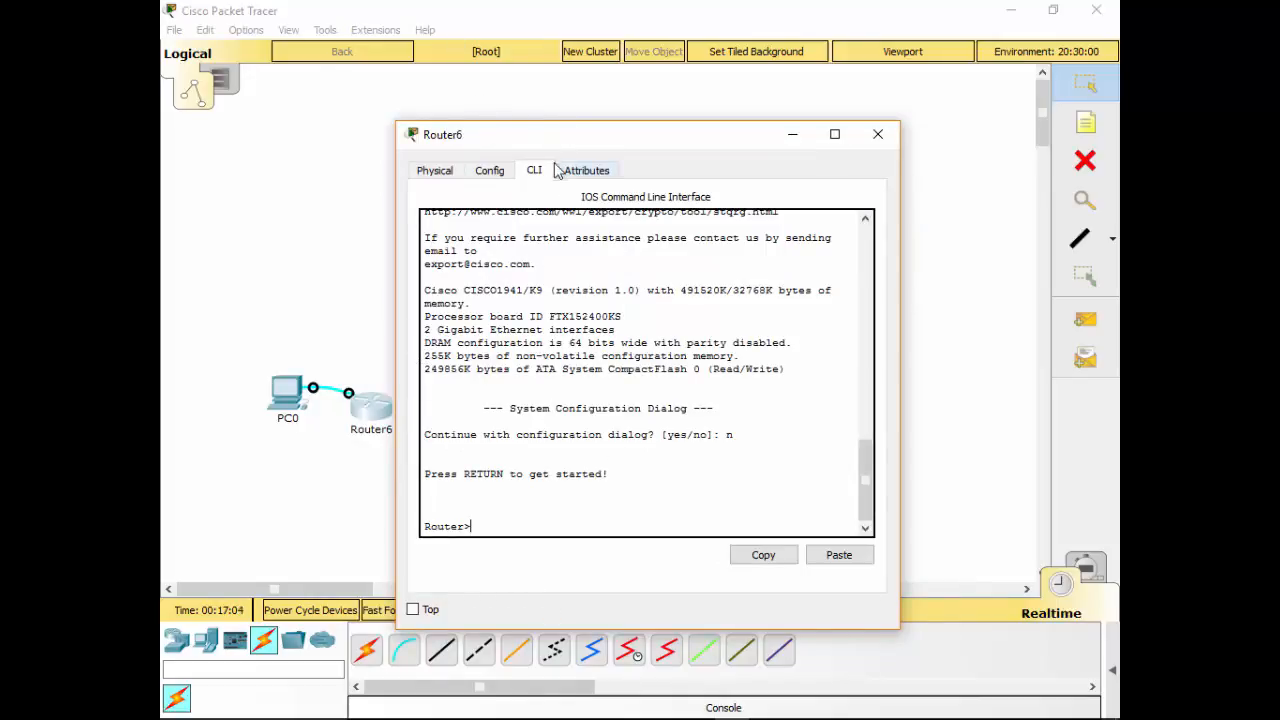
pyautogui.click(512, 172)
pyautogui.click(531, 171)
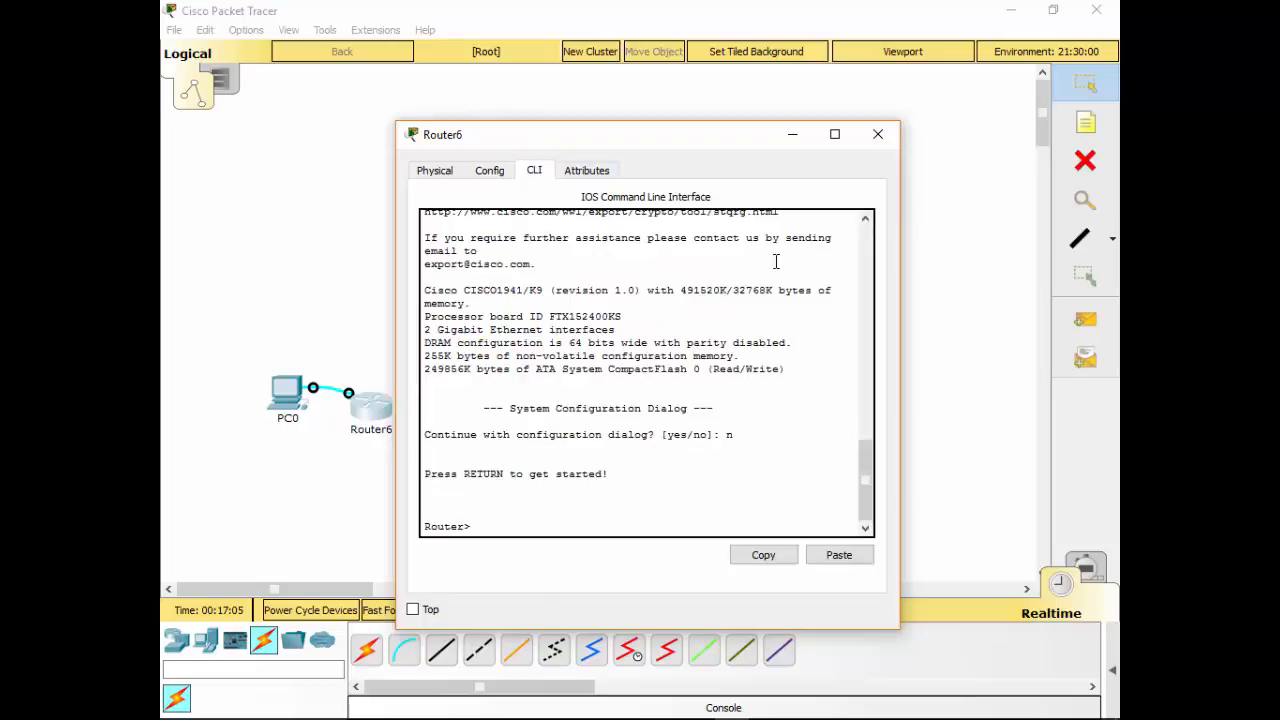
pyautogui.click(879, 133)
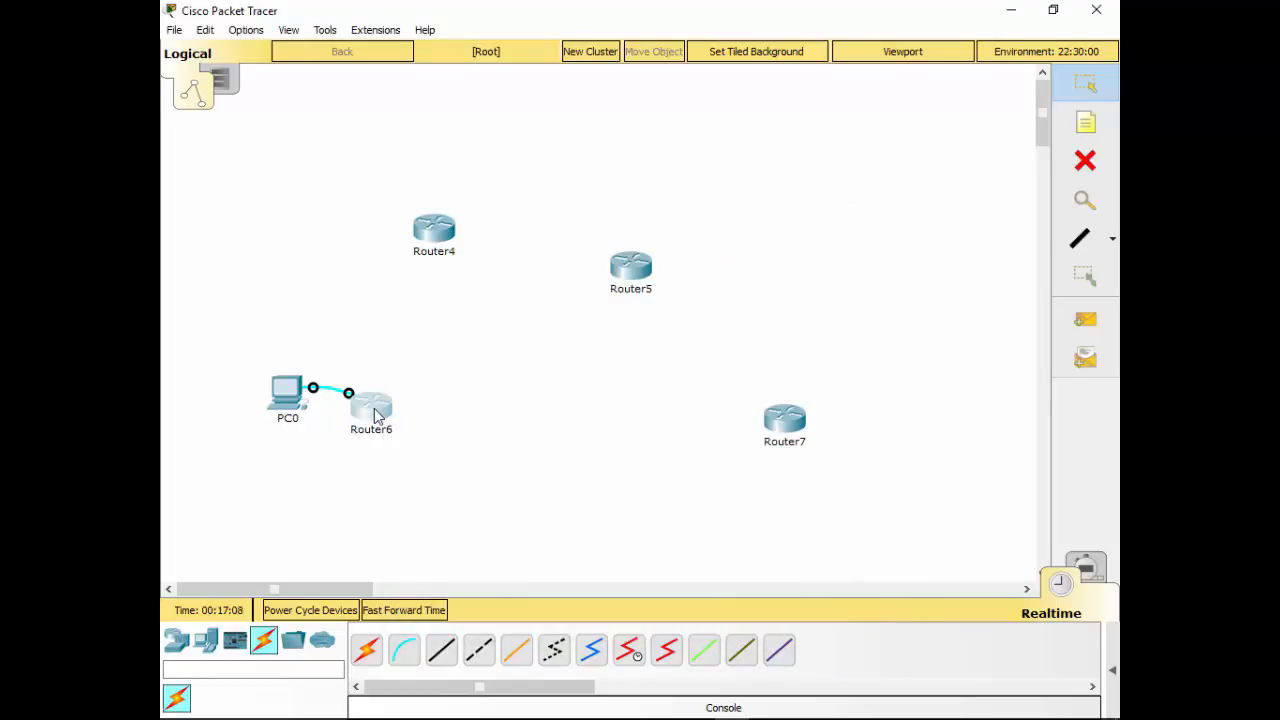
# Open Router6's physical device view and examine the HWIC-2T, HWIC-4ESW and HWIC-8A modules.
pyautogui.click(377, 415)
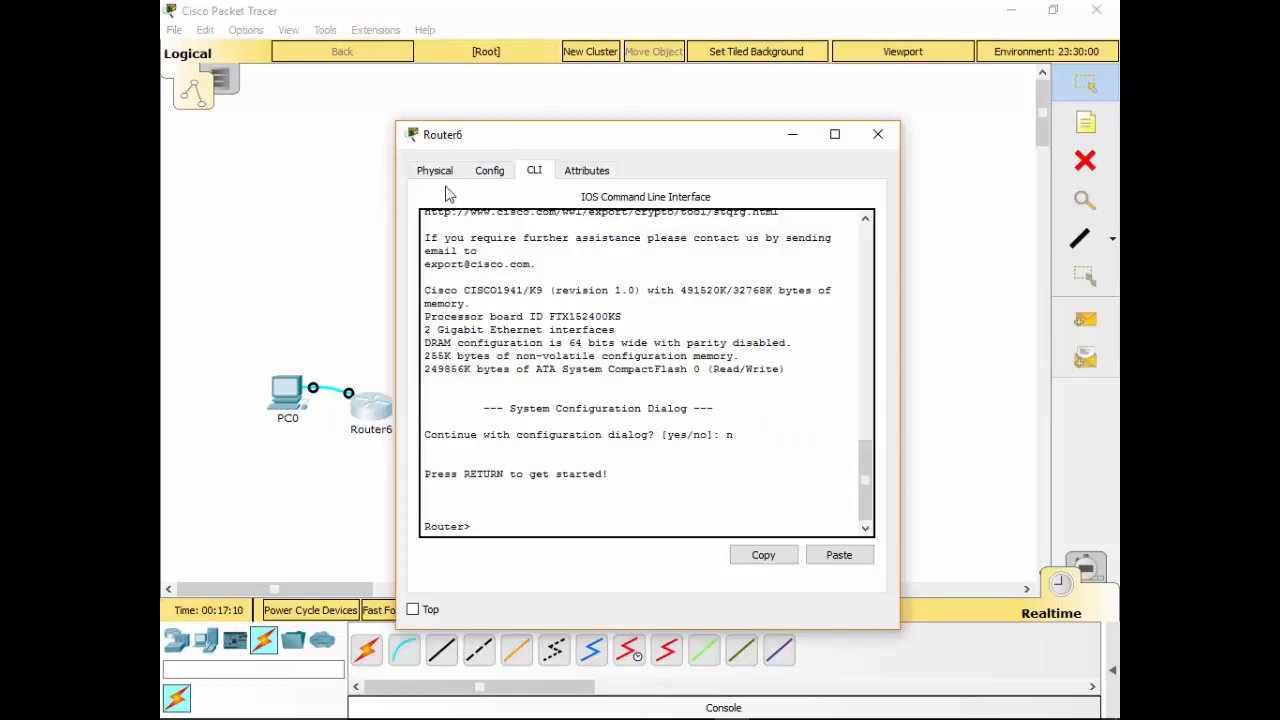
pyautogui.click(436, 171)
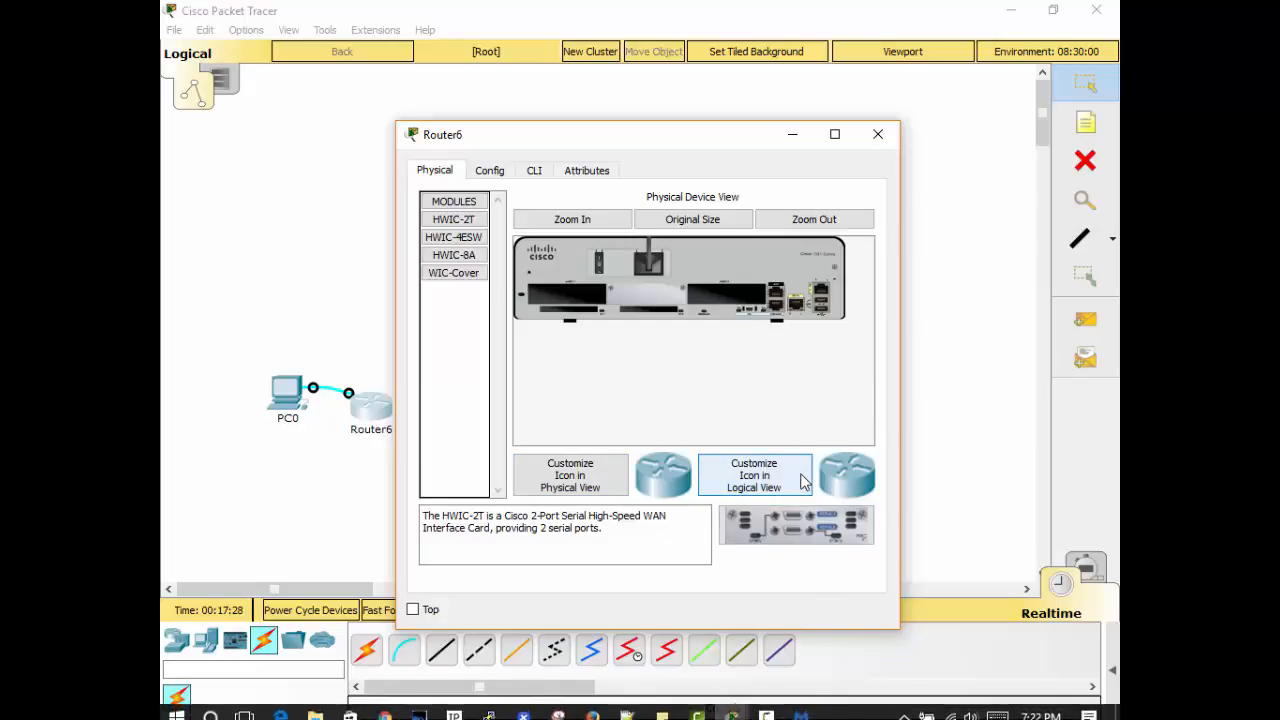
pyautogui.moveTo(814, 534); pyautogui.dragTo(720, 340)
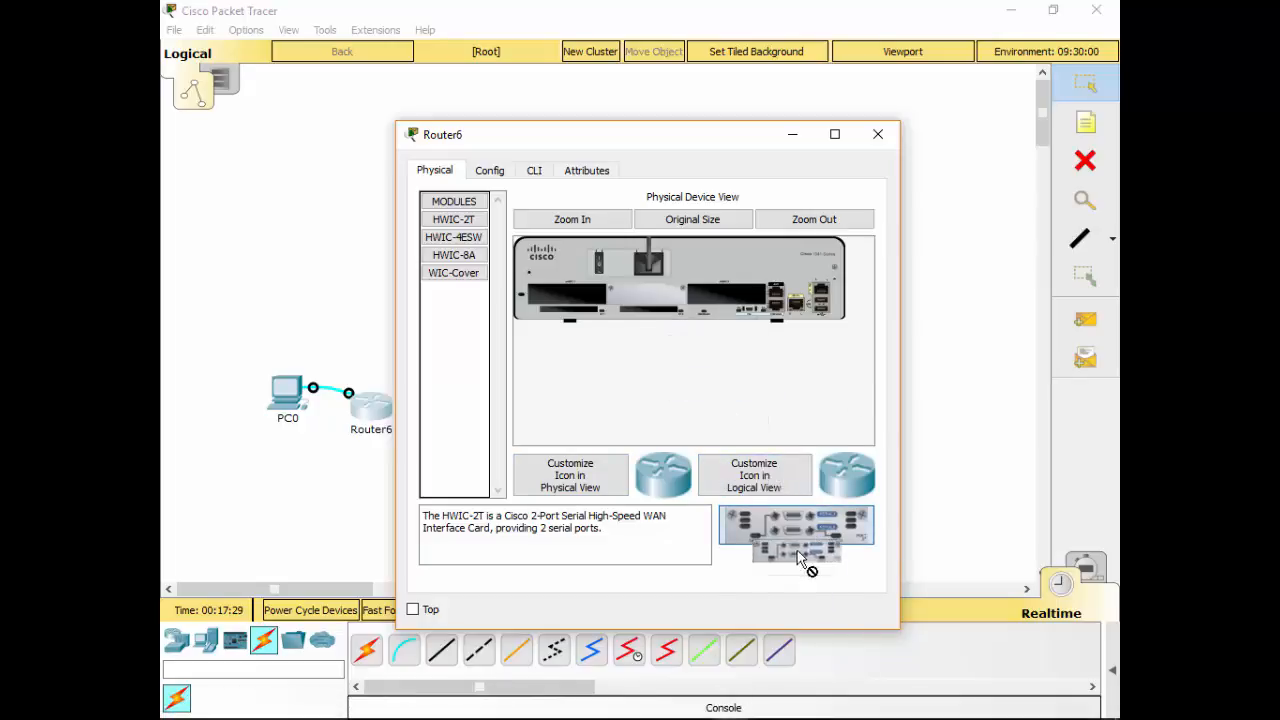
pyautogui.click(450, 205)
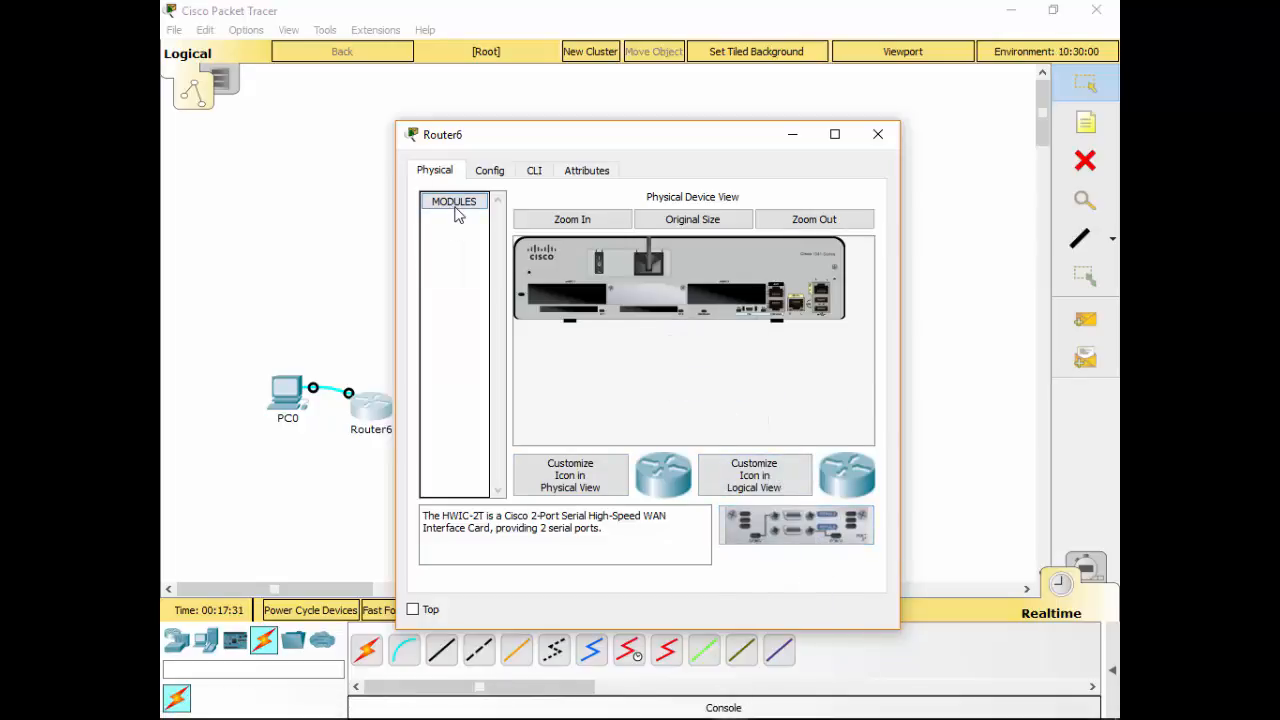
pyautogui.click(453, 203)
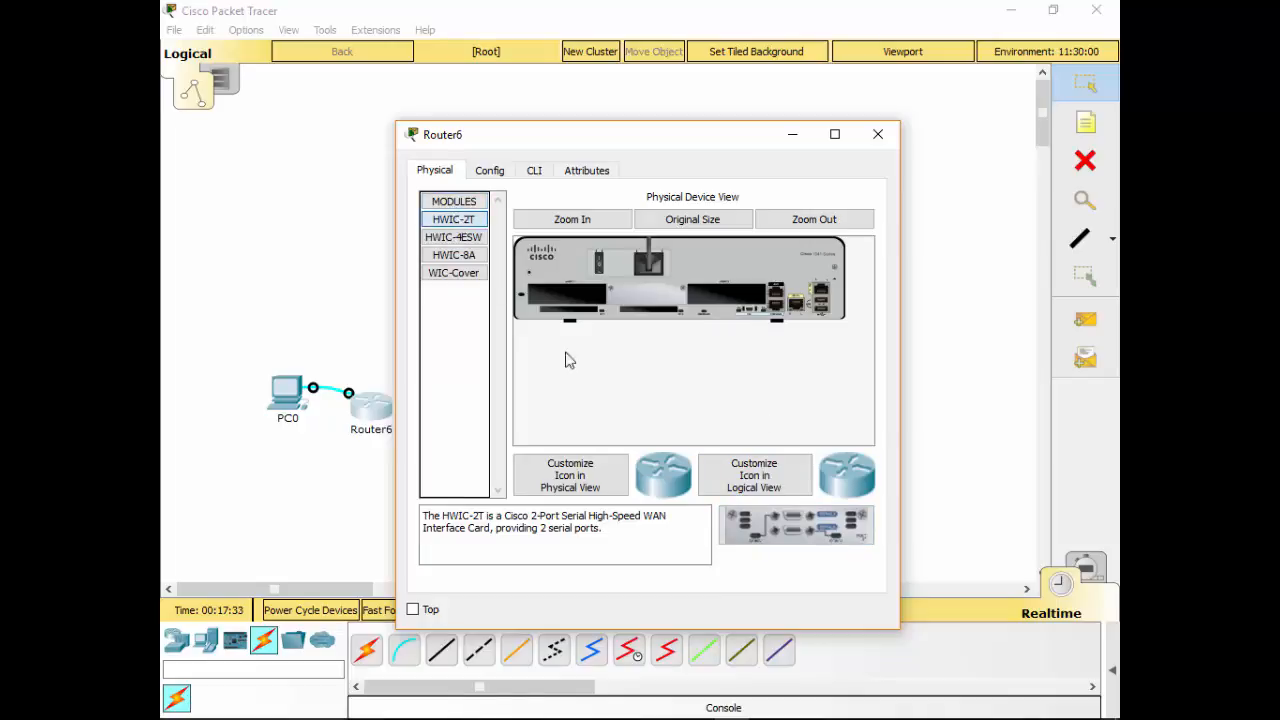
pyautogui.click(434, 243)
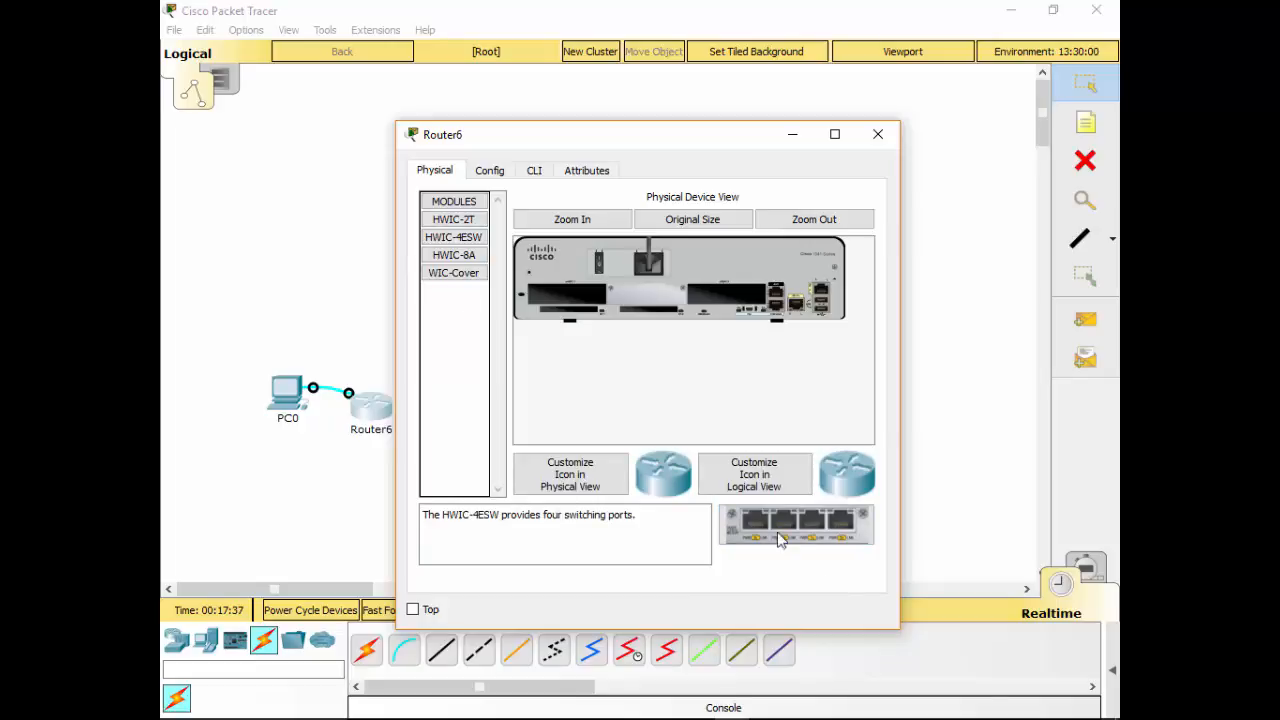
pyautogui.moveTo(780, 532); pyautogui.dragTo(650, 494)
pyautogui.click(474, 258)
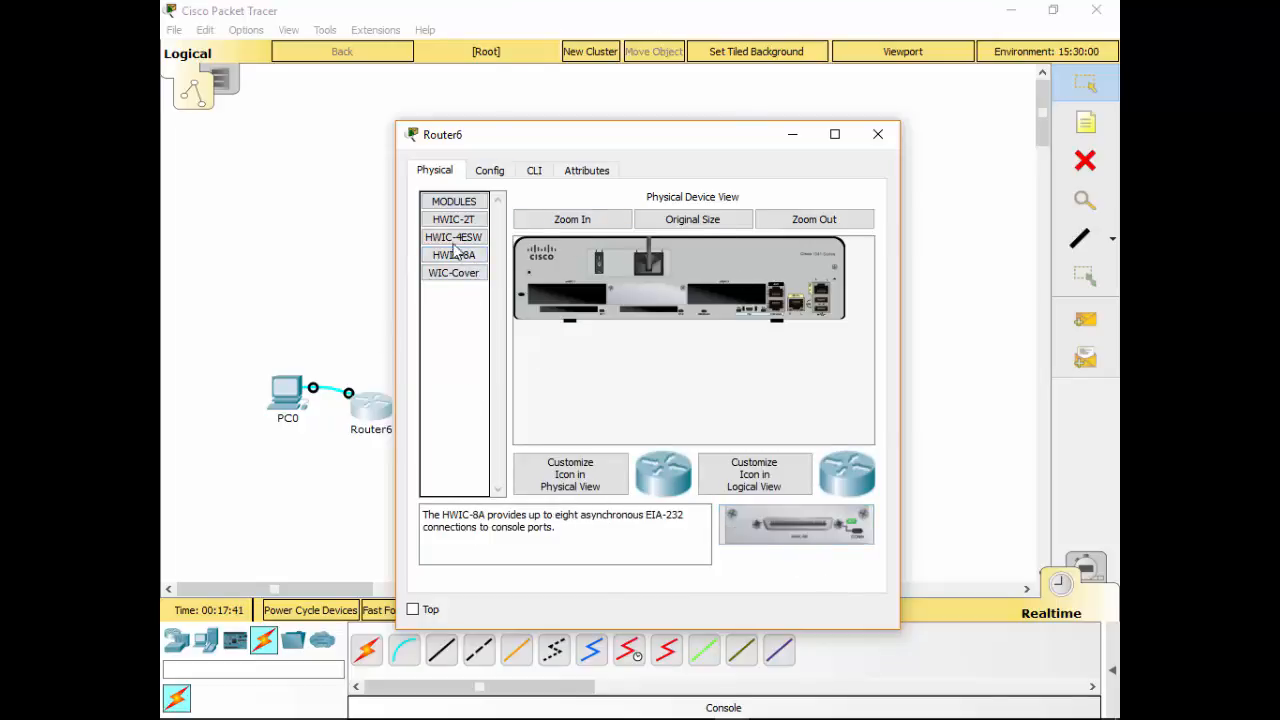
# Power off Router6 and install a WIC-Cover in its right expansion slot and an HWIC-2T module in its left slot.
pyautogui.click(455, 273)
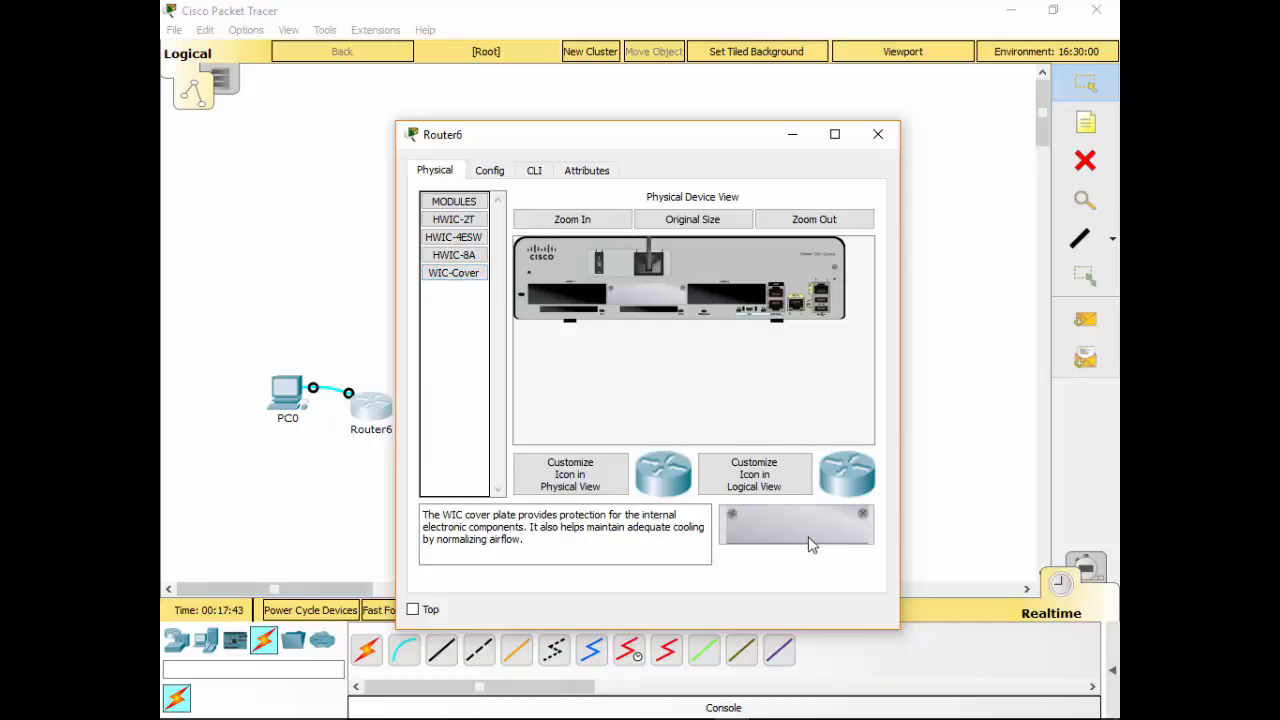
pyautogui.moveTo(808, 538); pyautogui.dragTo(730, 295)
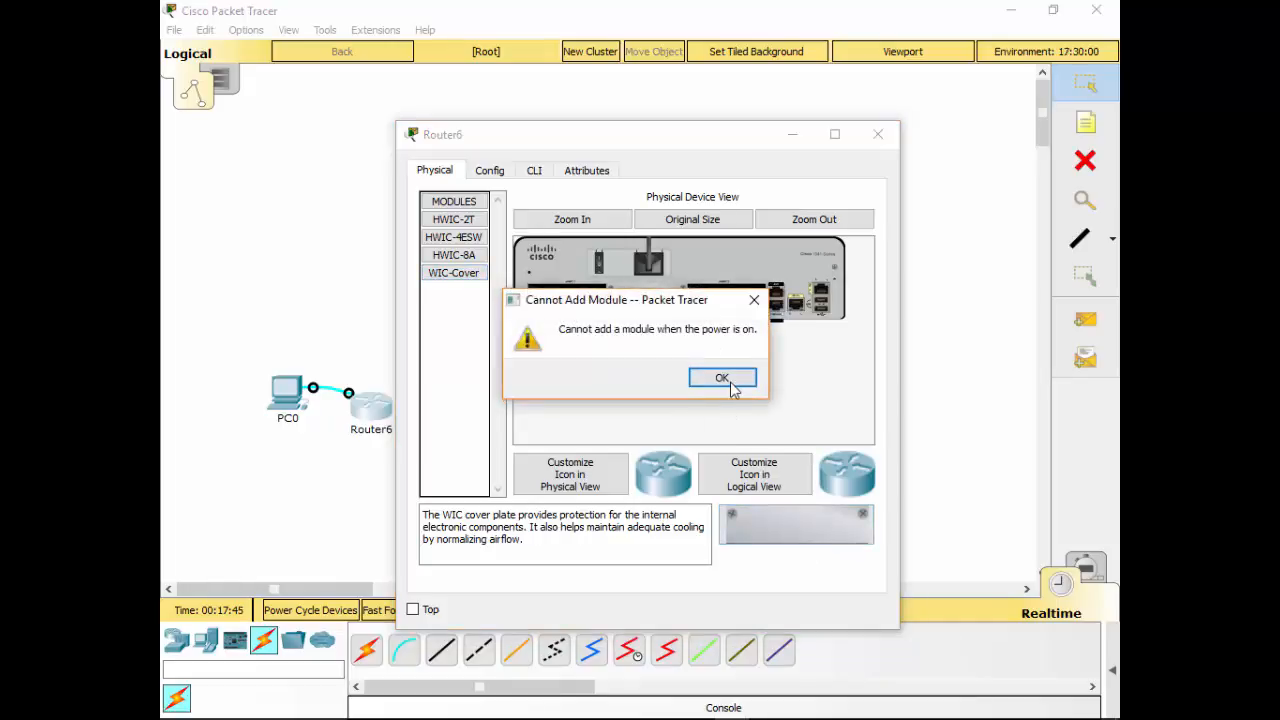
pyautogui.click(730, 378)
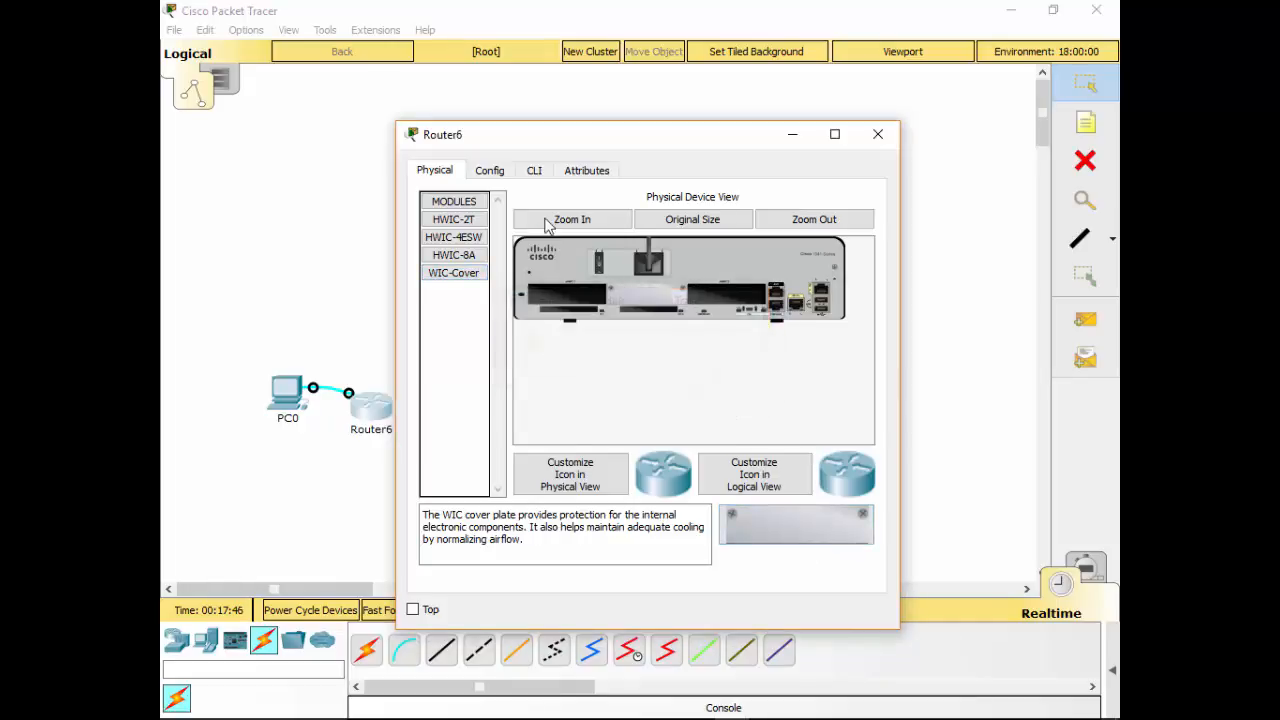
pyautogui.click(600, 266)
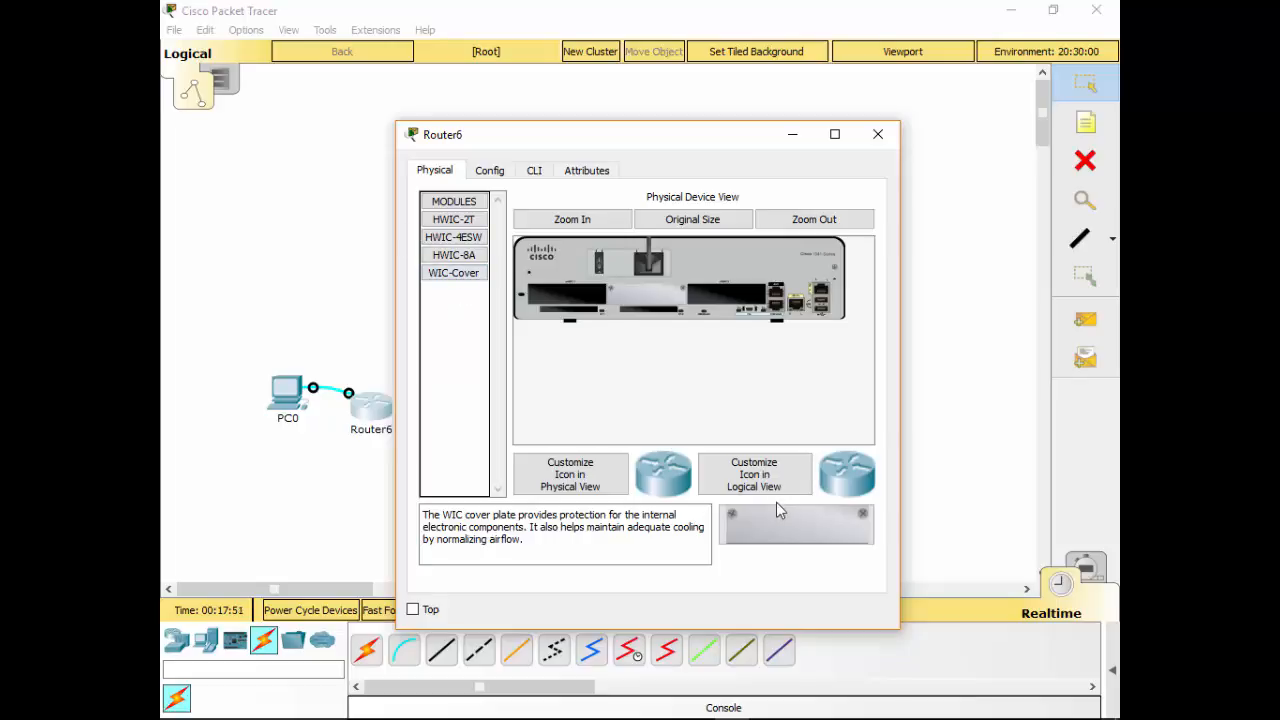
pyautogui.moveTo(776, 504); pyautogui.dragTo(730, 295)
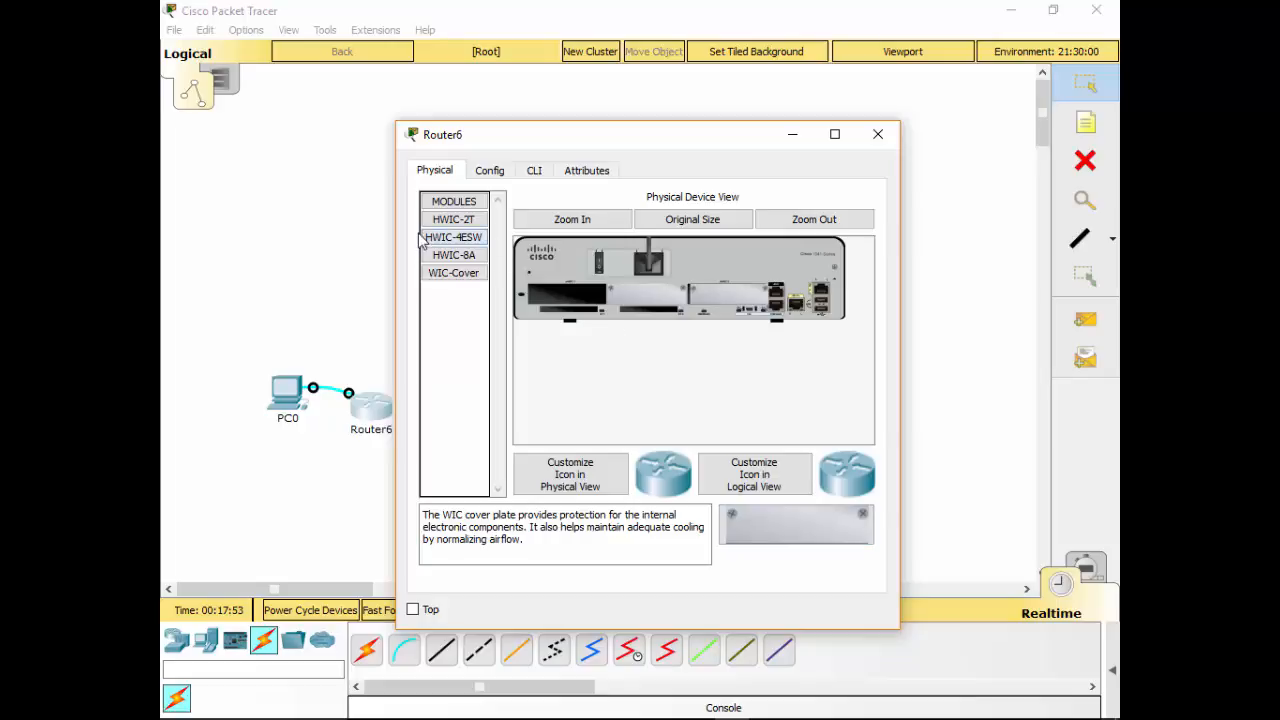
pyautogui.moveTo(449, 222); pyautogui.dragTo(566, 300)
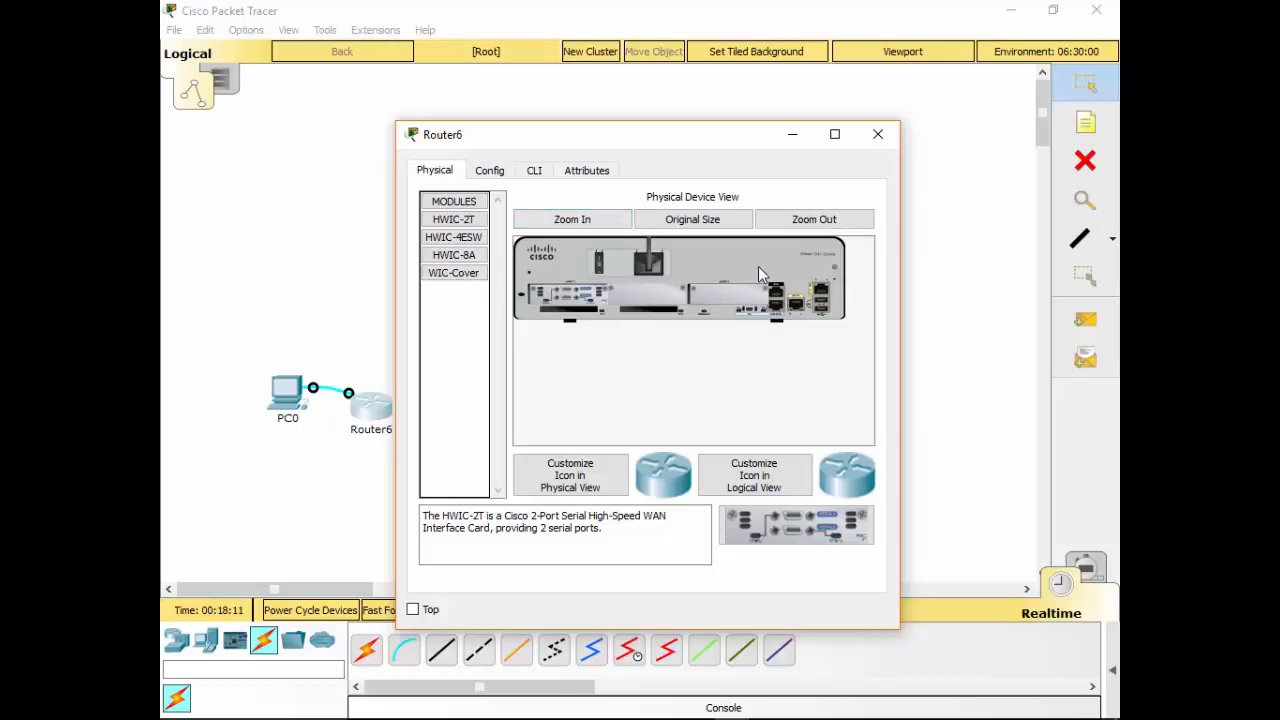
# Examine Router6's physical device view up close, from the installed HWIC-2T module to the console ports, and close its window.
pyautogui.click(604, 219)
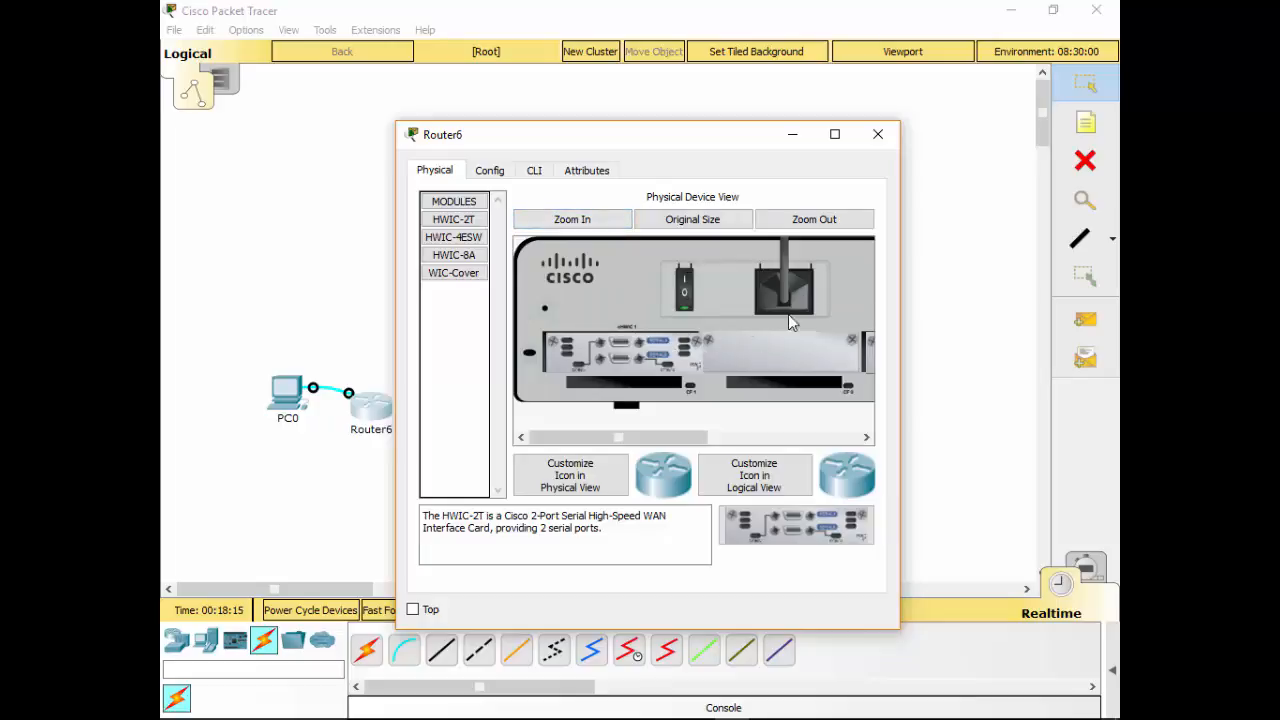
pyautogui.moveTo(654, 437); pyautogui.dragTo(813, 427)
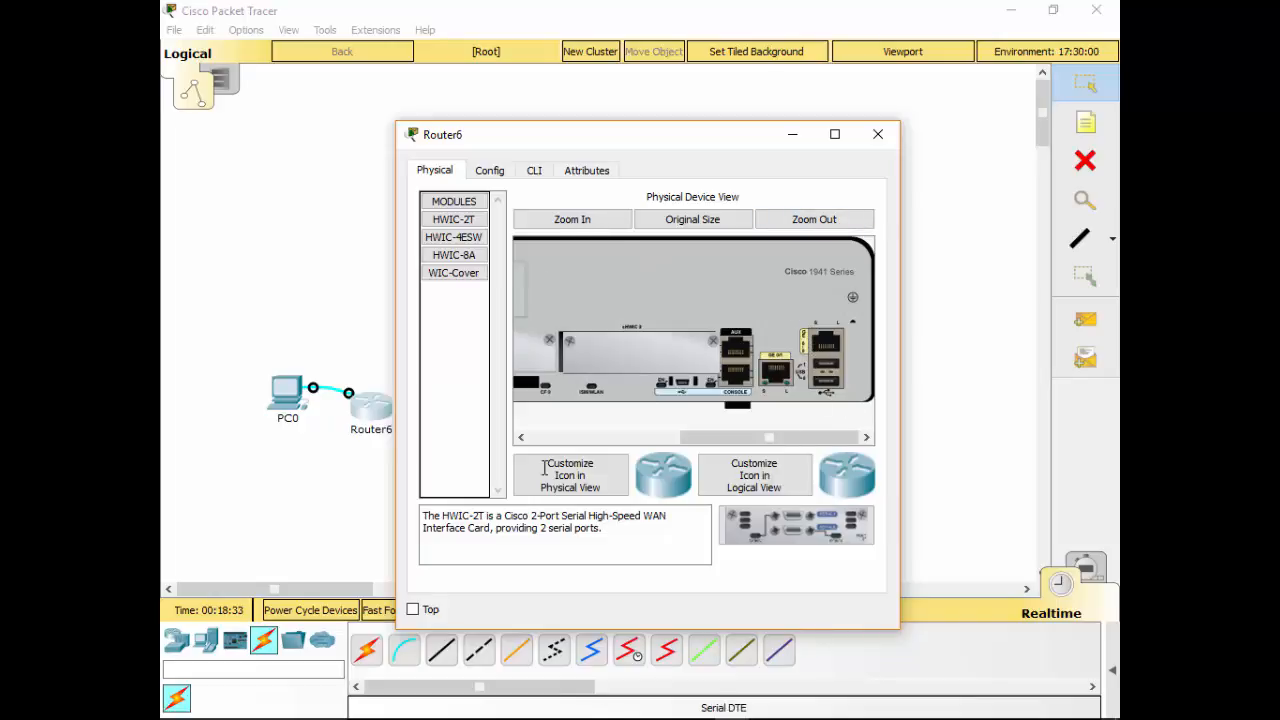
pyautogui.click(879, 136)
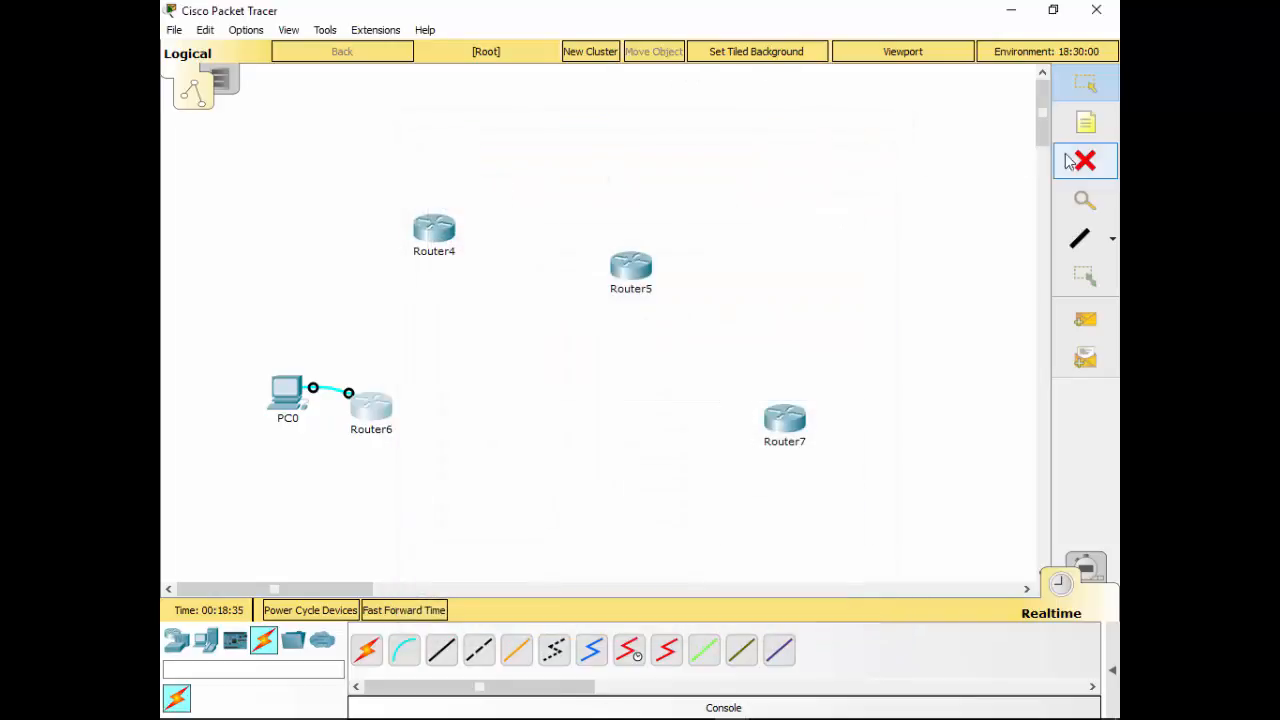
# Delete Router6 from the workspace, confirm the deletion, and return to the Select tool.
pyautogui.click(1080, 161)
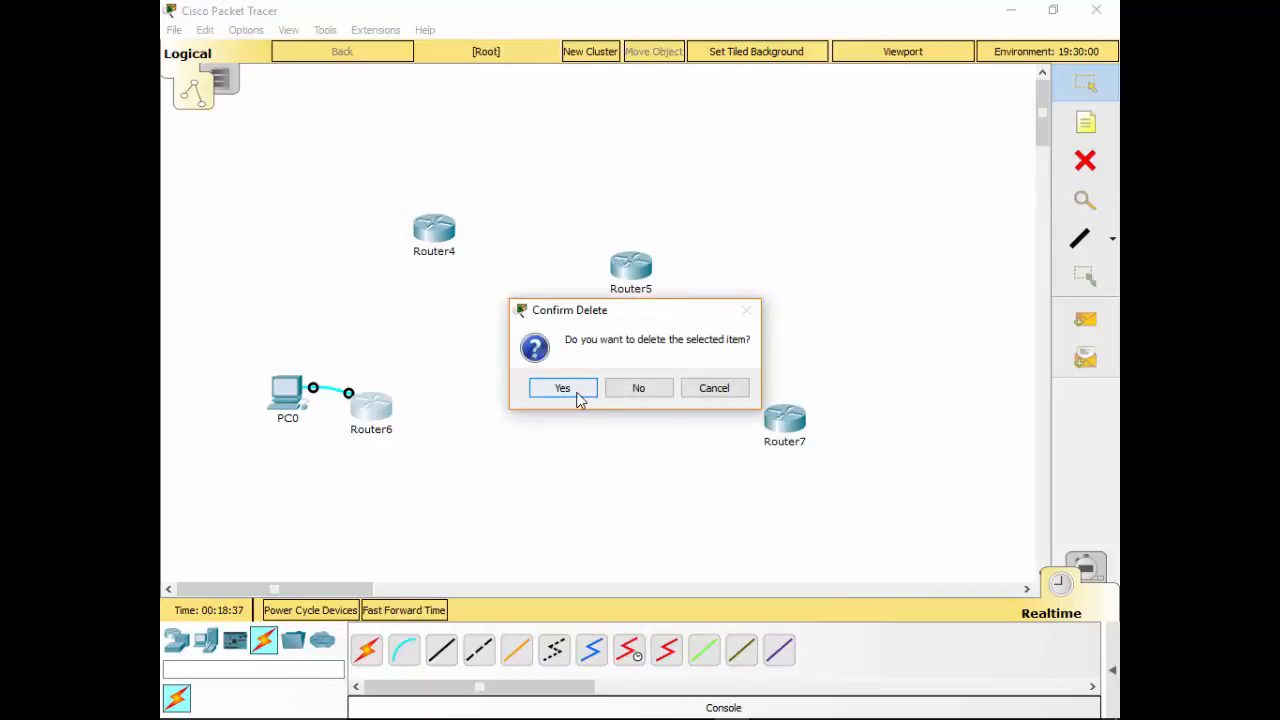
pyautogui.click(568, 390)
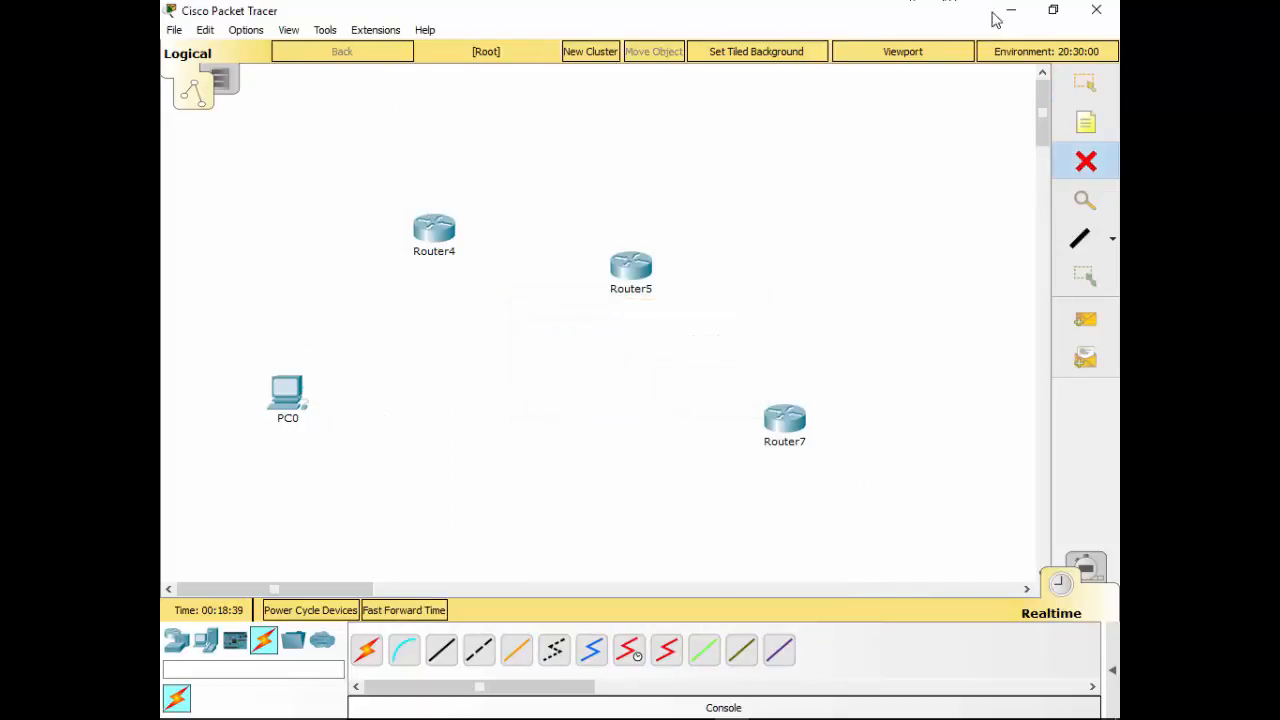
pyautogui.click(1085, 84)
# Open Router4, check the router model in its IOS command line output, and close its window.
pyautogui.click(422, 233)
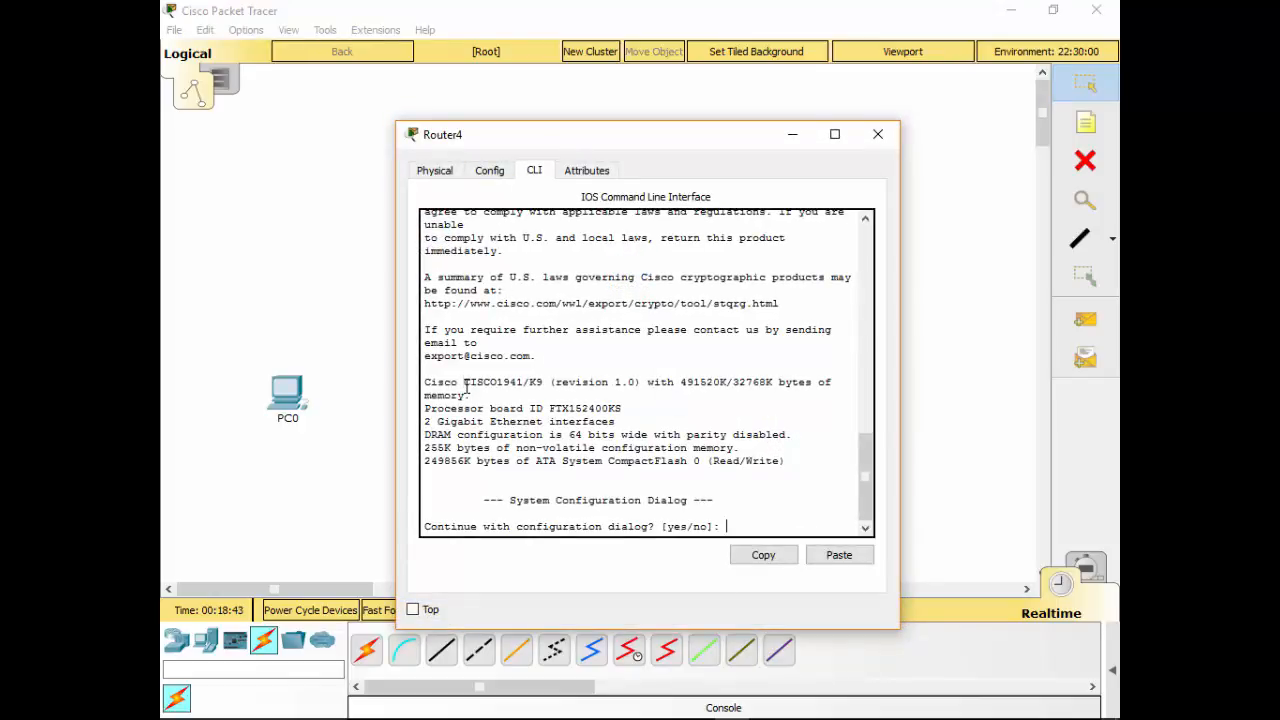
pyautogui.moveTo(466, 388); pyautogui.dragTo(510, 384)
pyautogui.click(878, 134)
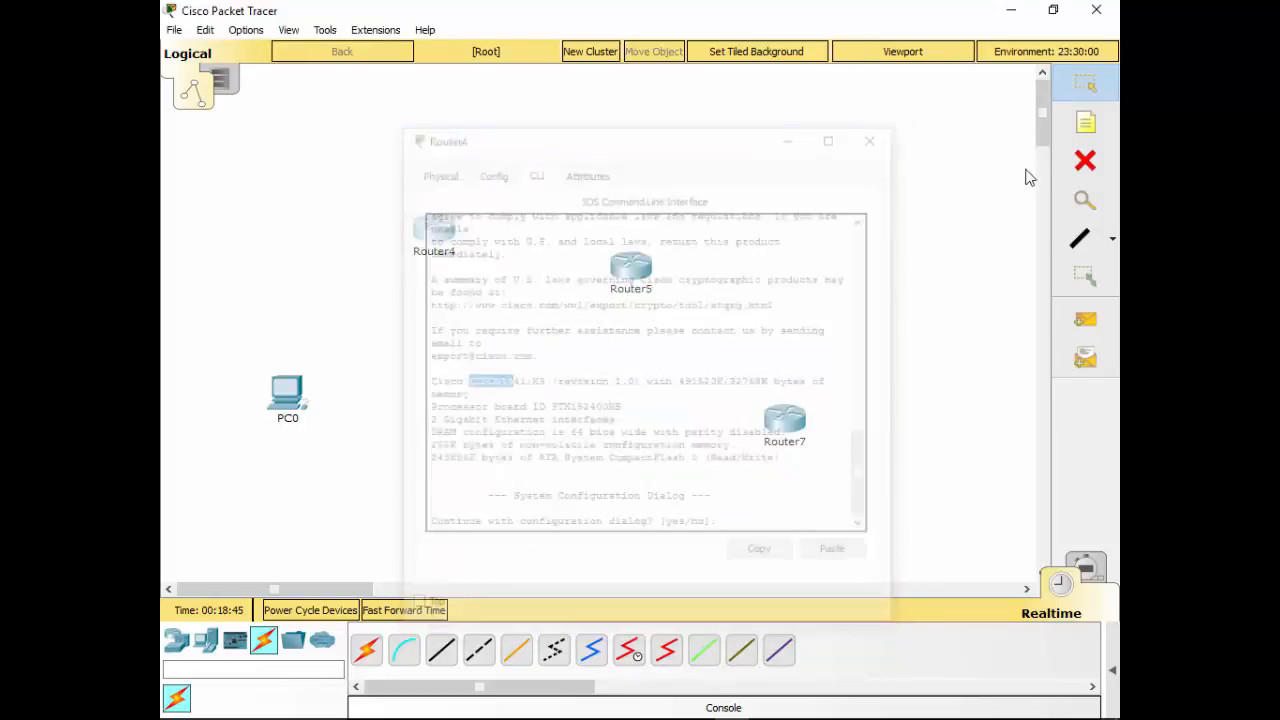
# Delete Router4 from the workspace, confirm the deletion, and return to the Select tool.
pyautogui.click(1085, 160)
pyautogui.click(468, 254)
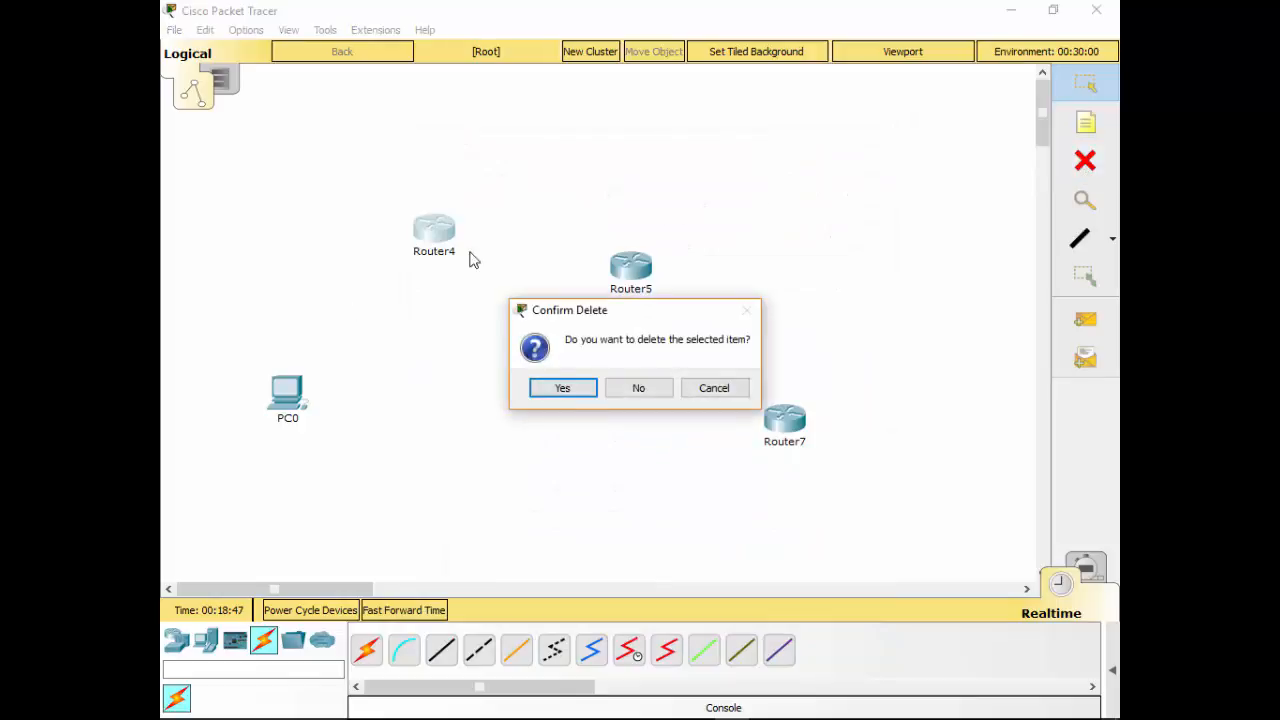
pyautogui.click(561, 387)
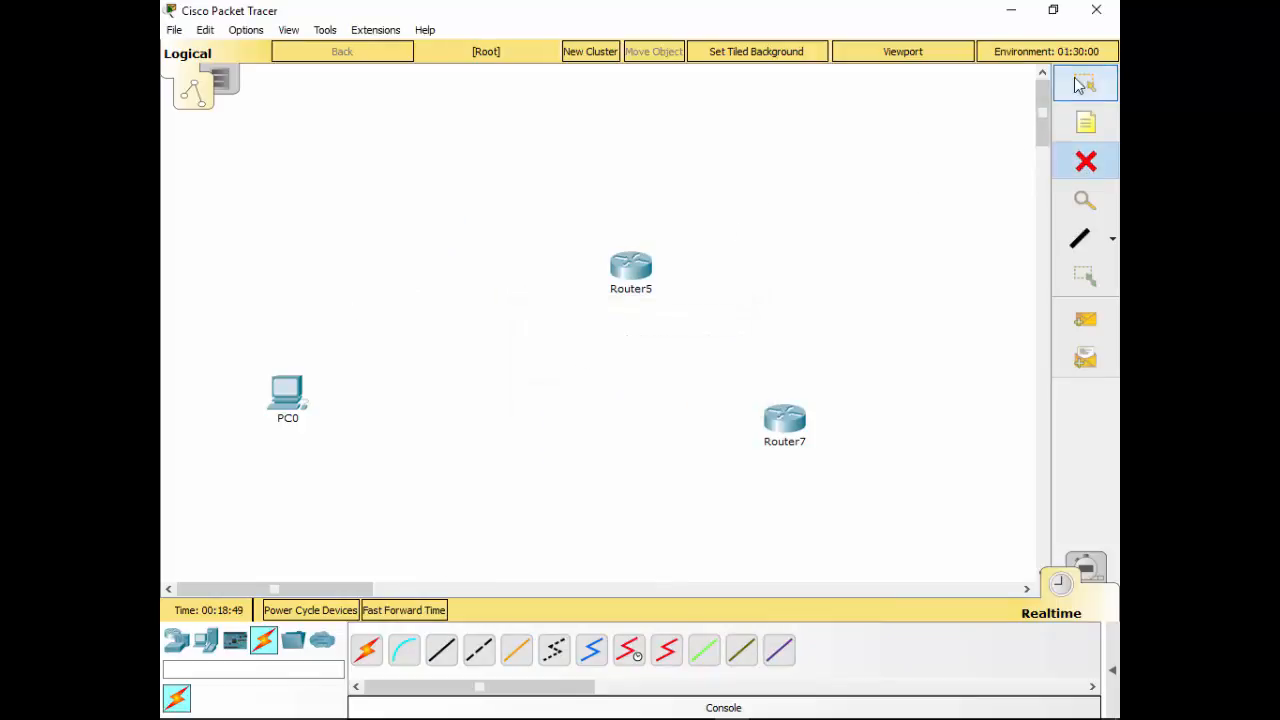
pyautogui.click(1082, 86)
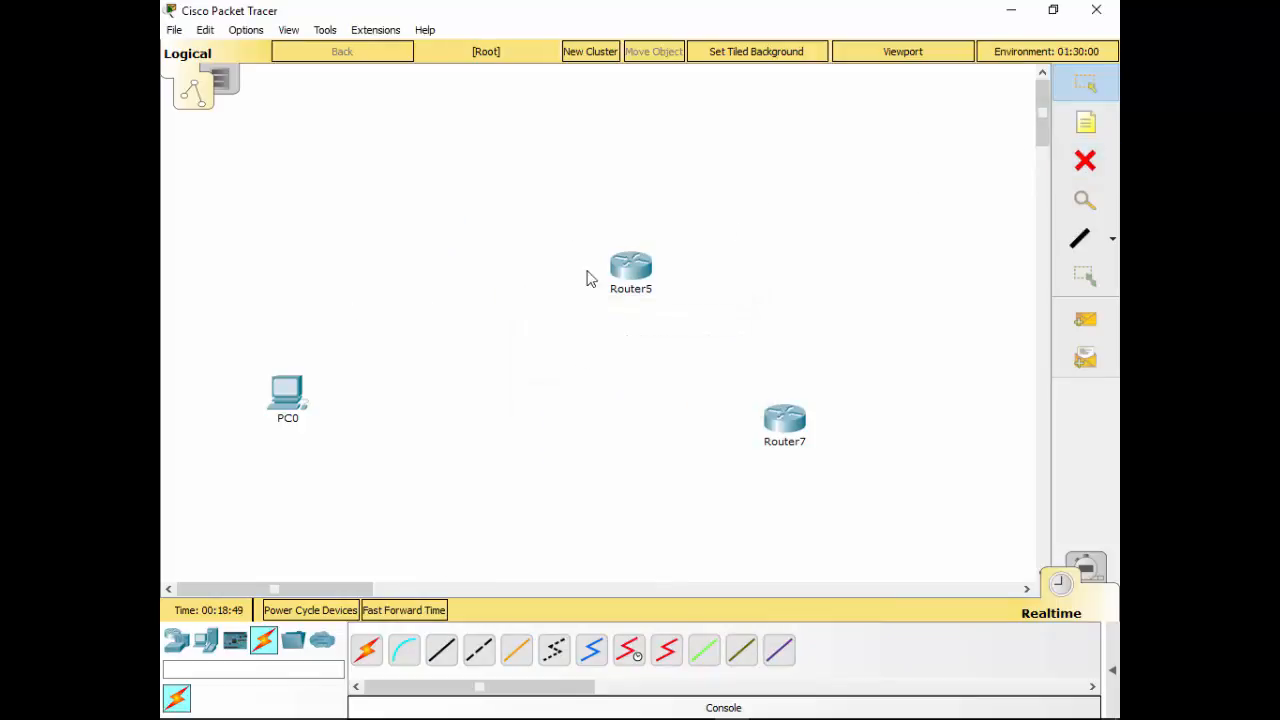
# Open Router5, read the model and interface details in its IOS command line output, and close its window.
pyautogui.click(626, 268)
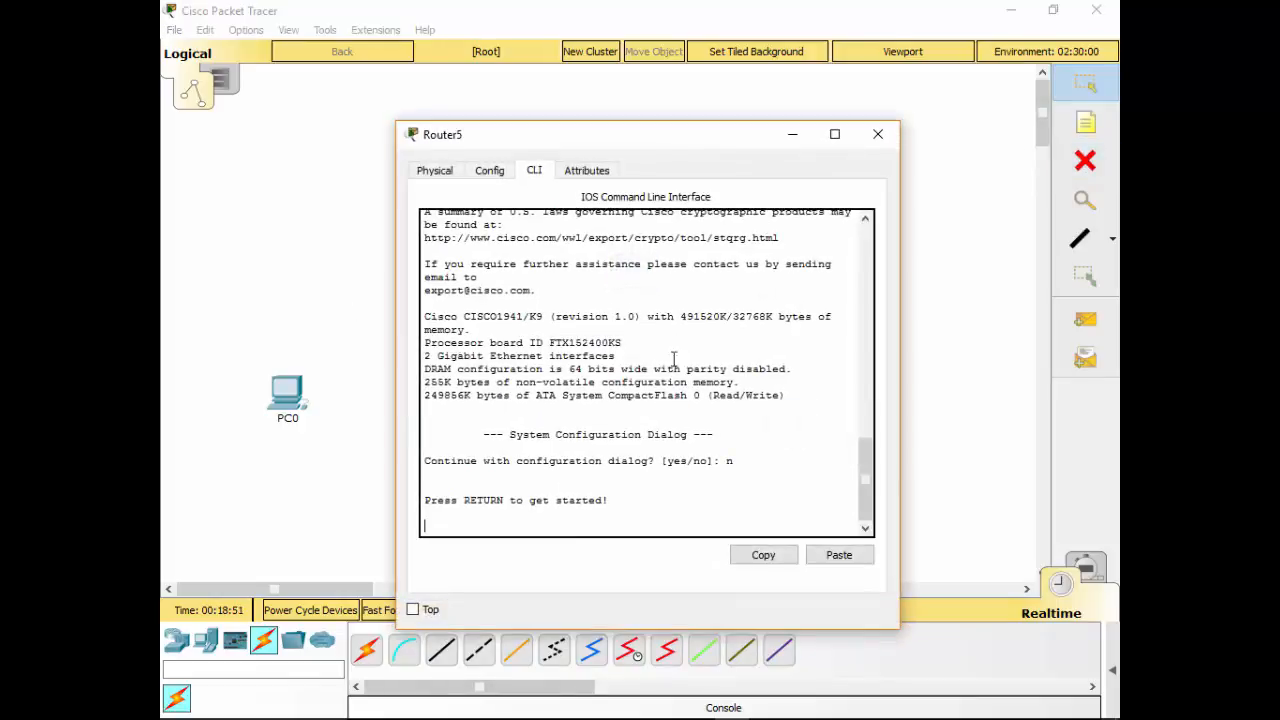
pyautogui.scroll(1, 650, 478)
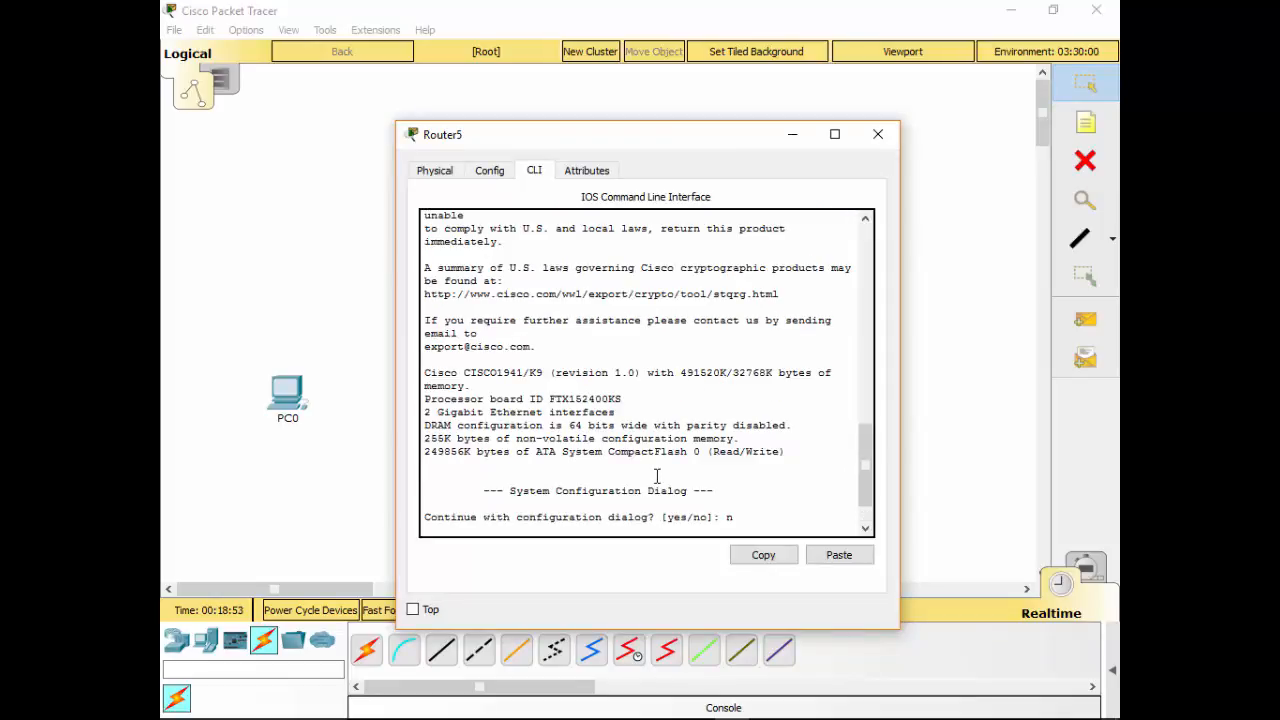
pyautogui.scroll(-1, 657, 475)
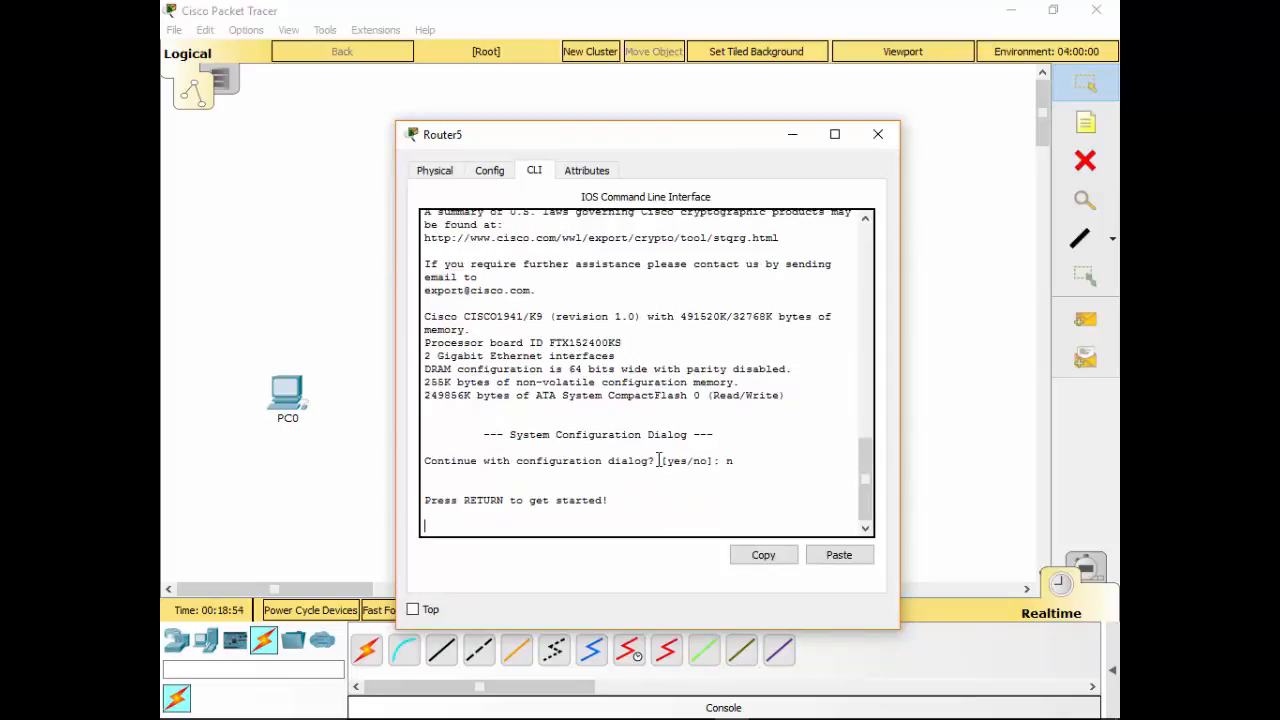
pyautogui.click(878, 134)
# Place two 2911 routers side by side in the workspace between PC0 and Router7.
pyautogui.click(188, 648)
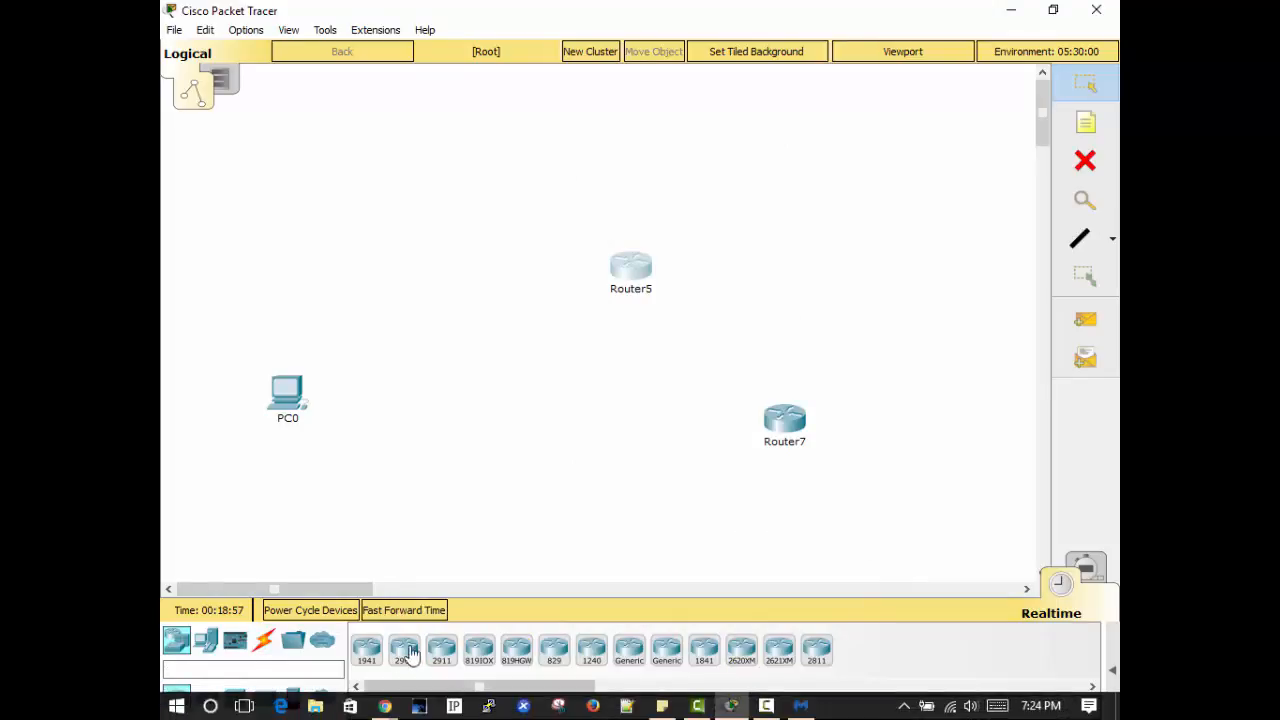
pyautogui.click(440, 655)
pyautogui.click(436, 430)
pyautogui.click(436, 655)
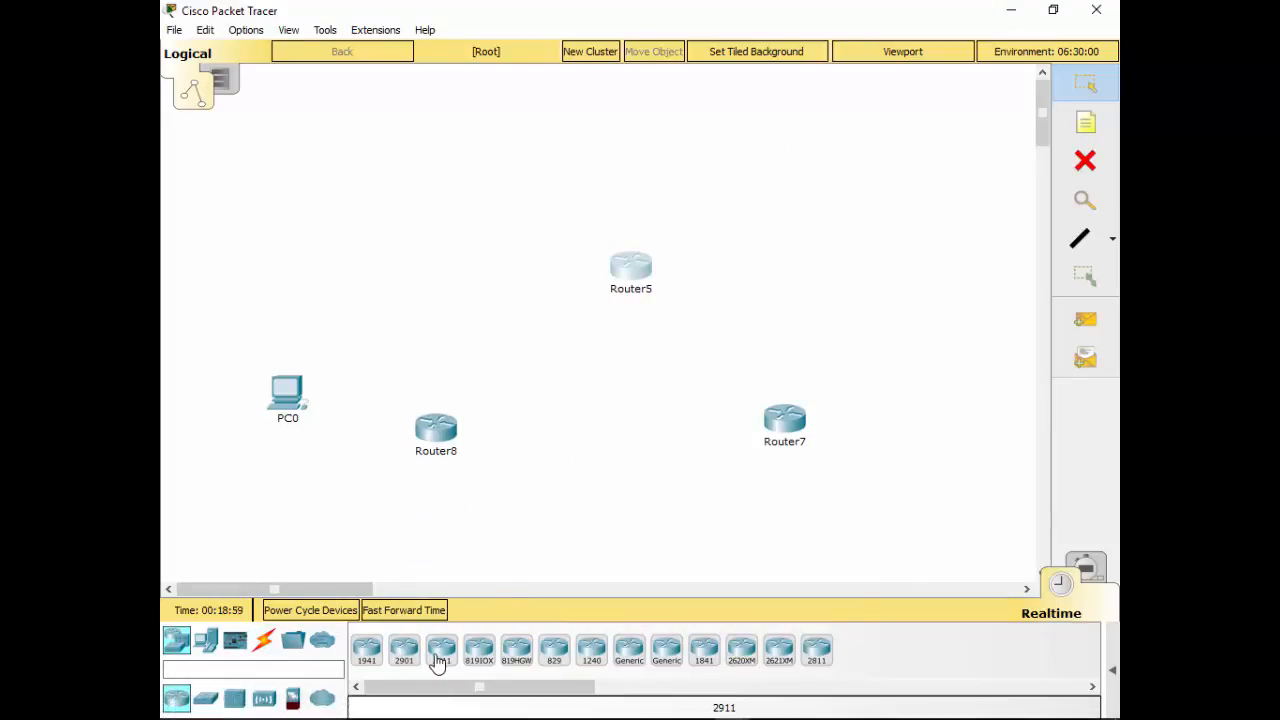
pyautogui.click(532, 411)
# Open Router9, examine the model, interface and memory details in its IOS startup output, and close its window.
pyautogui.click(532, 418)
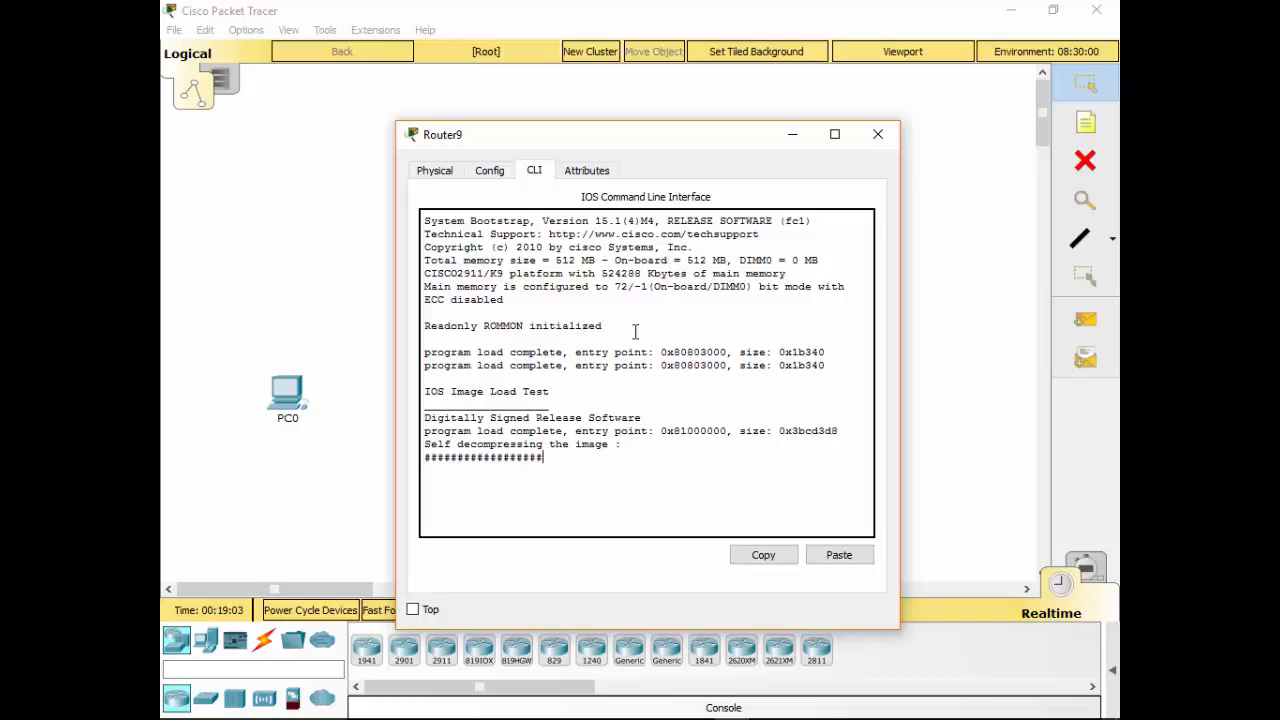
pyautogui.moveTo(621, 443); pyautogui.dragTo(480, 491)
pyautogui.moveTo(438, 453); pyautogui.dragTo(492, 455)
pyautogui.scroll(-1, 541, 455)
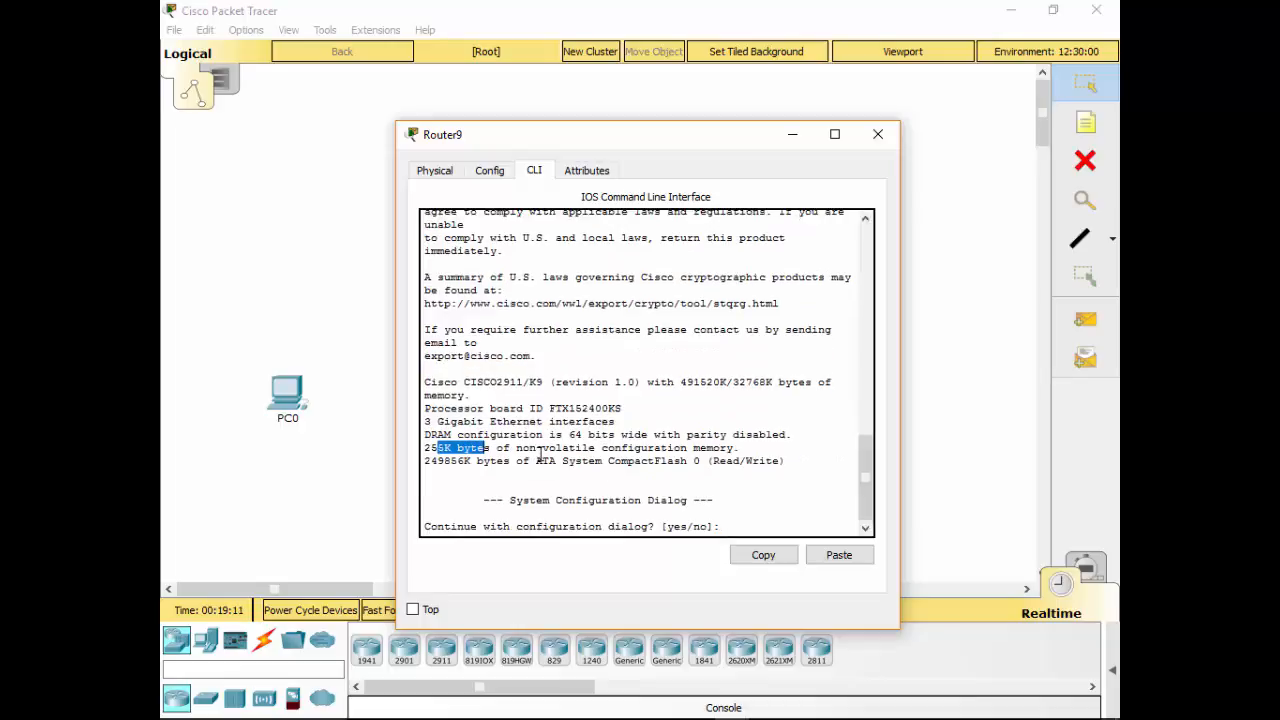
pyautogui.scroll(3, 568, 466)
pyautogui.click(557, 472)
pyautogui.scroll(-3, 556, 474)
pyautogui.moveTo(469, 385); pyautogui.dragTo(532, 388)
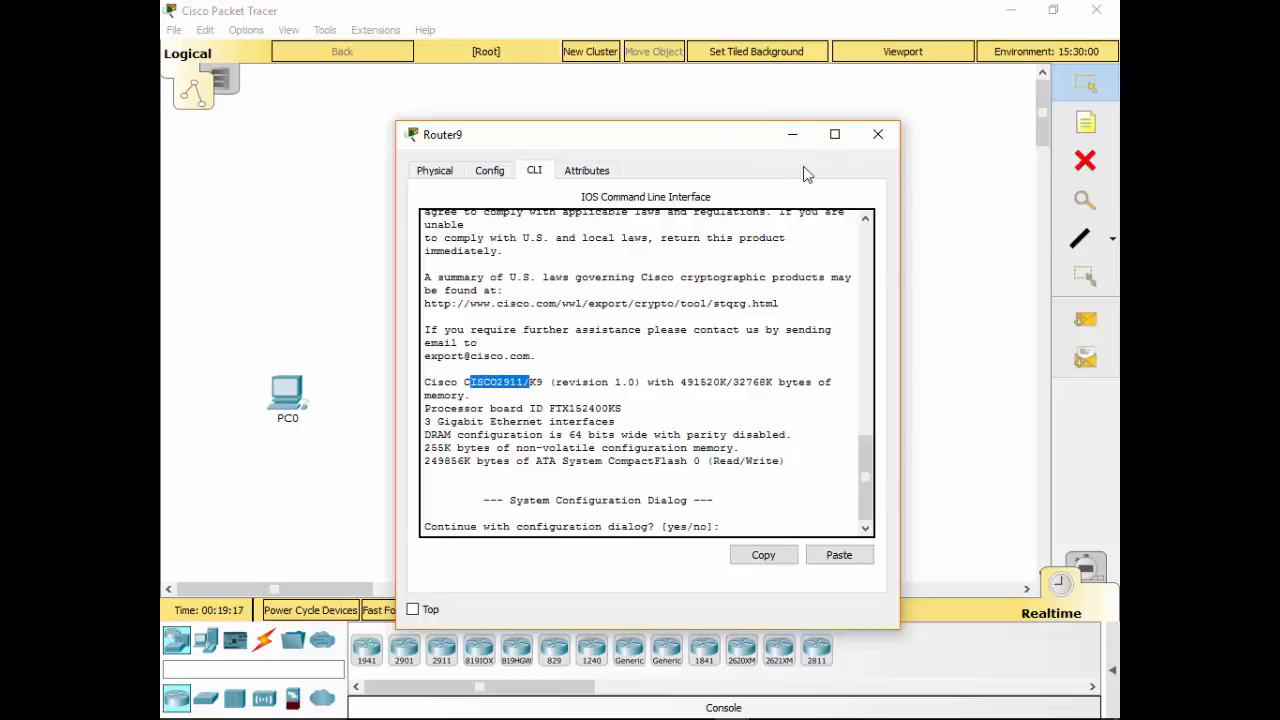
pyautogui.moveTo(730, 145); pyautogui.dragTo(787, 54)
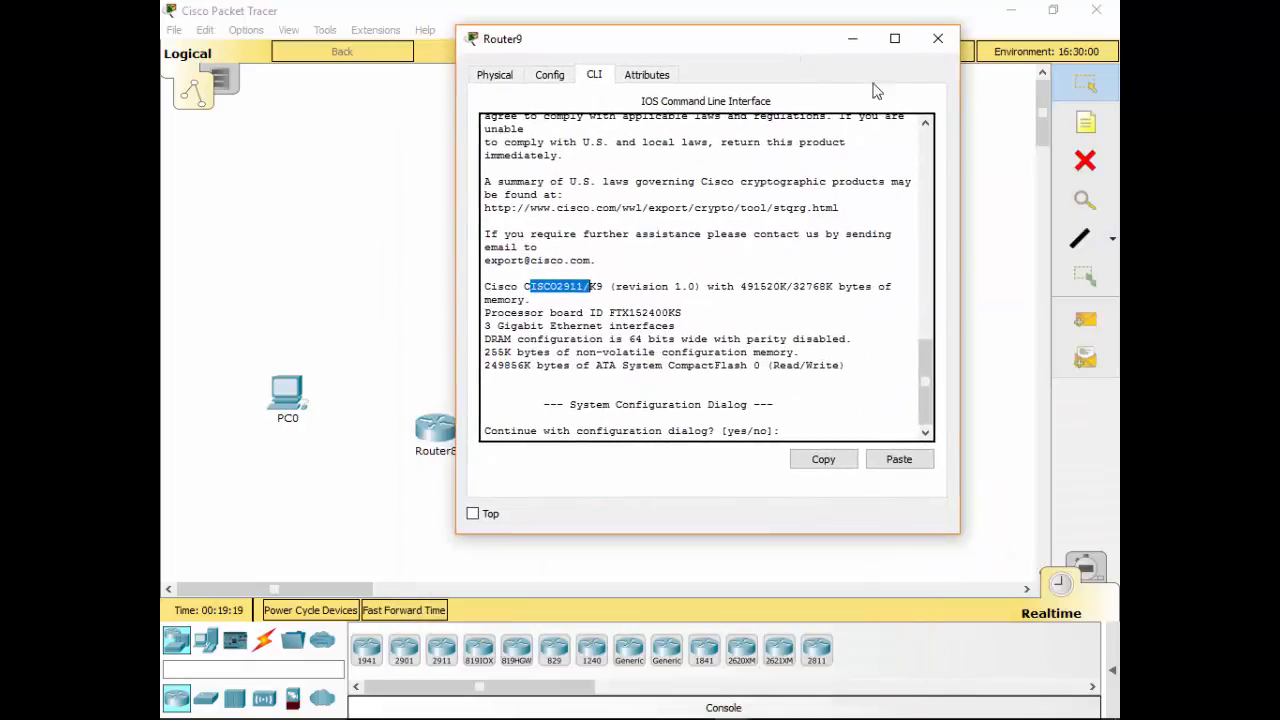
pyautogui.click(934, 37)
# Reopen Router9, examine its expansion slots and ports in the physical device view, and close its window.
pyautogui.click(531, 420)
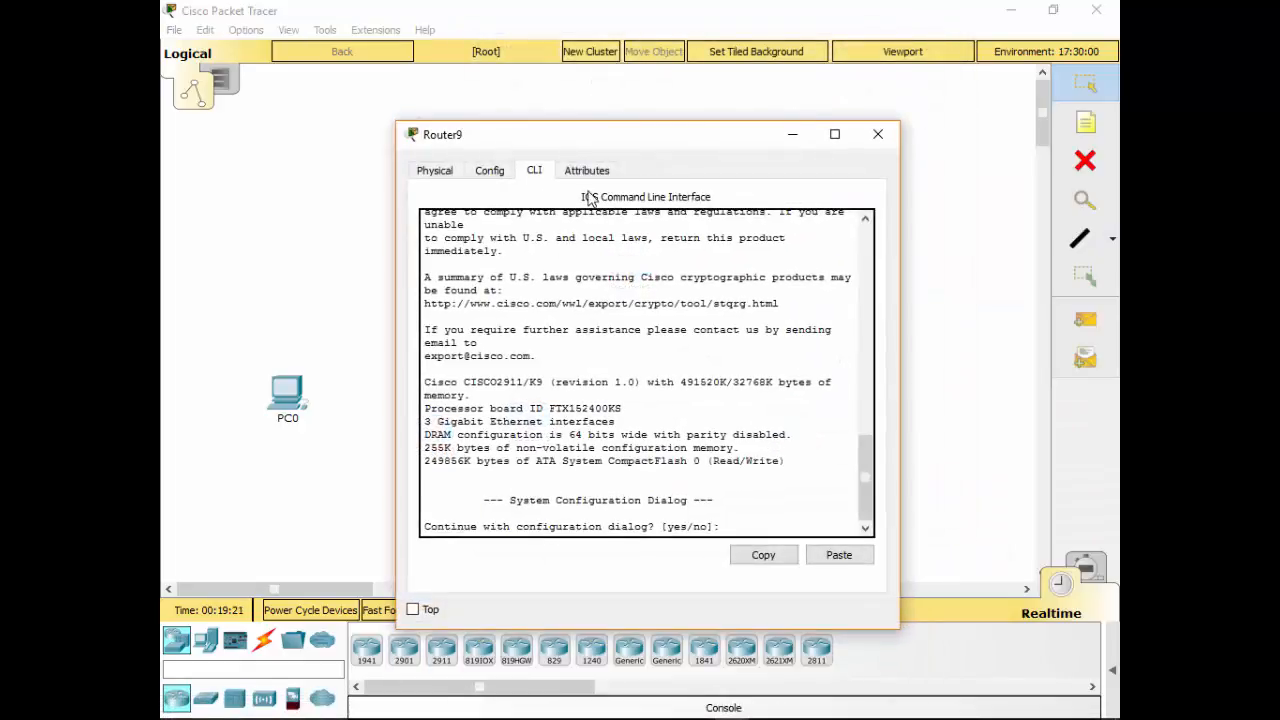
pyautogui.click(434, 170)
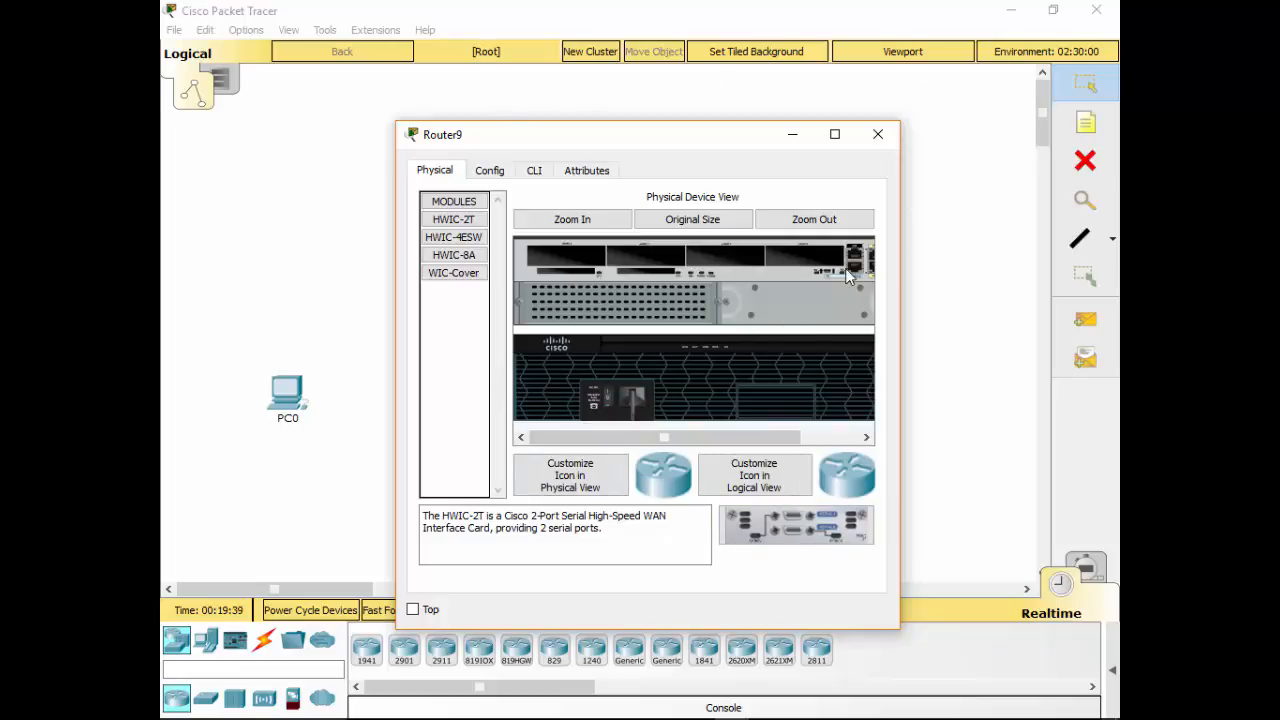
pyautogui.click(565, 220)
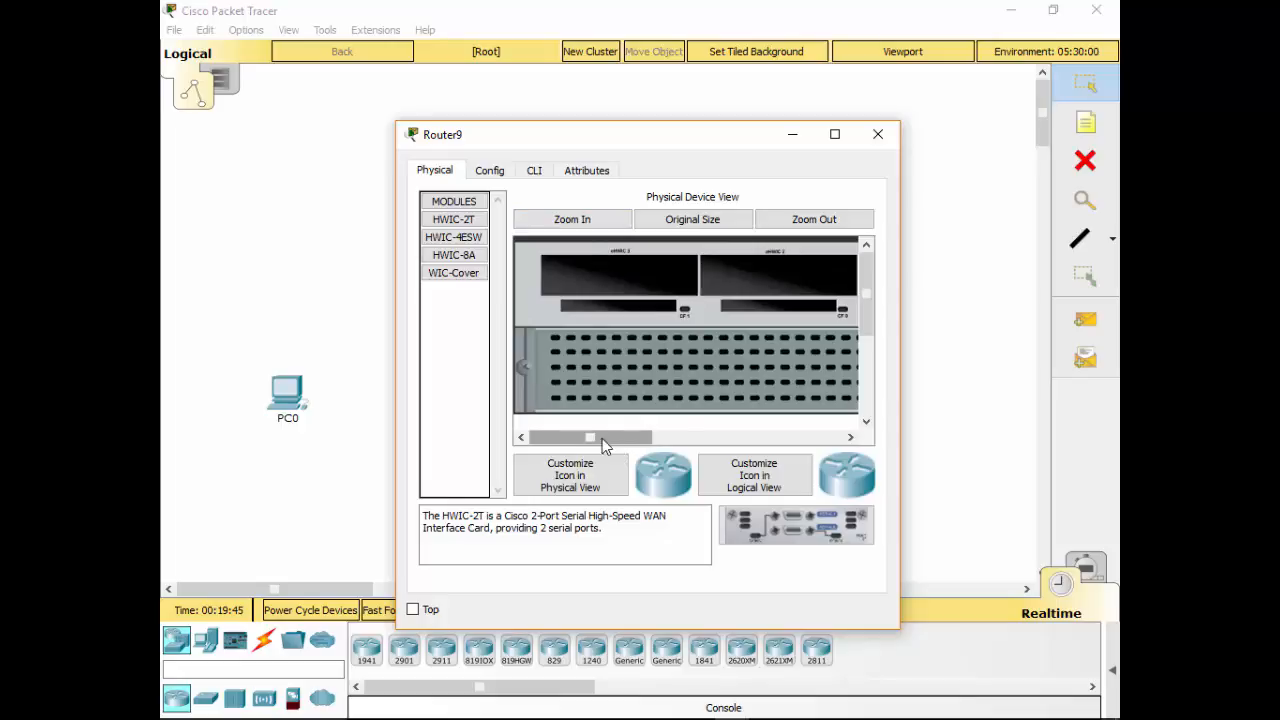
pyautogui.moveTo(602, 438); pyautogui.dragTo(526, 440)
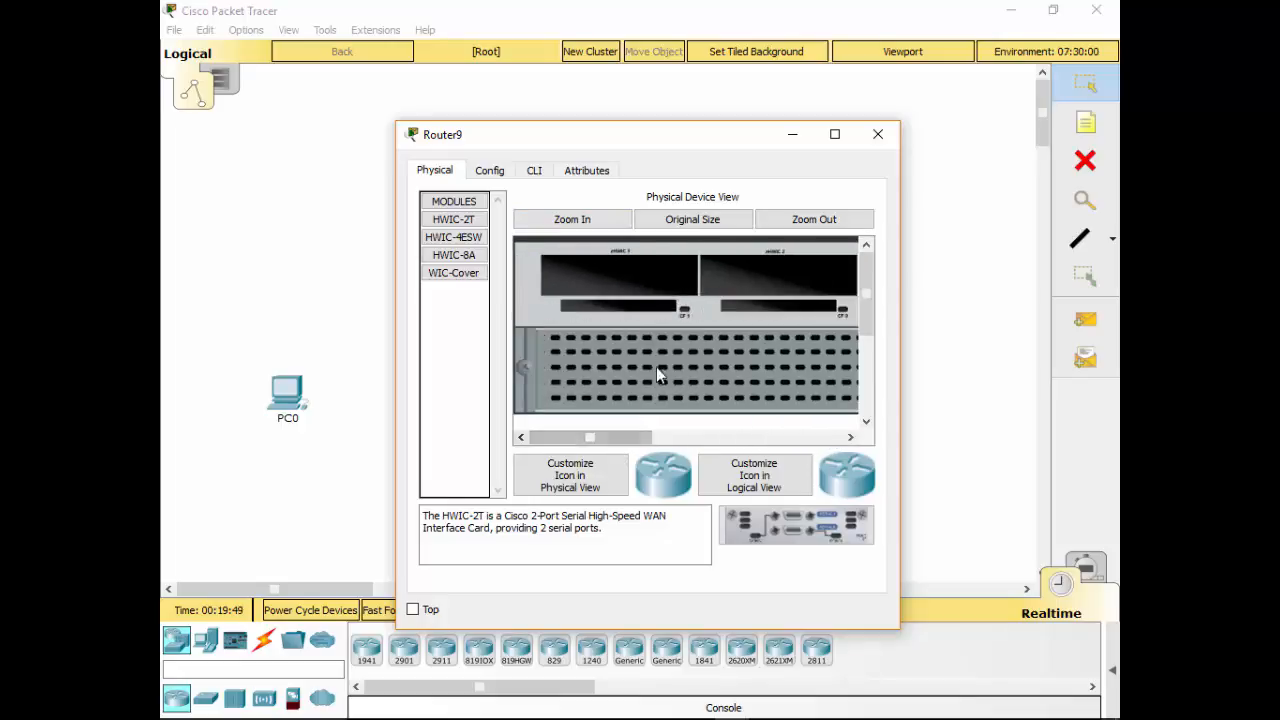
pyautogui.click(800, 222)
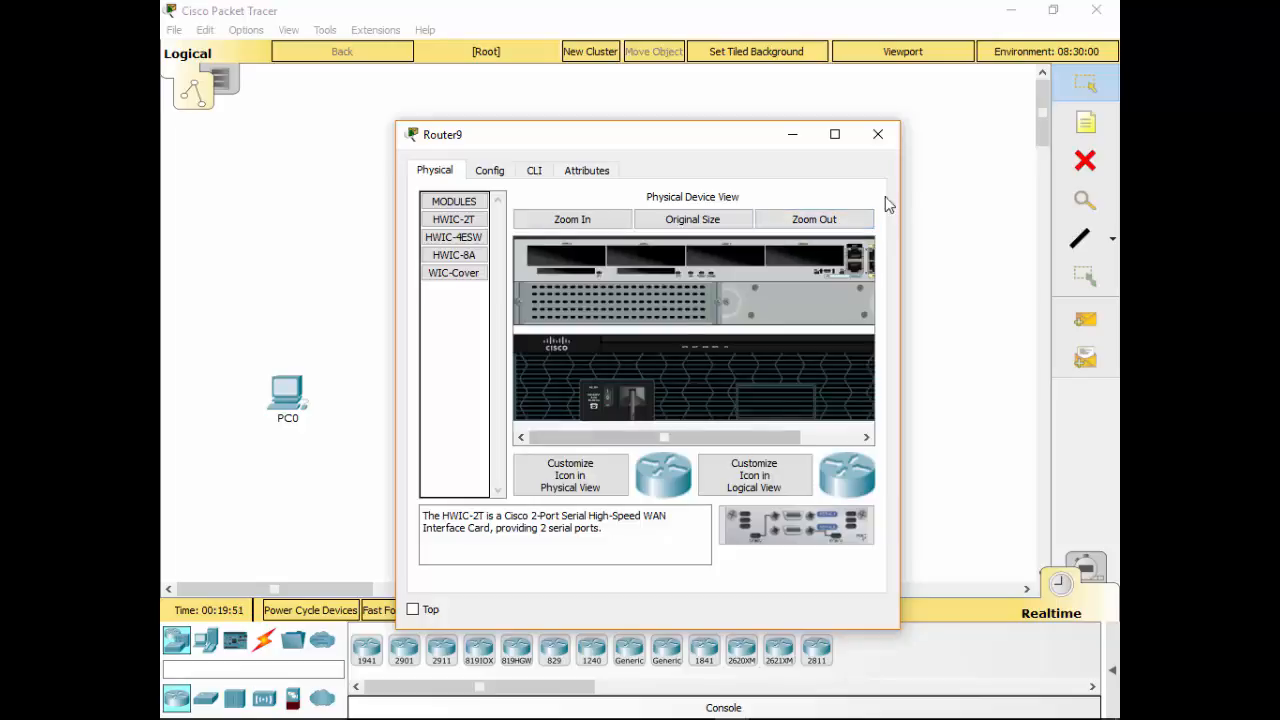
pyautogui.click(878, 135)
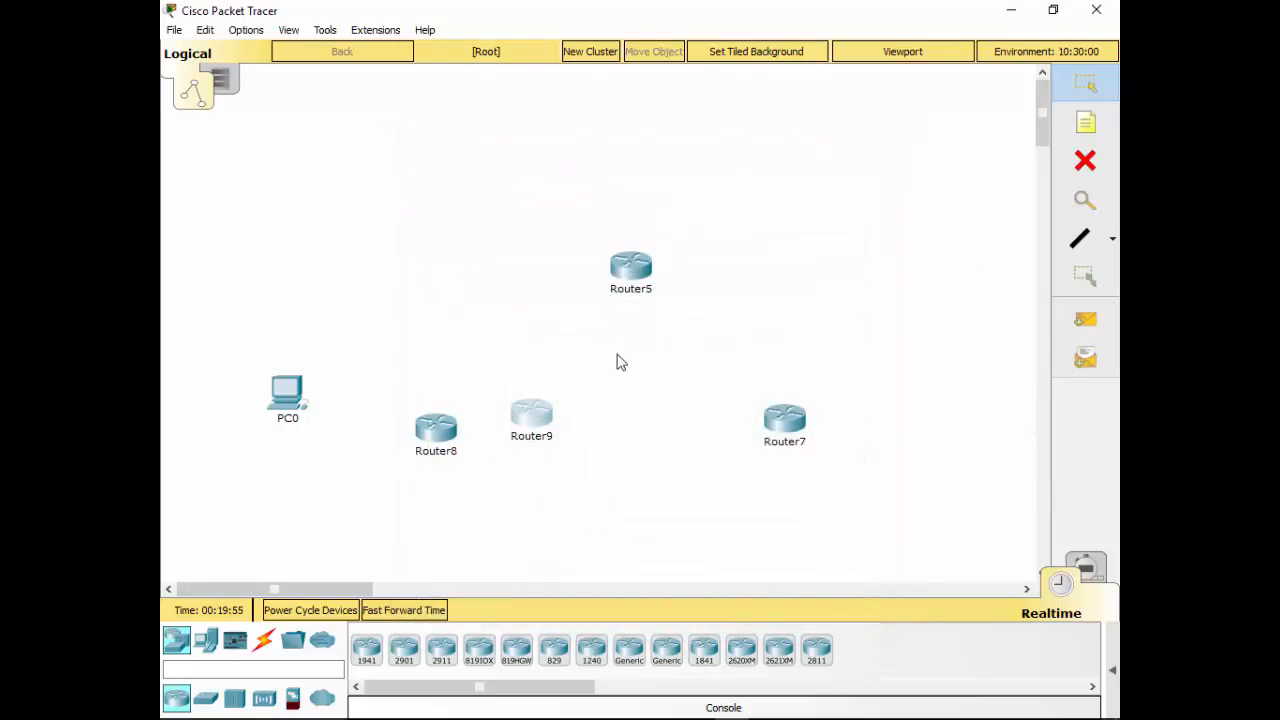
# Switch to the browser, look through the Google image results for cisco 2911, and close the browser window.
pyautogui.click(268, 641)
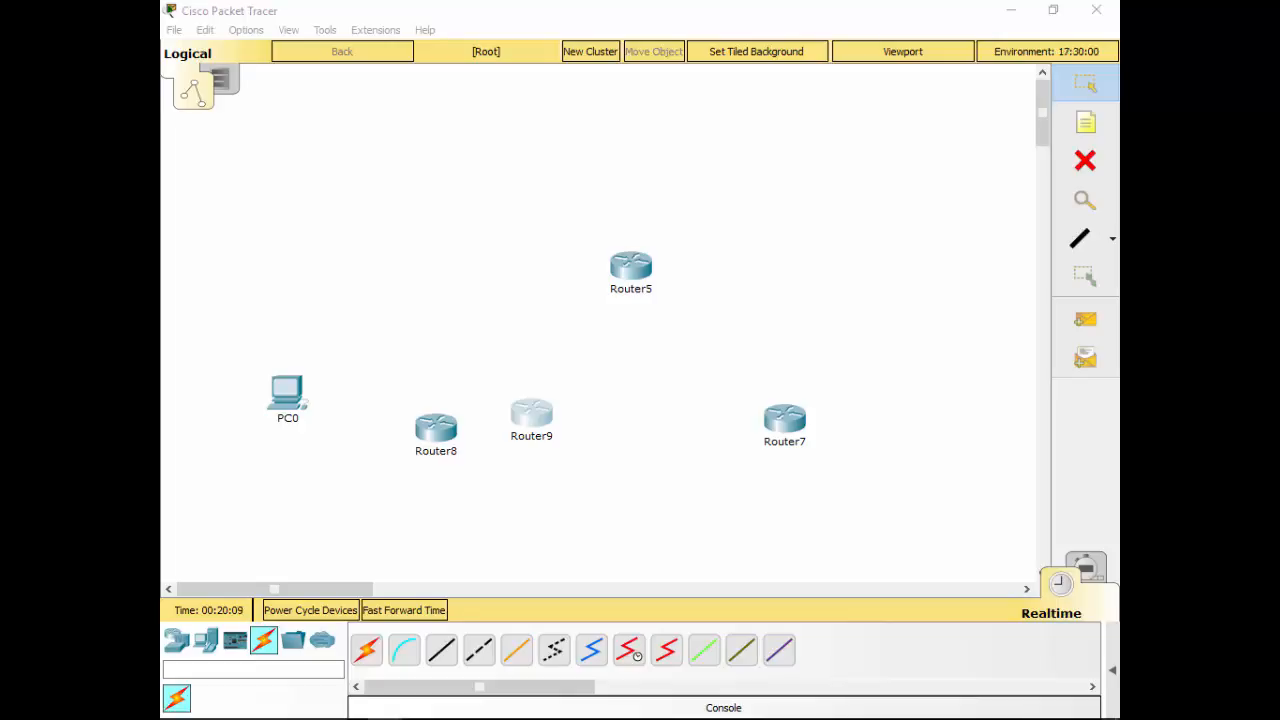
pyautogui.moveTo(1118, 343); pyautogui.dragTo(700, 4)
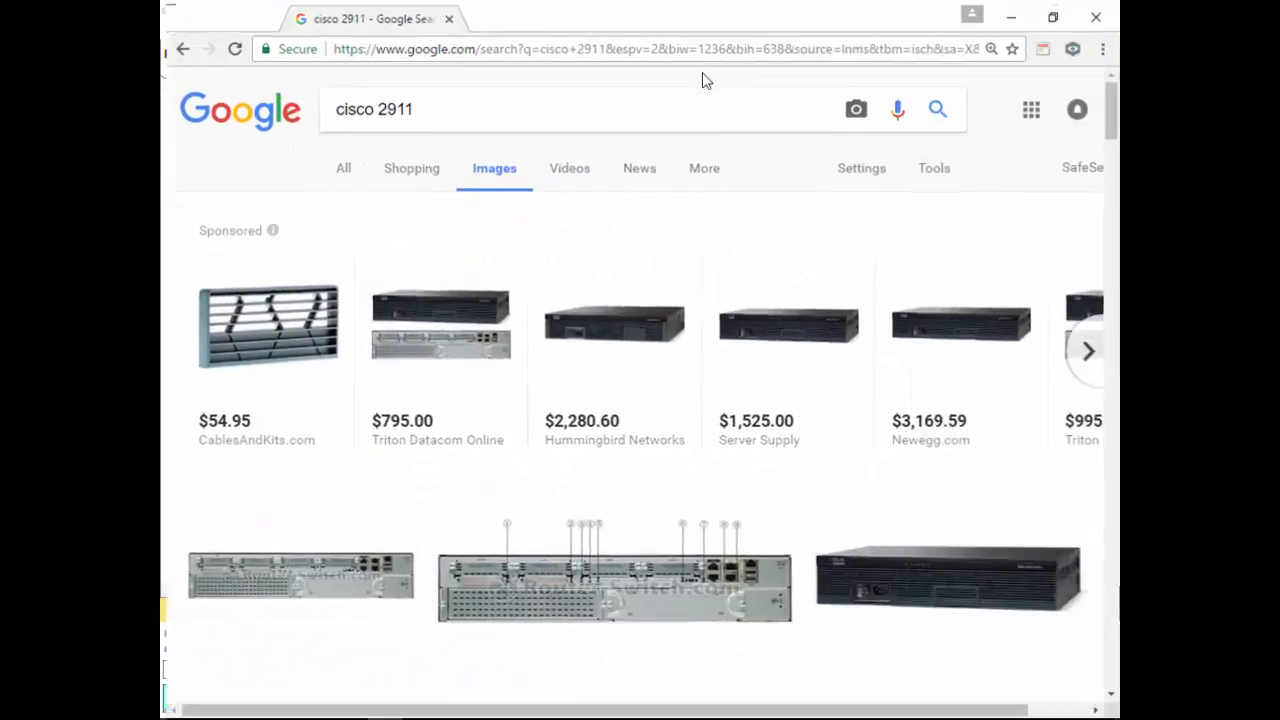
pyautogui.scroll(-2, 877, 586)
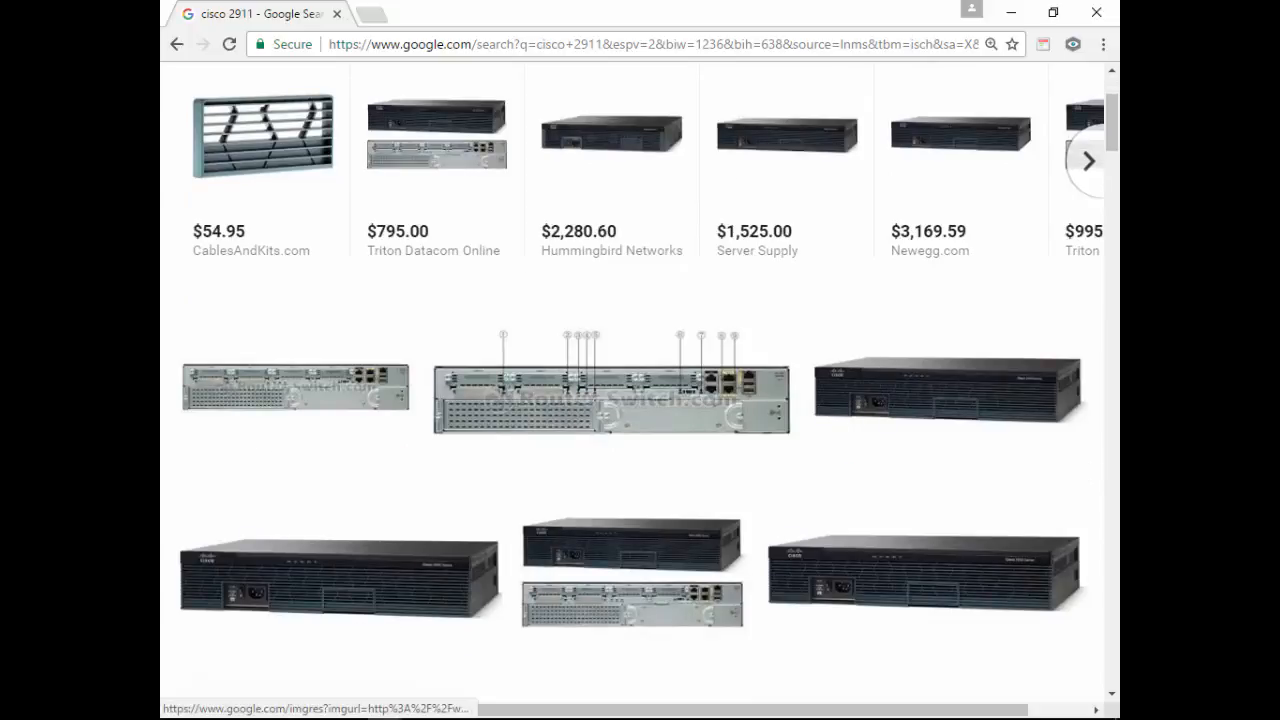
pyautogui.scroll(-6, 808, 423)
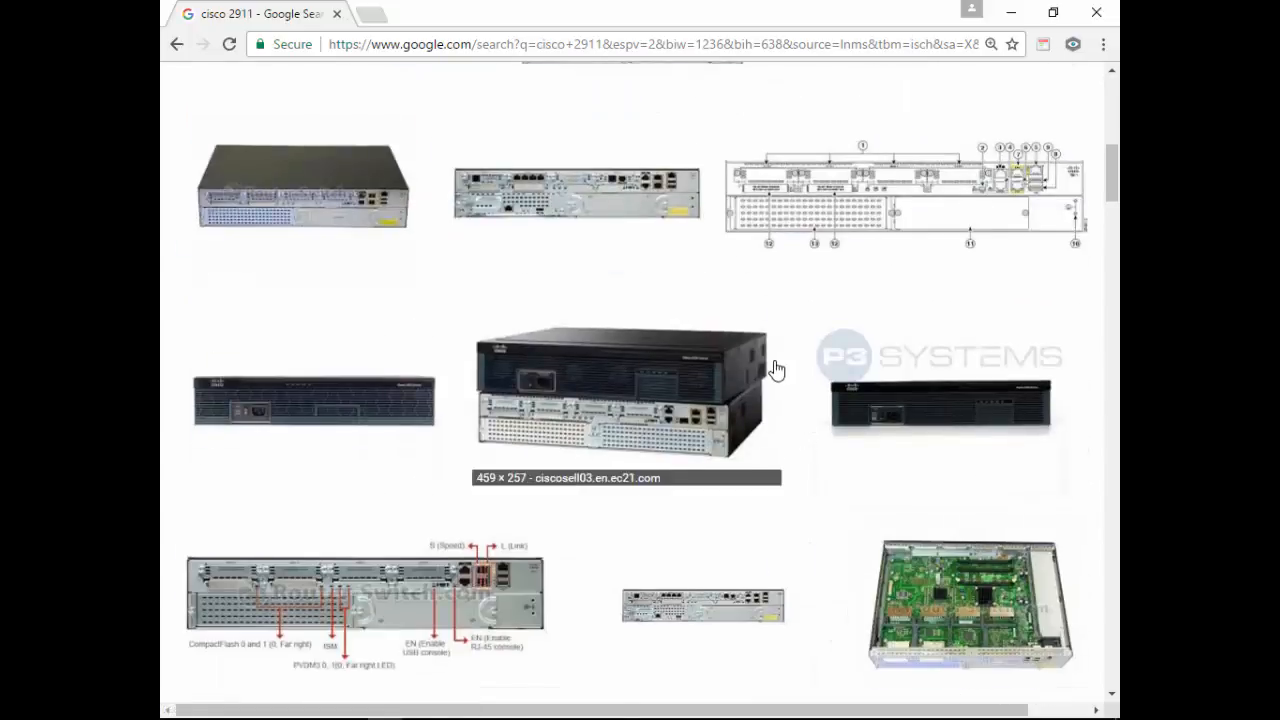
pyautogui.scroll(-2, 797, 346)
pyautogui.scroll(5, 797, 346)
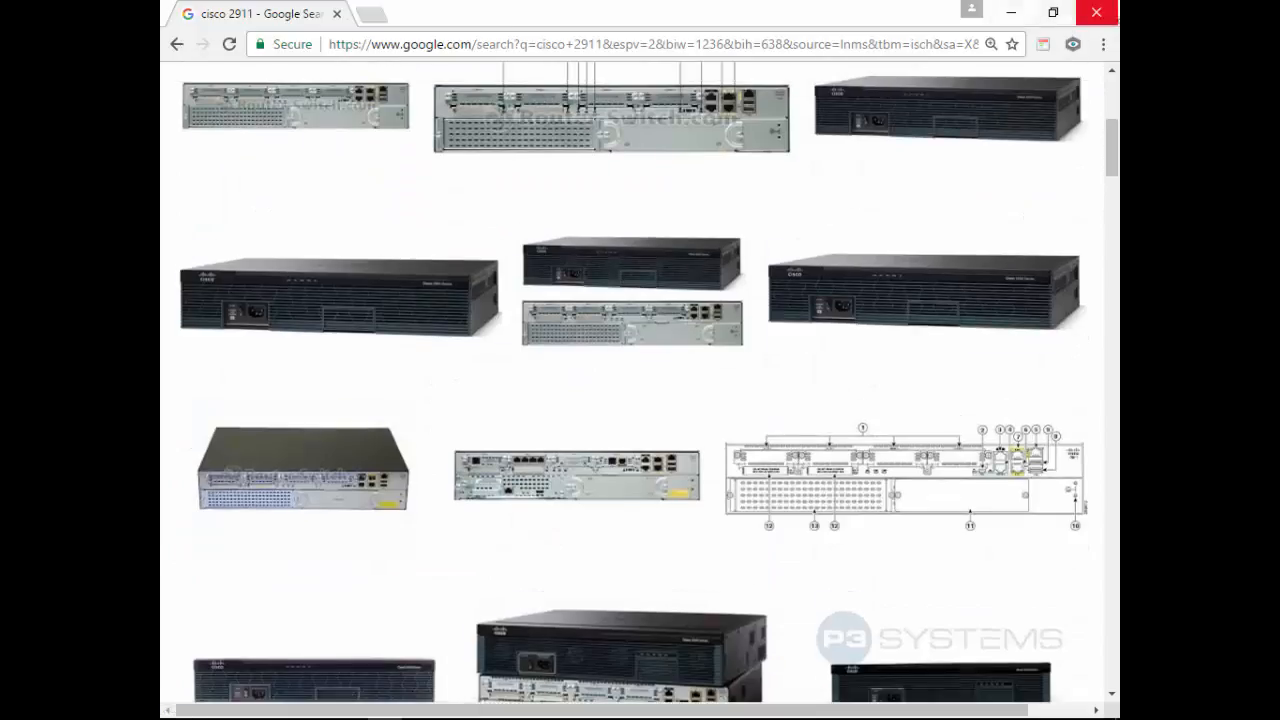
pyautogui.click(1094, 14)
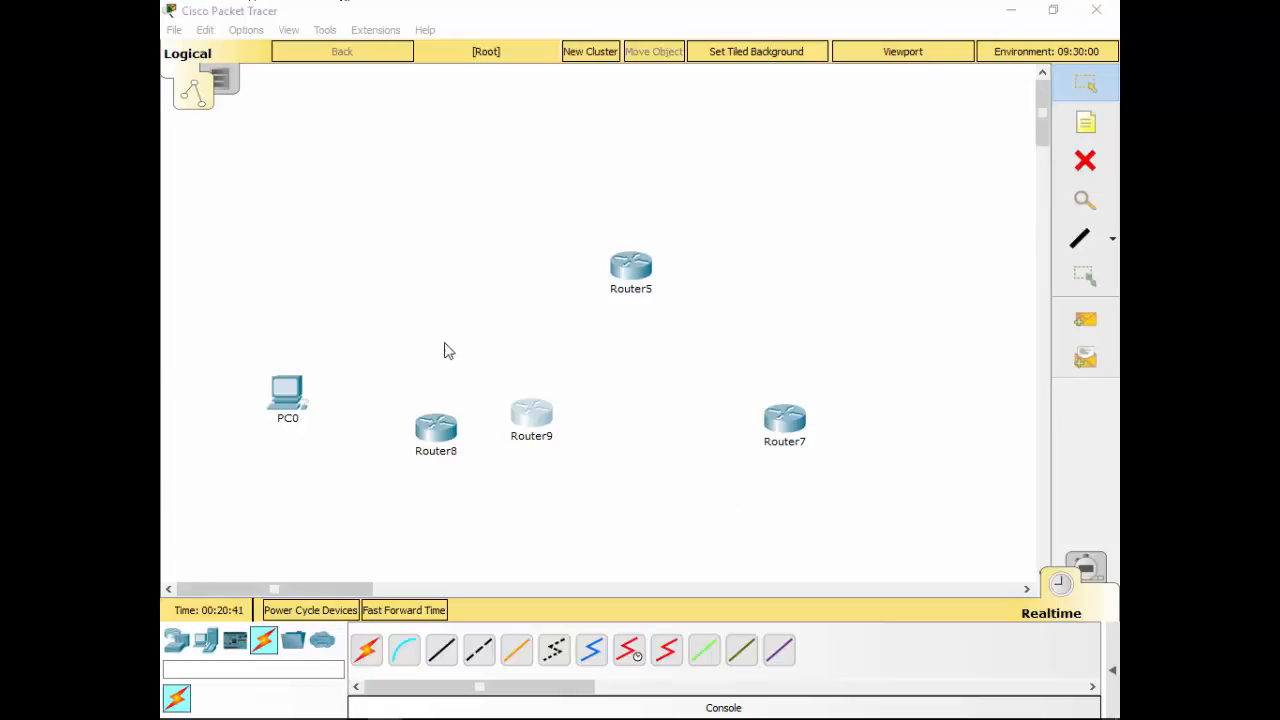
# Open Router9 and review its global settings, GigabitEthernet0/0 configuration and IOS command line, and return to its physical device view.
pyautogui.click(522, 414)
pyautogui.click(490, 170)
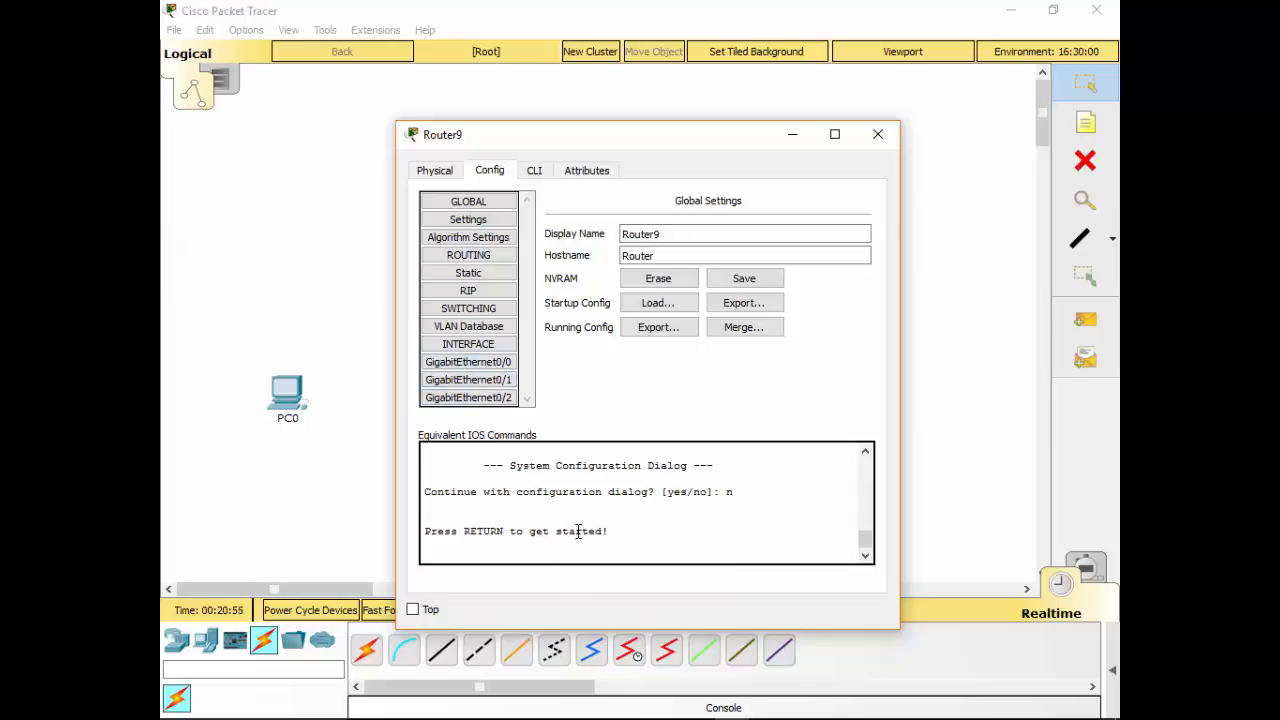
pyautogui.click(449, 362)
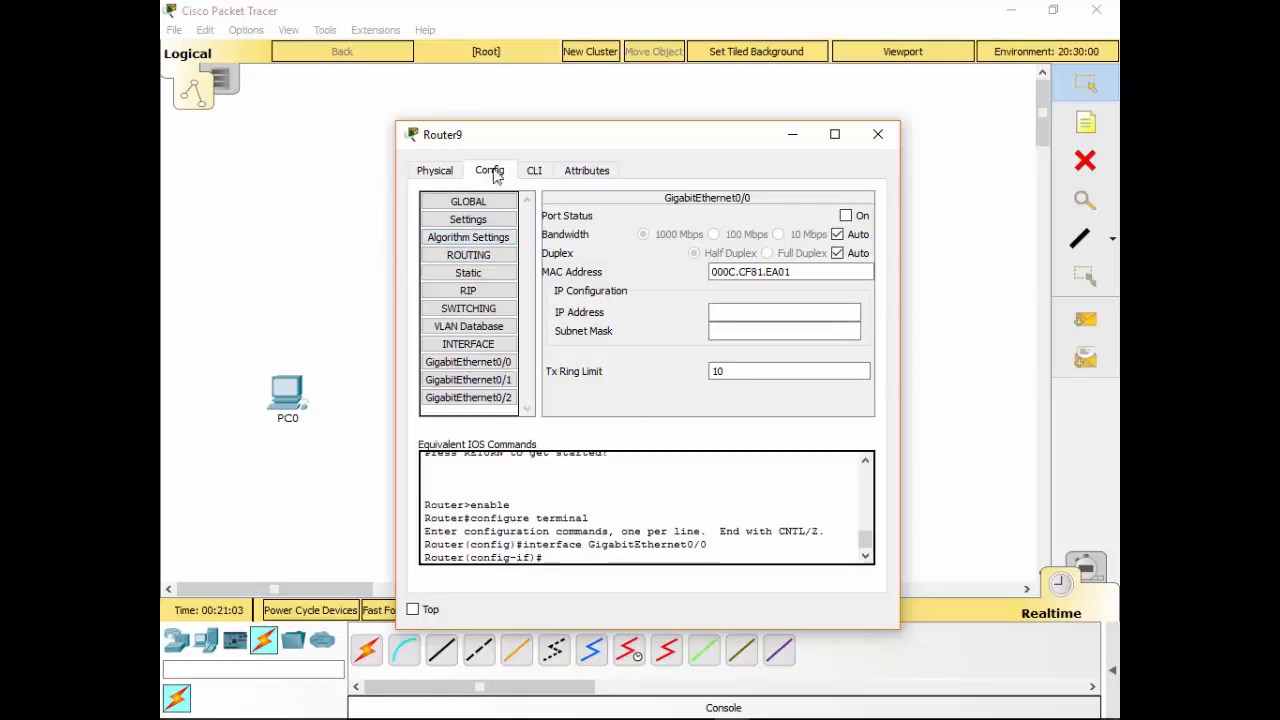
pyautogui.click(536, 172)
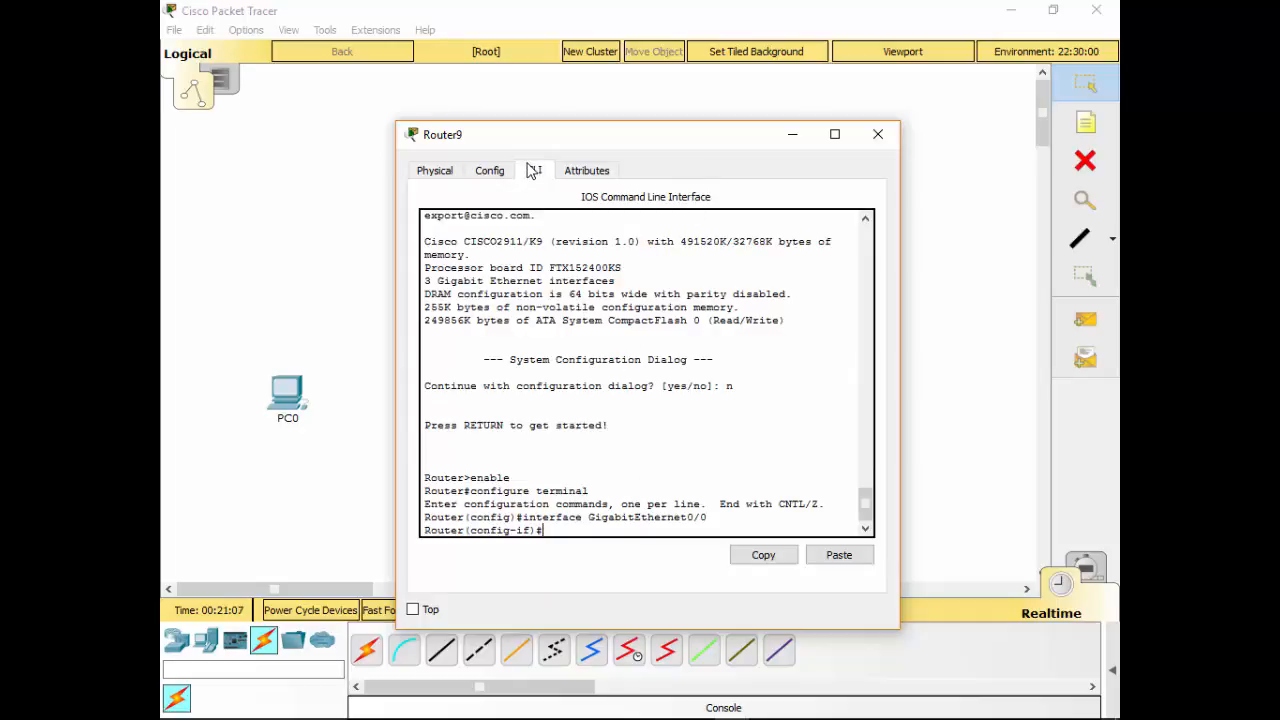
pyautogui.click(434, 171)
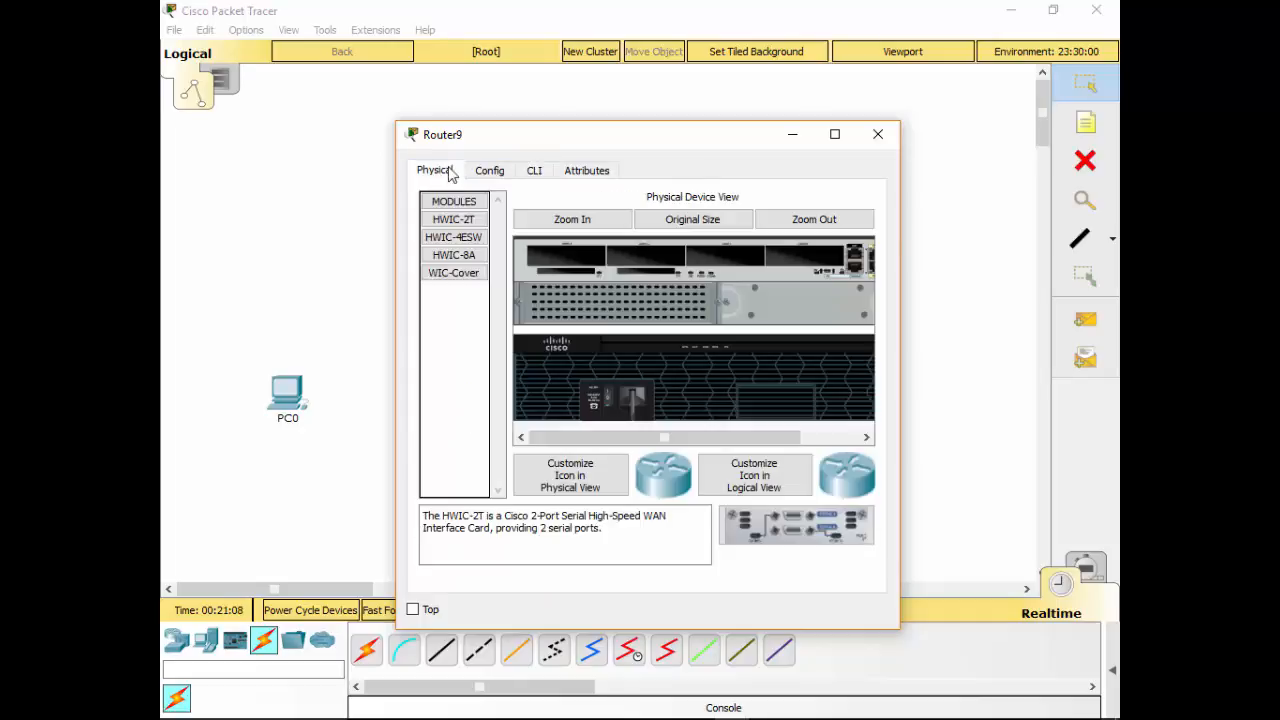
# Close Router9's window and move Router9 to the open area between Router8 and Router7.
pyautogui.click(527, 169)
pyautogui.click(878, 134)
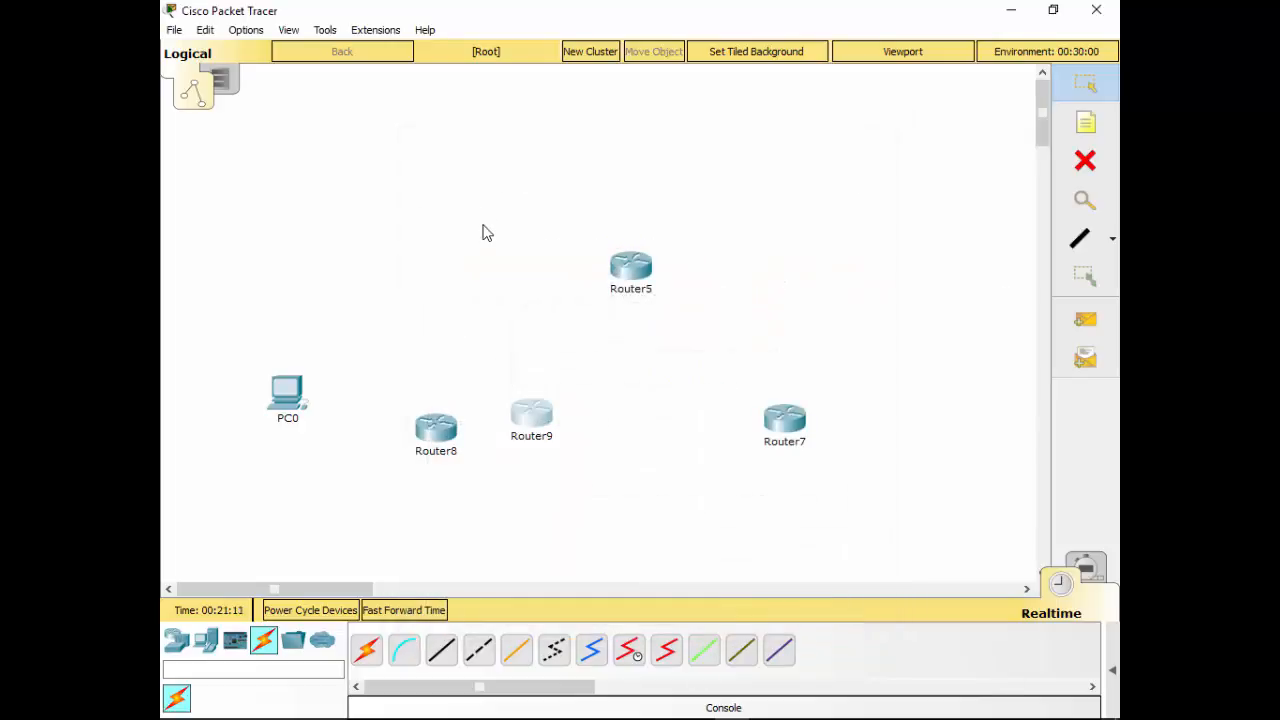
pyautogui.moveTo(532, 414); pyautogui.dragTo(646, 437)
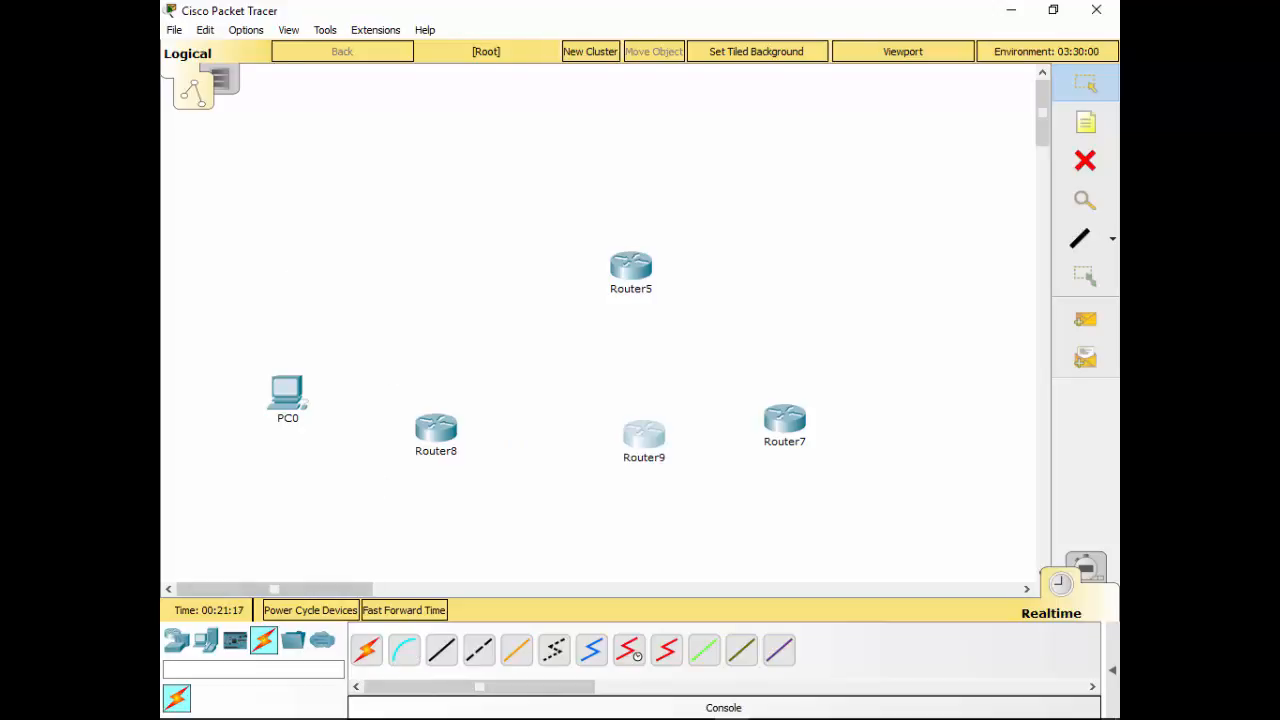
# Connect PC0's FastEthernet0 port to Router8's GigabitEthernet0/0 port with a Copper Straight-Through cable.
pyautogui.click(443, 668)
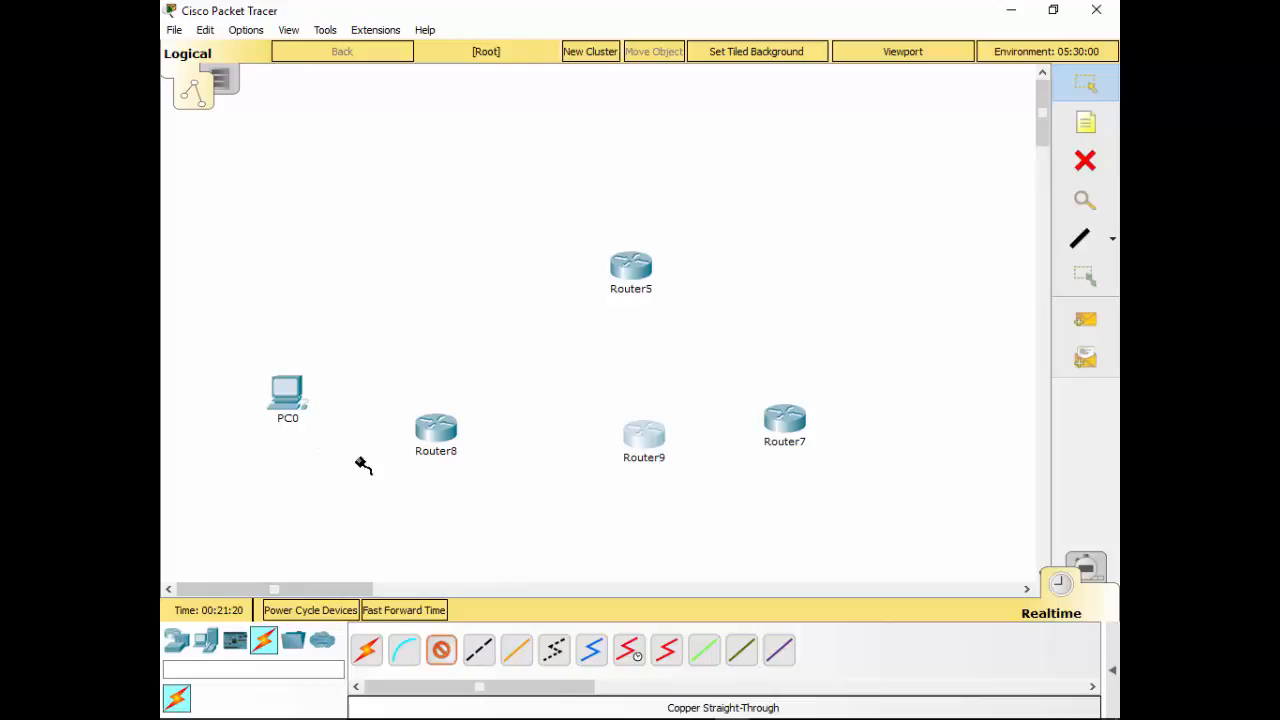
pyautogui.click(306, 402)
pyautogui.click(355, 468)
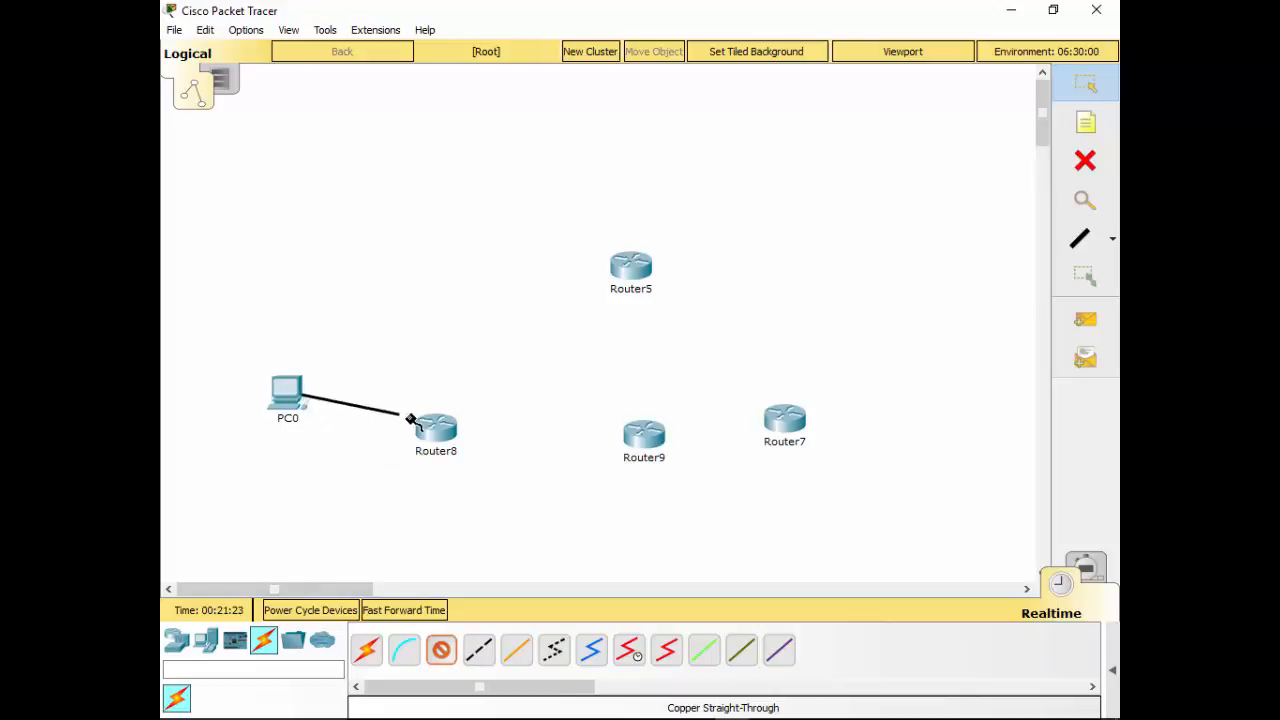
pyautogui.click(427, 421)
pyautogui.click(487, 474)
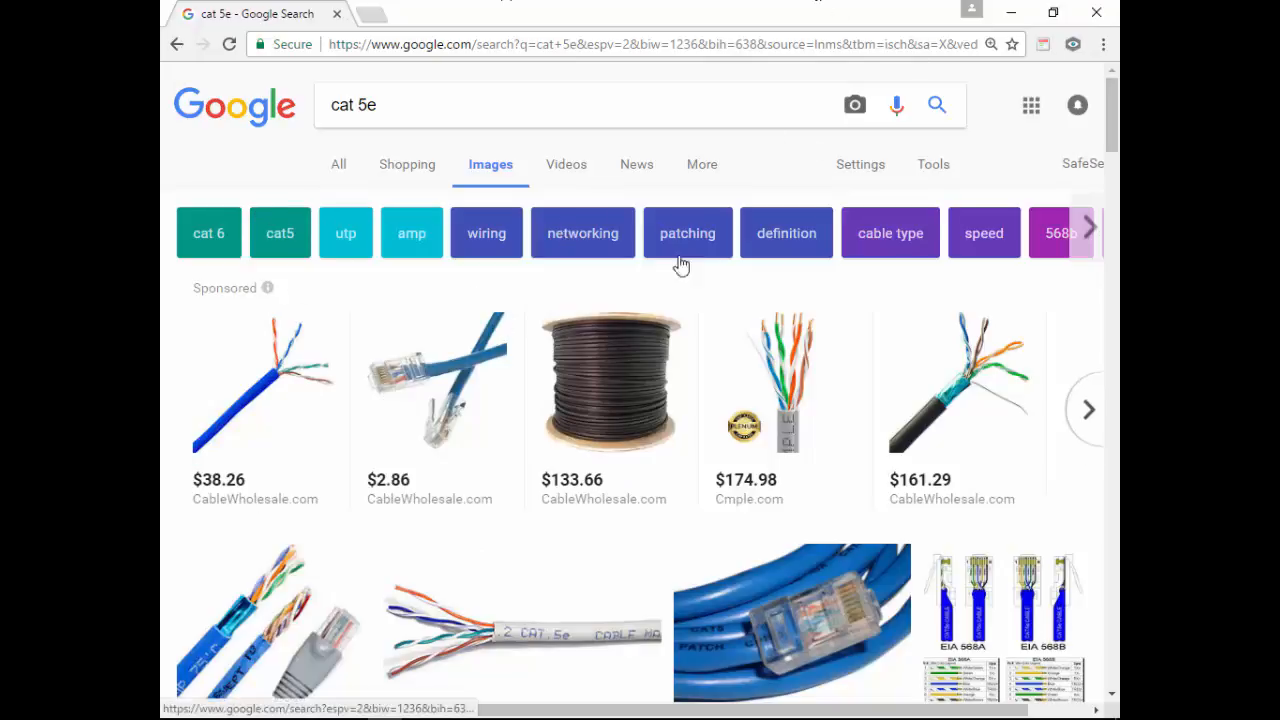
# In the browser, search Google Images for "cat 5e straght through", examine the wiring diagrams, and close the browser tab.
pyautogui.doubleClick(607, 101)
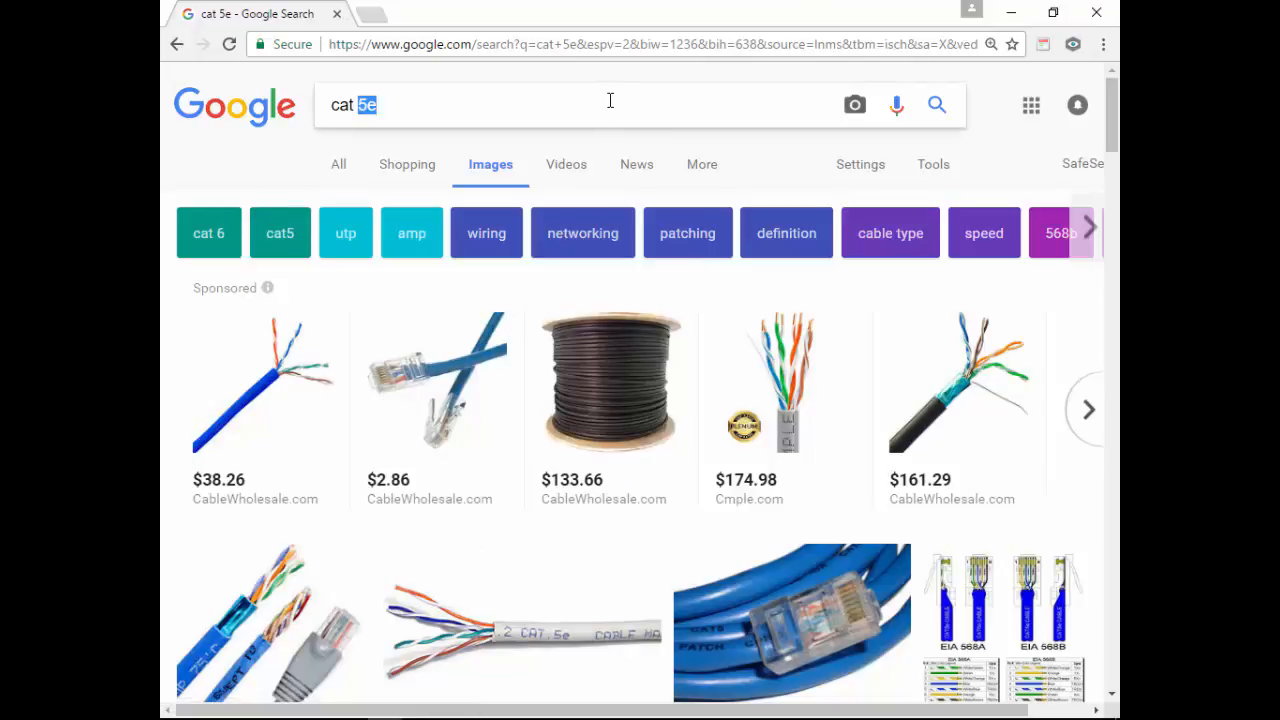
pyautogui.press('BackSpace')
pyautogui.press('BackSpace')
pyautogui.press('BackSpace')
pyautogui.press('BackSpace')
pyautogui.press('BackSpace')
pyautogui.write('cat 5e st')
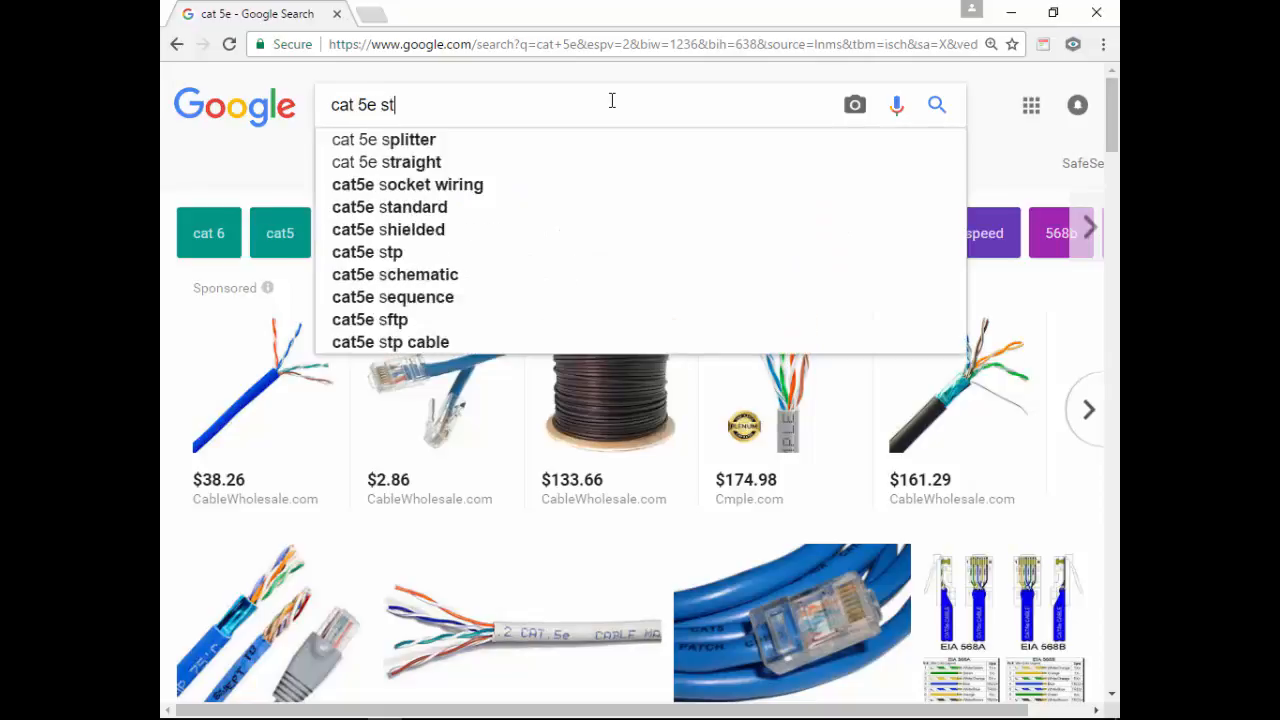
pyautogui.write('ragi')
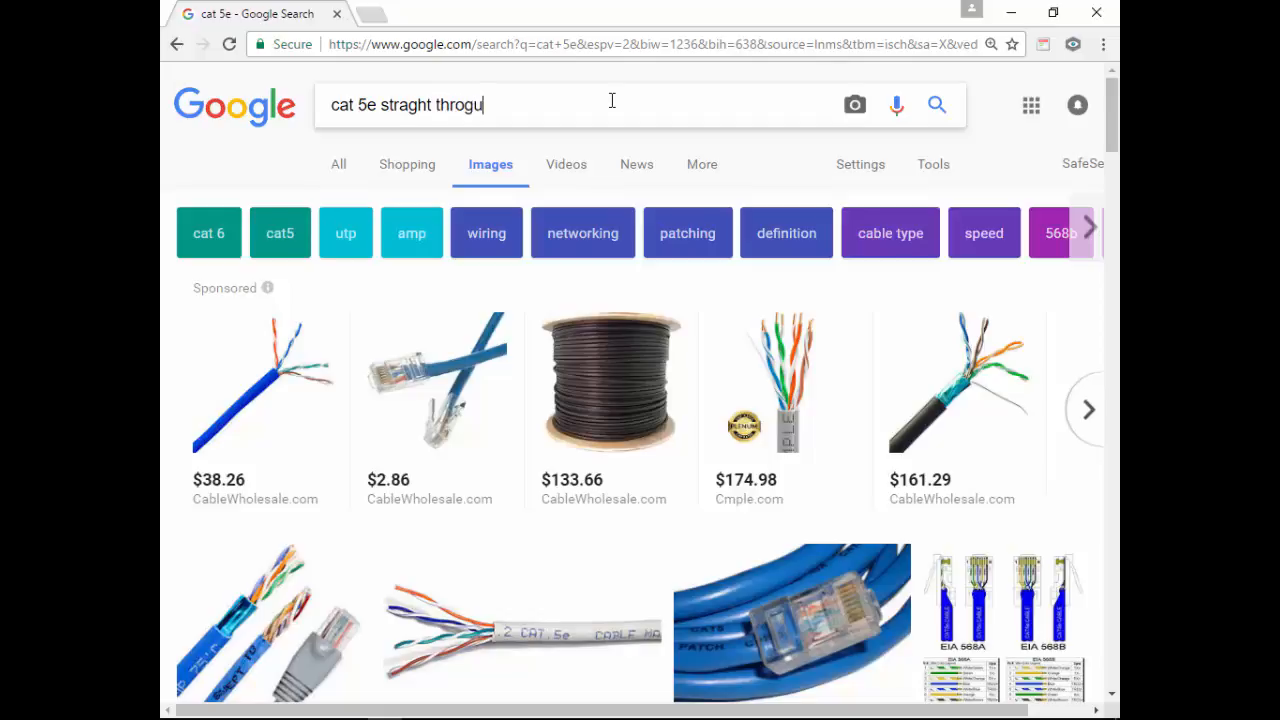
pyautogui.press('Return')
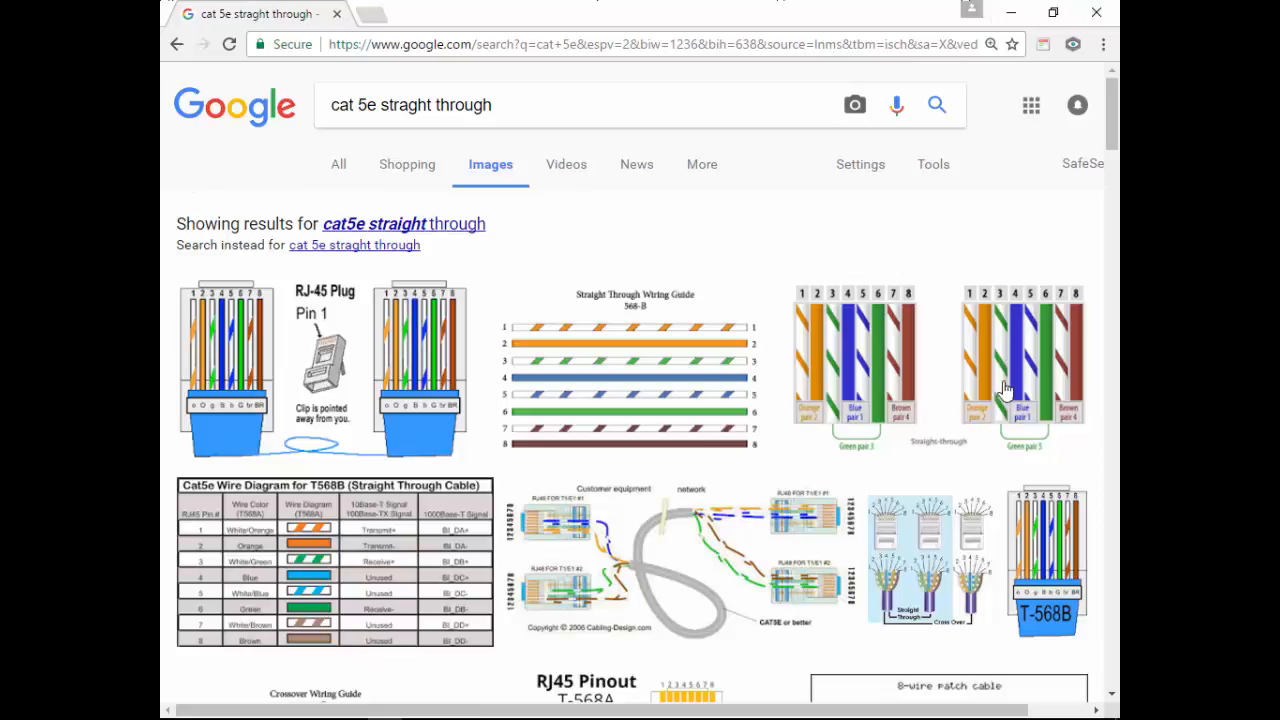
pyautogui.click(337, 14)
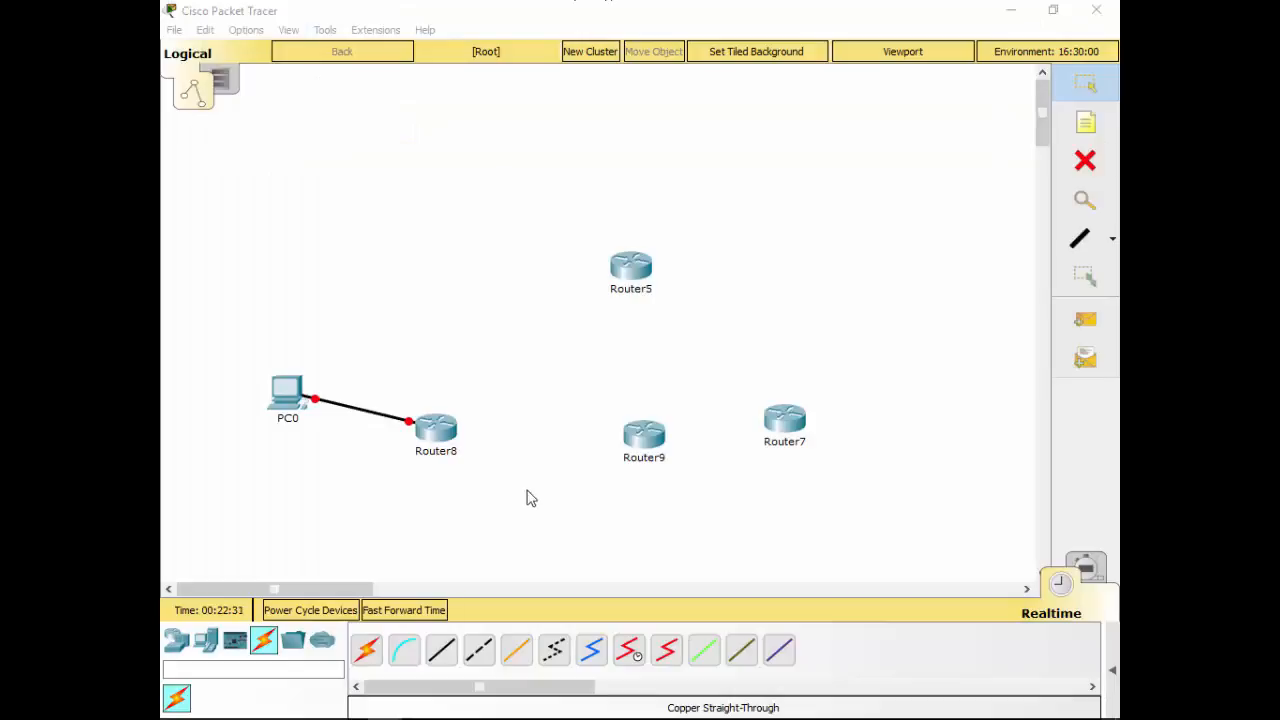
# Move Router8 level with PC0, delete the cable between them, and return to the selection tool.
pyautogui.moveTo(450, 438); pyautogui.dragTo(476, 402)
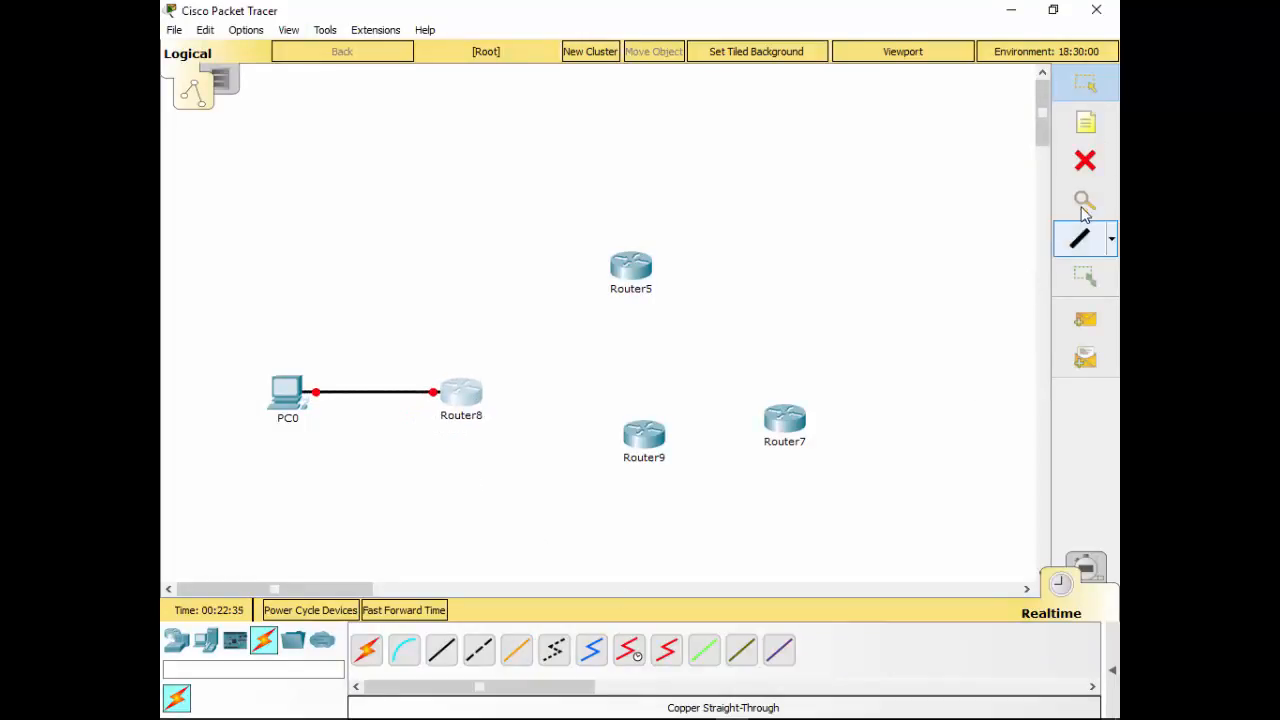
pyautogui.click(1085, 163)
pyautogui.click(639, 389)
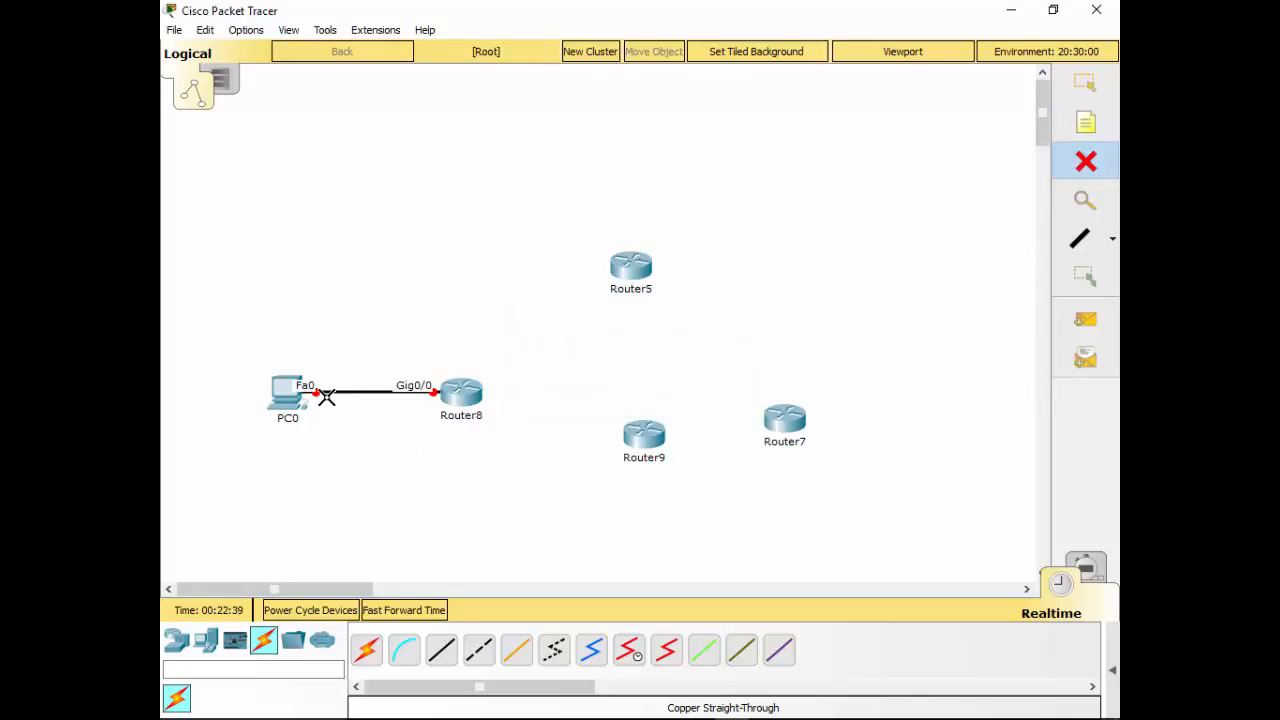
pyautogui.click(377, 393)
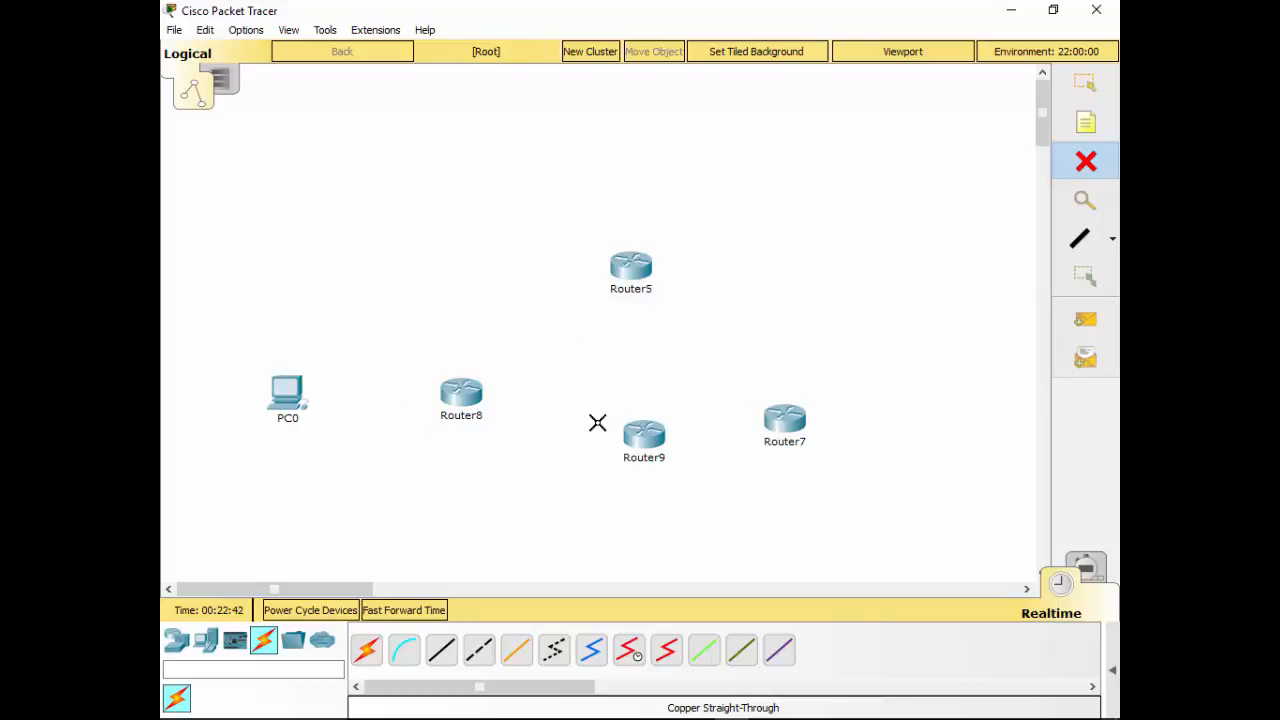
pyautogui.click(1074, 60)
pyautogui.click(943, 106)
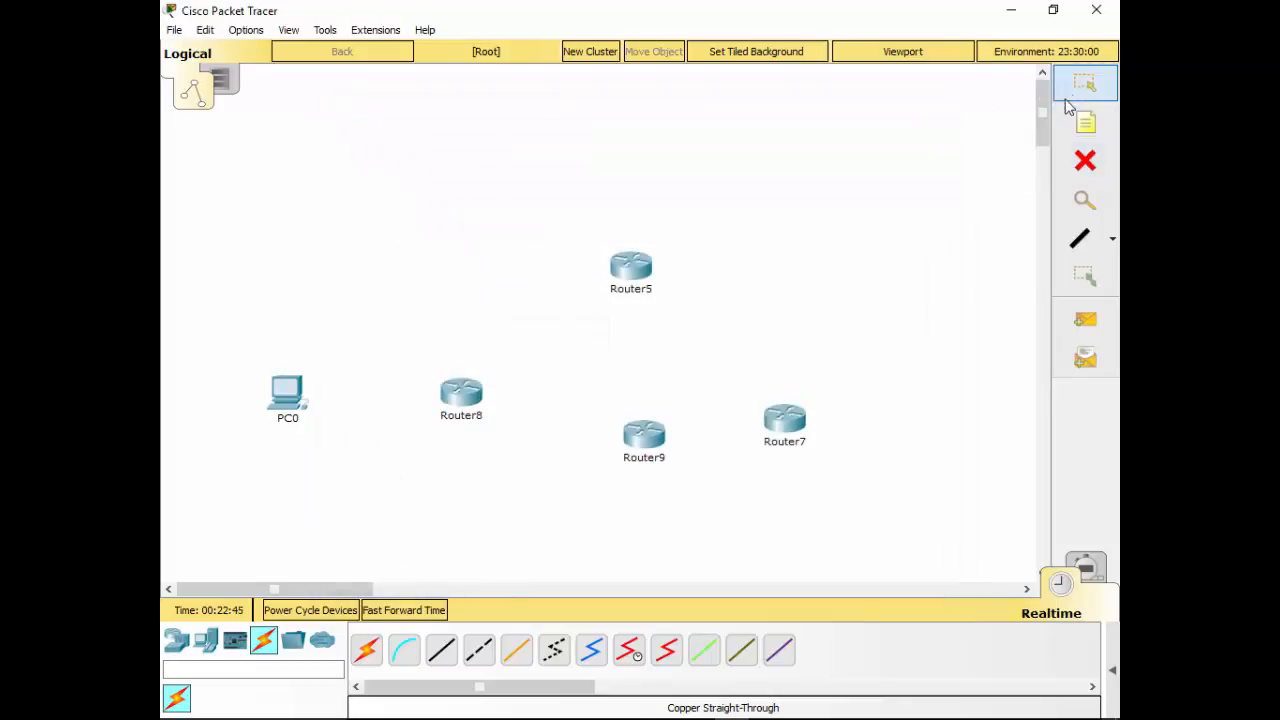
# Place a 2960 switch above and beside PC0, and move Router8 up above the switch.
pyautogui.click(176, 640)
pyautogui.click(208, 700)
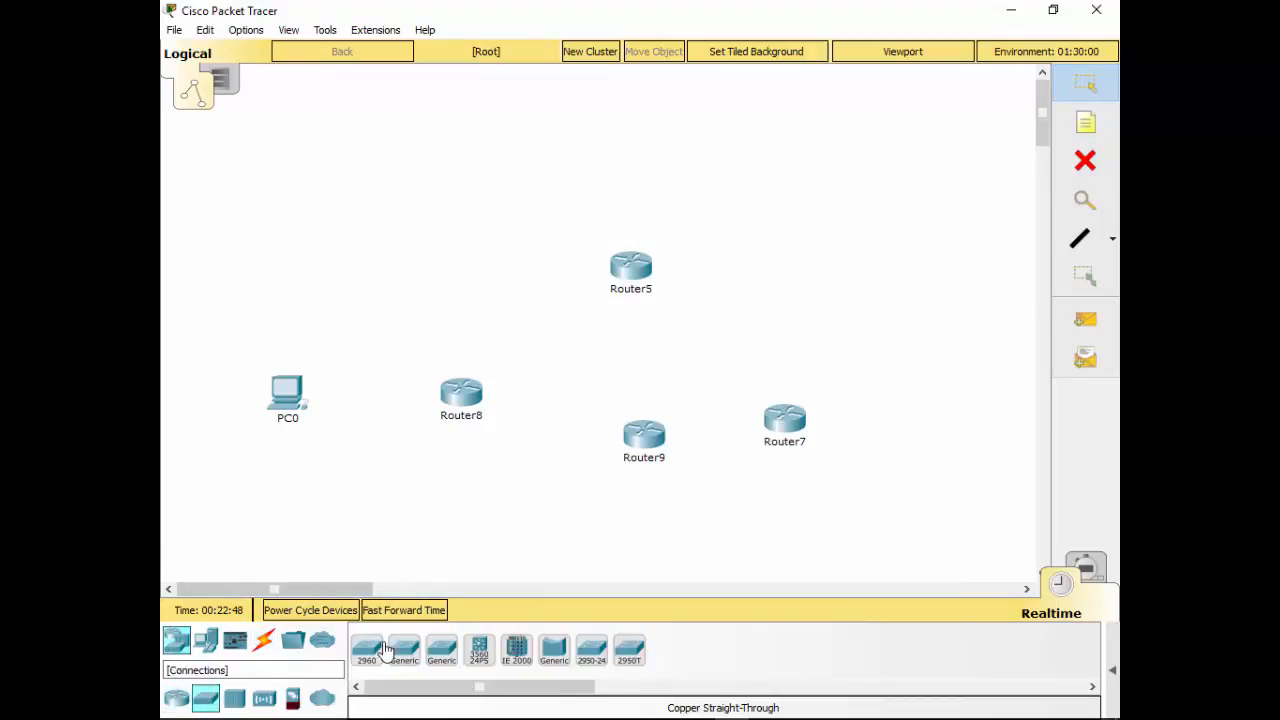
pyautogui.moveTo(365, 650); pyautogui.dragTo(374, 312)
pyautogui.moveTo(465, 390); pyautogui.dragTo(474, 170)
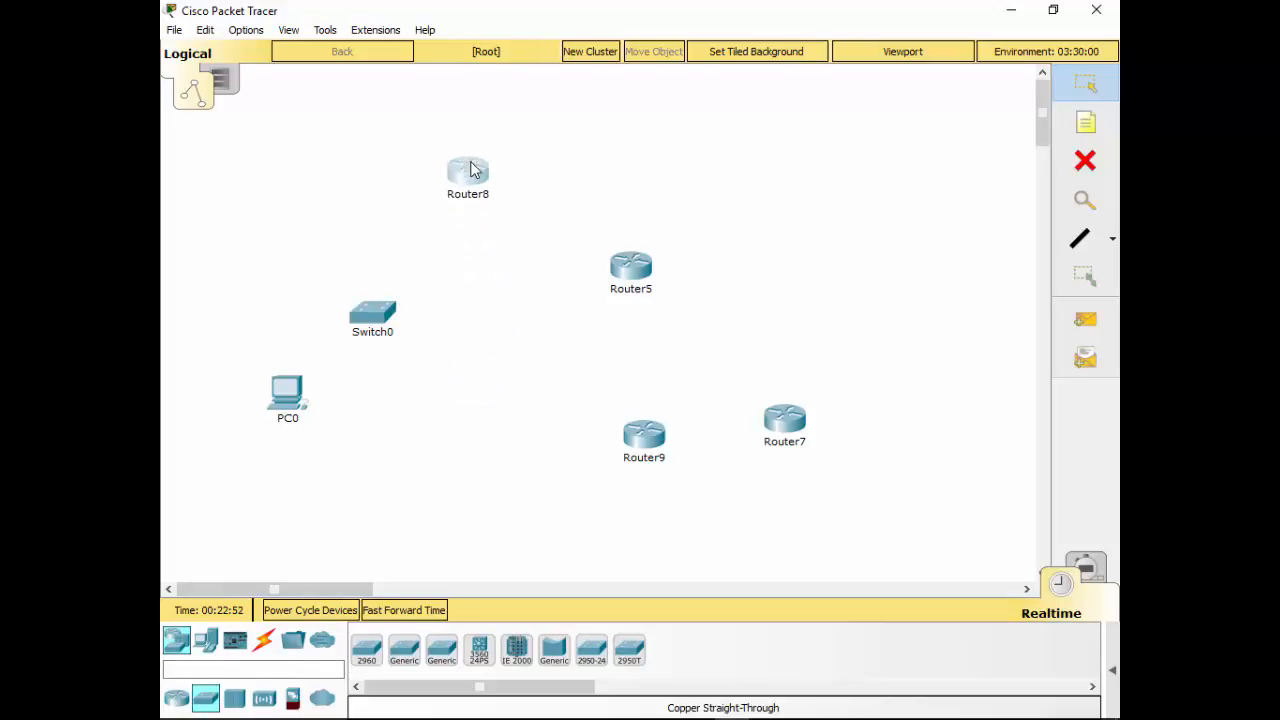
# Open Switch0, examine its ports in the physical device view, and close its window.
pyautogui.click(388, 331)
pyautogui.click(432, 170)
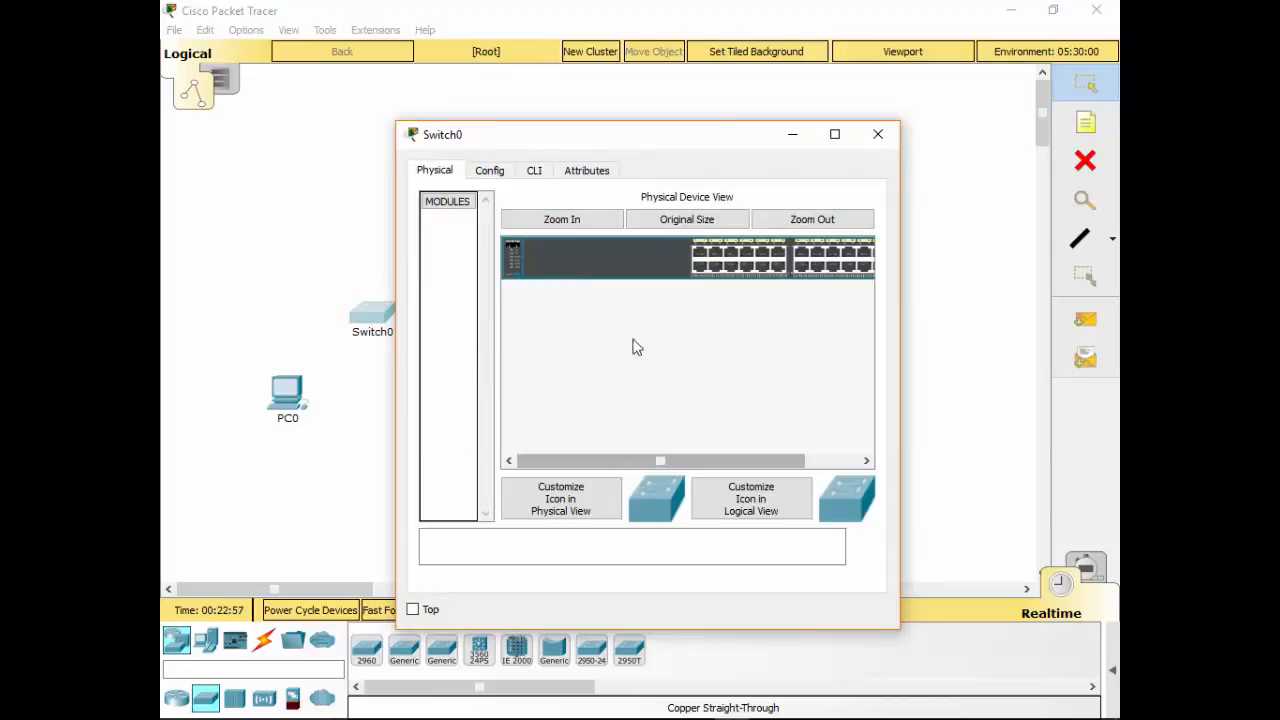
pyautogui.click(878, 134)
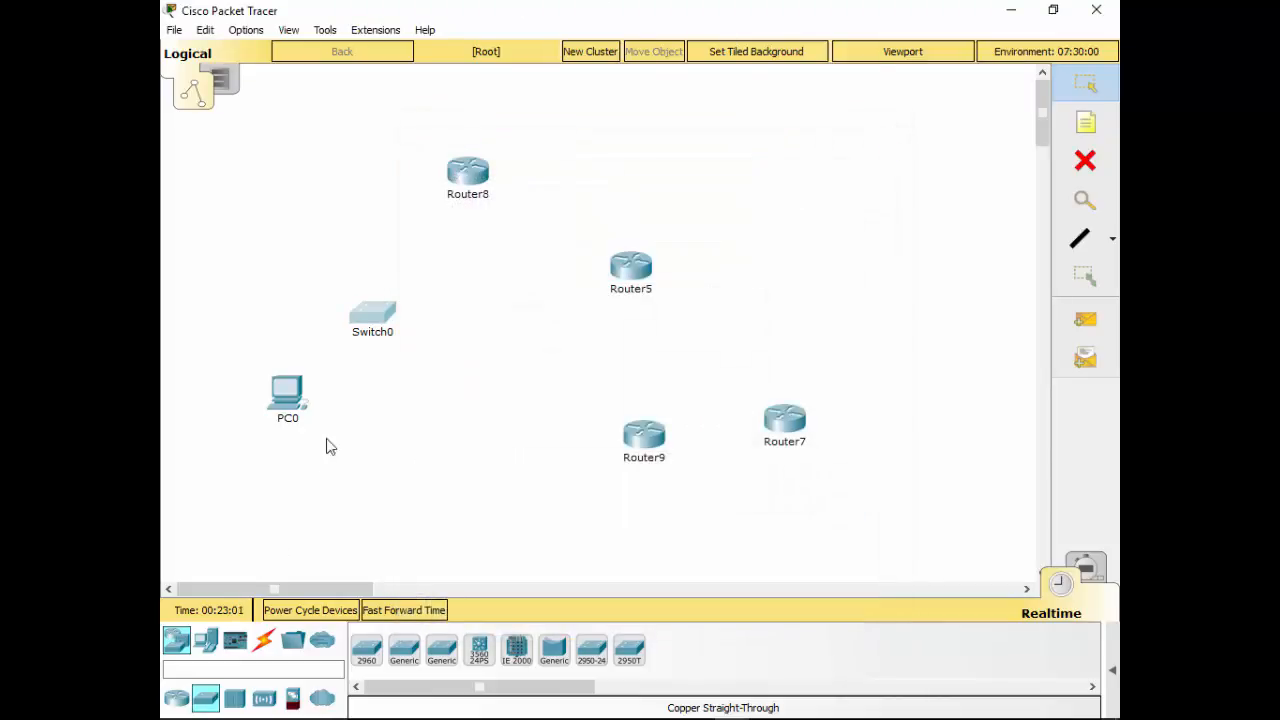
pyautogui.click(374, 316)
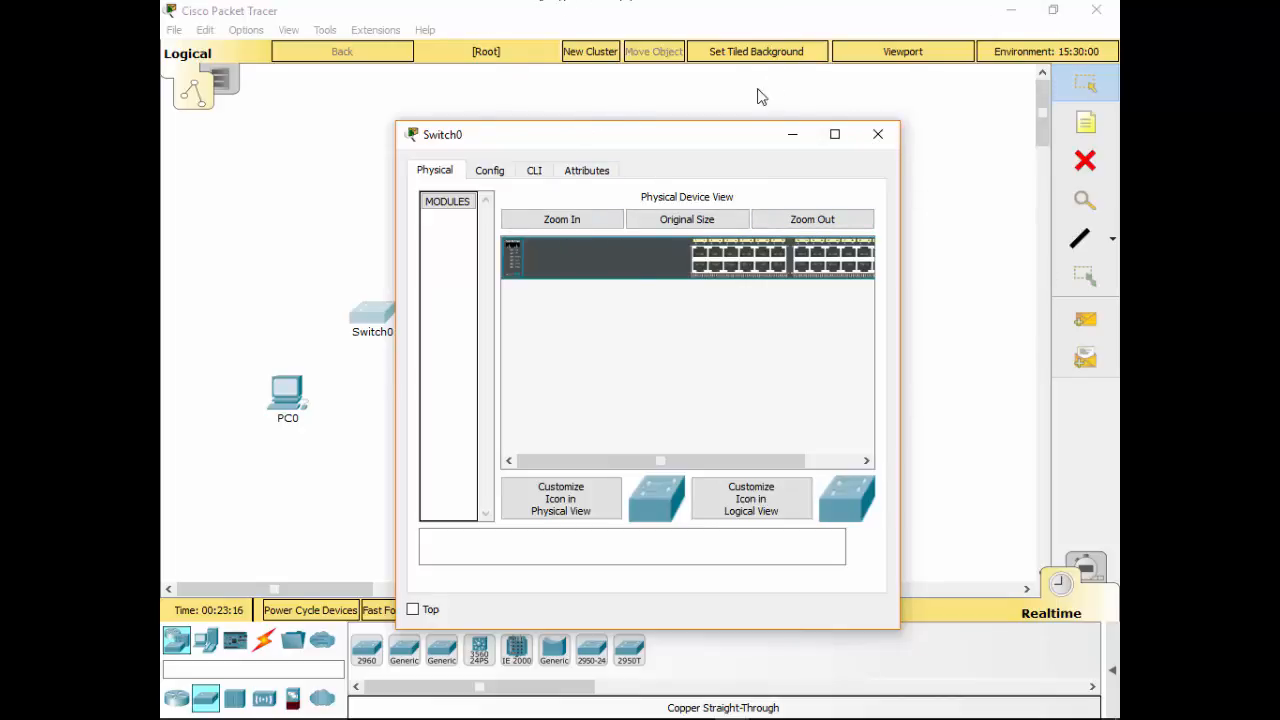
pyautogui.click(878, 133)
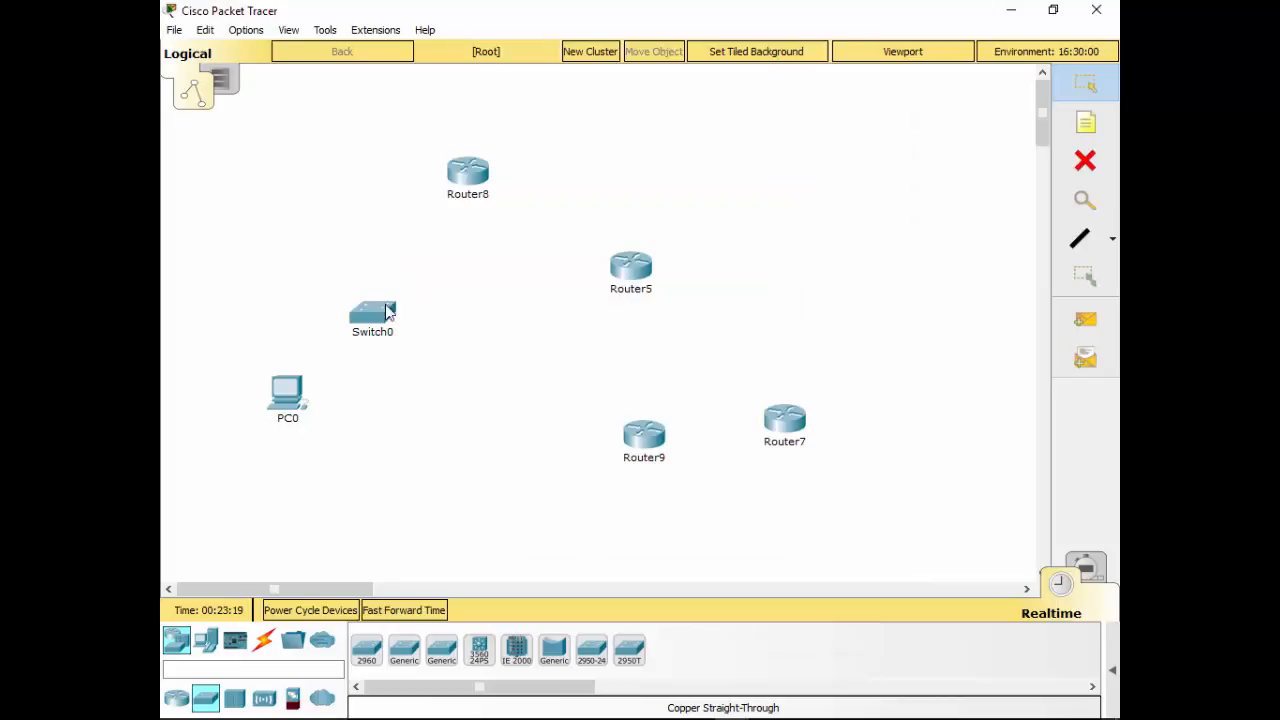
# Move Switch0 beneath Router8, examine the software model details in its IOS startup output, and close its window.
pyautogui.moveTo(366, 321); pyautogui.dragTo(438, 321)
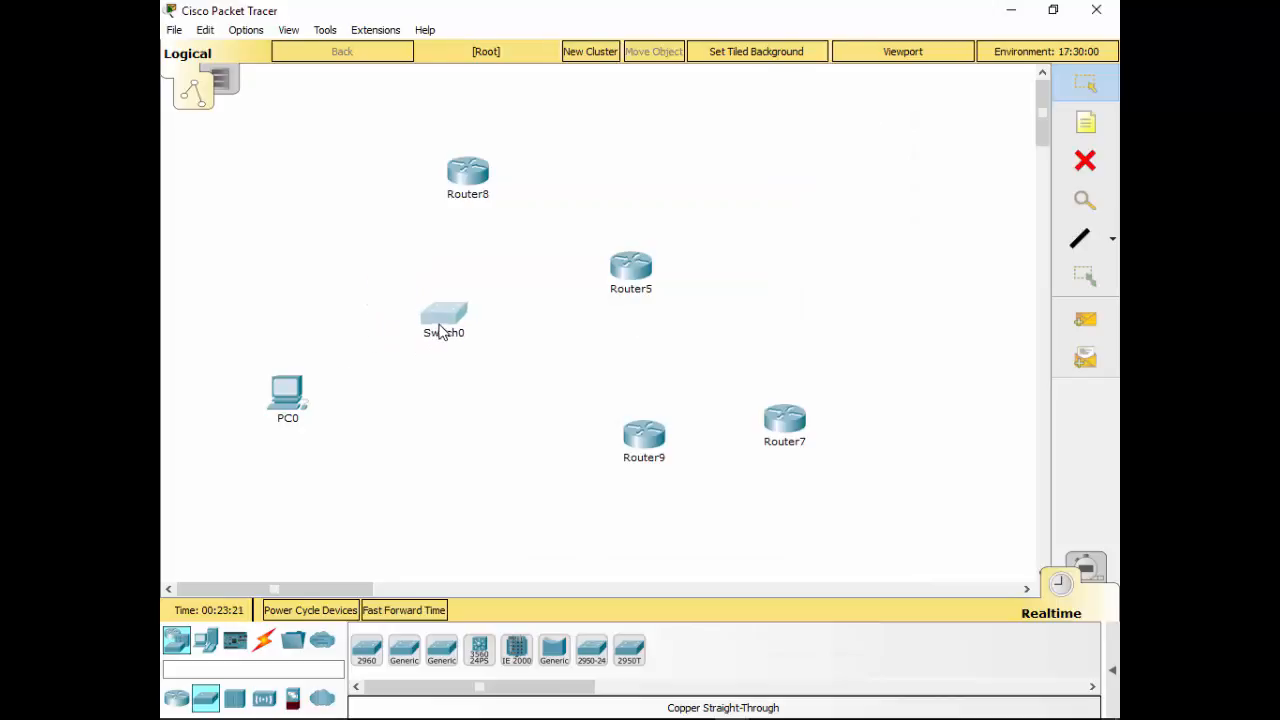
pyautogui.click(438, 319)
pyautogui.click(533, 172)
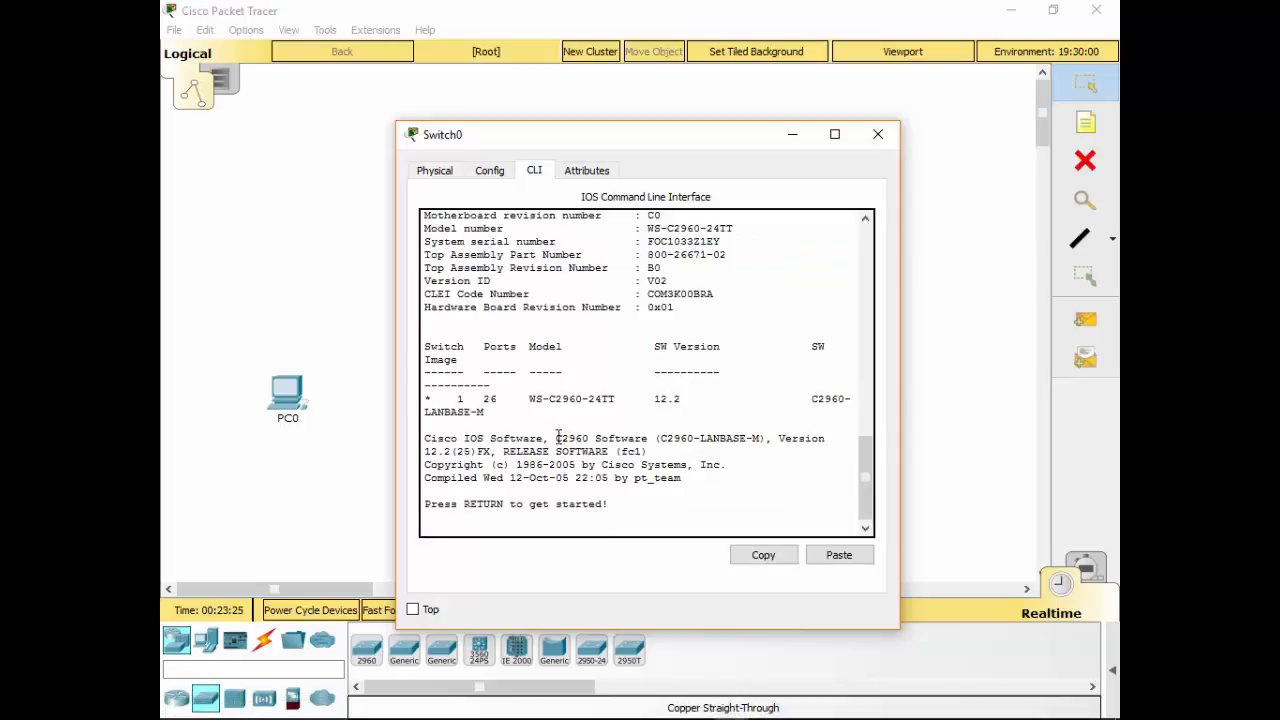
pyautogui.moveTo(559, 438); pyautogui.dragTo(595, 438)
pyautogui.click(670, 446)
pyautogui.moveTo(650, 438); pyautogui.dragTo(734, 433)
pyautogui.click(878, 134)
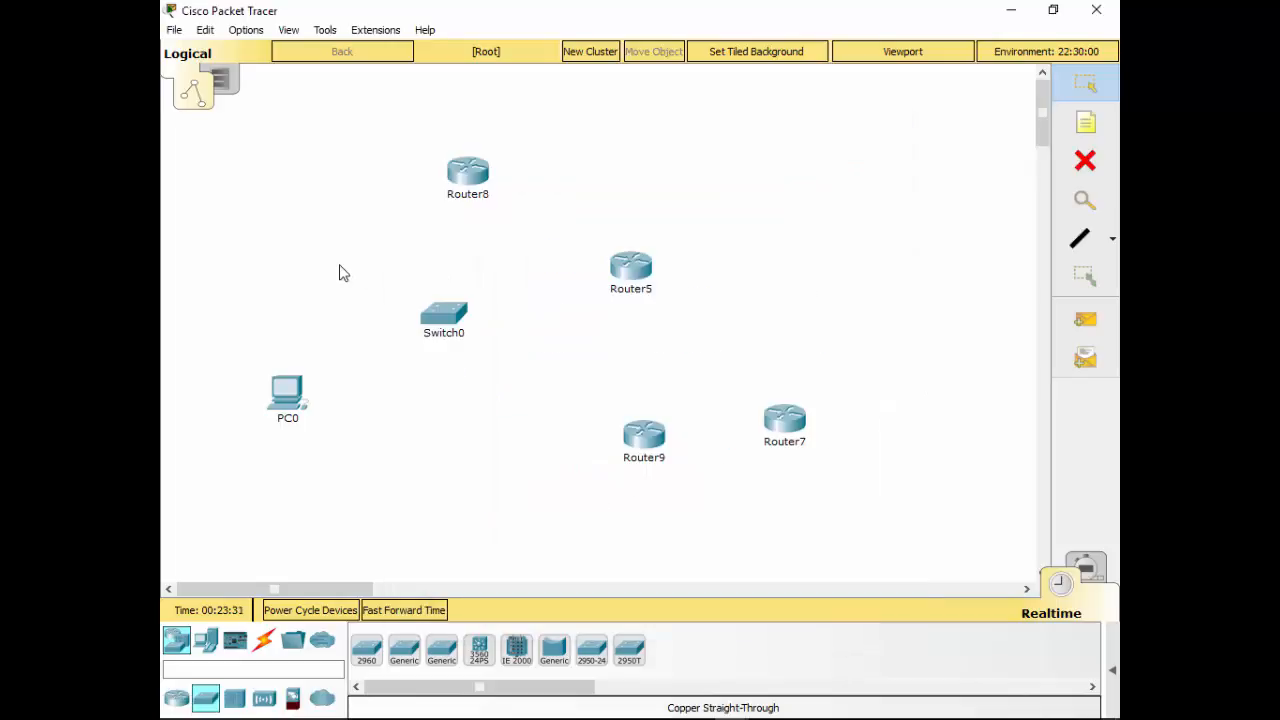
# Connect PC0's FastEthernet0 port to Switch0's FastEthernet0/1 port with a Copper Straight-Through cable.
pyautogui.click(269, 645)
pyautogui.click(441, 650)
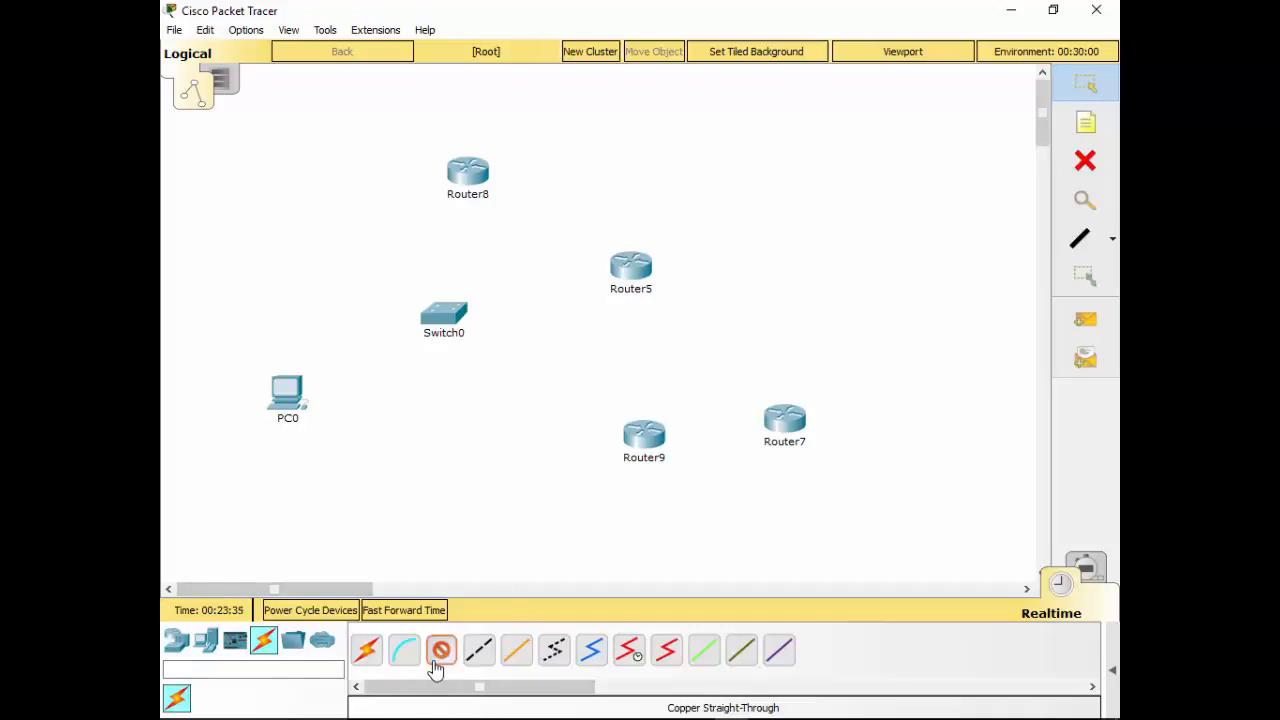
pyautogui.click(285, 414)
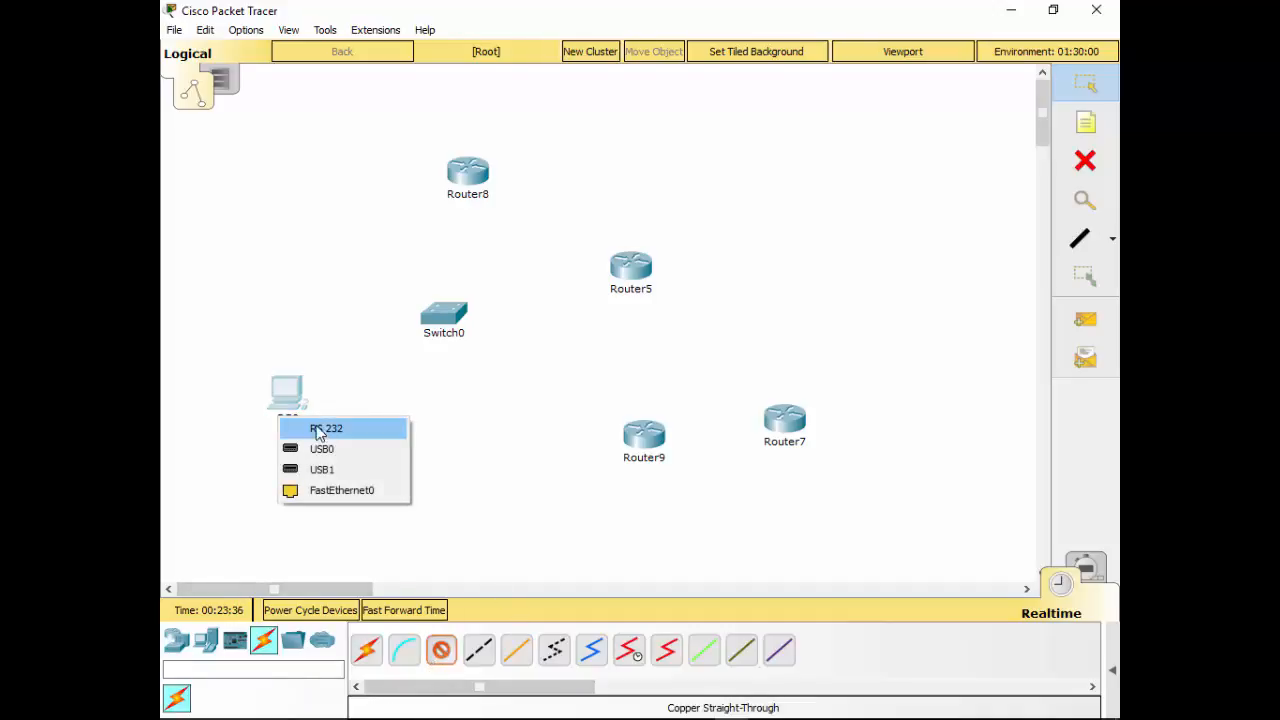
pyautogui.click(343, 490)
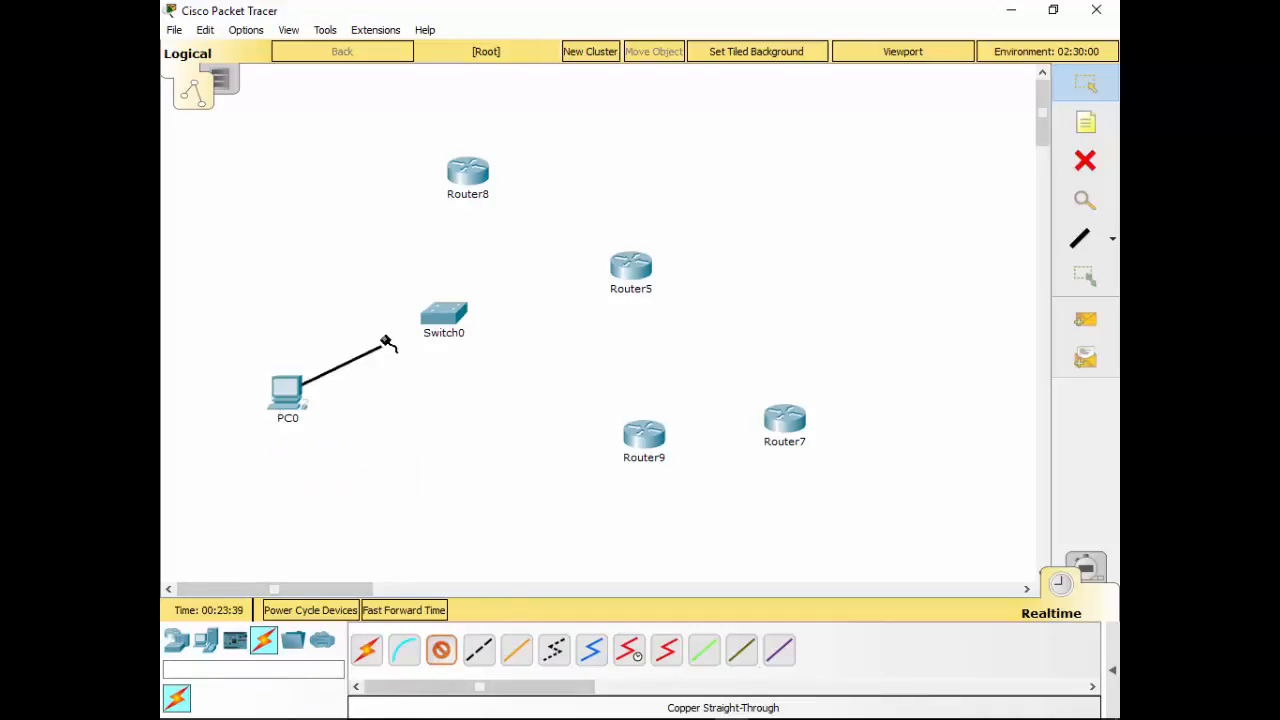
pyautogui.click(444, 316)
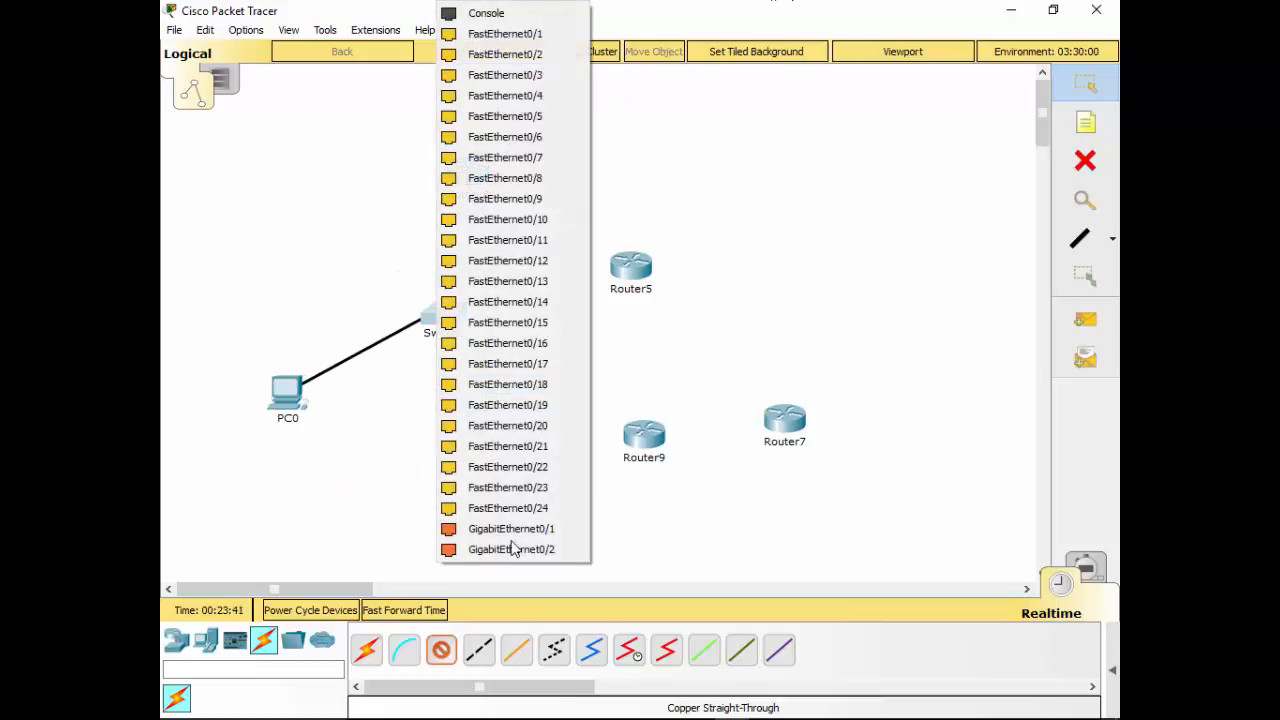
pyautogui.click(524, 36)
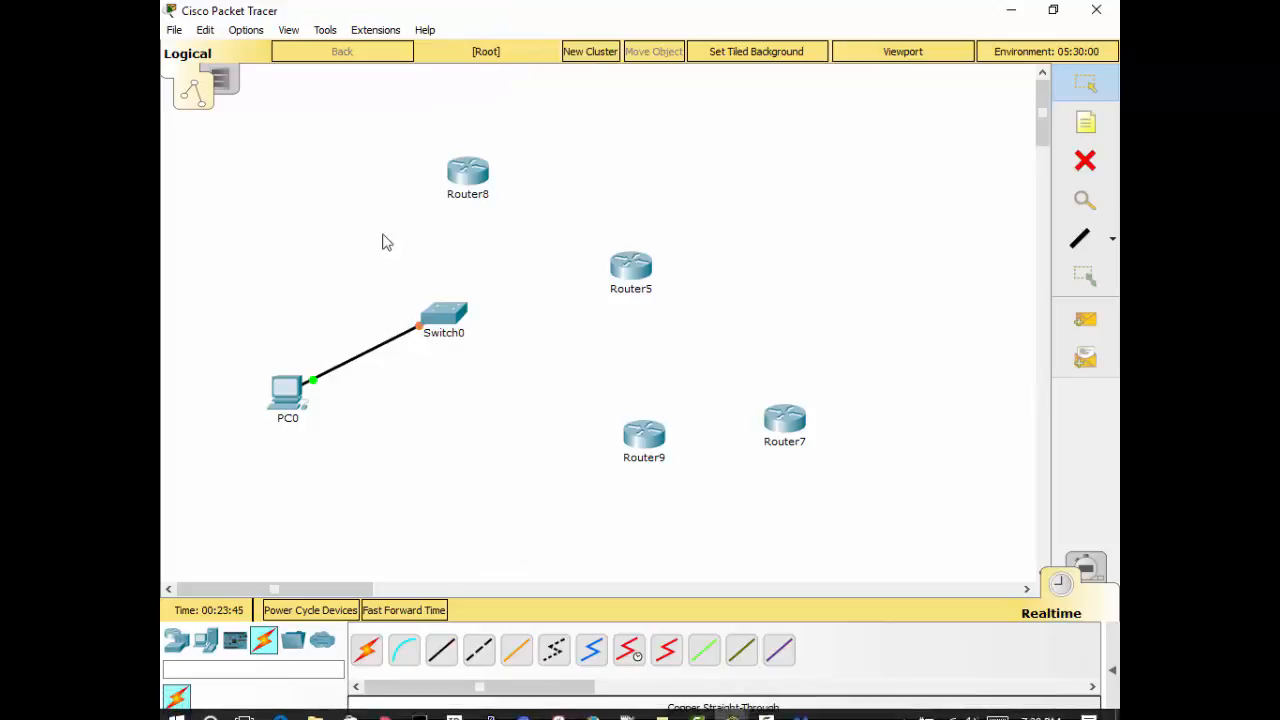
# Connect Switch0's FastEthernet0/2 port to Router8's GigabitEthernet0/1 port with a Copper Straight-Through cable.
pyautogui.click(438, 658)
pyautogui.click(449, 306)
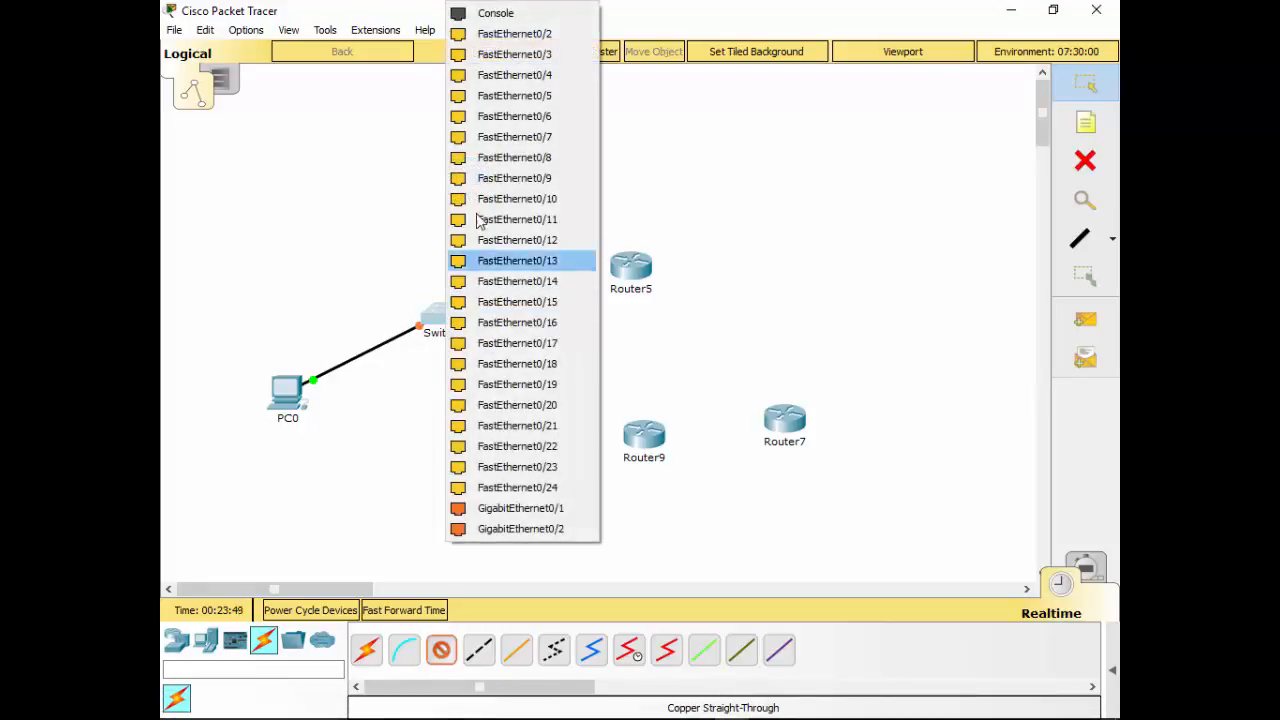
pyautogui.click(482, 40)
pyautogui.click(468, 172)
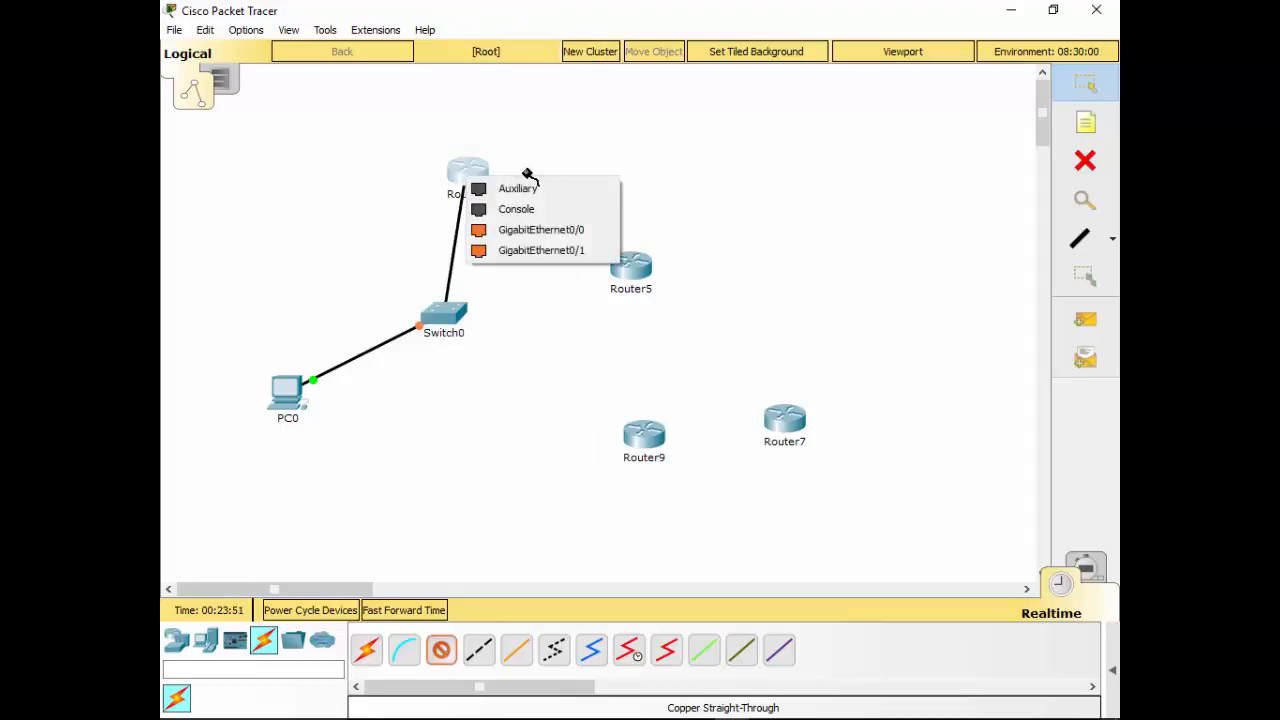
pyautogui.click(537, 249)
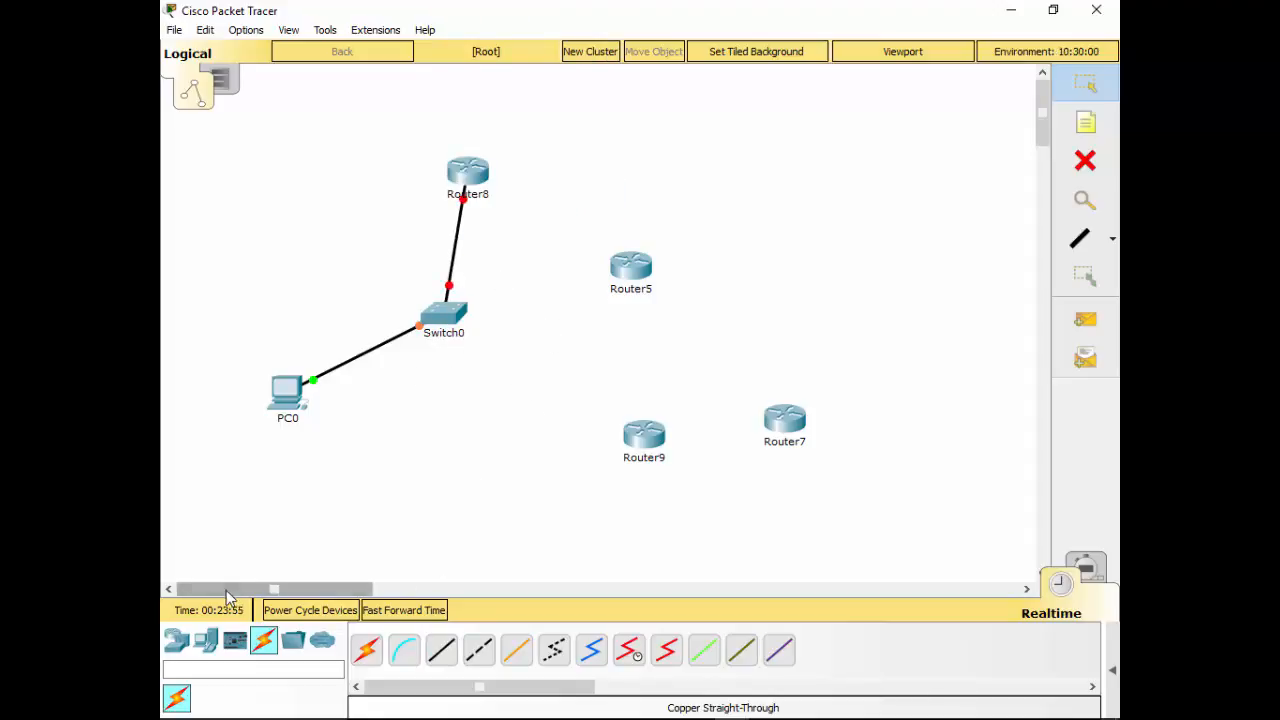
# Add two more switches below Switch0, one near PC0 and one toward Router9.
pyautogui.click(176, 640)
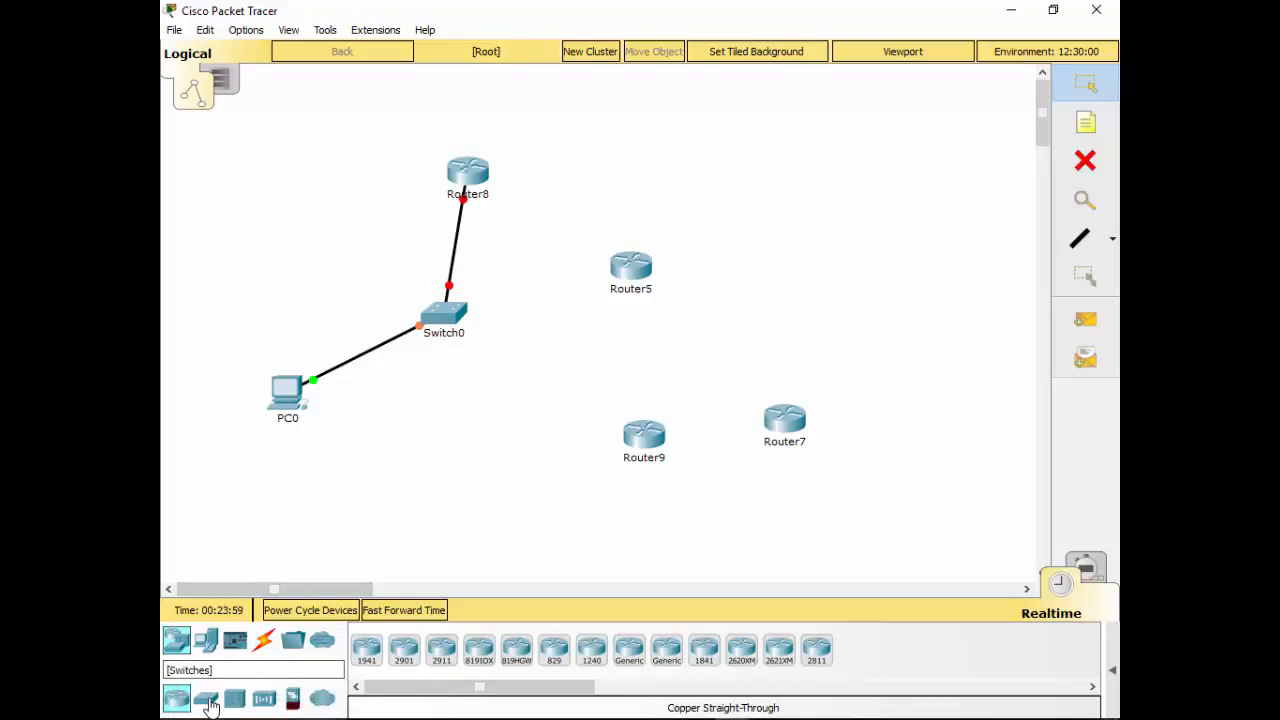
pyautogui.moveTo(207, 702); pyautogui.dragTo(417, 459)
pyautogui.click(417, 462)
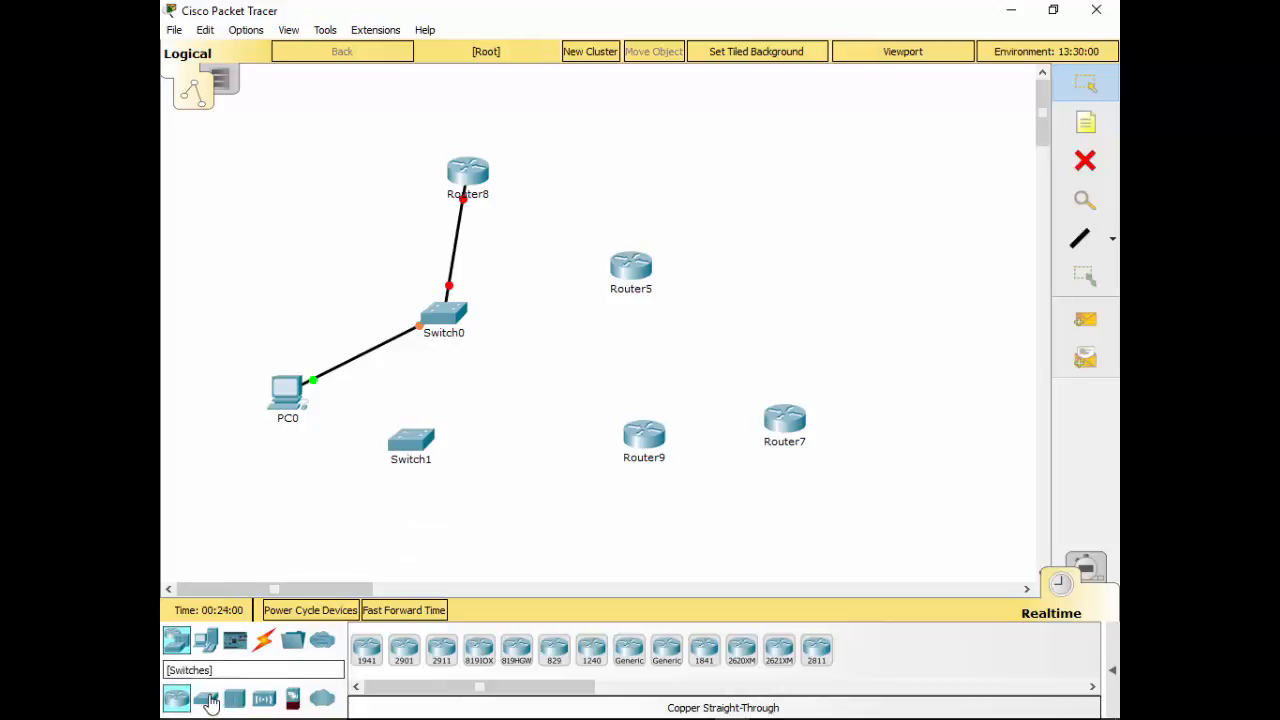
pyautogui.click(207, 698)
pyautogui.click(491, 376)
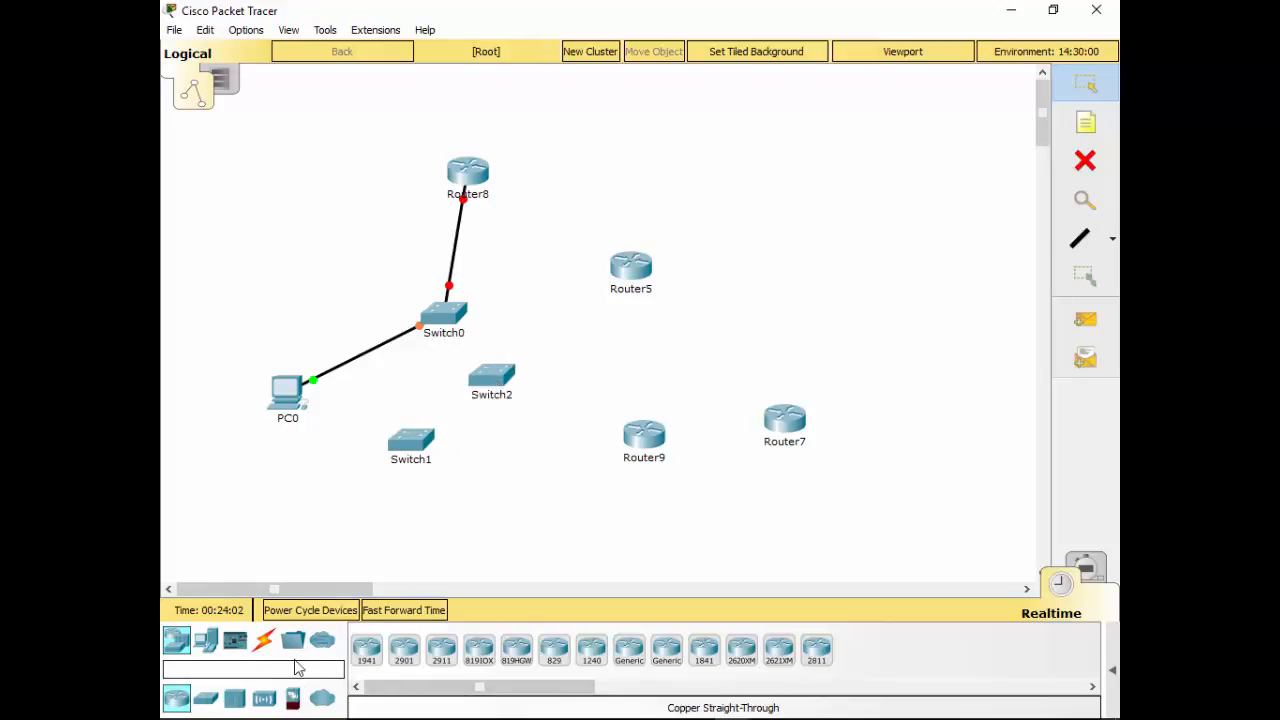
# Connect Switch0's FastEthernet0/3 port to Switch1's FastEthernet0/1 port with a Copper Cross-Over cable.
pyautogui.click(264, 640)
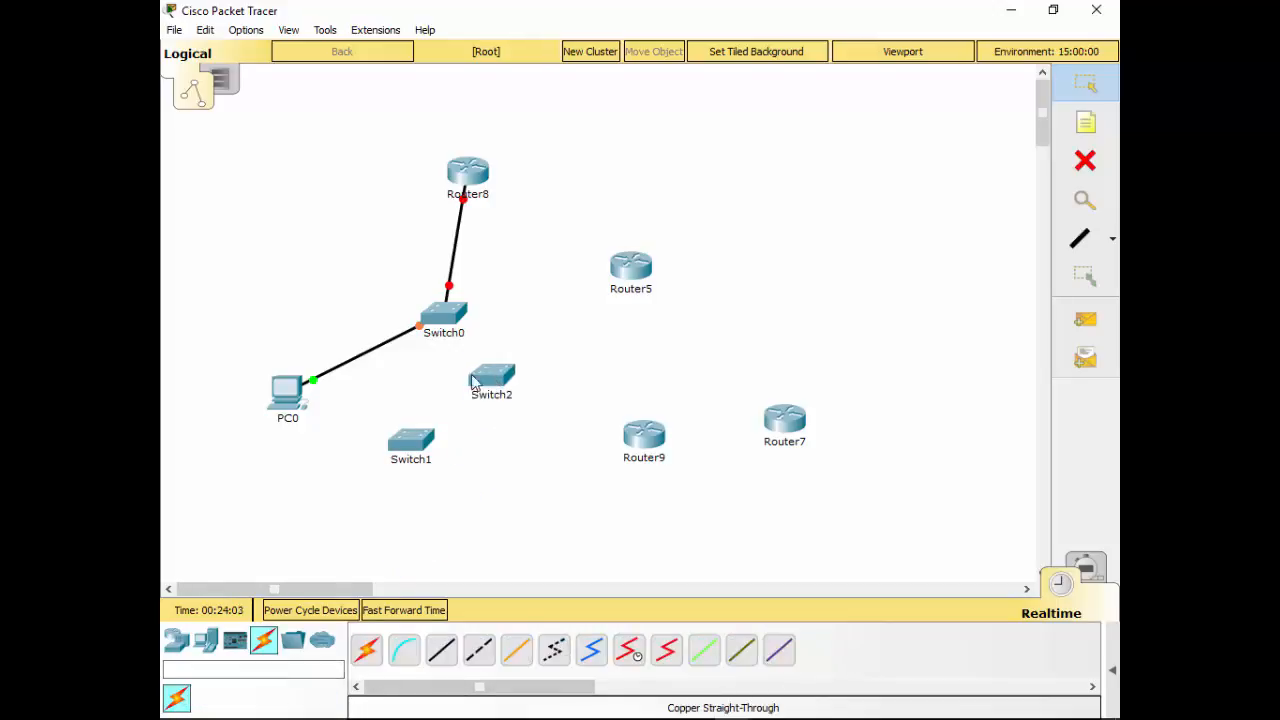
pyautogui.click(441, 650)
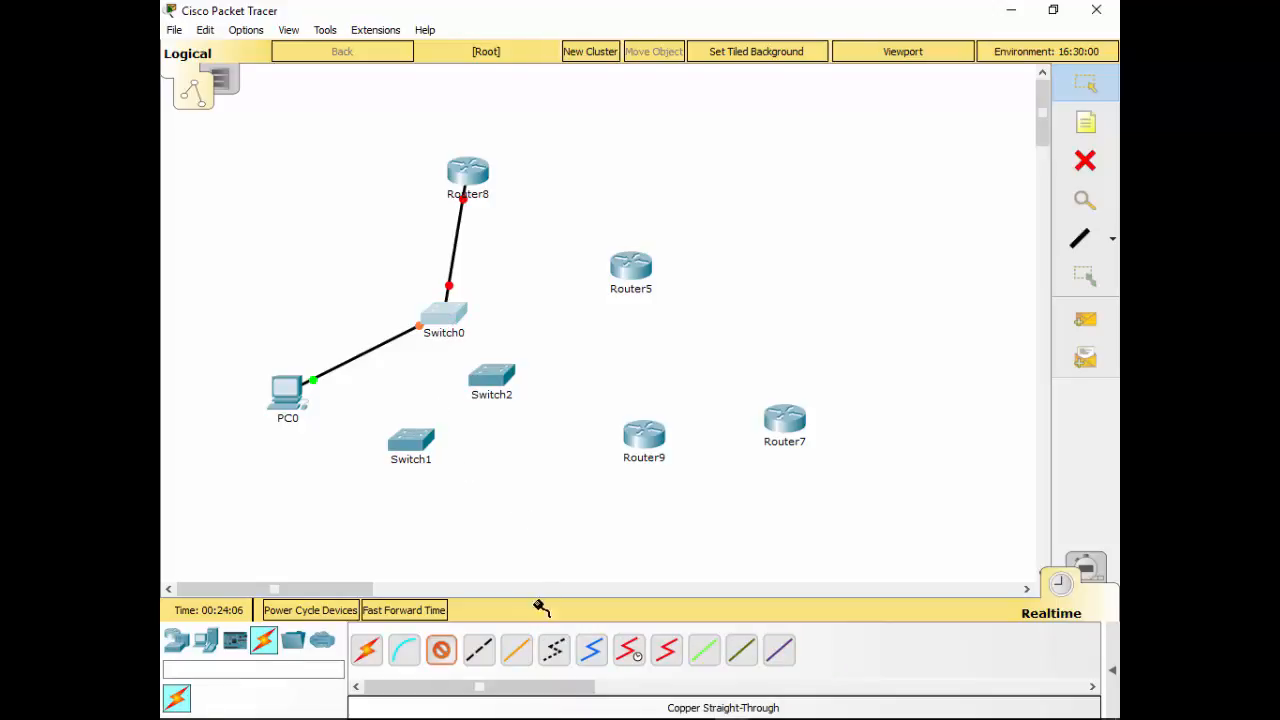
pyautogui.click(478, 650)
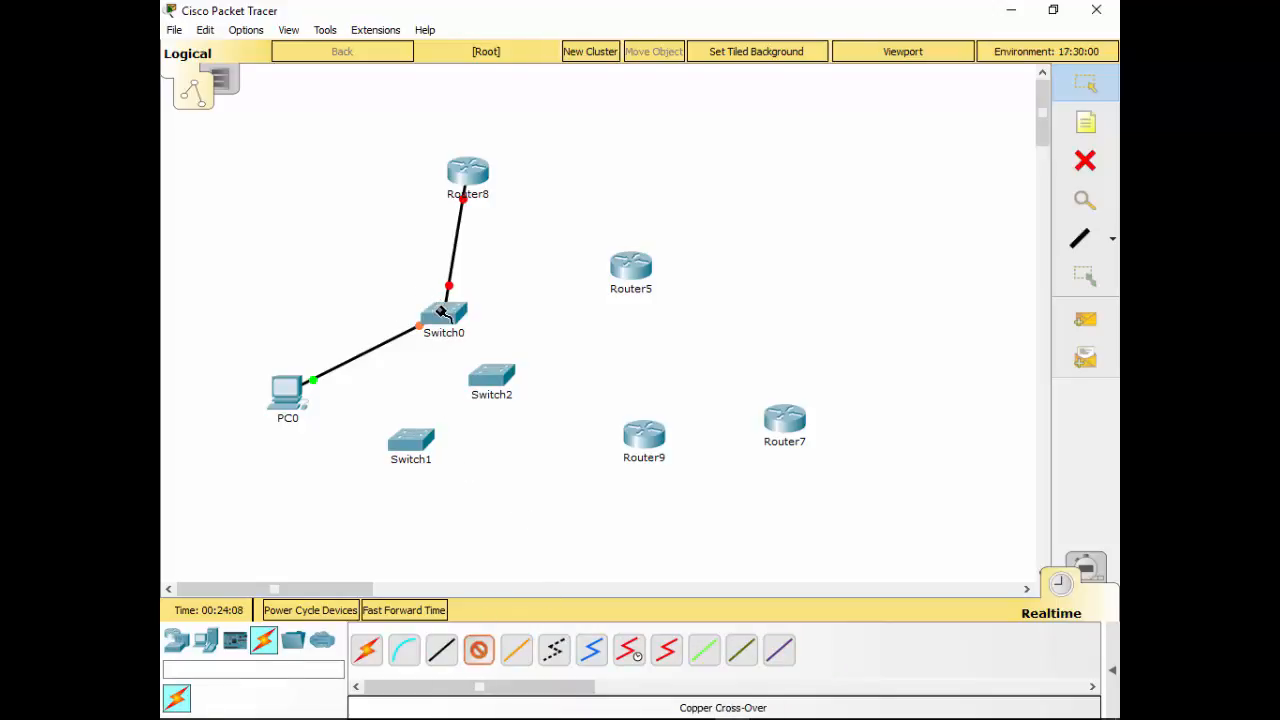
pyautogui.click(442, 309)
pyautogui.click(514, 36)
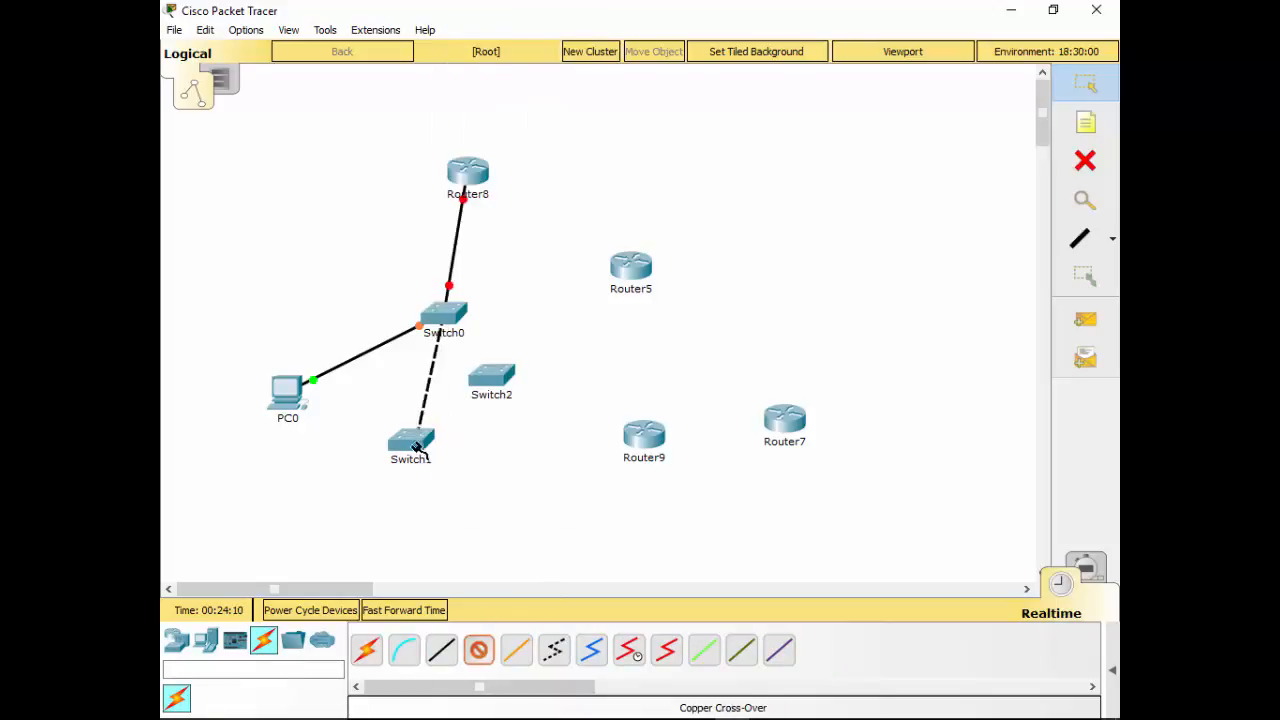
pyautogui.click(411, 438)
pyautogui.click(471, 34)
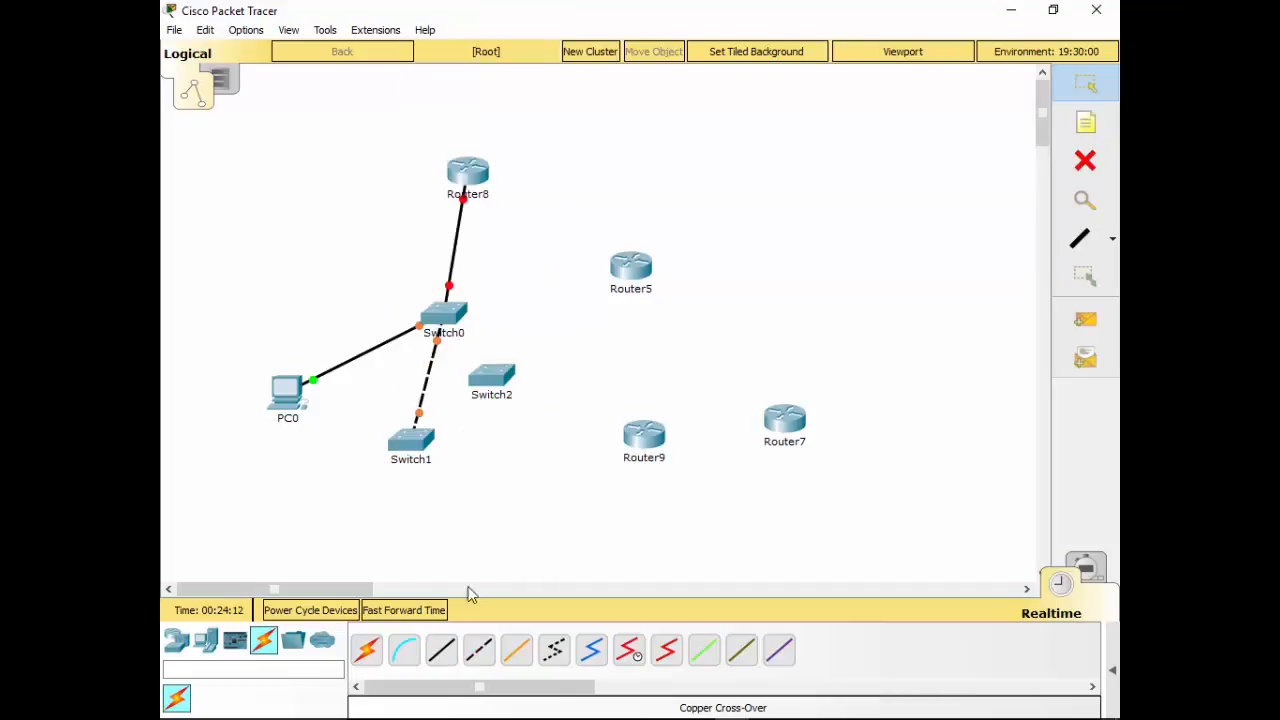
# Connect Switch1's FastEthernet0/2 port to Switch2's FastEthernet0/1 port with a Copper Cross-Over cable.
pyautogui.click(478, 650)
pyautogui.click(410, 440)
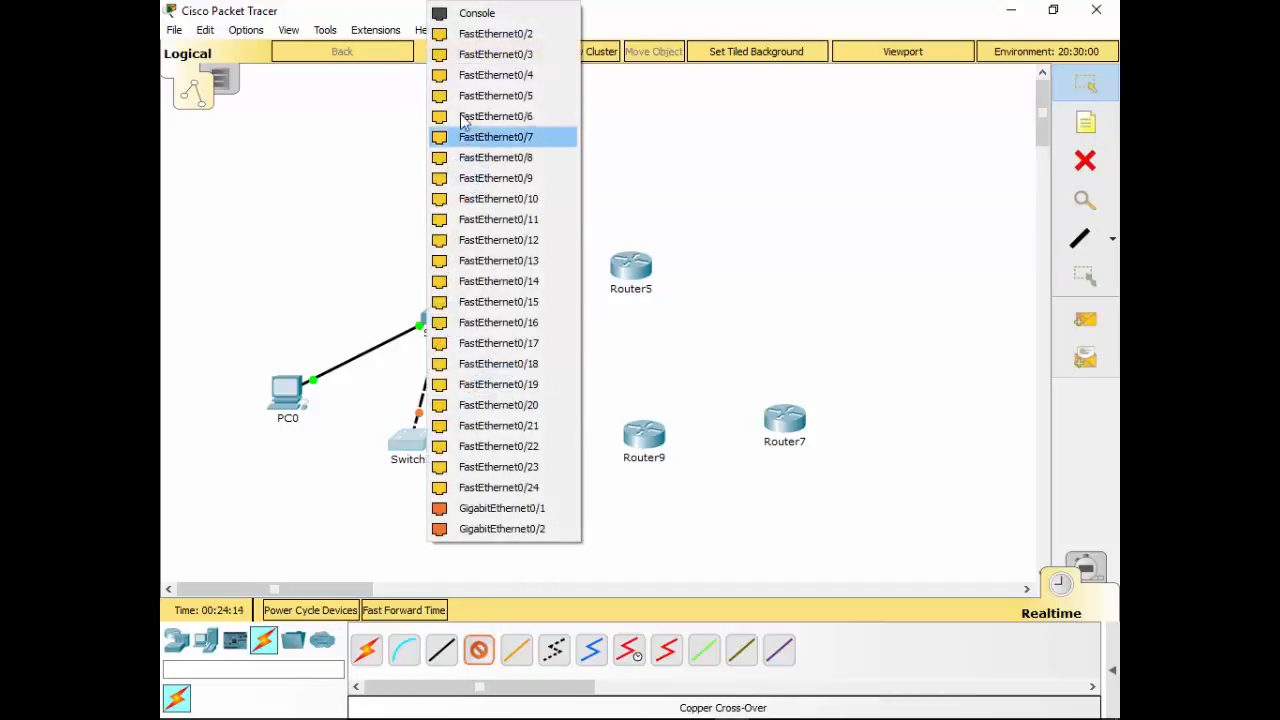
pyautogui.click(495, 34)
pyautogui.click(486, 376)
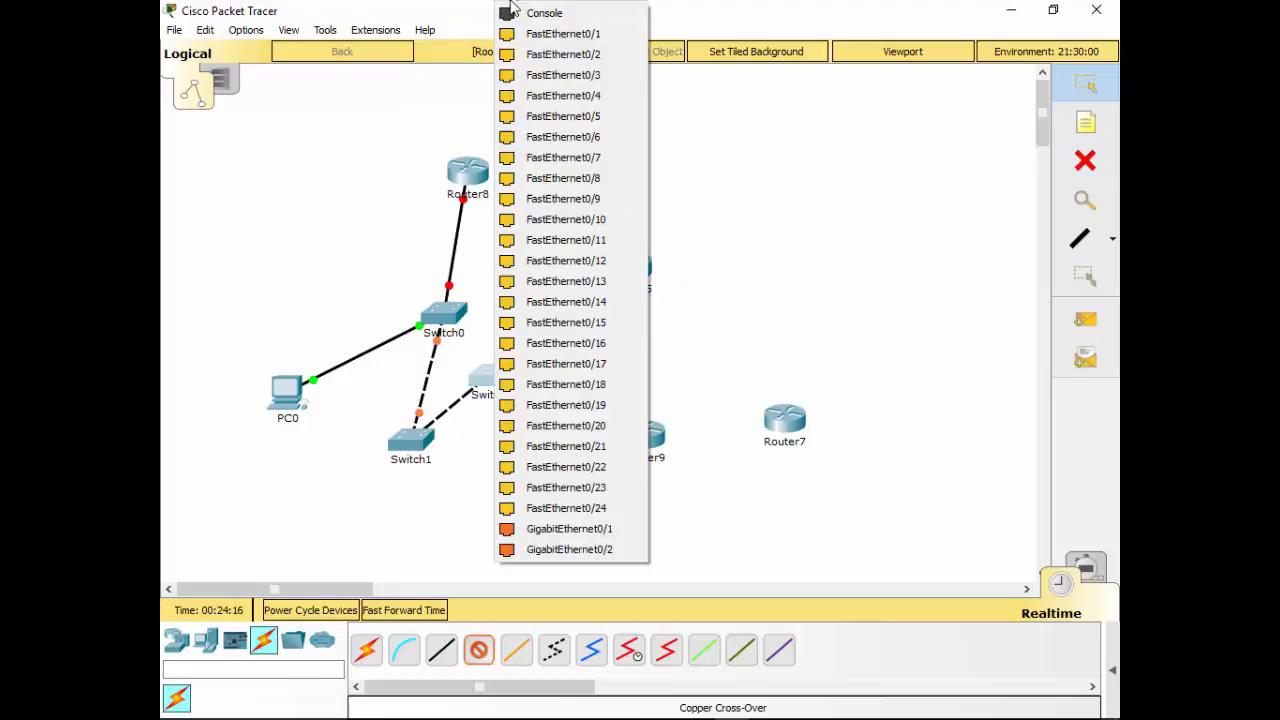
pyautogui.click(550, 33)
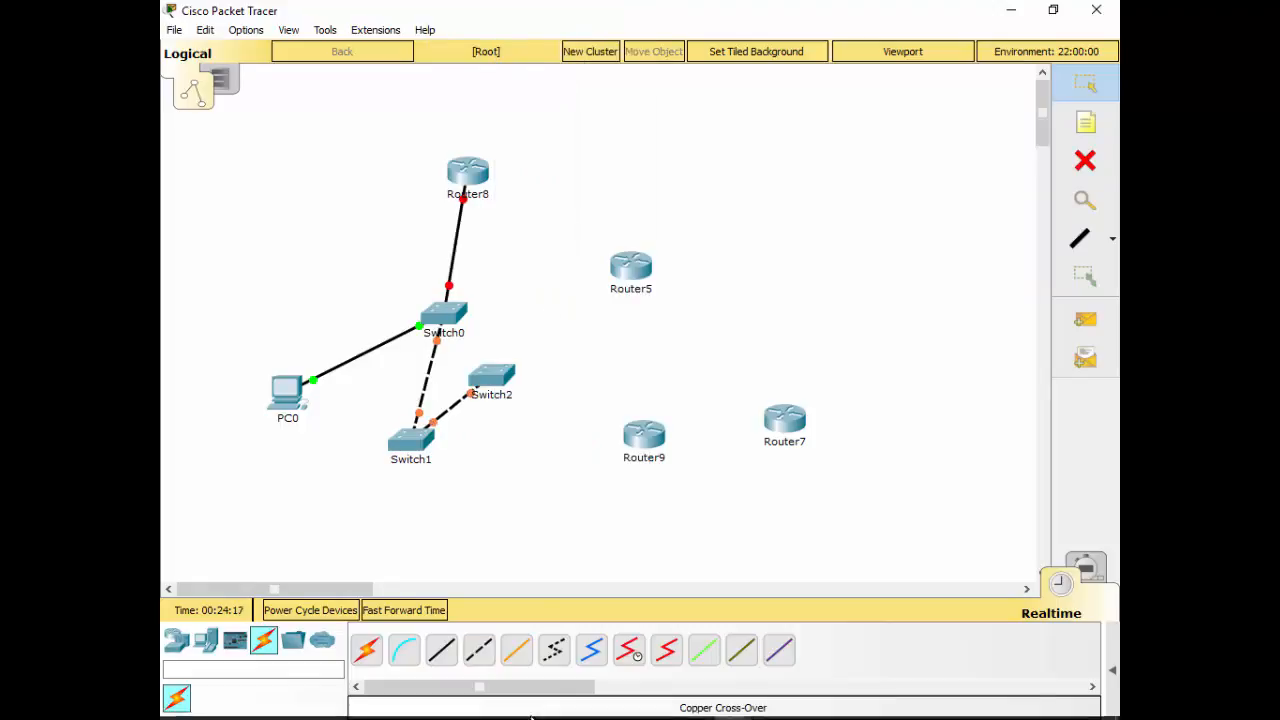
# Connect Switch2's FastEthernet0/2 port to Switch0's FastEthernet0/4 port with a Copper Cross-Over cable, and move Switch2 level with Switch1.
pyautogui.click(491, 377)
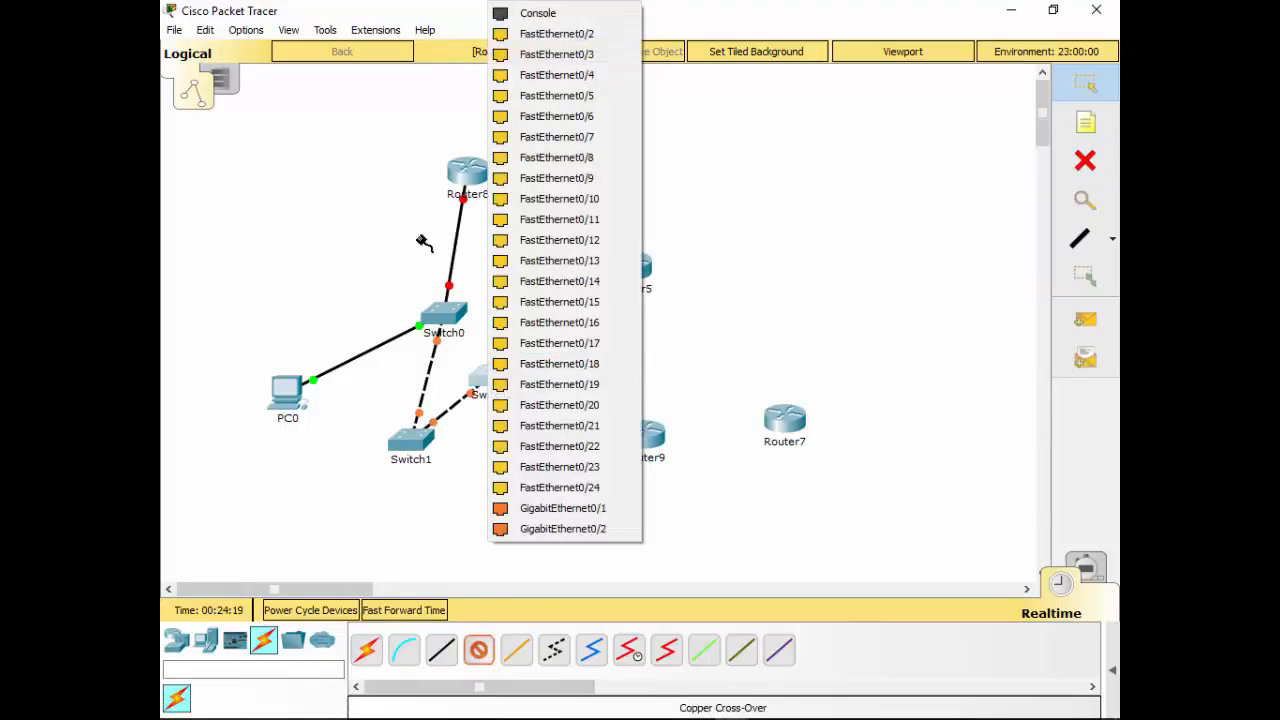
pyautogui.click(550, 34)
pyautogui.click(443, 314)
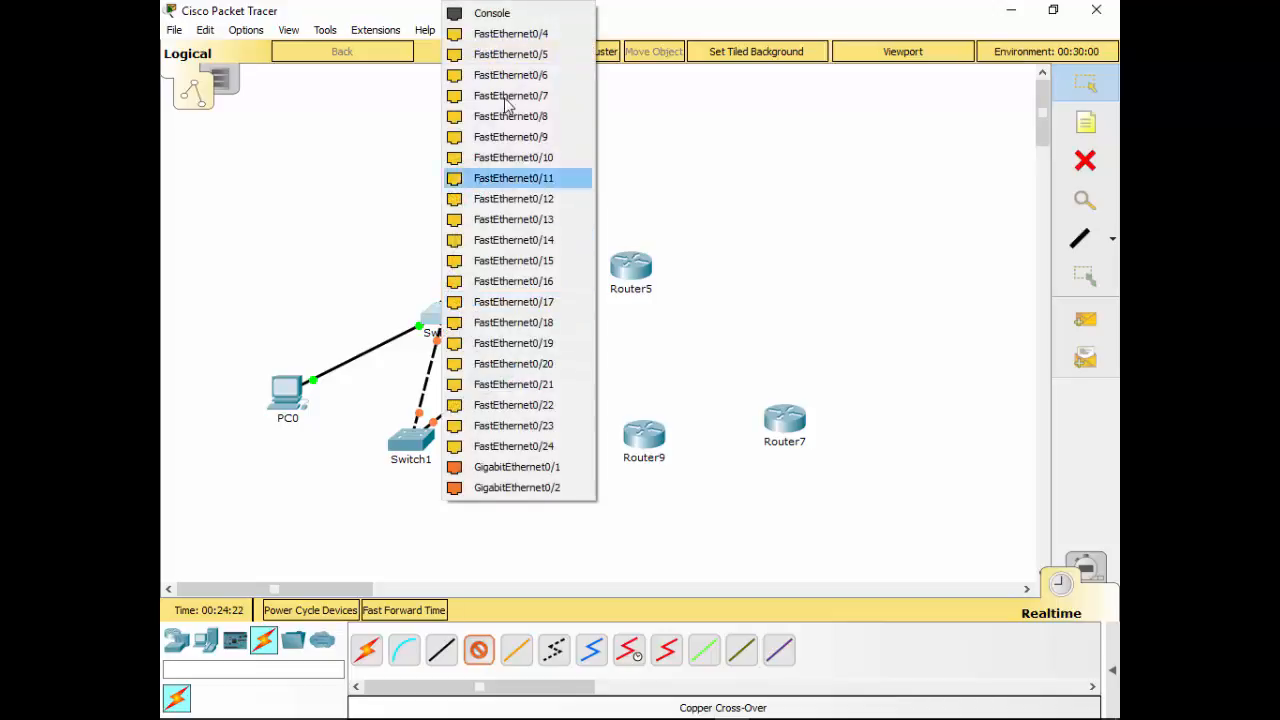
pyautogui.click(500, 34)
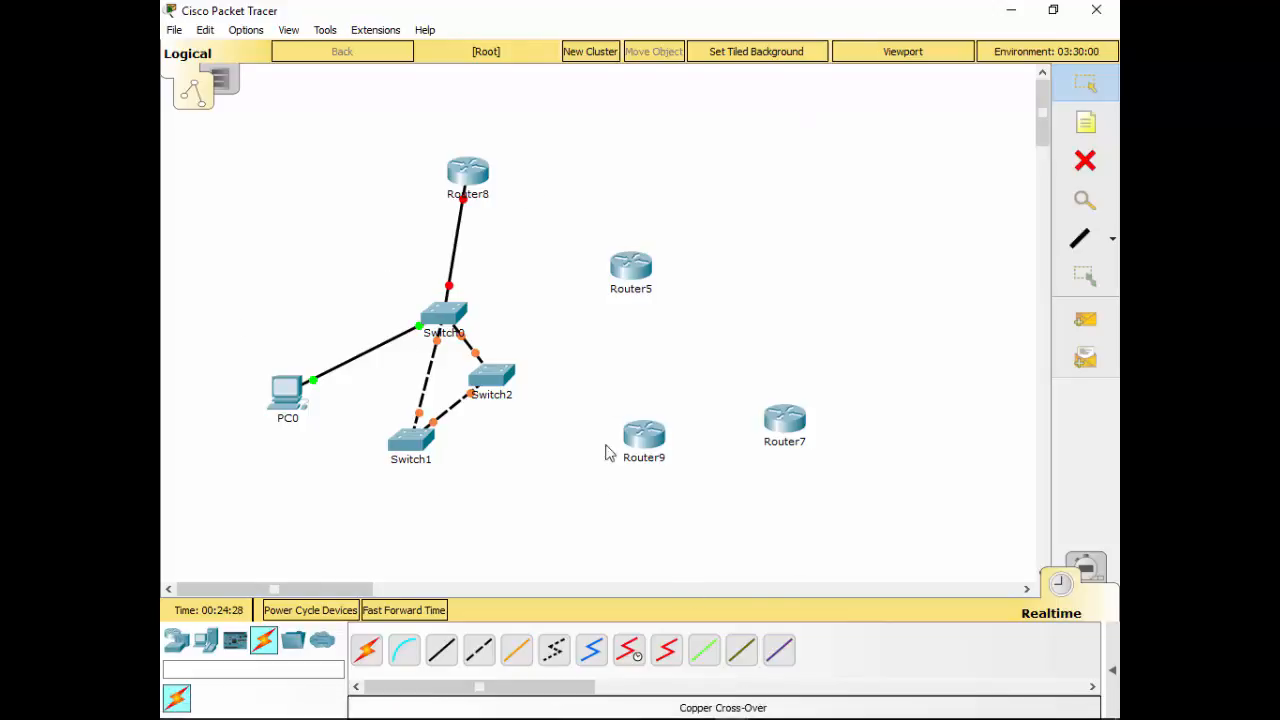
pyautogui.moveTo(494, 372); pyautogui.dragTo(535, 432)
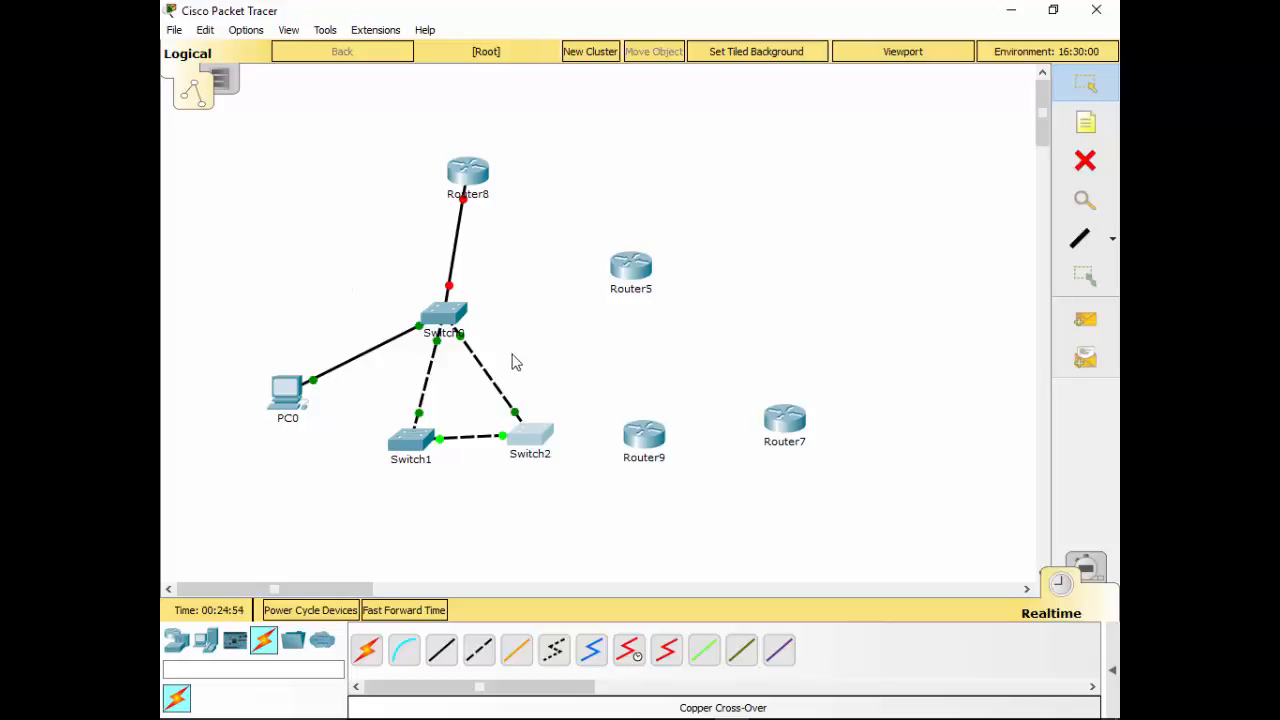
# Open Switch2's command line, enter privileged mode with en, and end the session with exit.
pyautogui.click(531, 437)
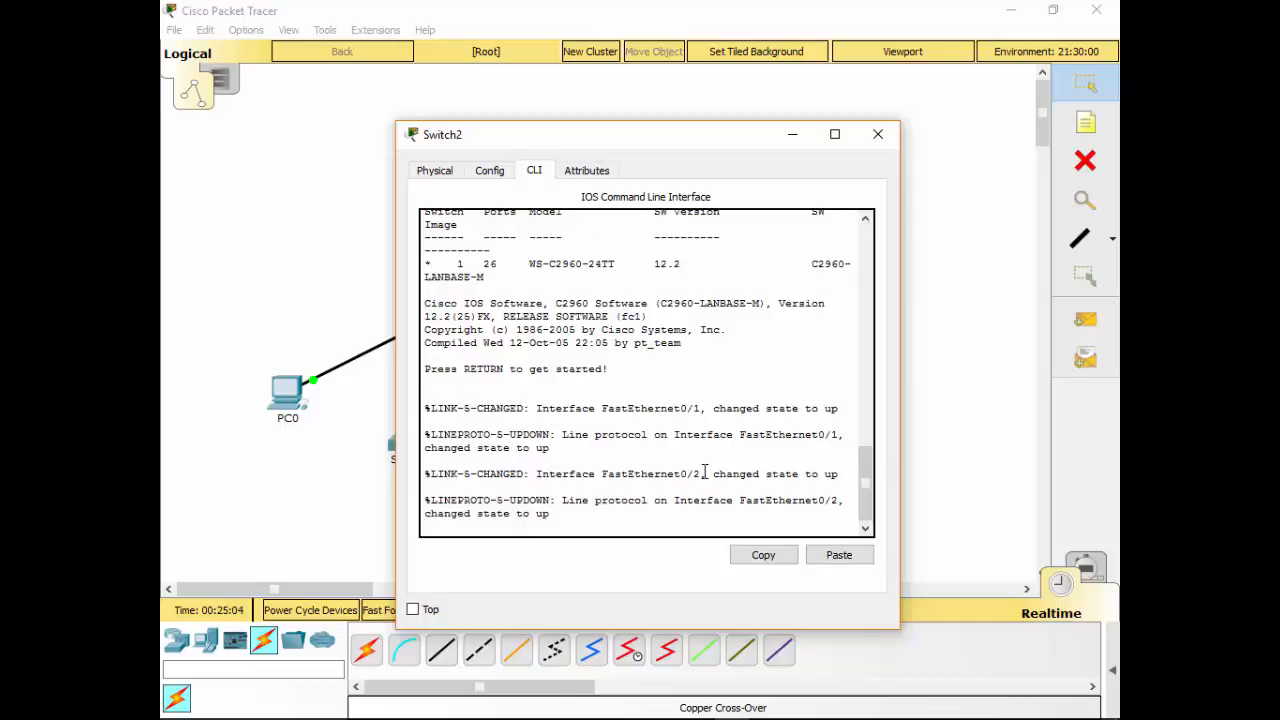
pyautogui.press('Return')
pyautogui.write('en')
pyautogui.press('Return')
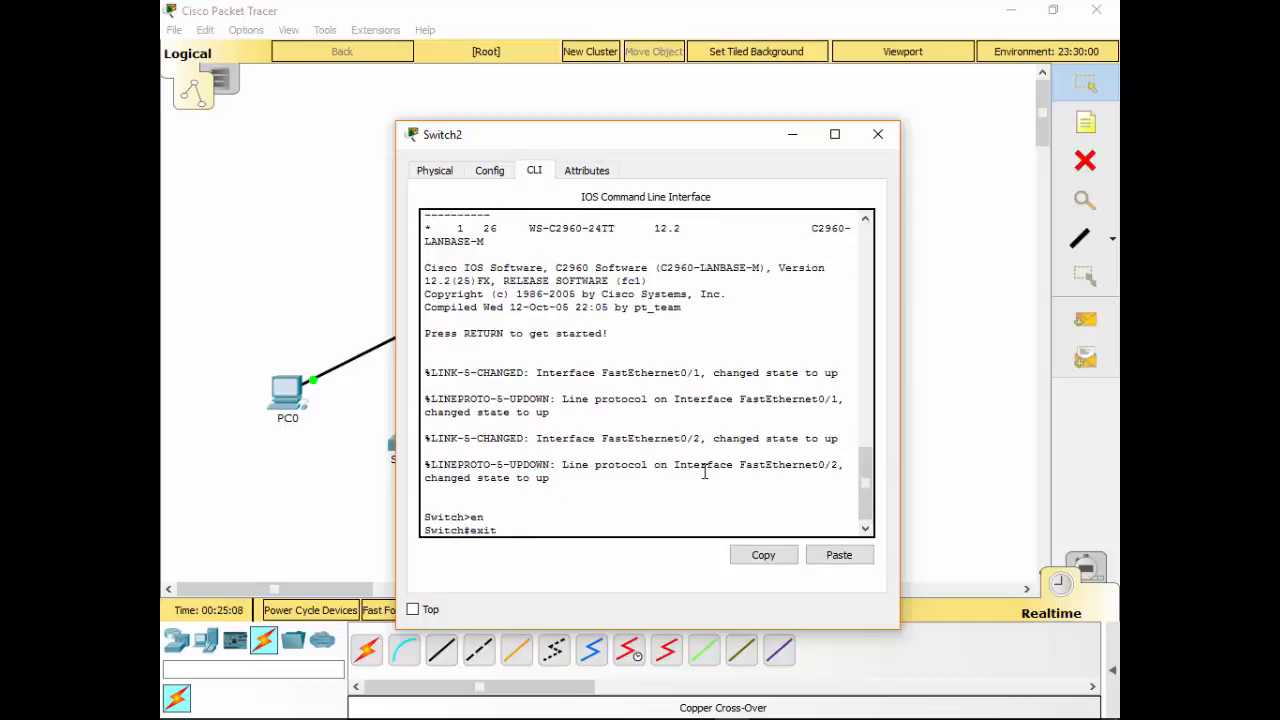
pyautogui.write('exit')
pyautogui.press('Return')
# Start a new Switch2 session in privileged mode, run show spanning-tree, examine the Fa0/2 port's role and status, and close the window.
pyautogui.press('Return')
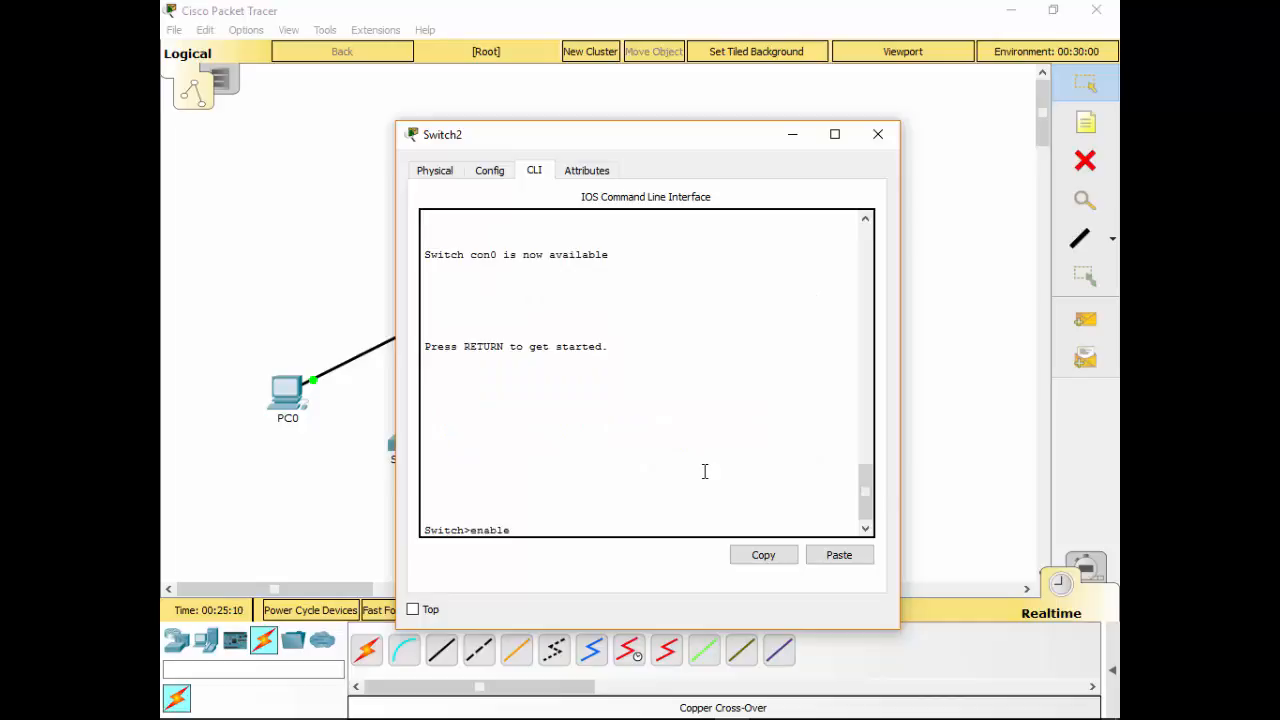
pyautogui.write('enable')
pyautogui.press('Return')
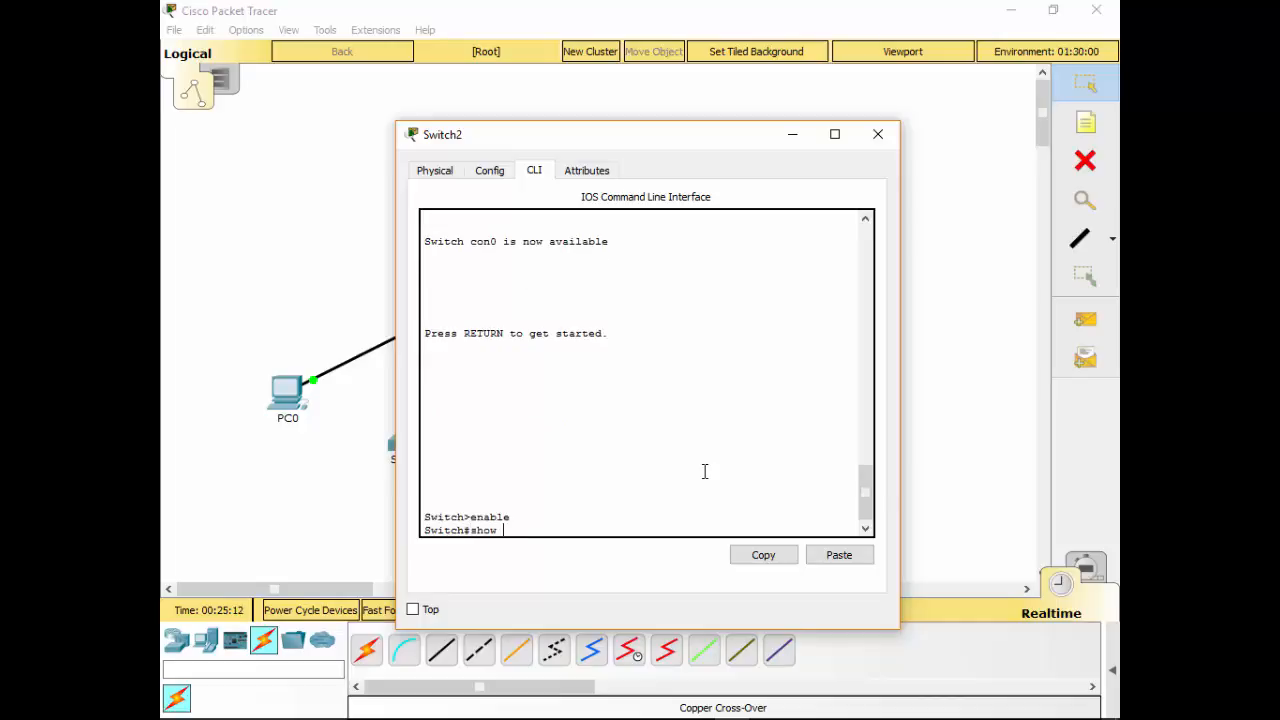
pyautogui.press('Tab')
pyautogui.press('Return')
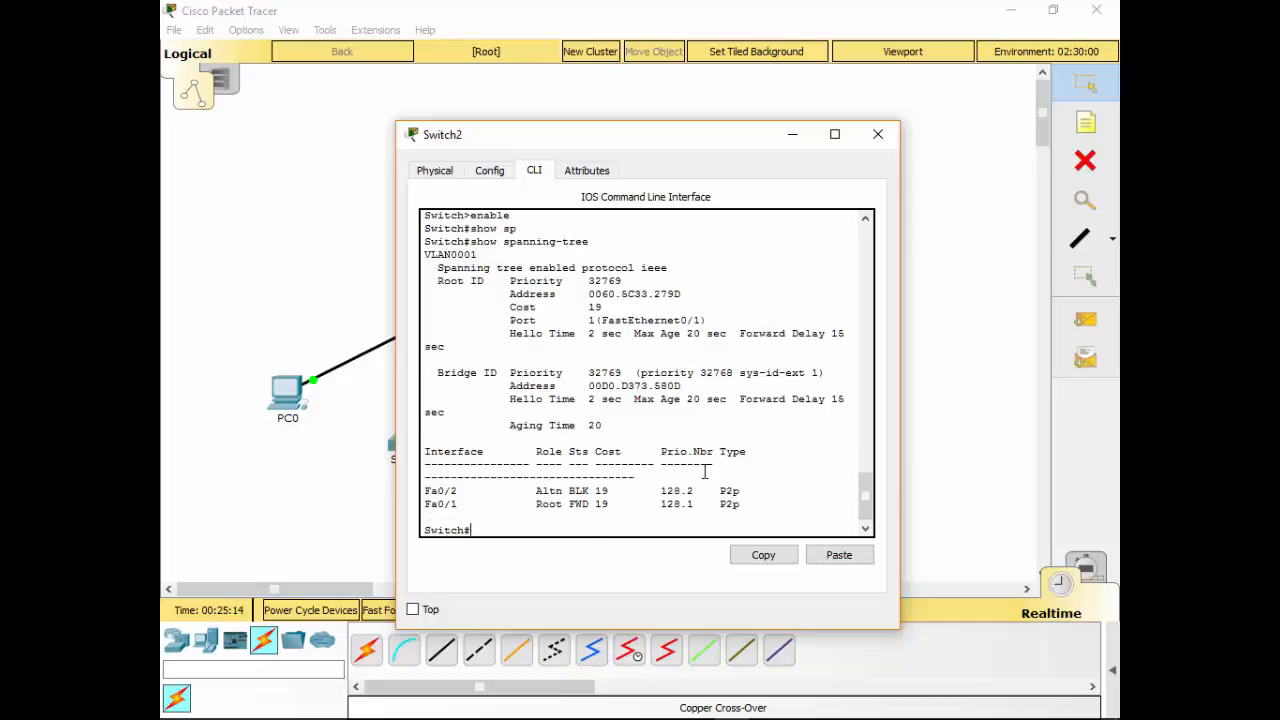
pyautogui.moveTo(532, 490); pyautogui.dragTo(612, 490)
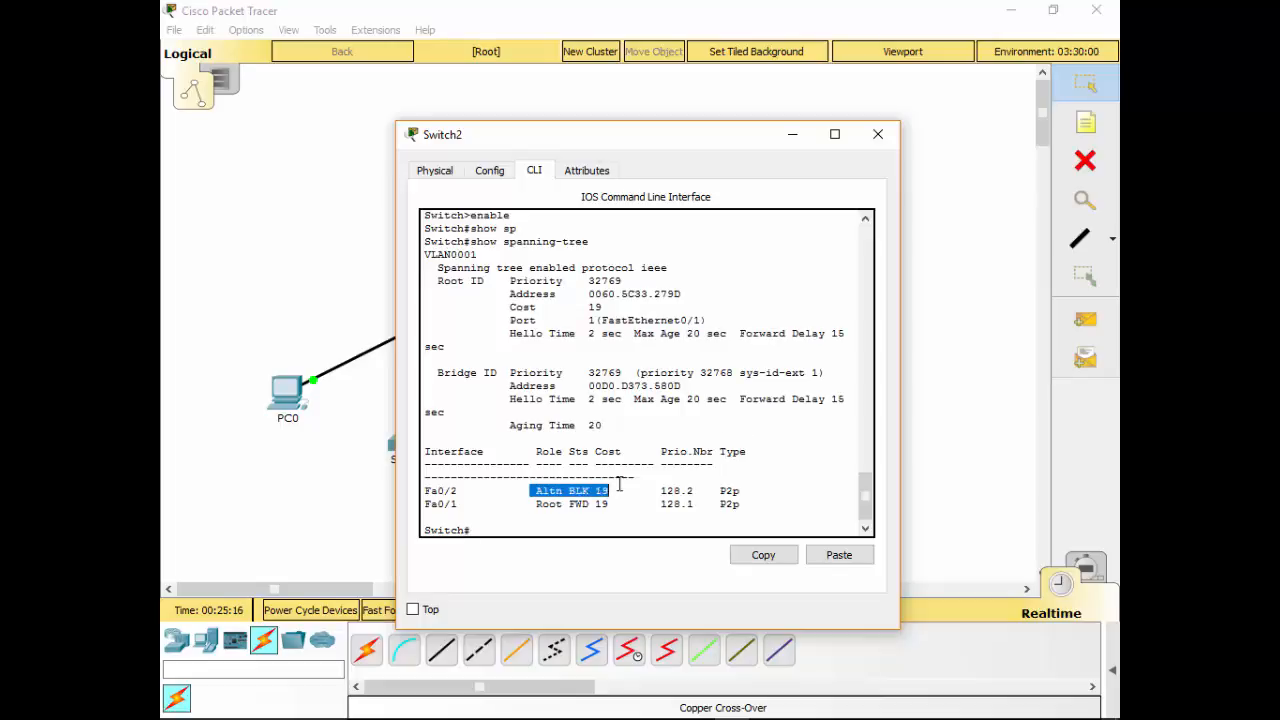
pyautogui.click(878, 134)
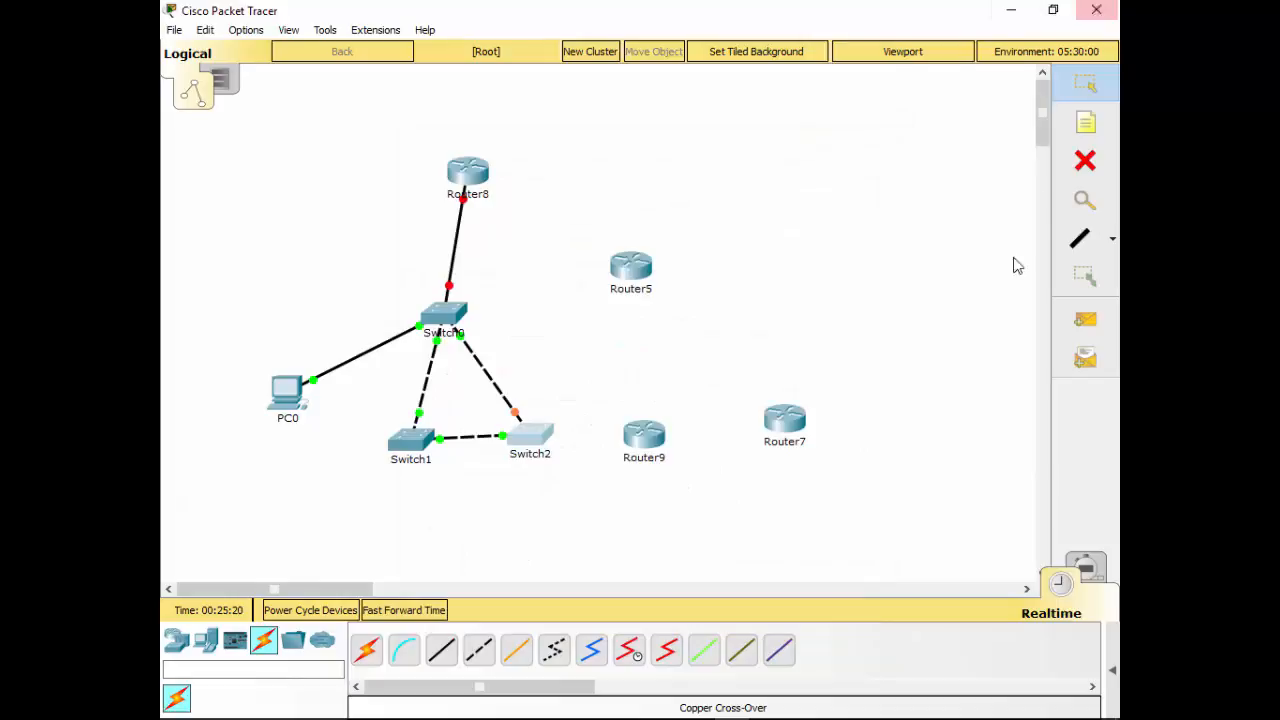
# Delete Switch2 and Switch1 from the topology, and return to the selection tool.
pyautogui.click(1085, 160)
pyautogui.click(632, 392)
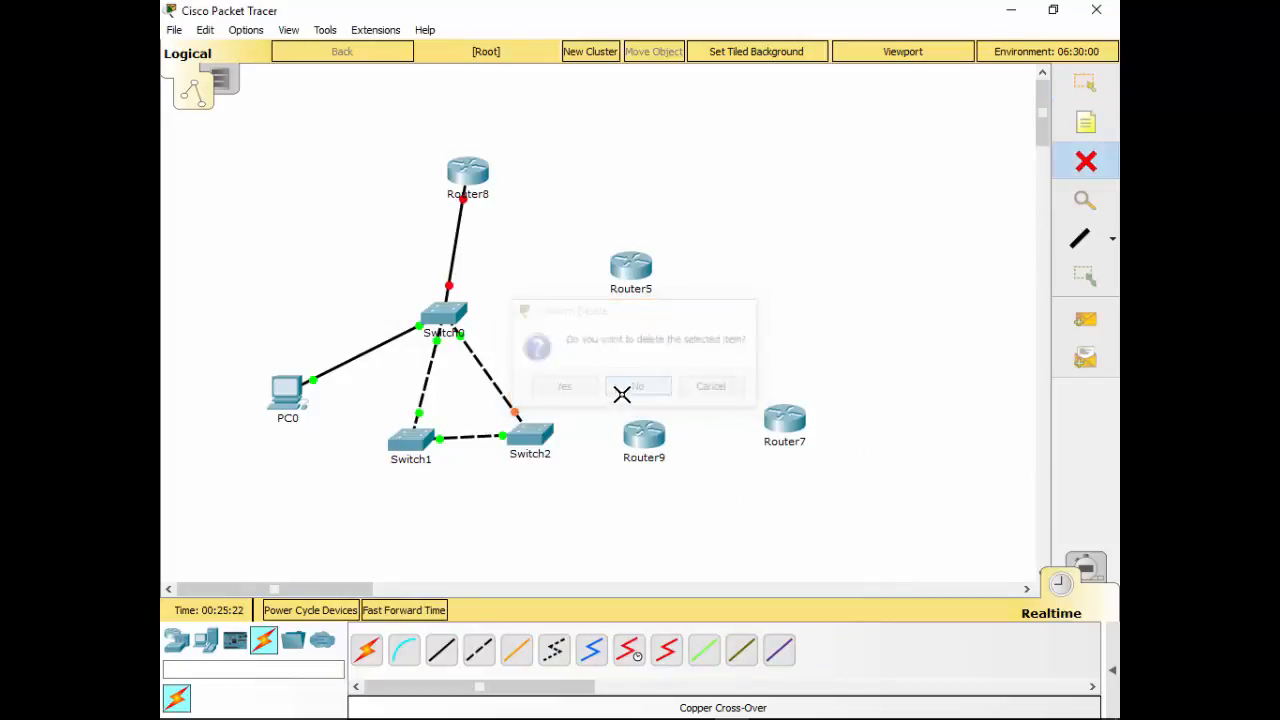
pyautogui.click(528, 436)
pyautogui.click(424, 438)
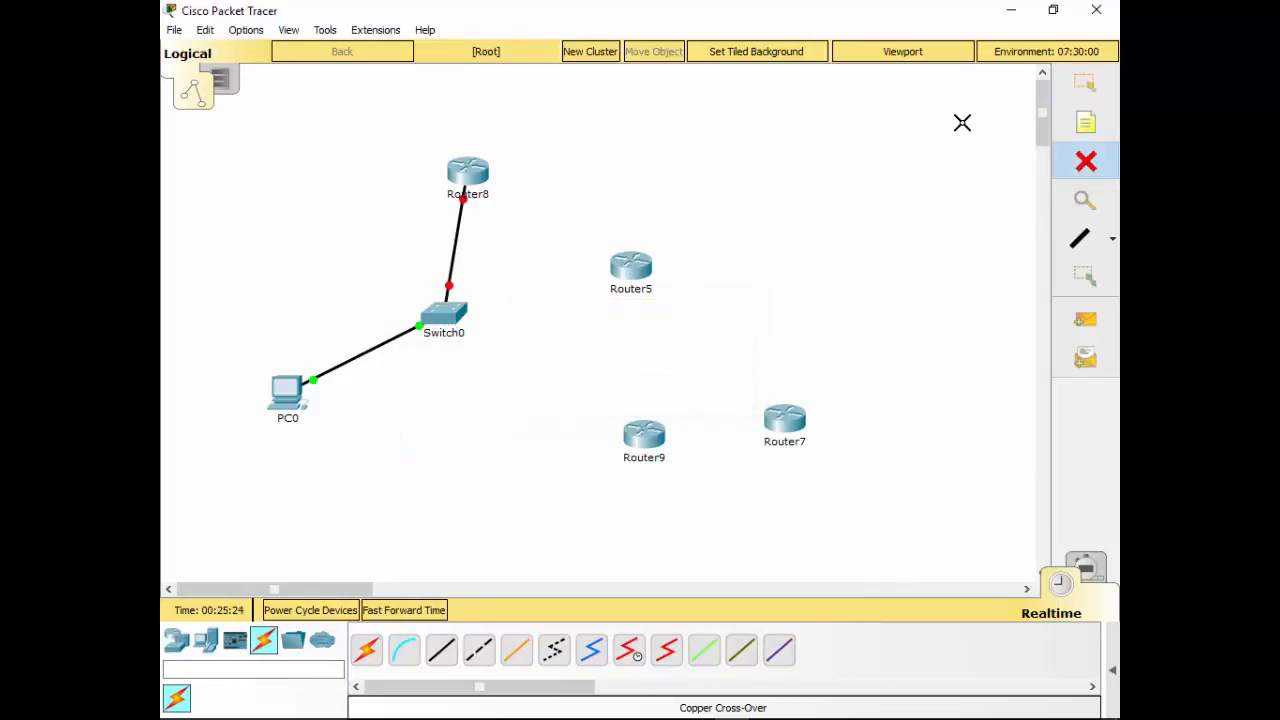
pyautogui.click(1085, 82)
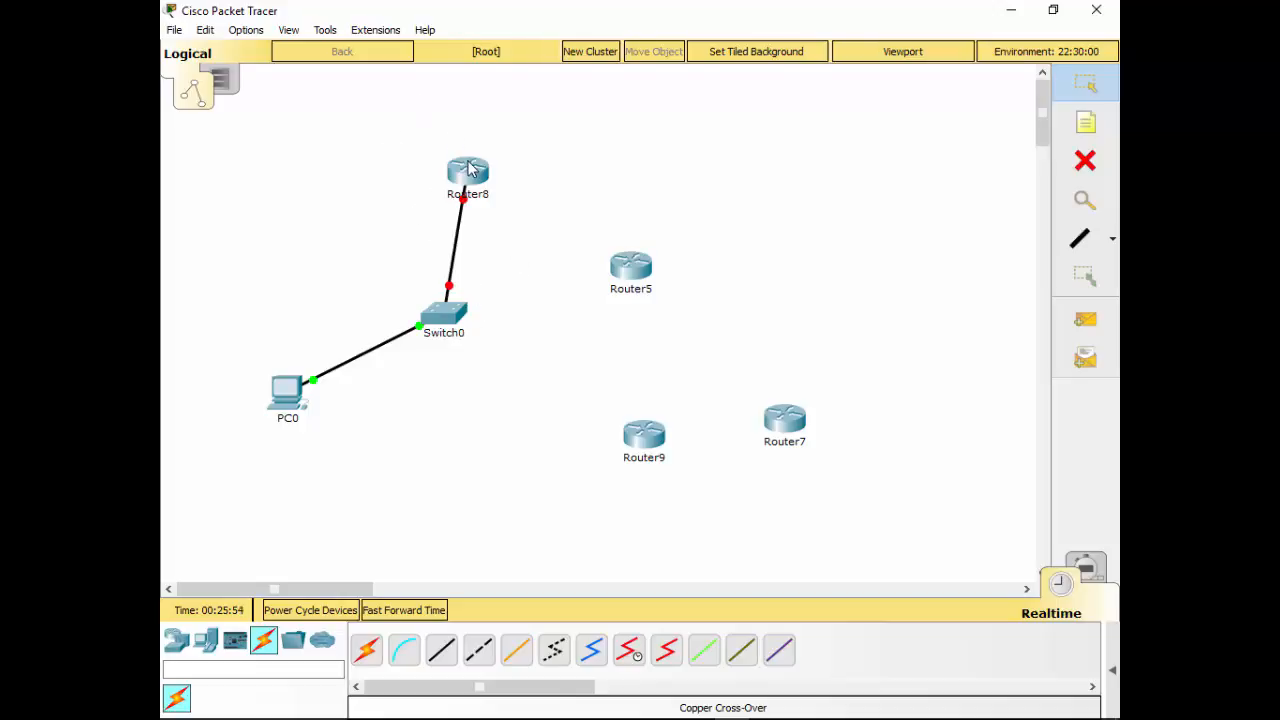
# Shift Router8 slightly toward Router5, decline the initial configuration dialog with n in its command line, and have its window open.
pyautogui.moveTo(456, 176); pyautogui.dragTo(487, 205)
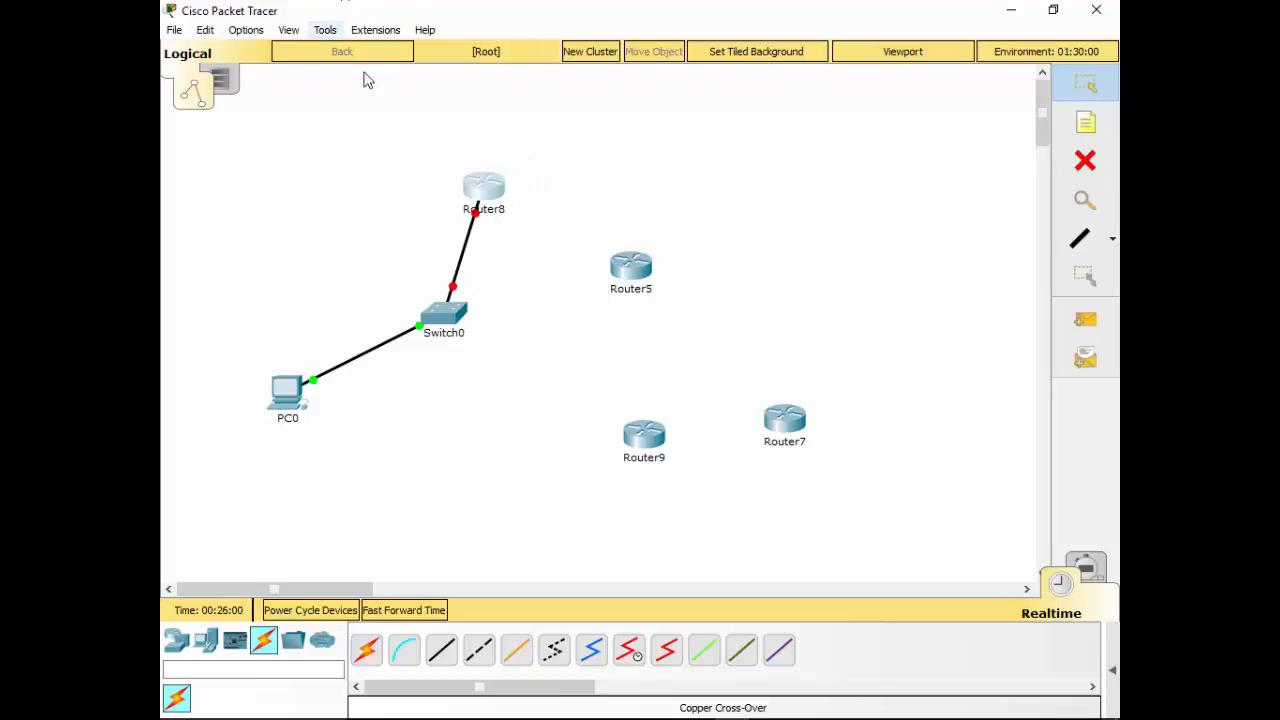
pyautogui.click(485, 188)
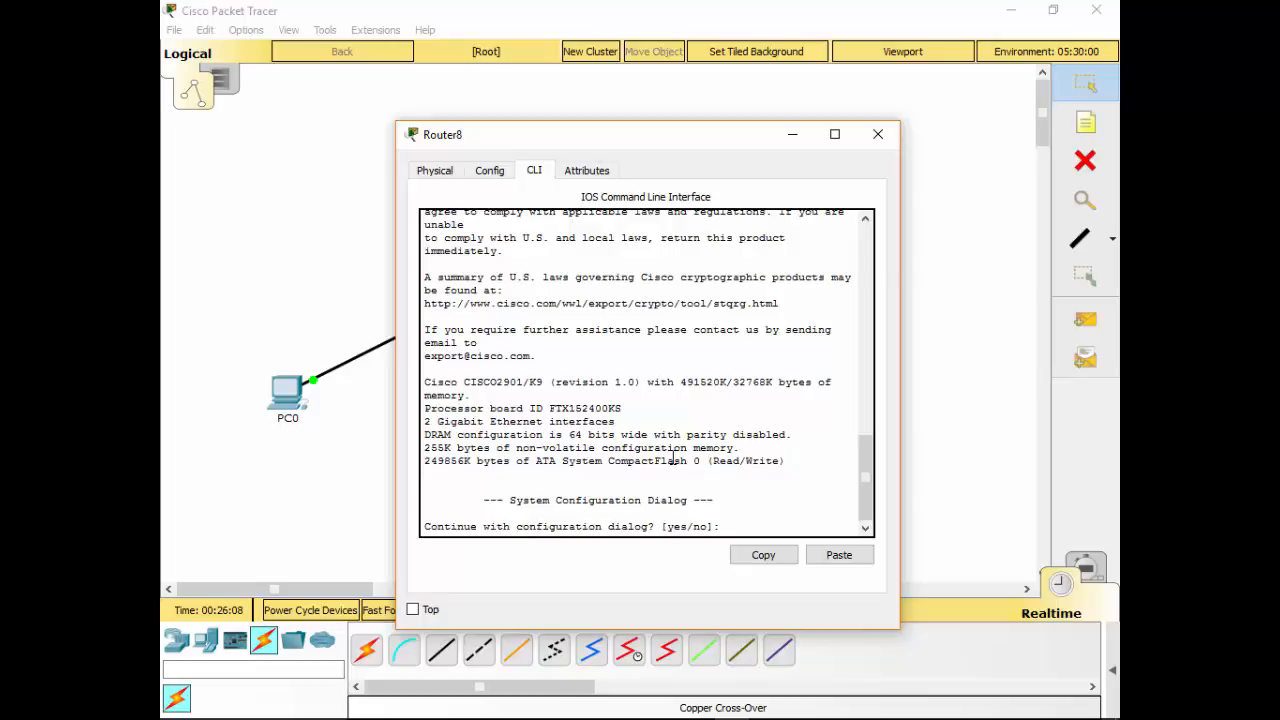
pyautogui.write('n')
pyautogui.press('Return')
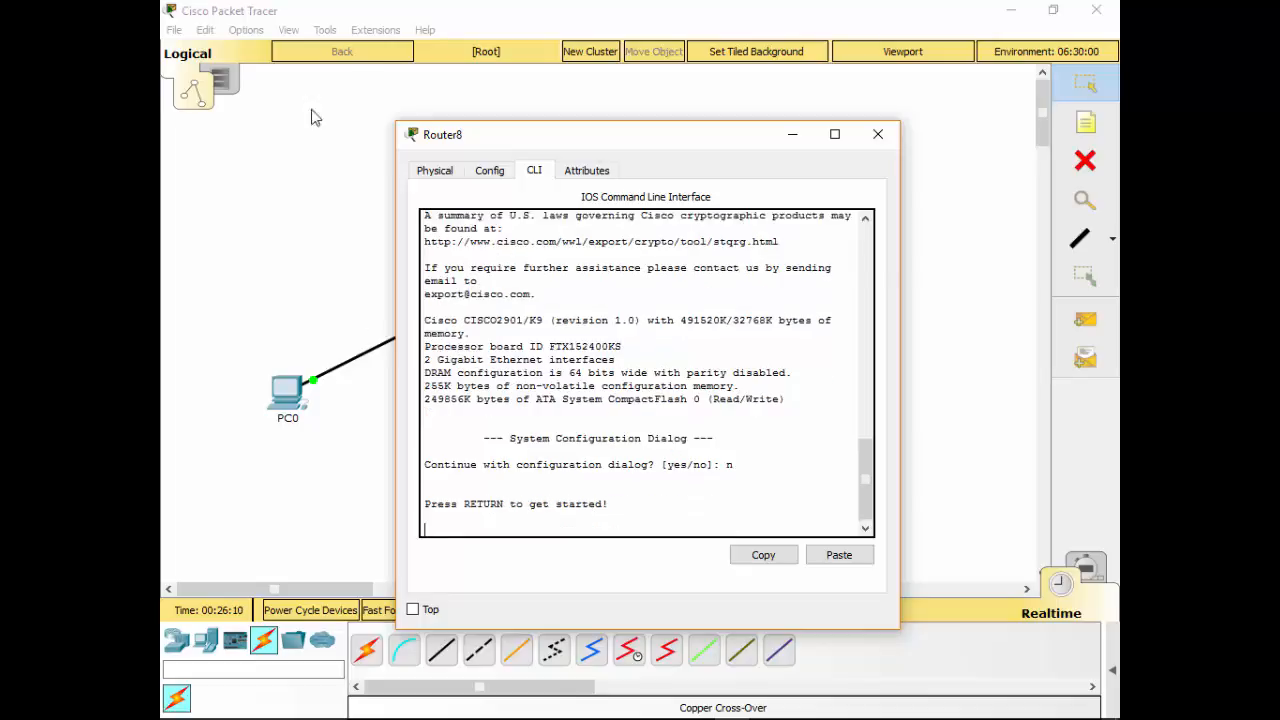
pyautogui.moveTo(558, 116); pyautogui.dragTo(636, 206)
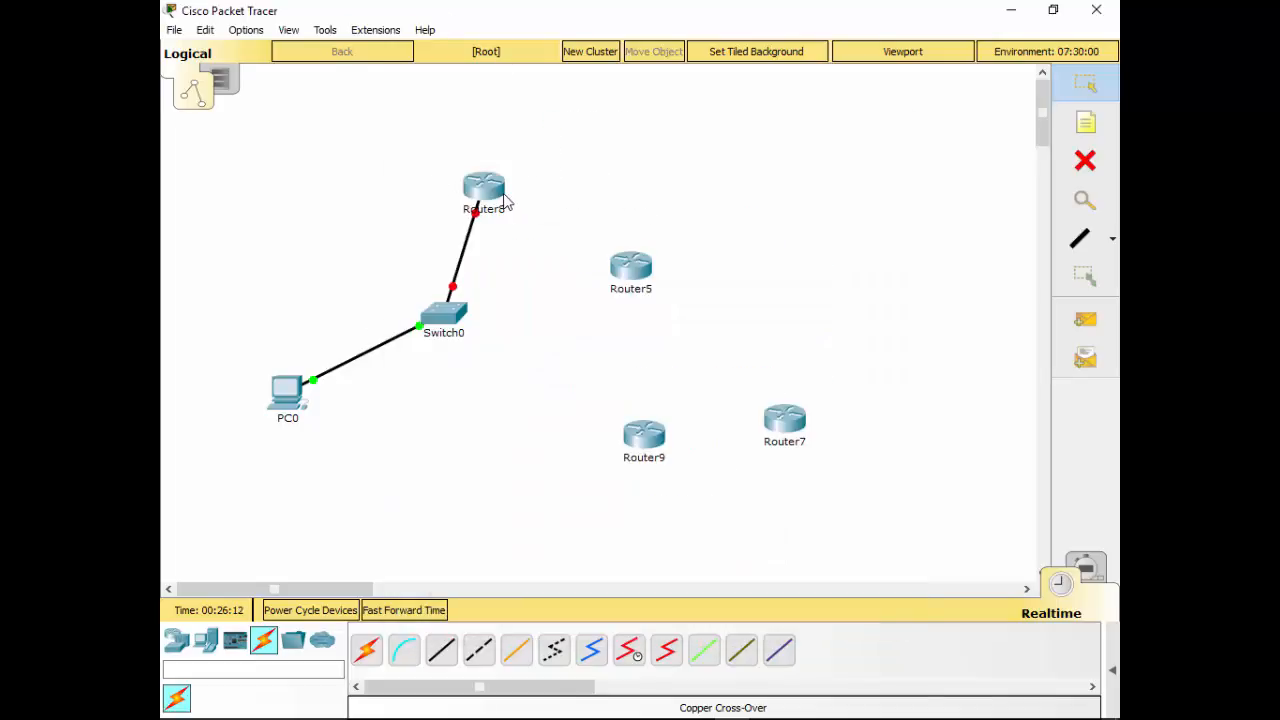
pyautogui.click(505, 200)
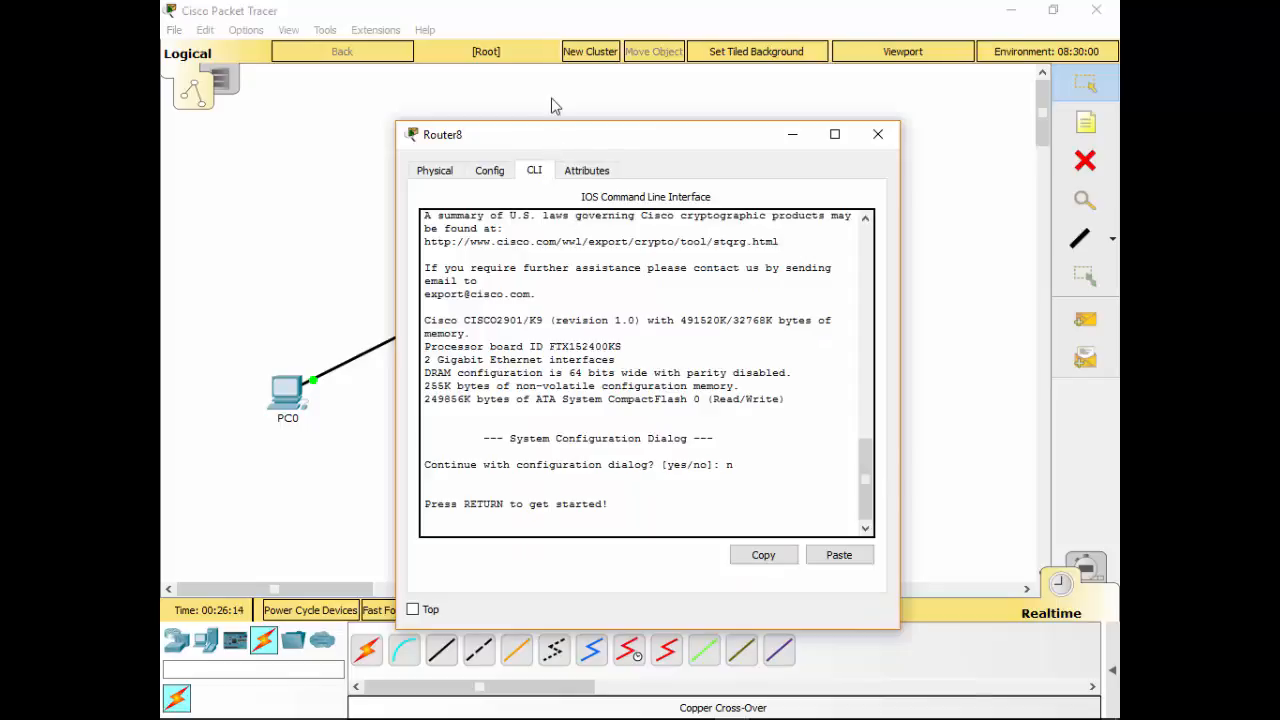
# Enter privileged mode on Router8 with enable, and enter global configuration mode with conf t.
pyautogui.press('Return')
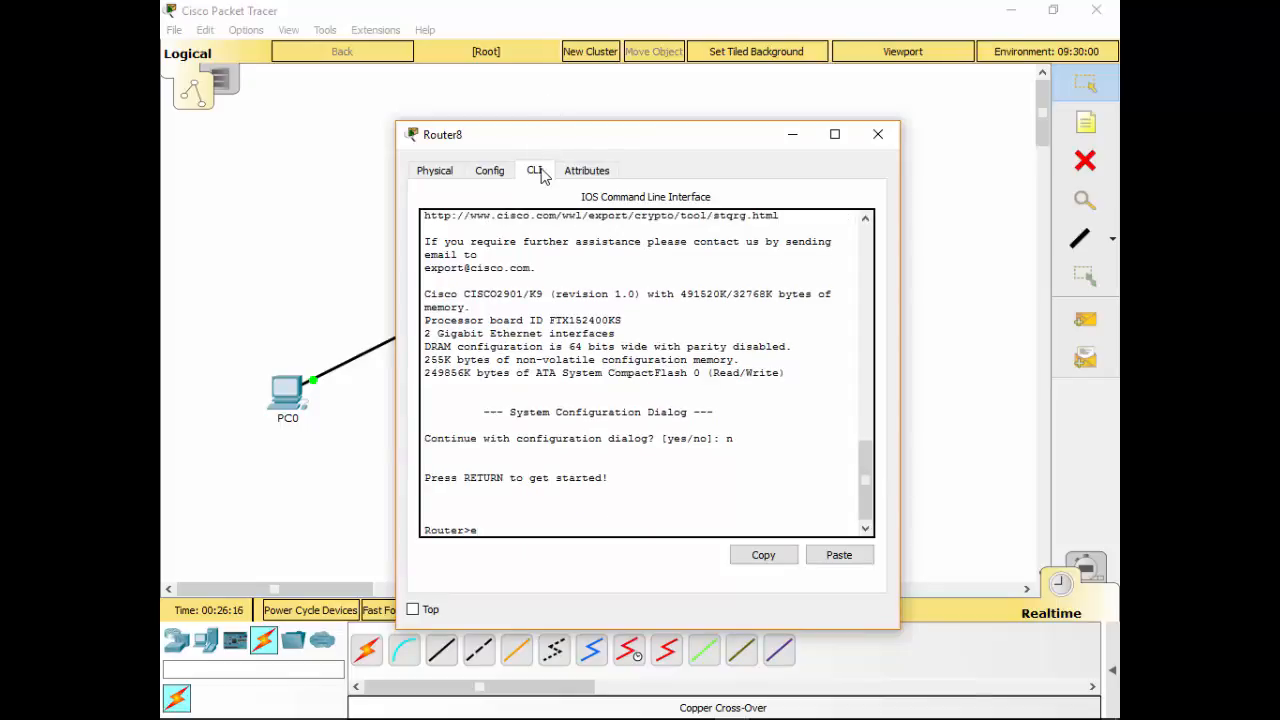
pyautogui.write('ena')
pyautogui.press('Tab')
pyautogui.press('Return')
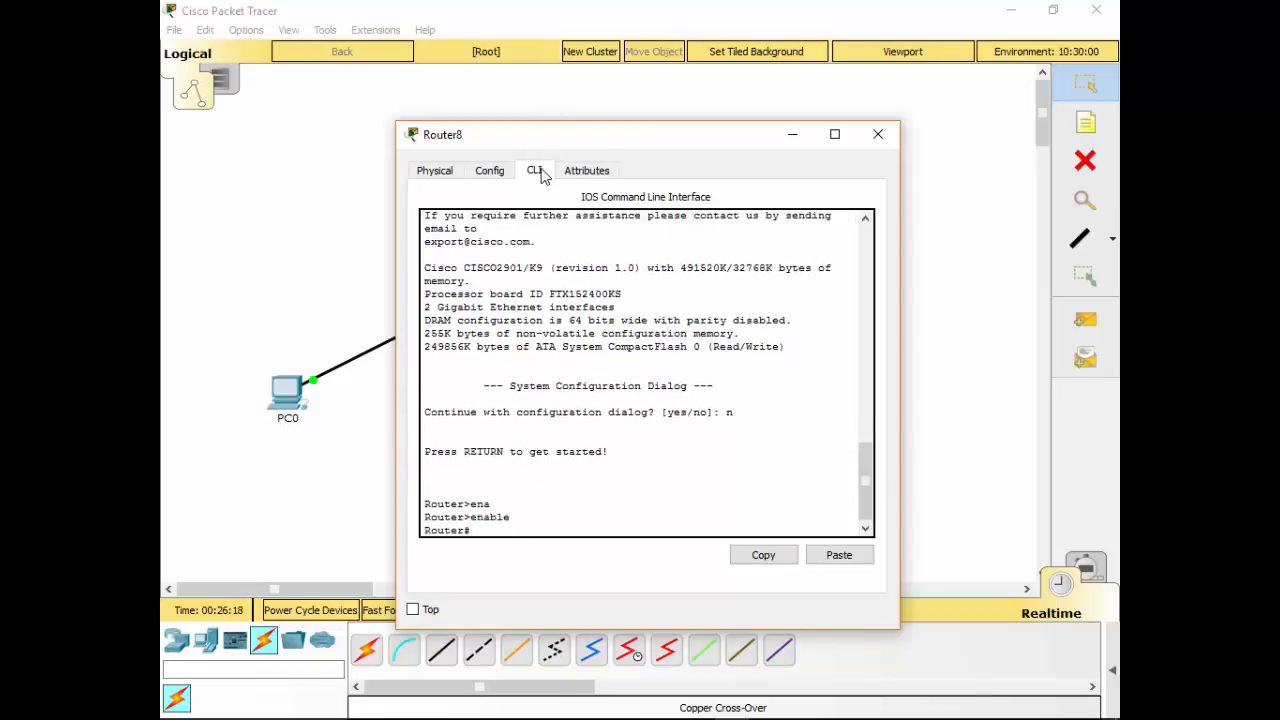
pyautogui.write('conf t')
pyautogui.press('Return')
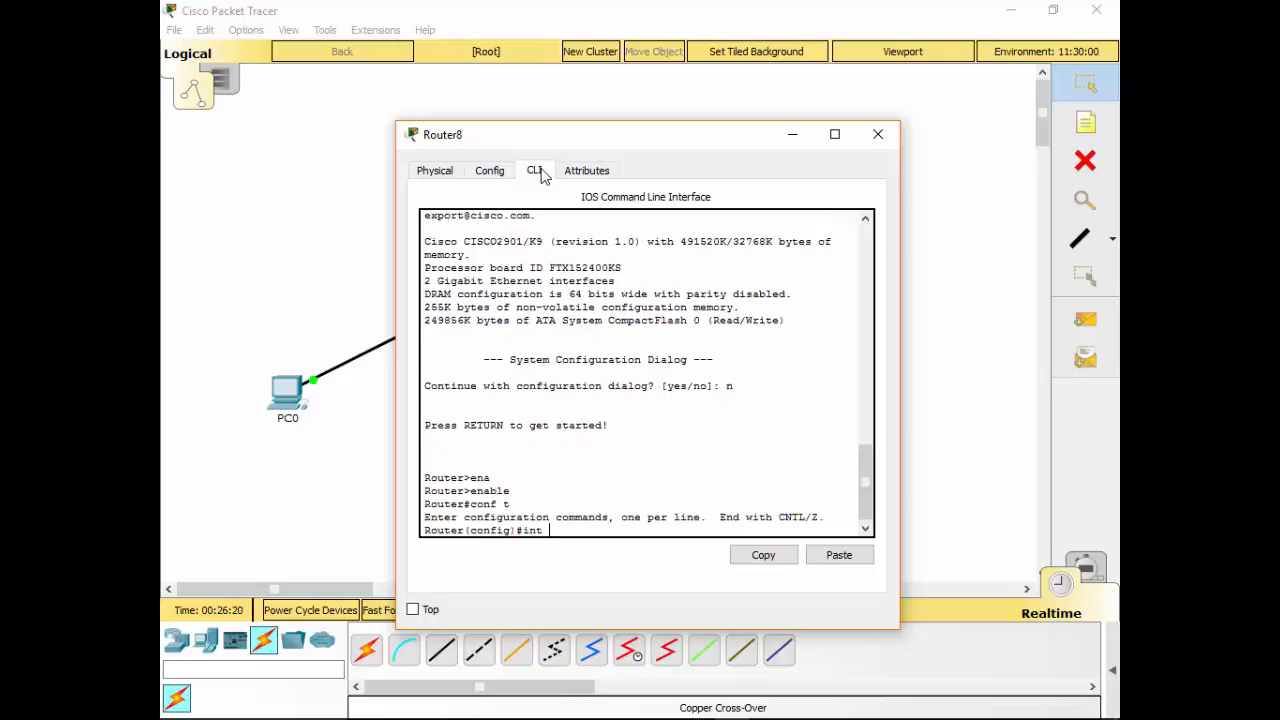
# Enter configuration of Router8's interface gigabitEthernet 0/0 and enable it with no shutdown.
pyautogui.write('int')
pyautogui.press('Tab')
pyautogui.write('g')
pyautogui.press('Tab')
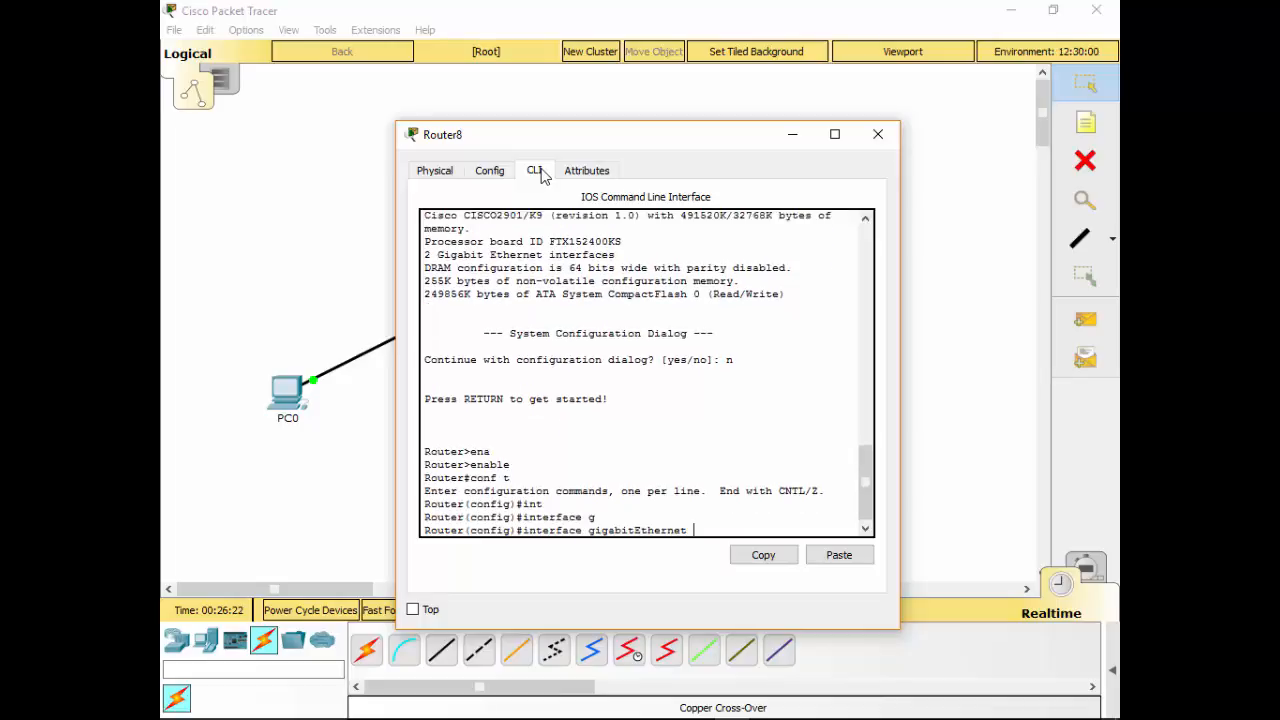
pyautogui.write('0/0')
pyautogui.press('Return')
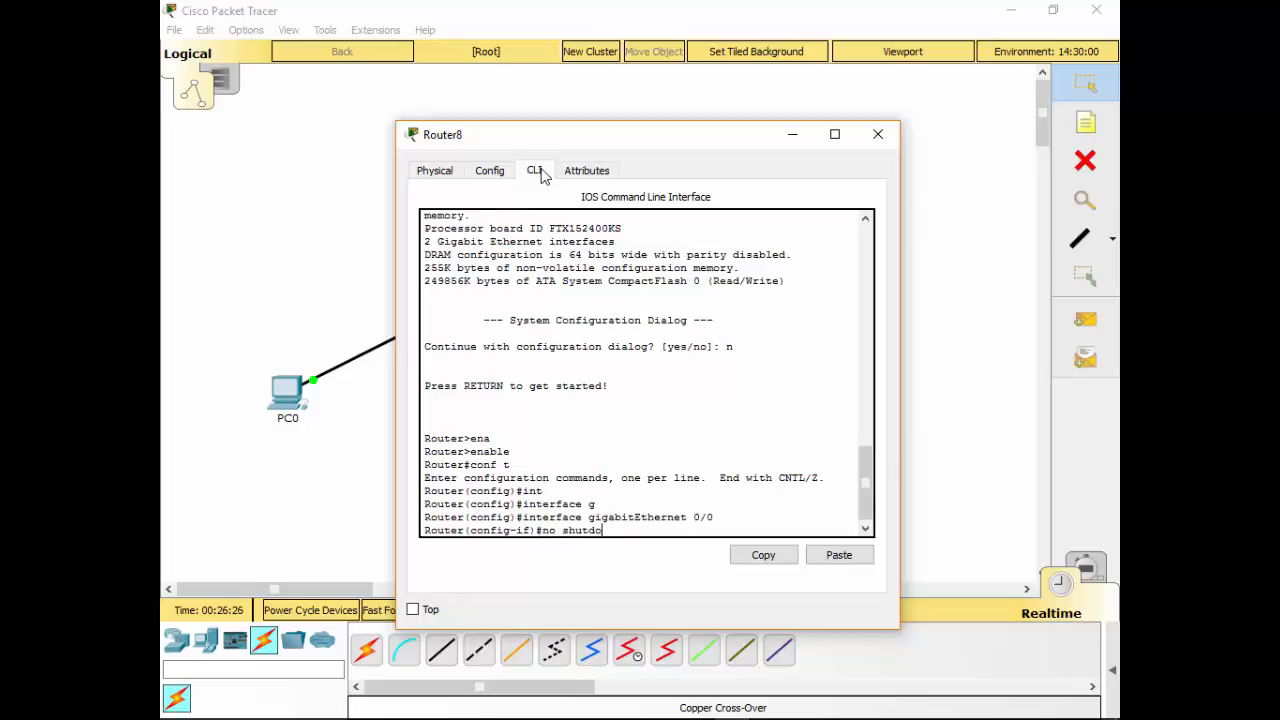
pyautogui.write('no shutdown')
pyautogui.press('Return')
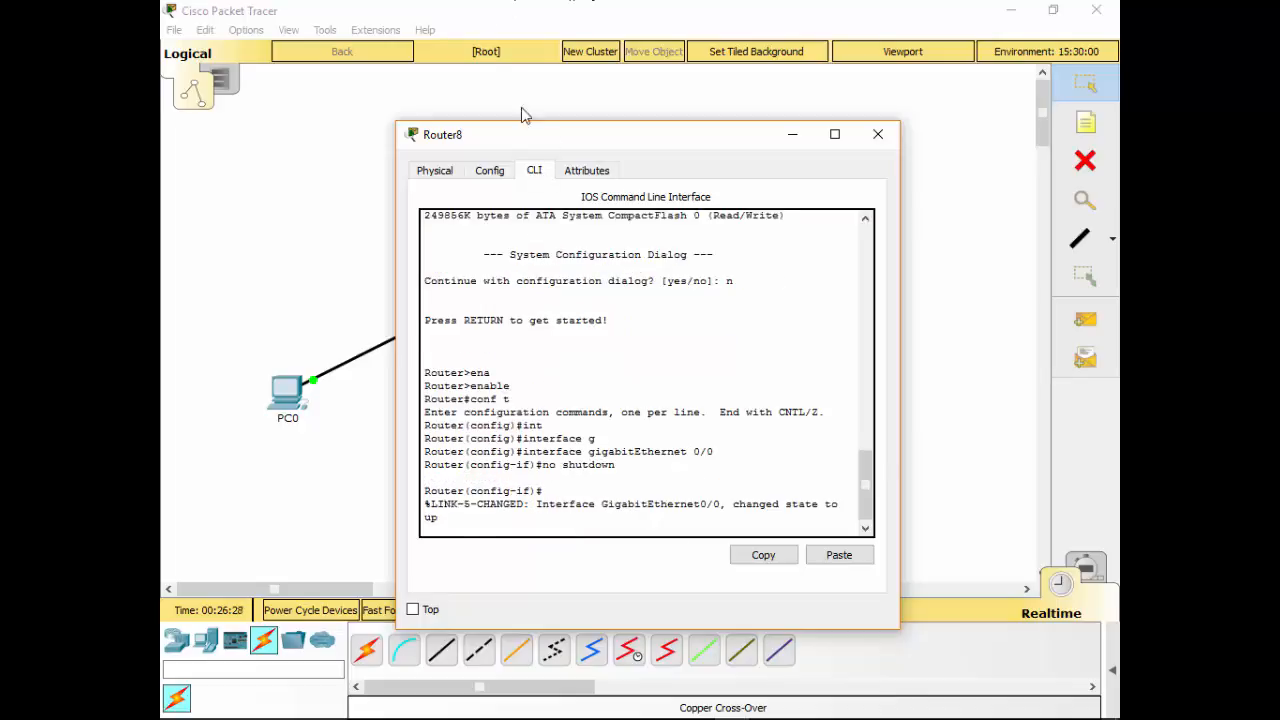
# Enter configuration of Router8's interface gigabitEthernet 0/1 and enable it with no shutdown.
pyautogui.moveTo(569, 140); pyautogui.dragTo(623, 108)
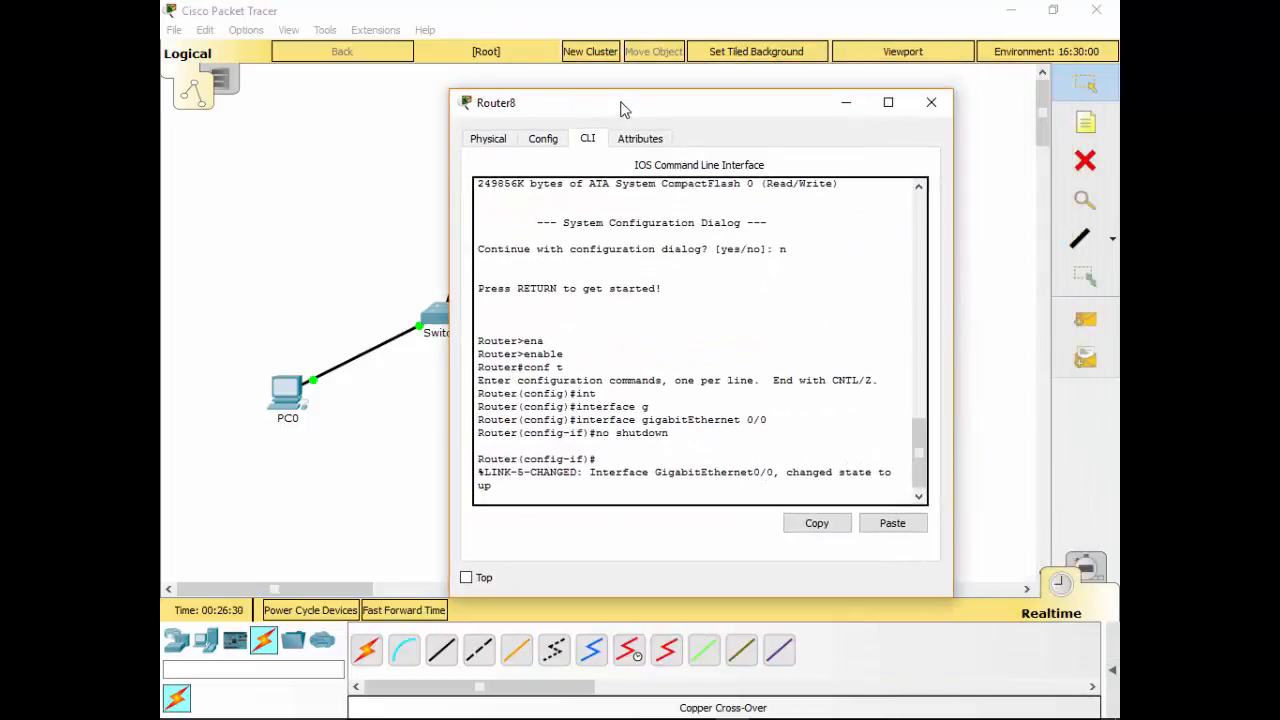
pyautogui.press('Return')
pyautogui.press('Up')
pyautogui.press('Up')
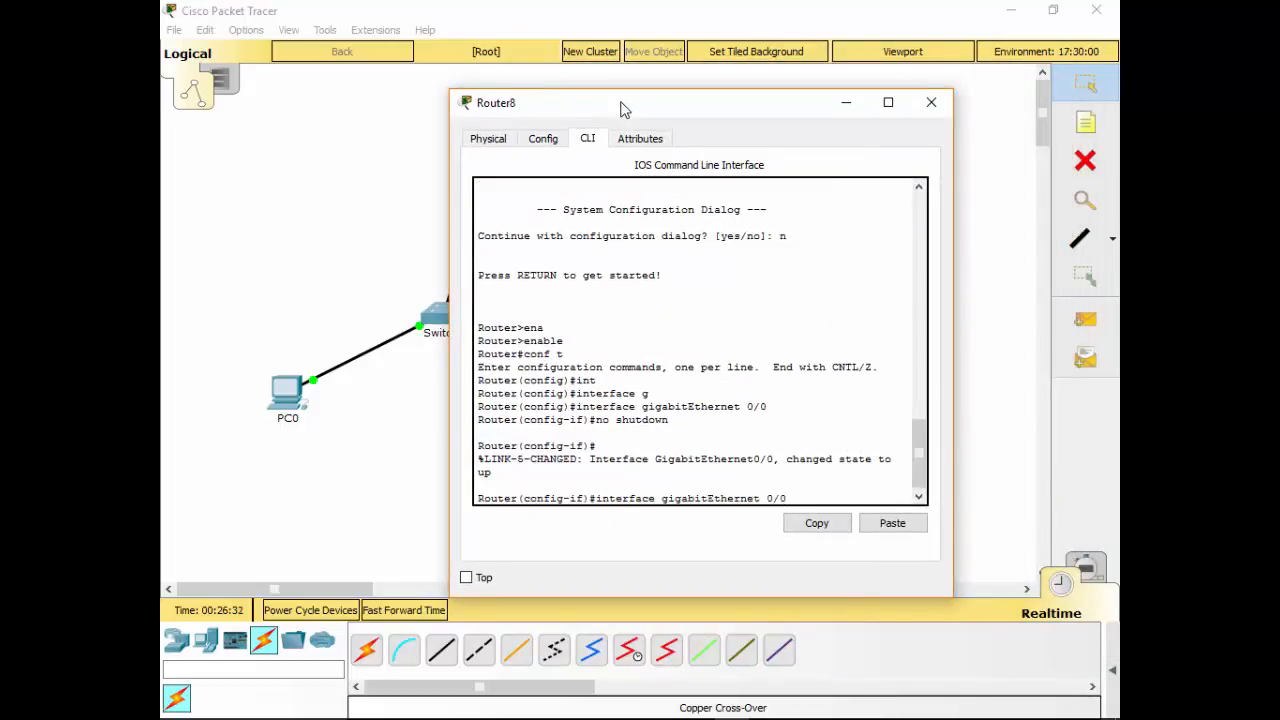
pyautogui.press('Down')
pyautogui.press('Up')
pyautogui.press('BackSpace')
pyautogui.write('1')
pyautogui.press('Return')
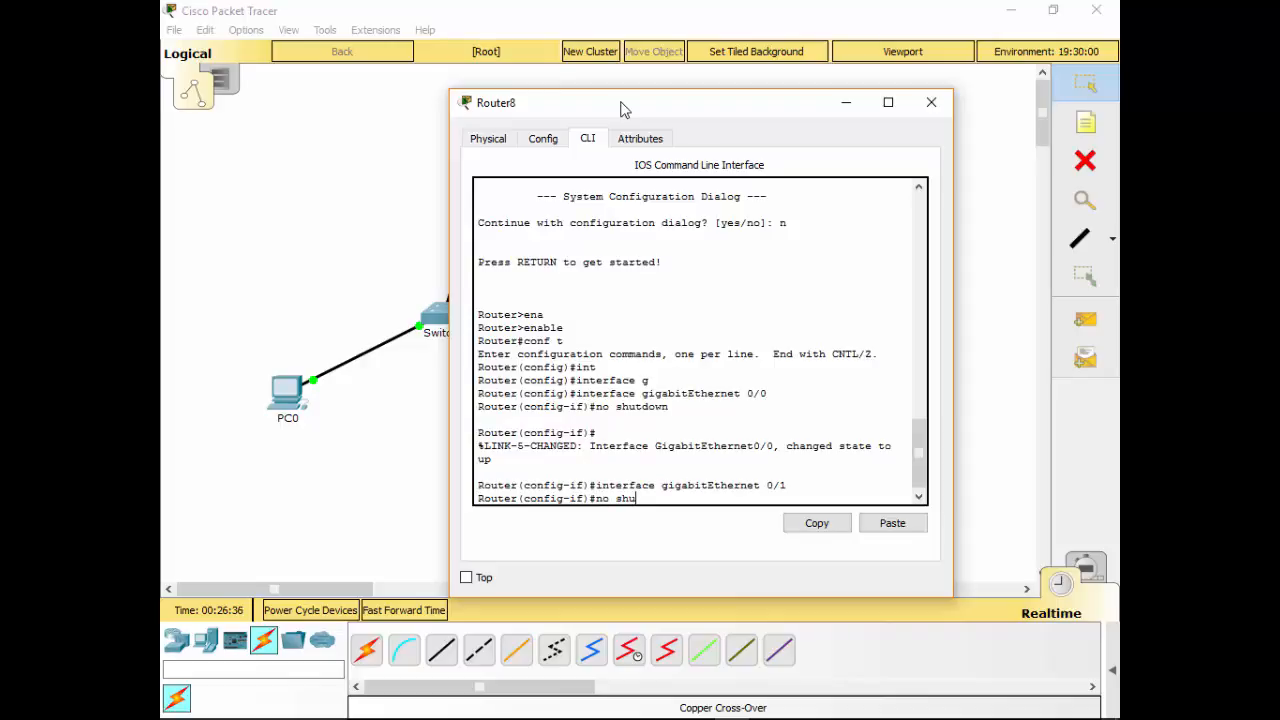
pyautogui.press('Return')
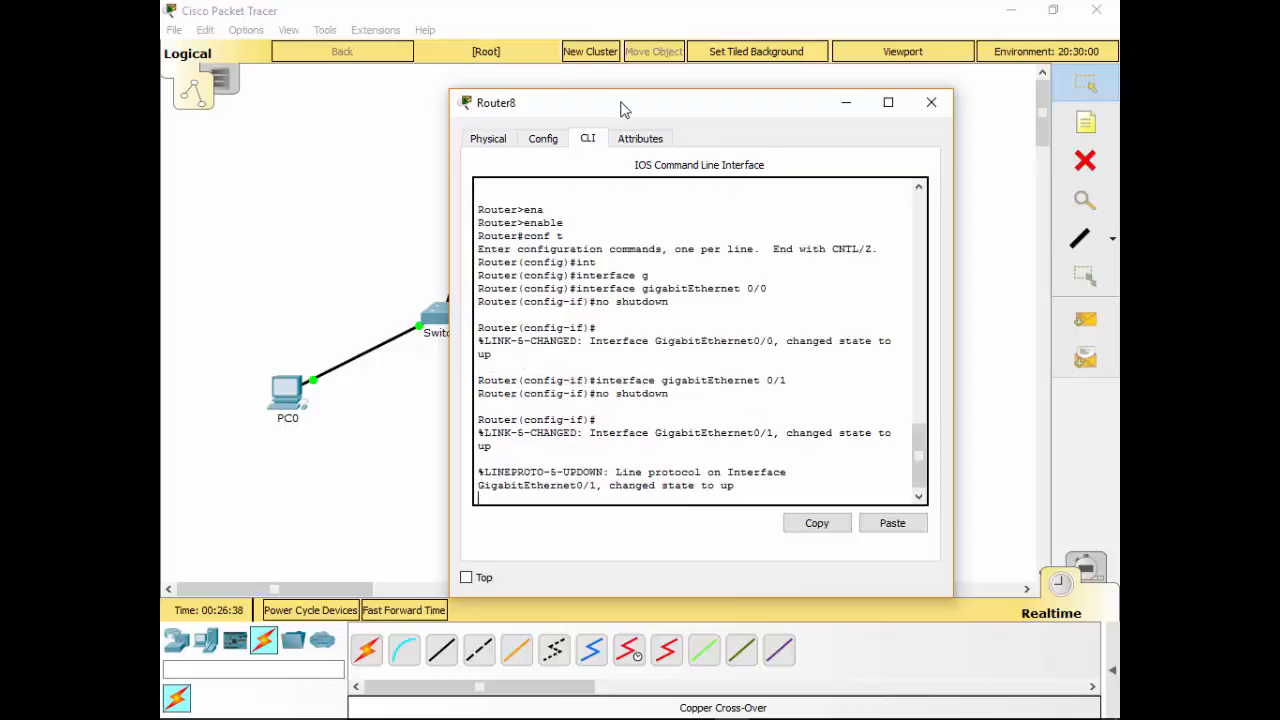
# Uncover the topology to check Router8's link to Switch0, close Router8's window, and view Switch0's command line messages.
pyautogui.moveTo(620, 108); pyautogui.dragTo(620, 138)
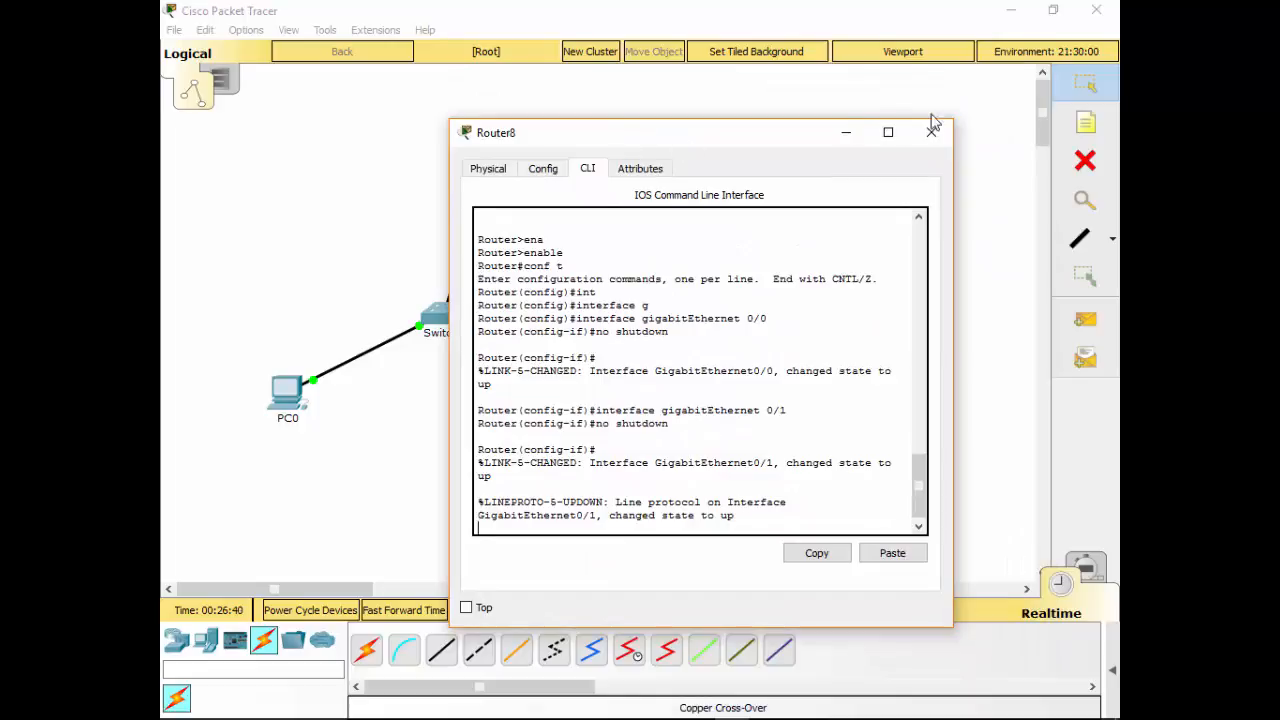
pyautogui.moveTo(823, 140); pyautogui.dragTo(951, 134)
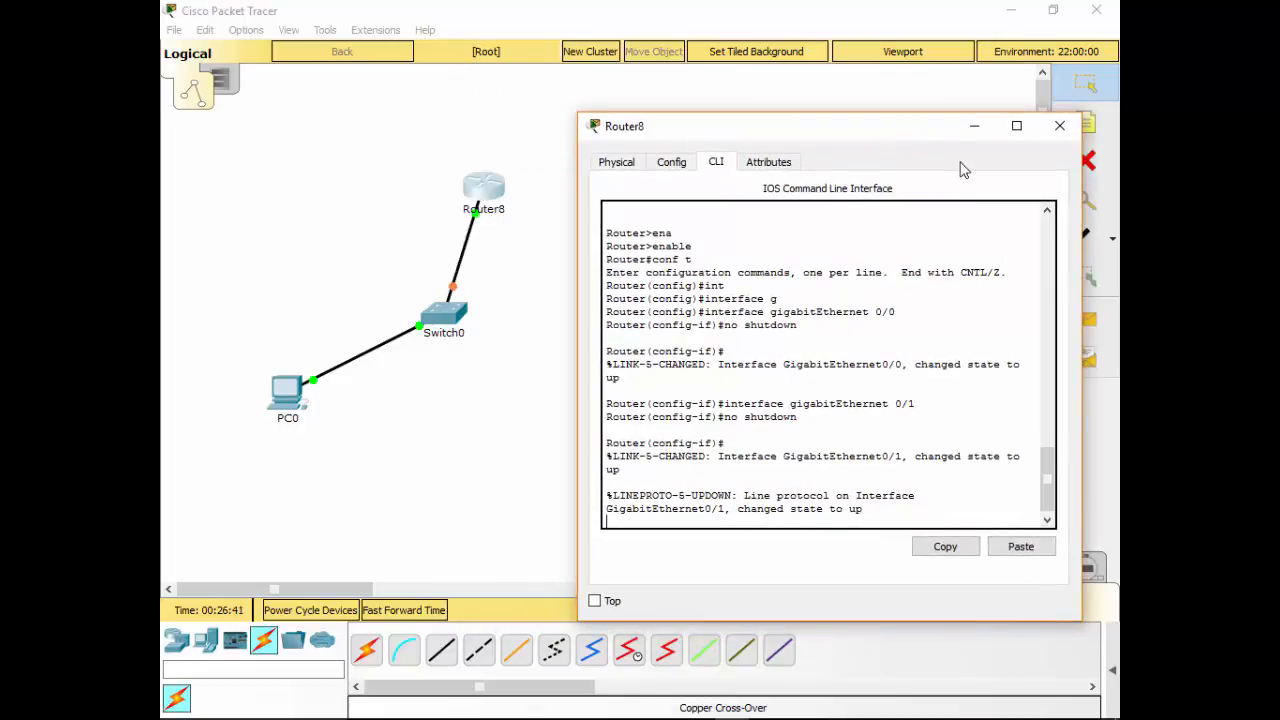
pyautogui.click(1059, 125)
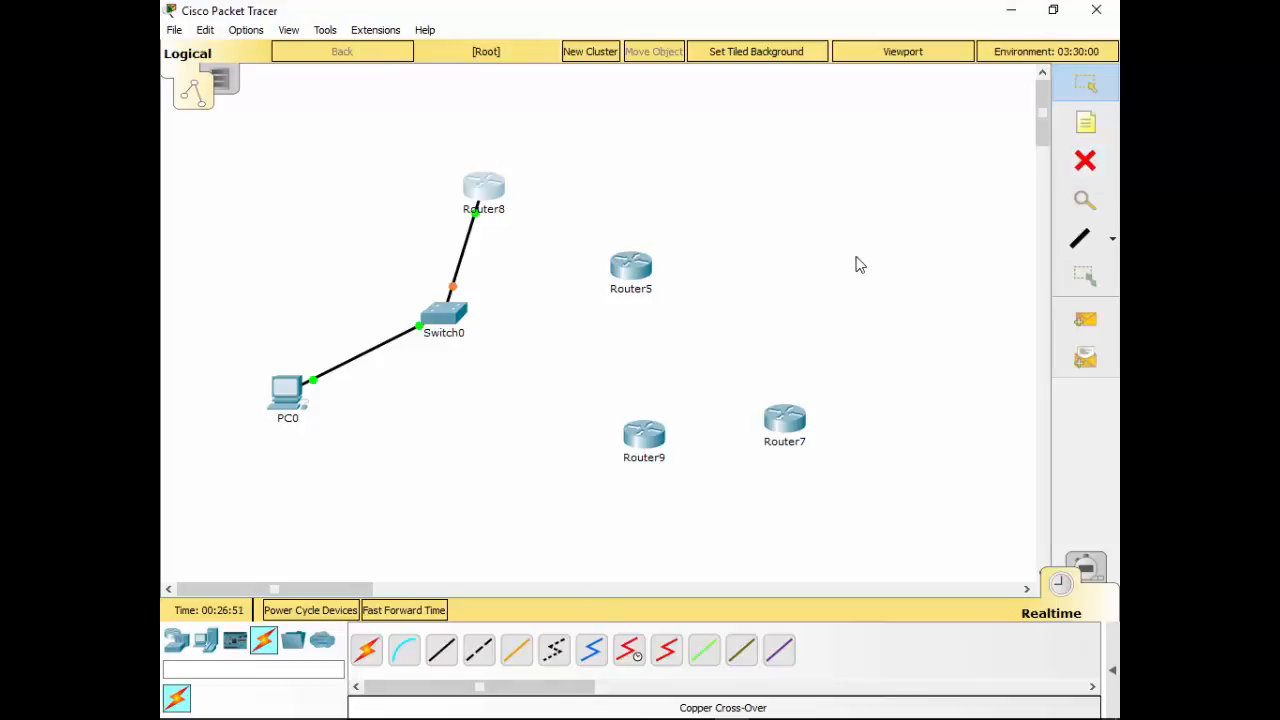
pyautogui.click(443, 314)
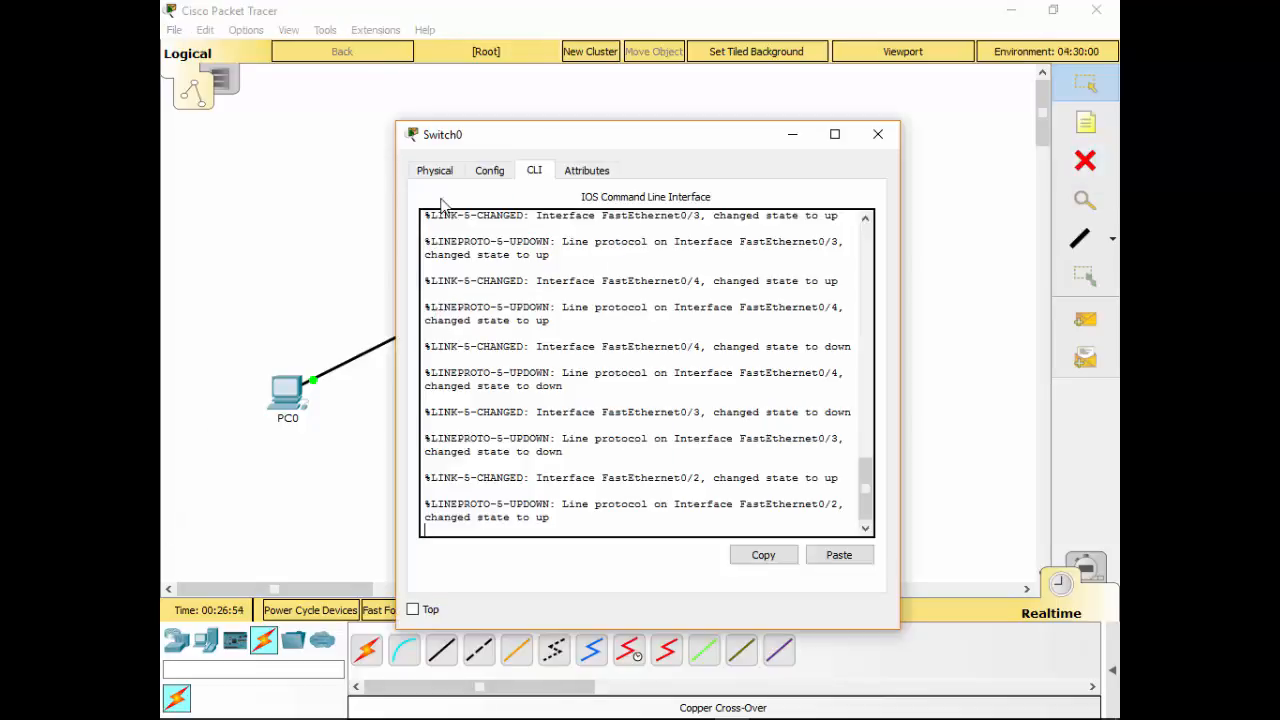
pyautogui.click(879, 134)
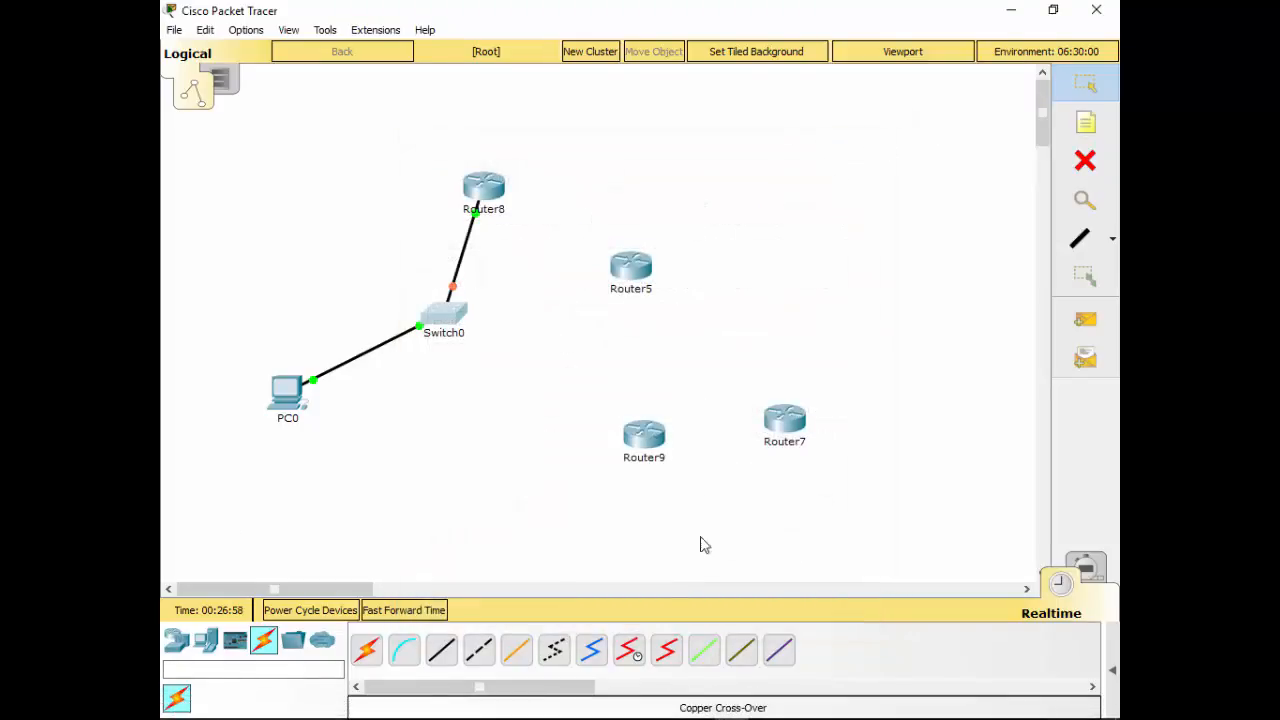
# Browse the end device, home, smart city, industrial, power grid and router categories, and return to the connection types.
pyautogui.click(207, 645)
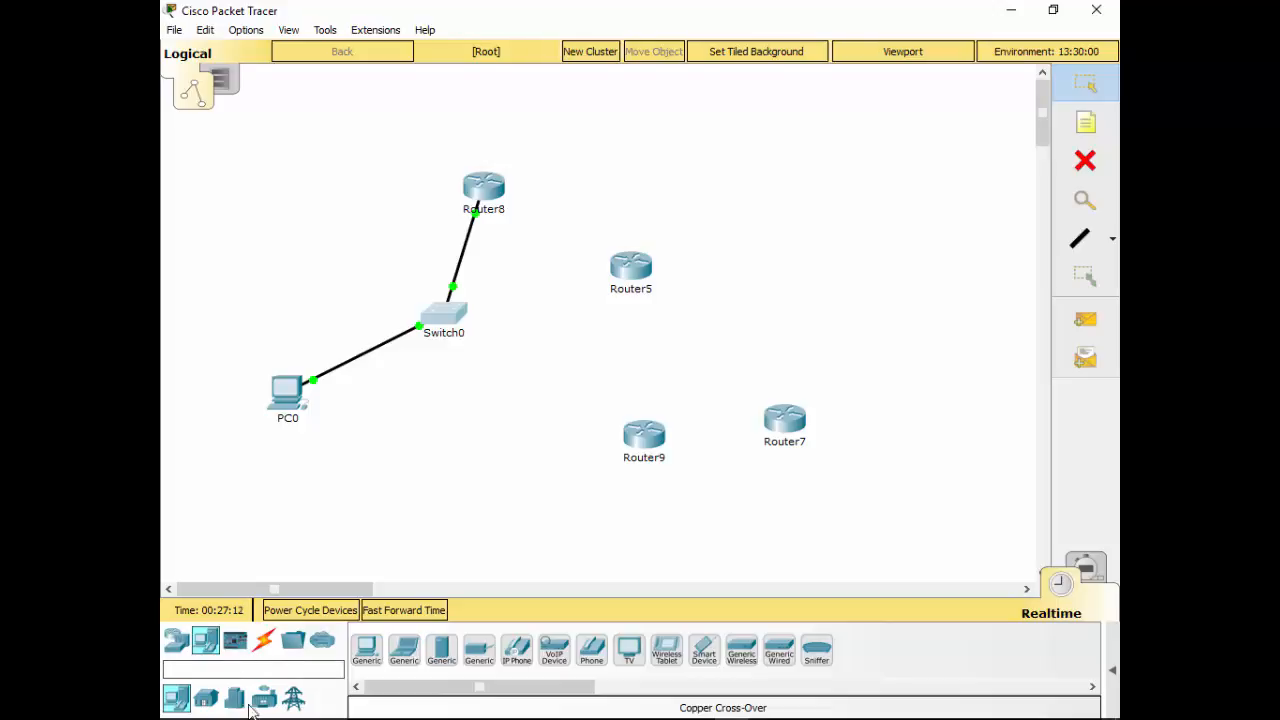
pyautogui.click(206, 699)
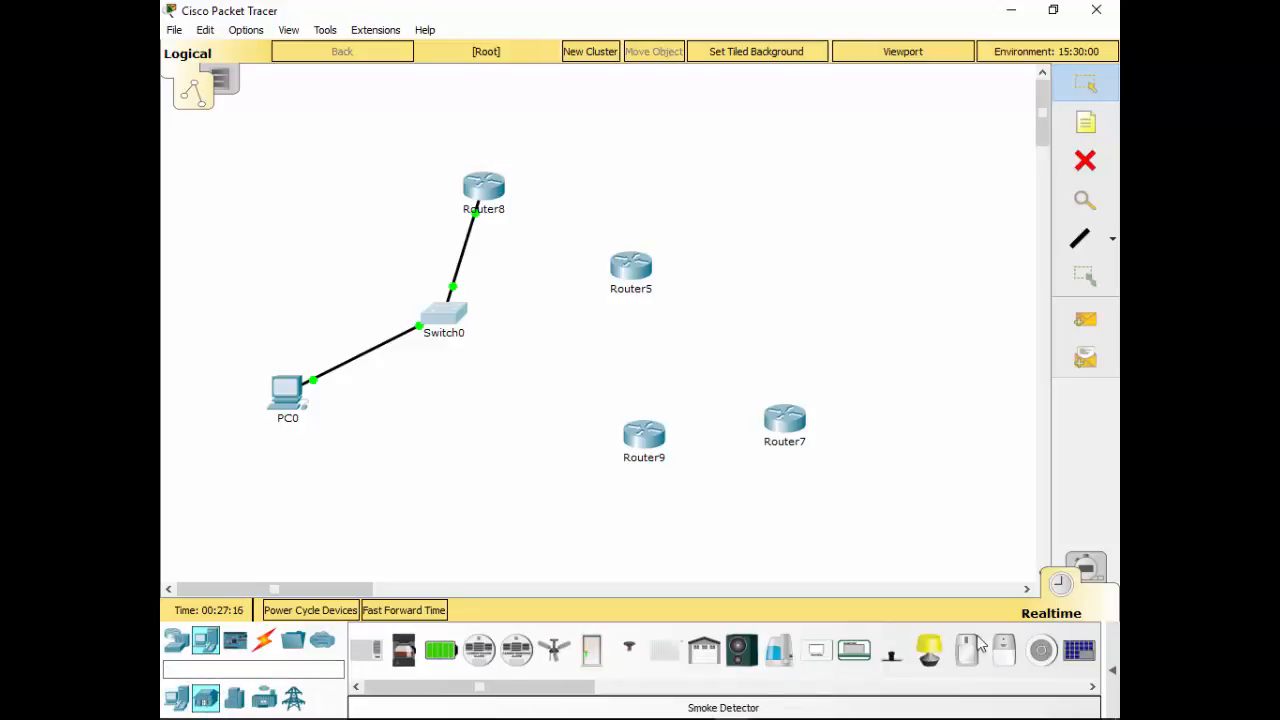
pyautogui.click(234, 699)
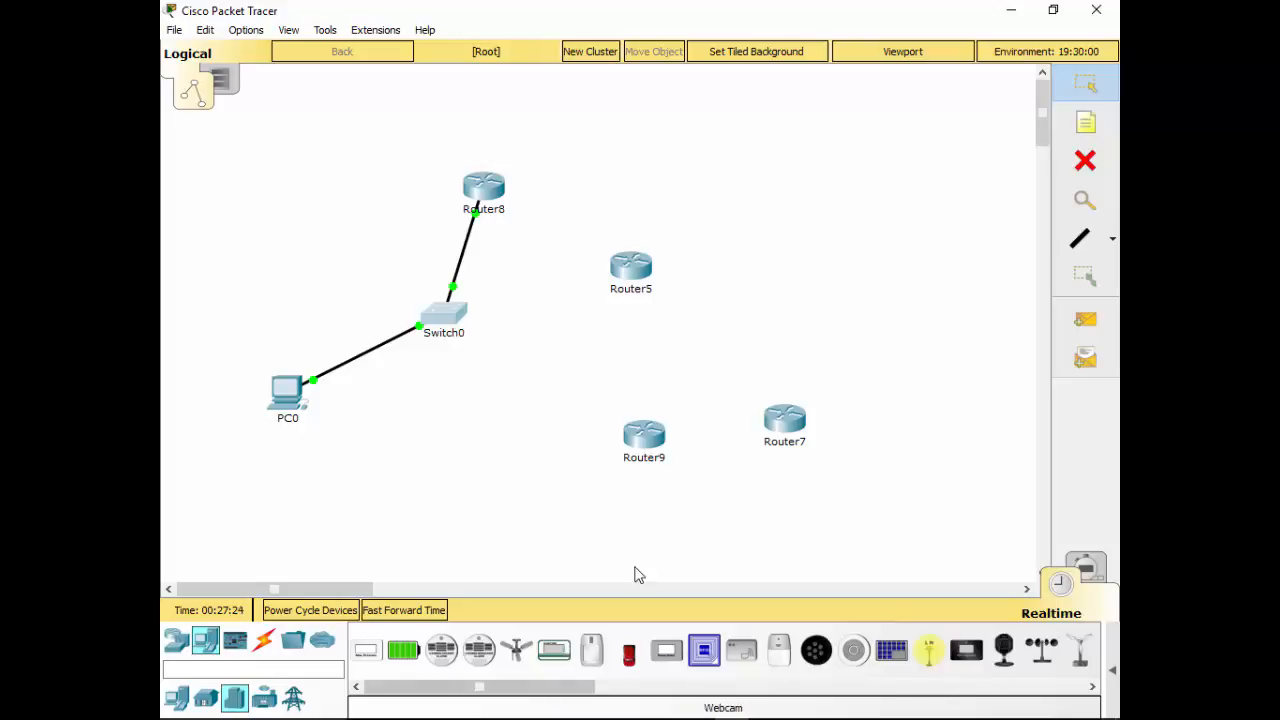
pyautogui.click(268, 700)
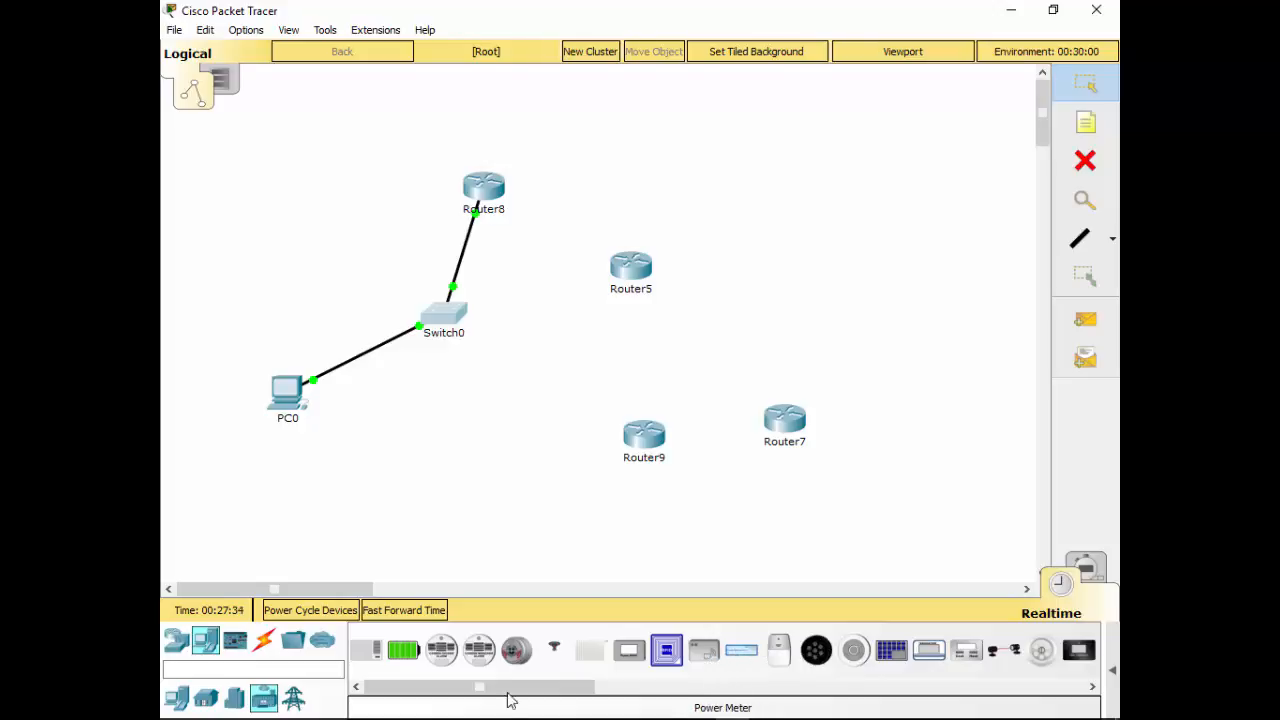
pyautogui.click(293, 698)
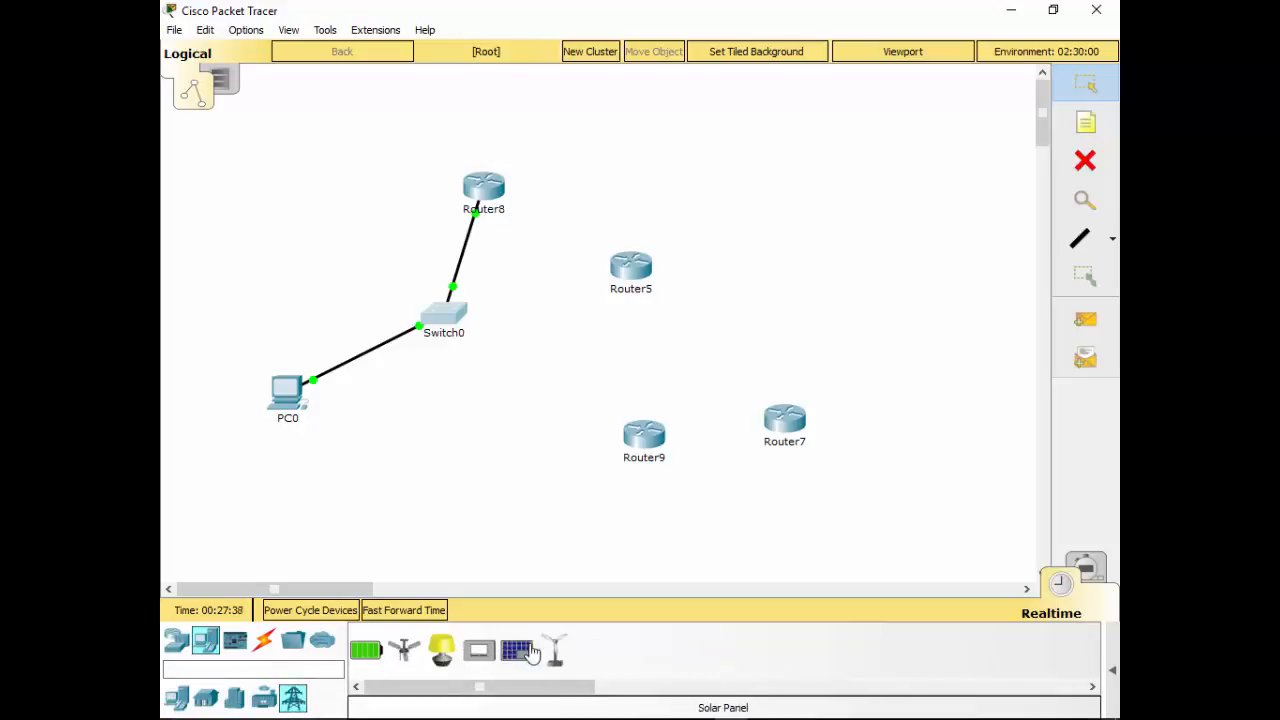
pyautogui.click(176, 640)
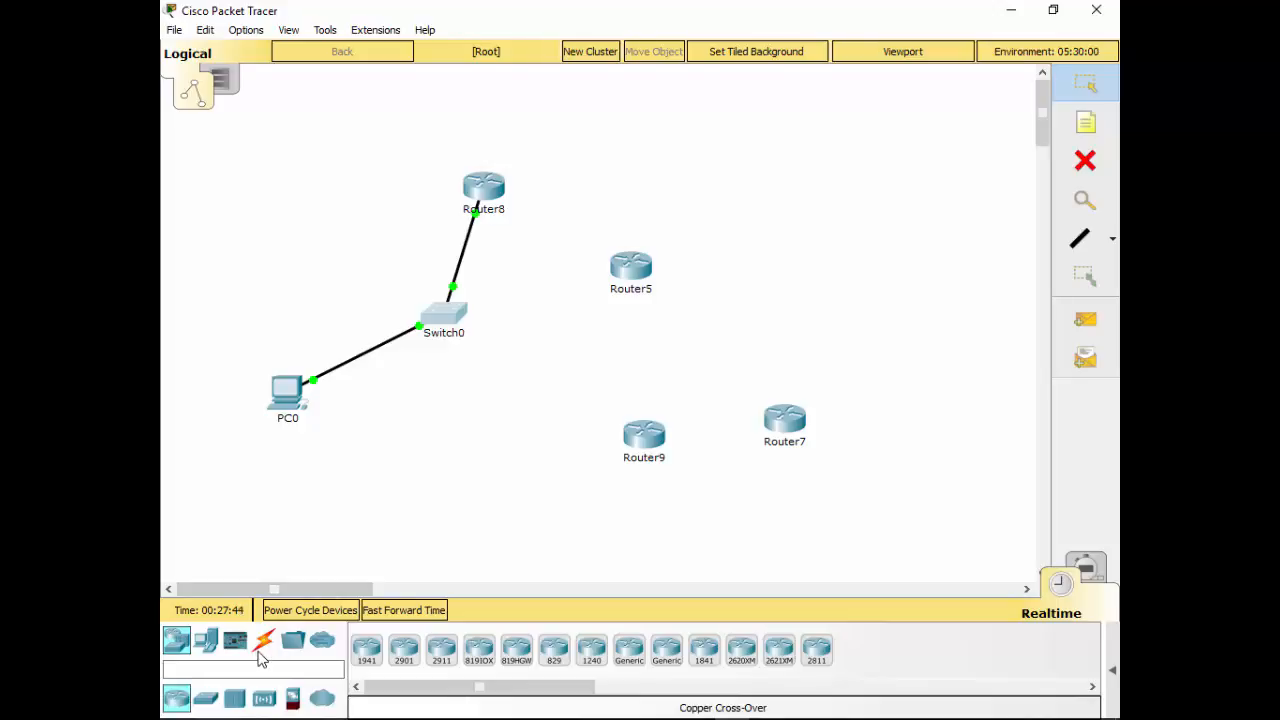
pyautogui.click(261, 645)
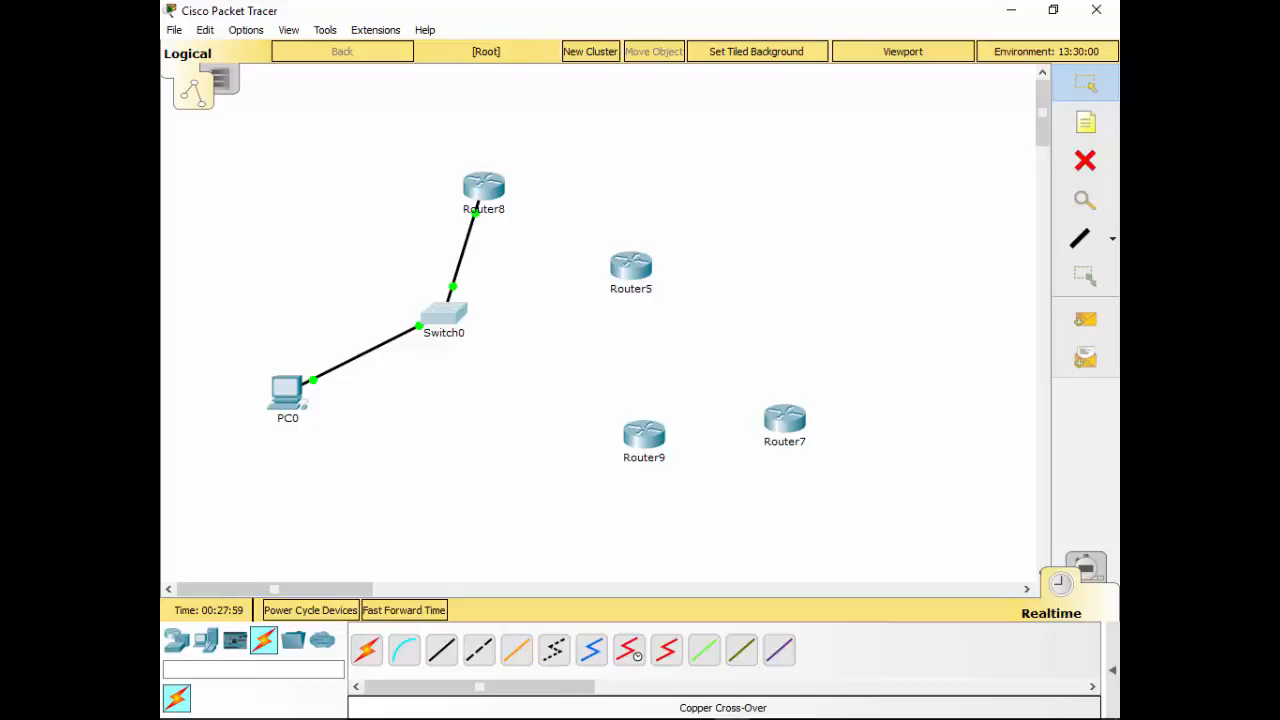
# Switch to the Chrome browser and examine the Google image results for fiber optic cable.
pyautogui.moveTo(1066, 57); pyautogui.dragTo(480, 2)
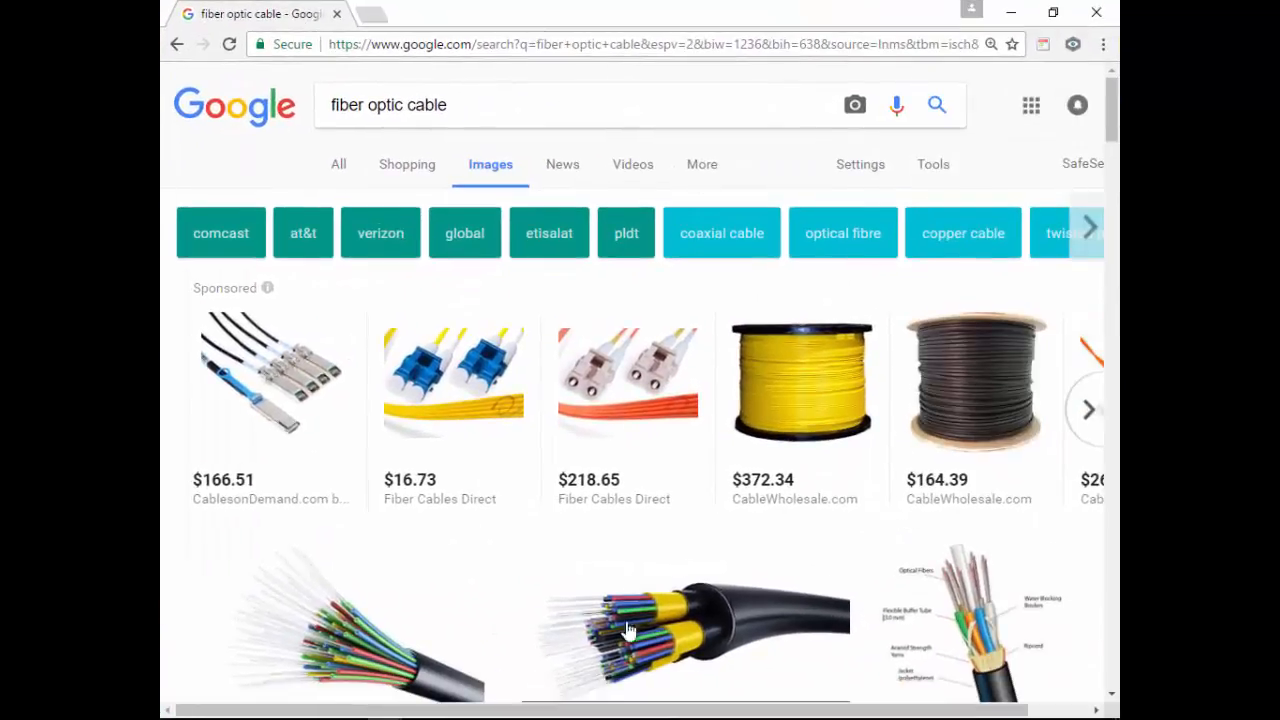
pyautogui.scroll(-2, 600, 443)
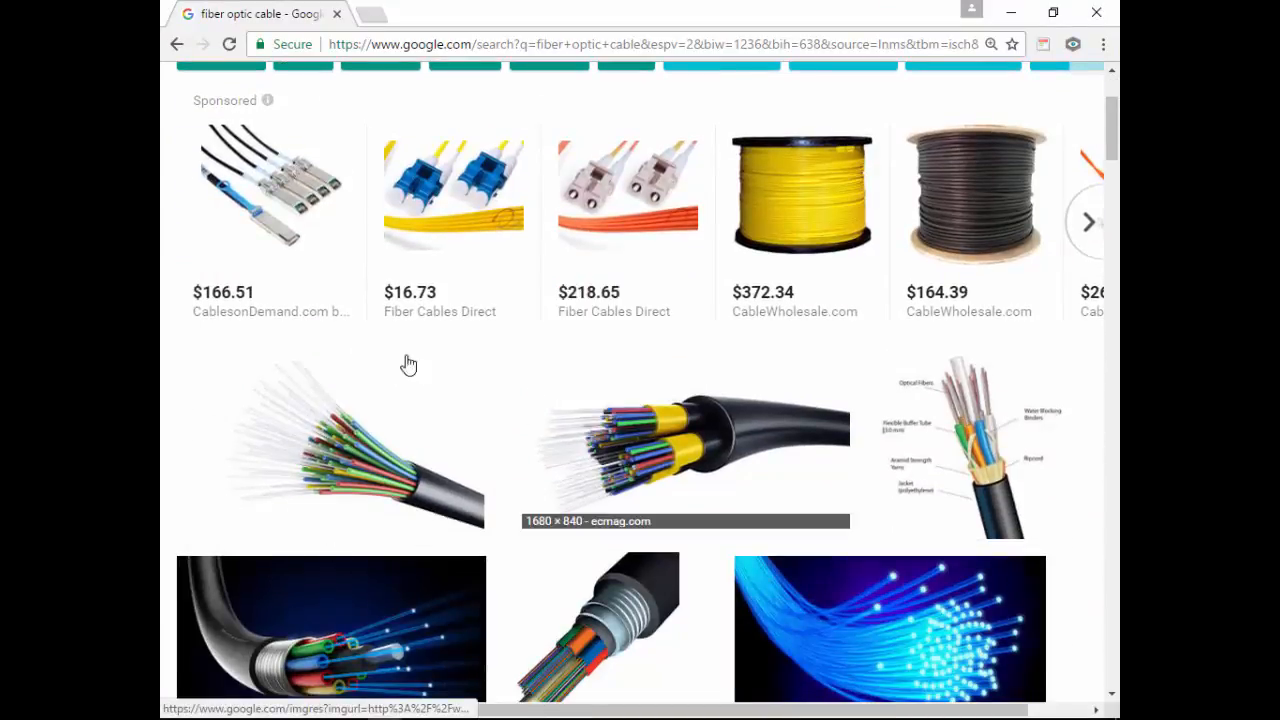
pyautogui.scroll(2, 580, 420)
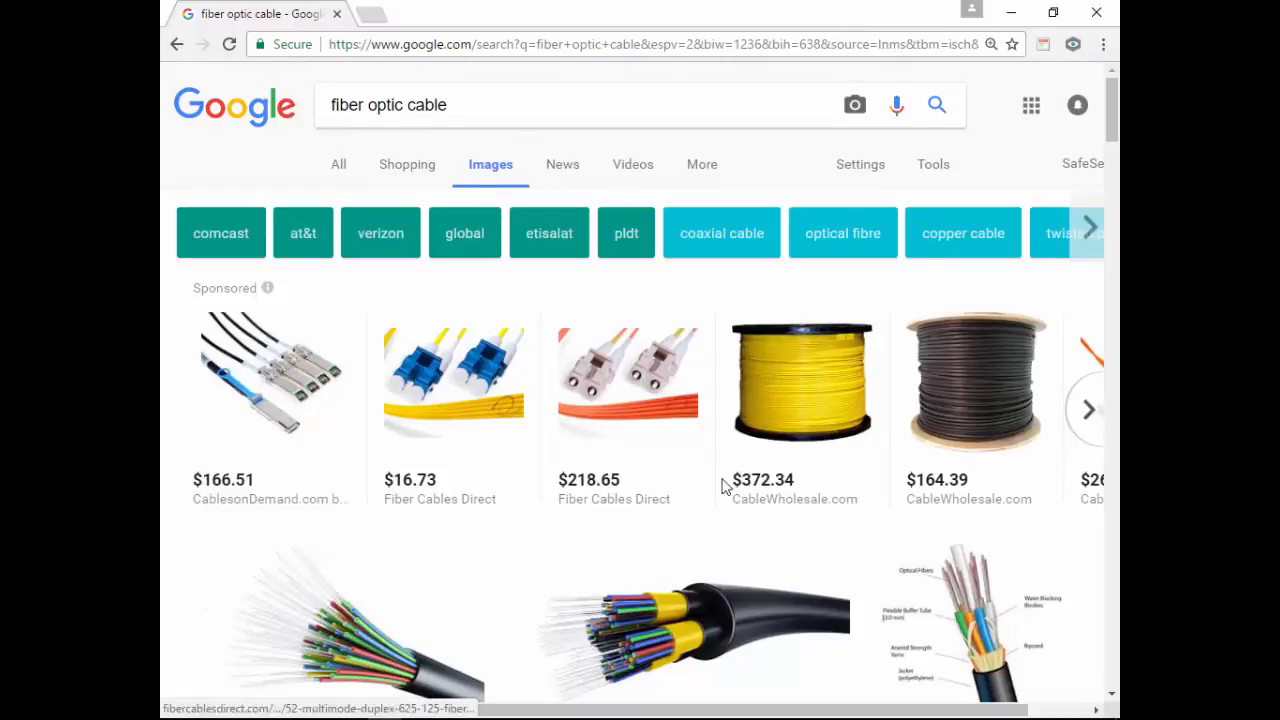
pyautogui.moveTo(503, 508)
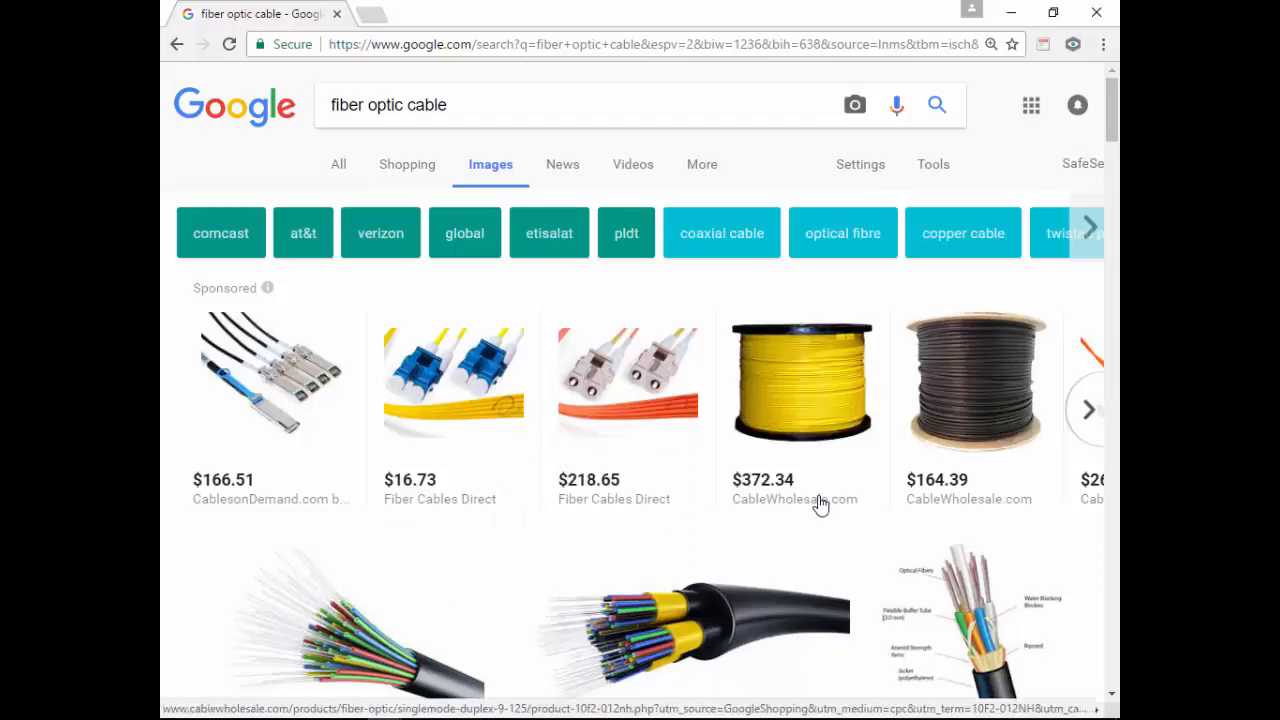
pyautogui.scroll(-3, 791, 580)
pyautogui.scroll(-3, 646, 529)
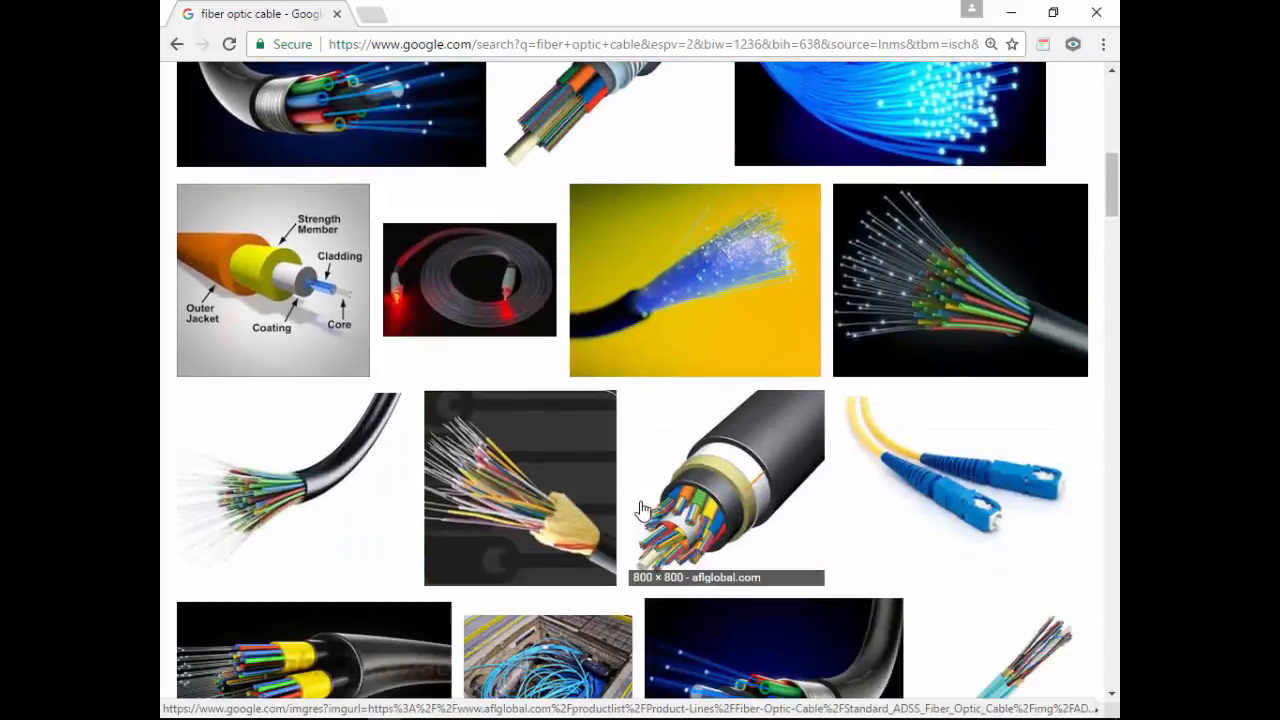
pyautogui.scroll(-5, 645, 505)
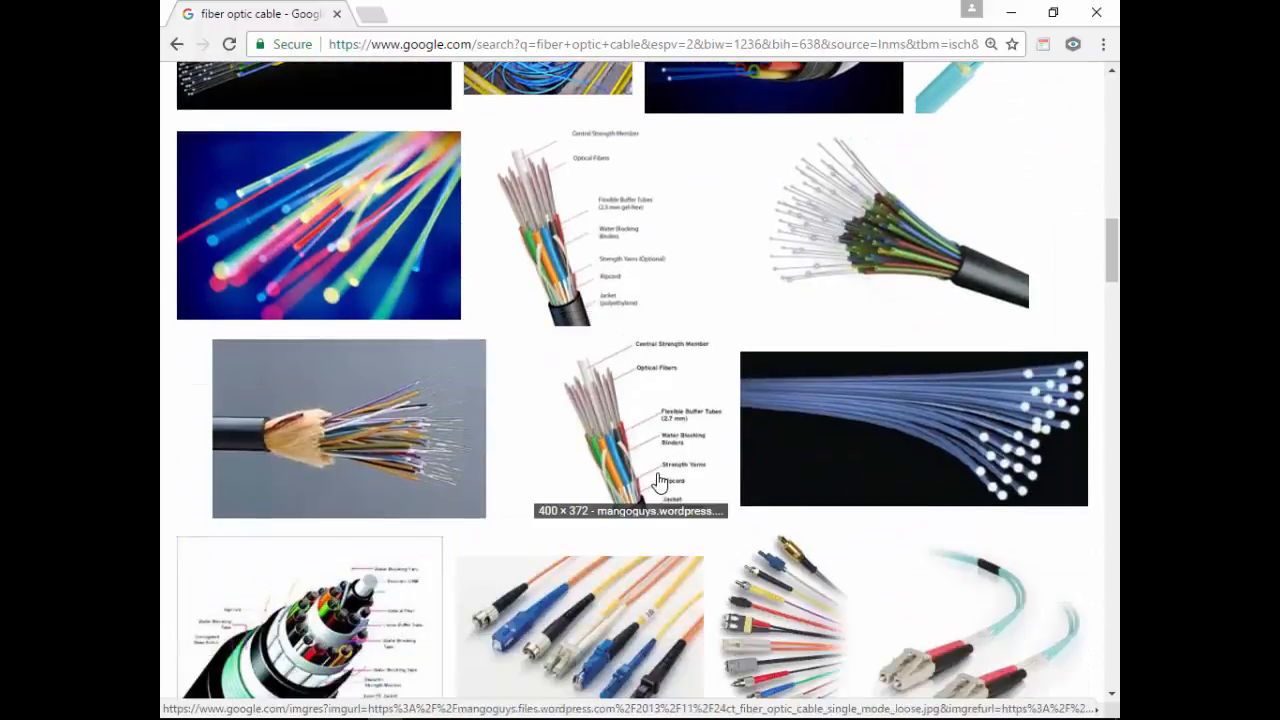
pyautogui.scroll(9, 662, 482)
pyautogui.scroll(-3, 671, 500)
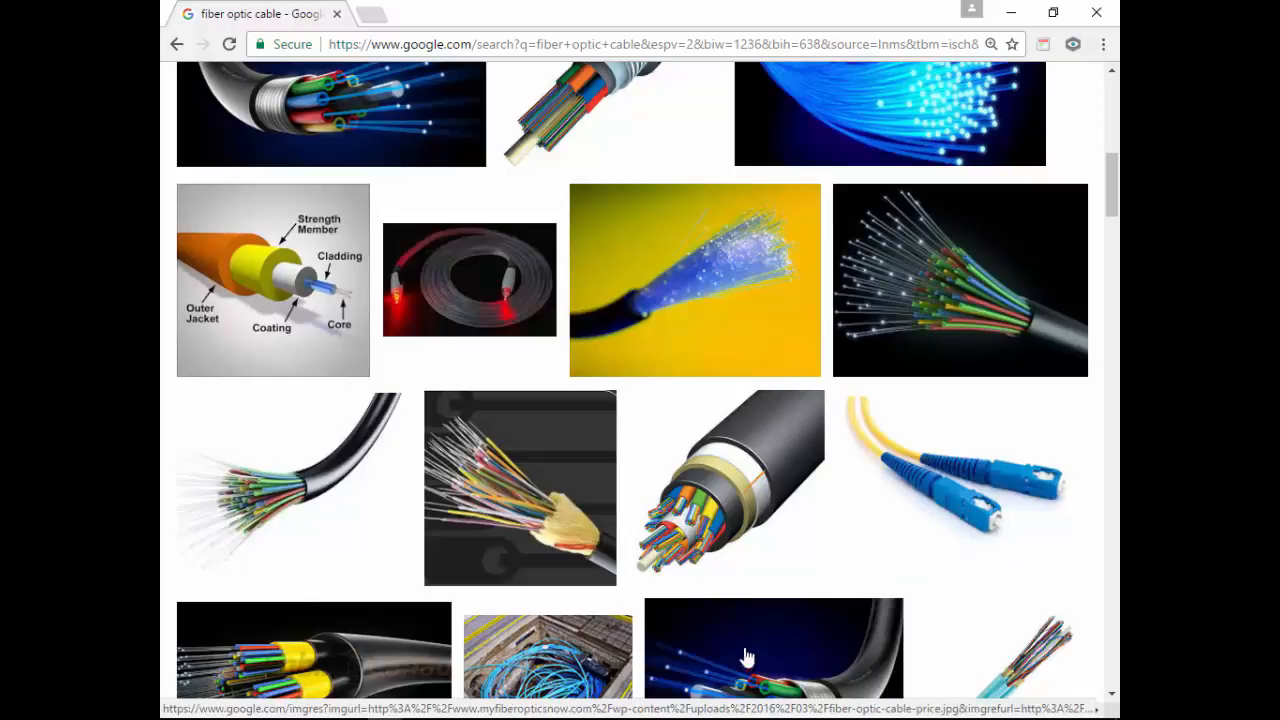
pyautogui.scroll(8, 900, 520)
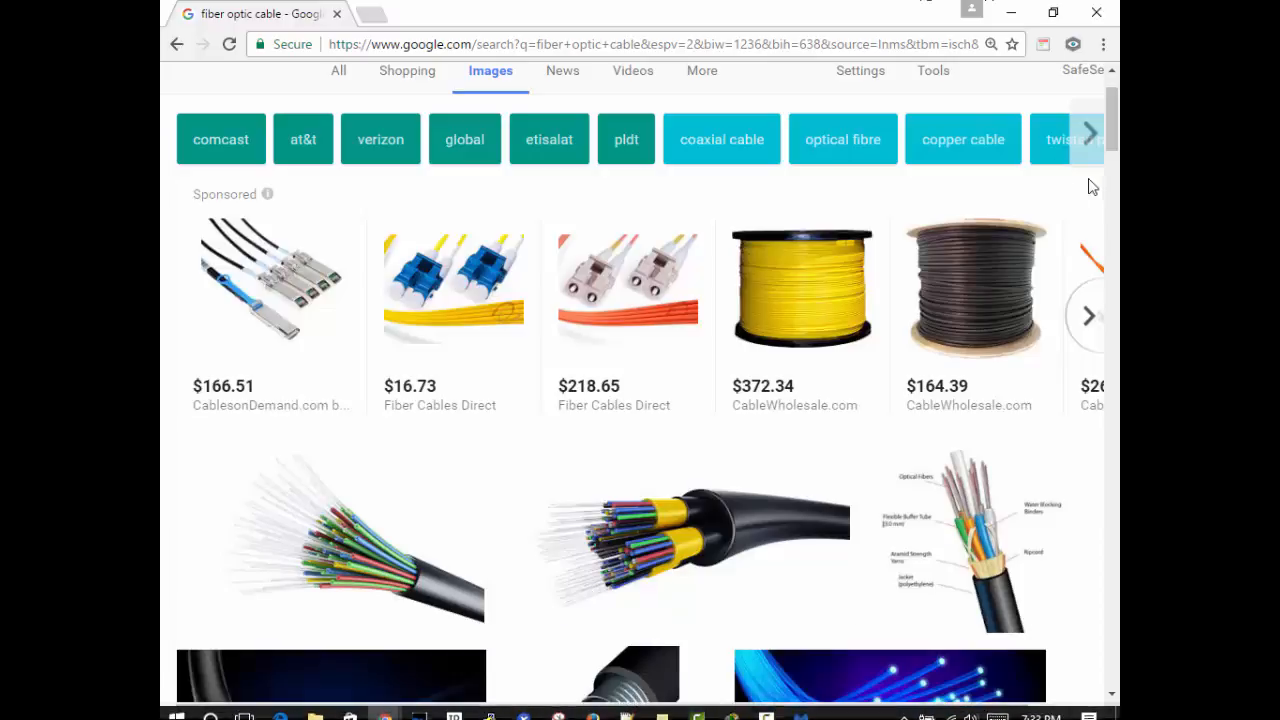
# View more related search suggestions and further sponsored fiber optic products to examine the cable connectors.
pyautogui.click(1087, 133)
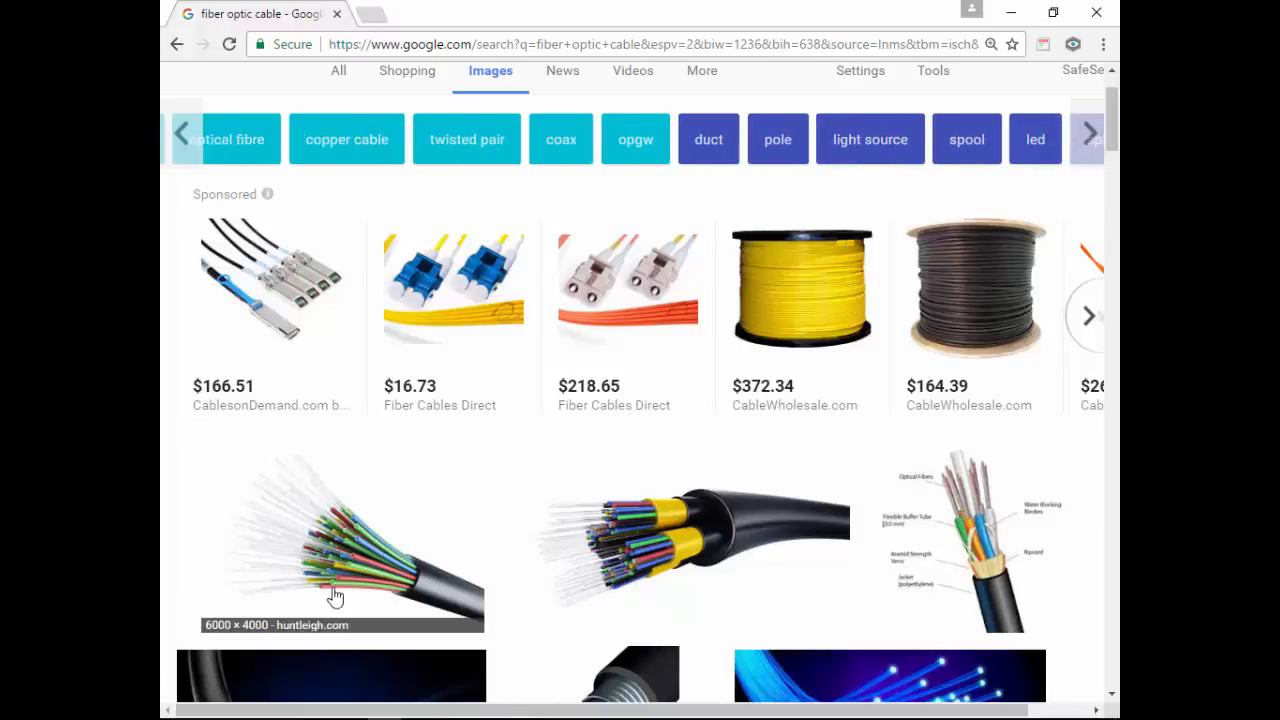
pyautogui.moveTo(349, 712); pyautogui.dragTo(586, 712)
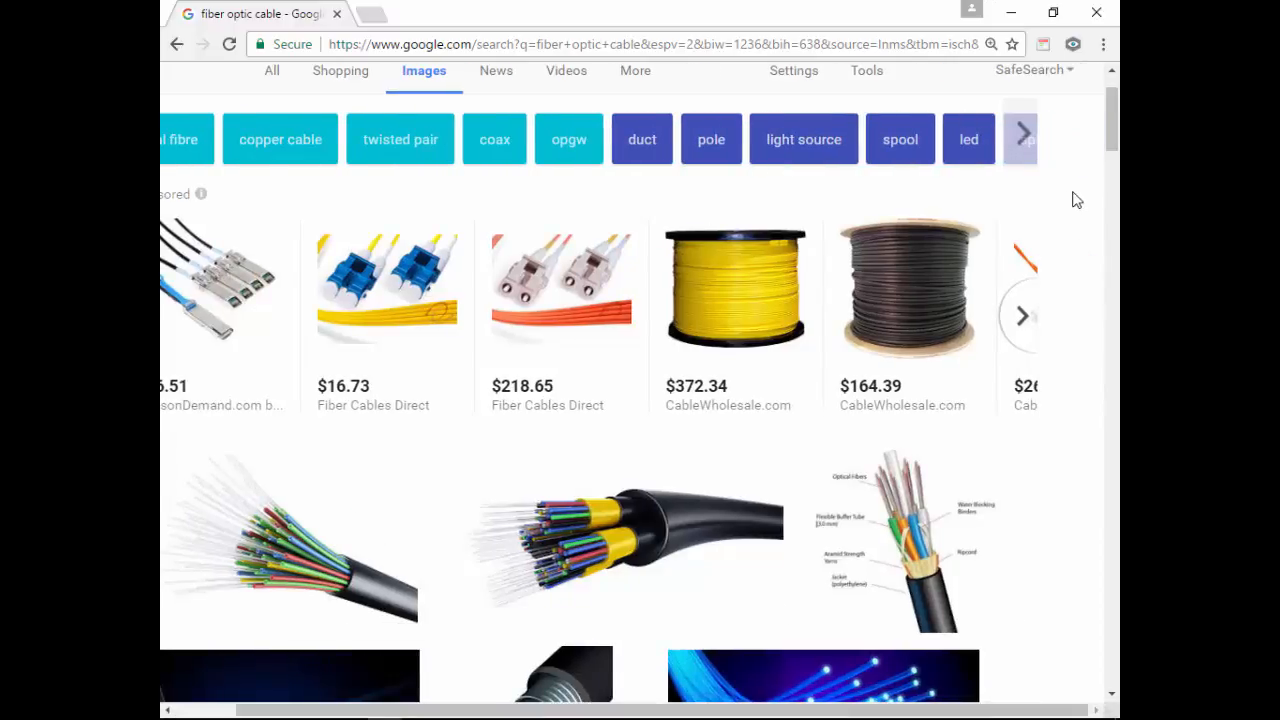
pyautogui.click(1014, 320)
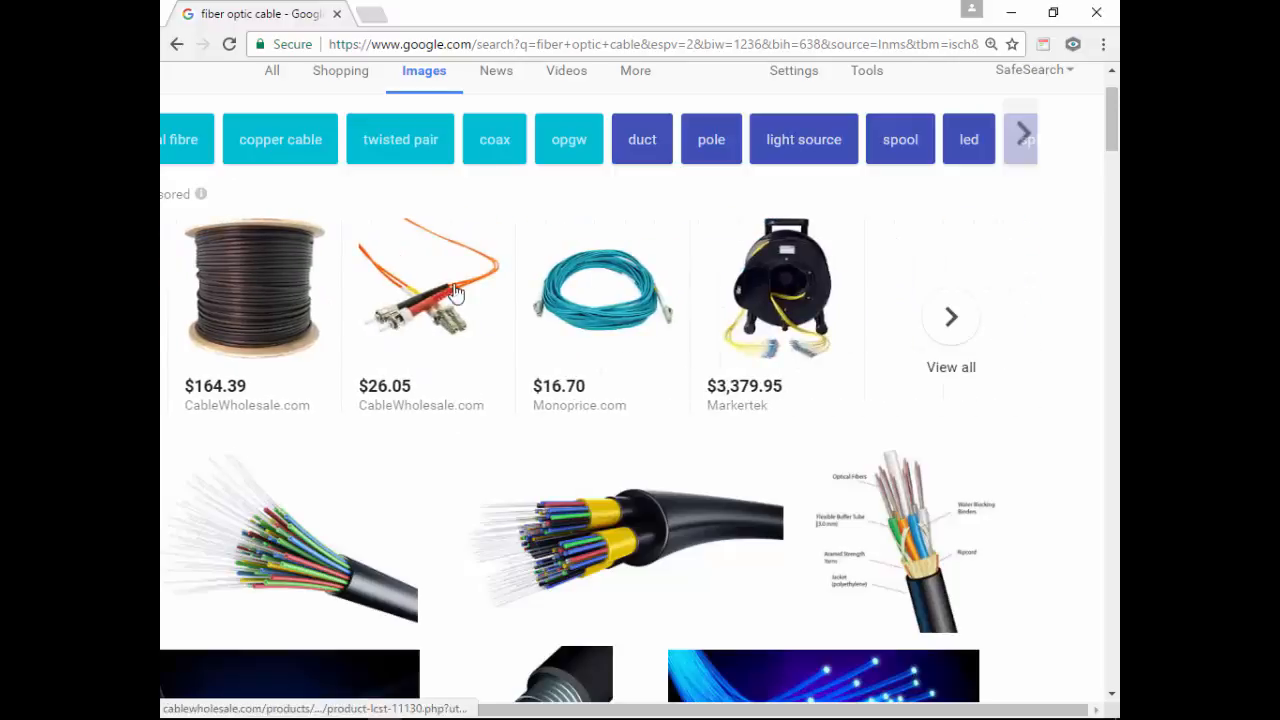
pyautogui.moveTo(422, 305)
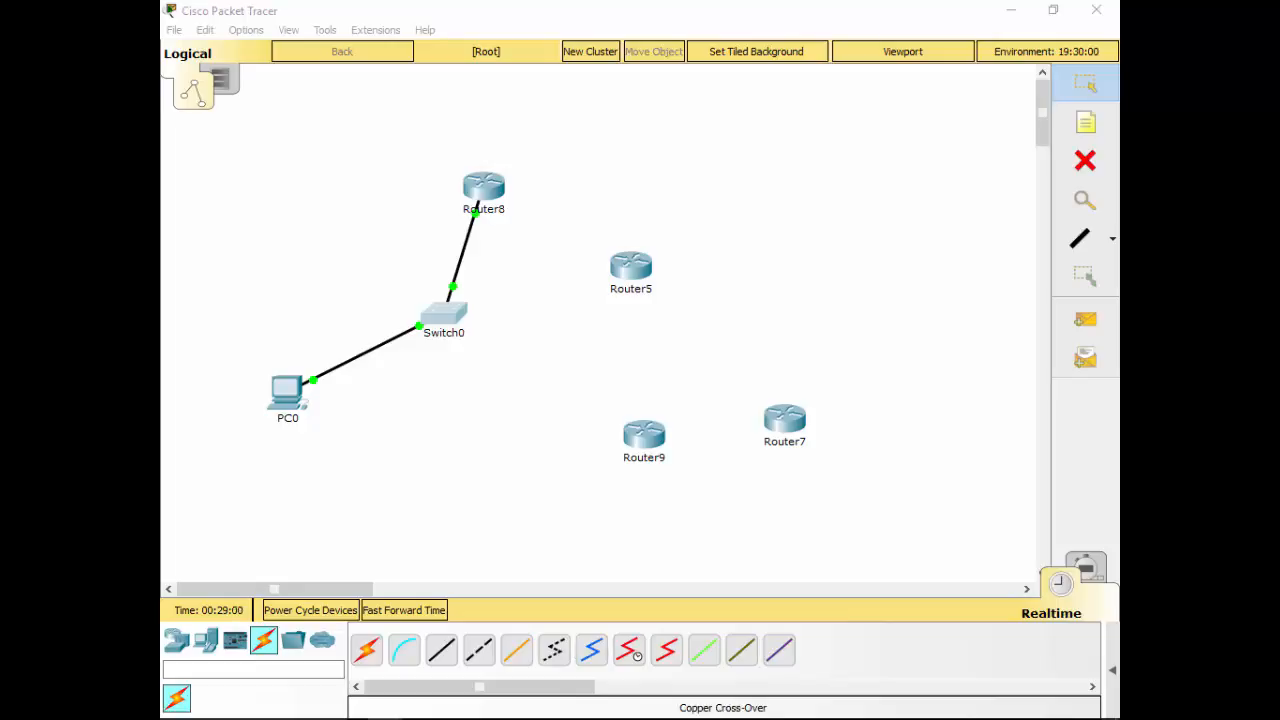
# Bring in the browser window with the coax image results, maximize it to examine the cables, and close it.
pyautogui.moveTo(1279, 86); pyautogui.dragTo(565, 38)
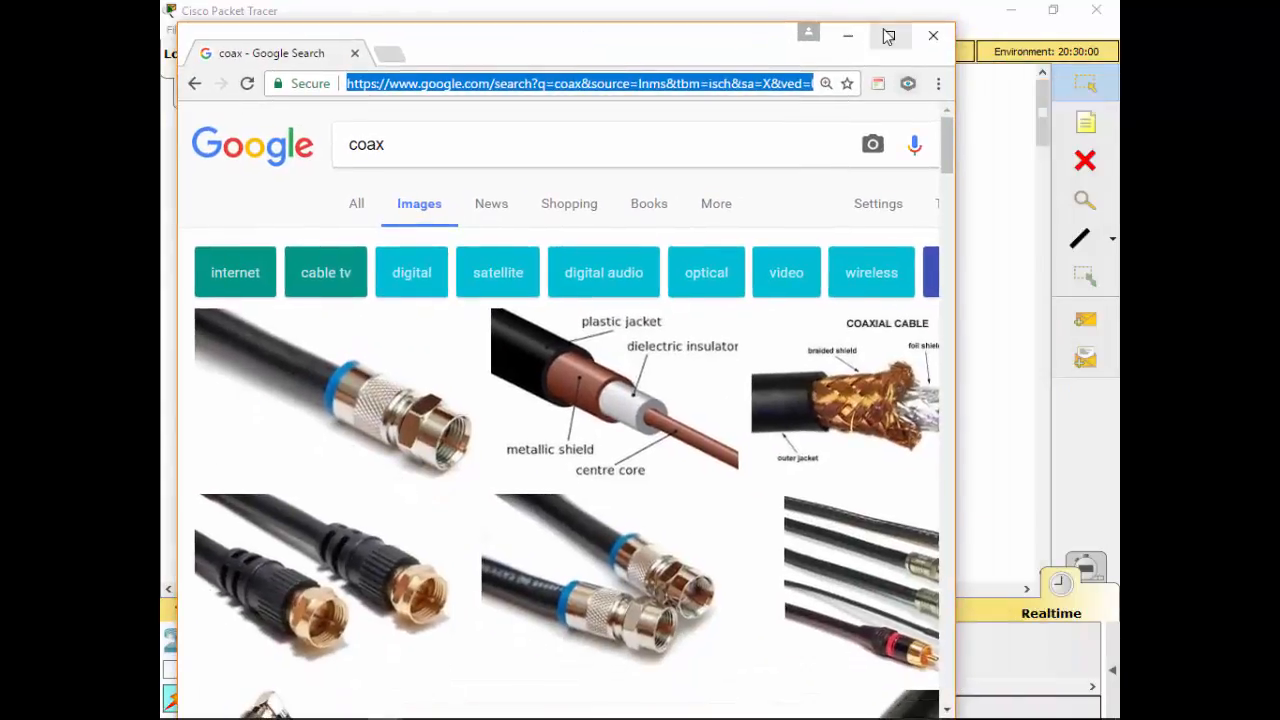
pyautogui.click(888, 36)
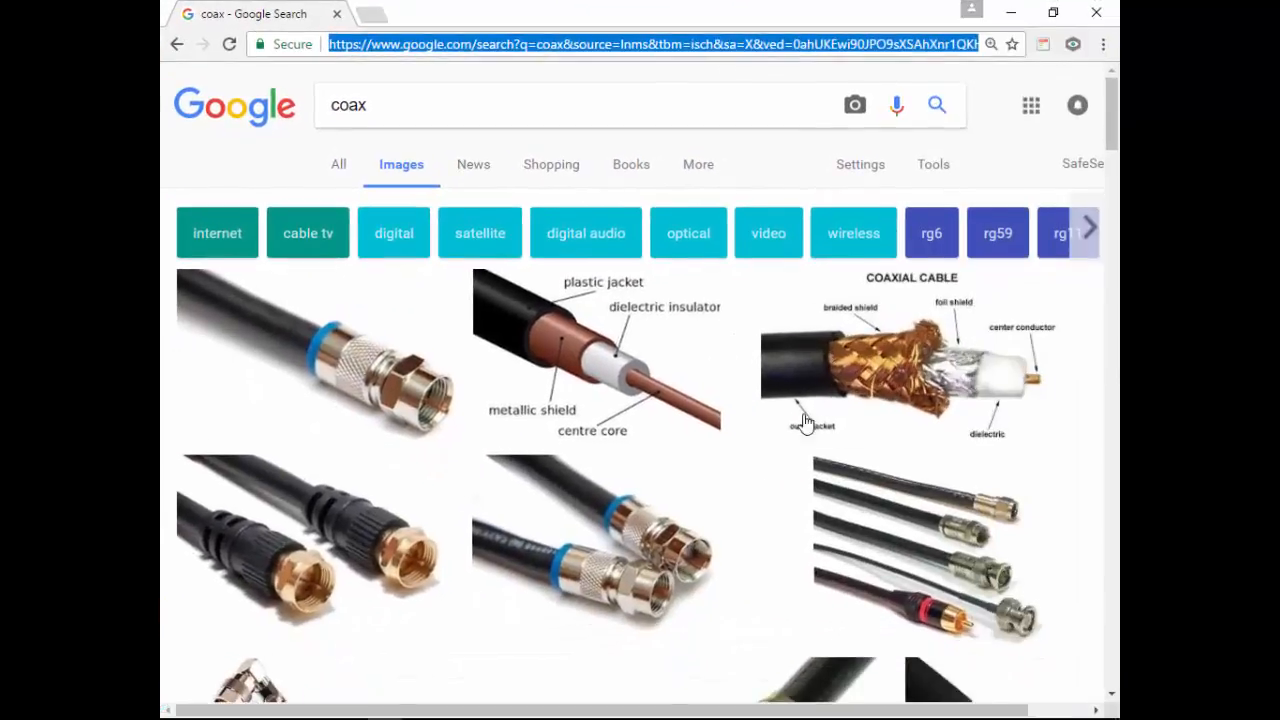
pyautogui.click(1100, 12)
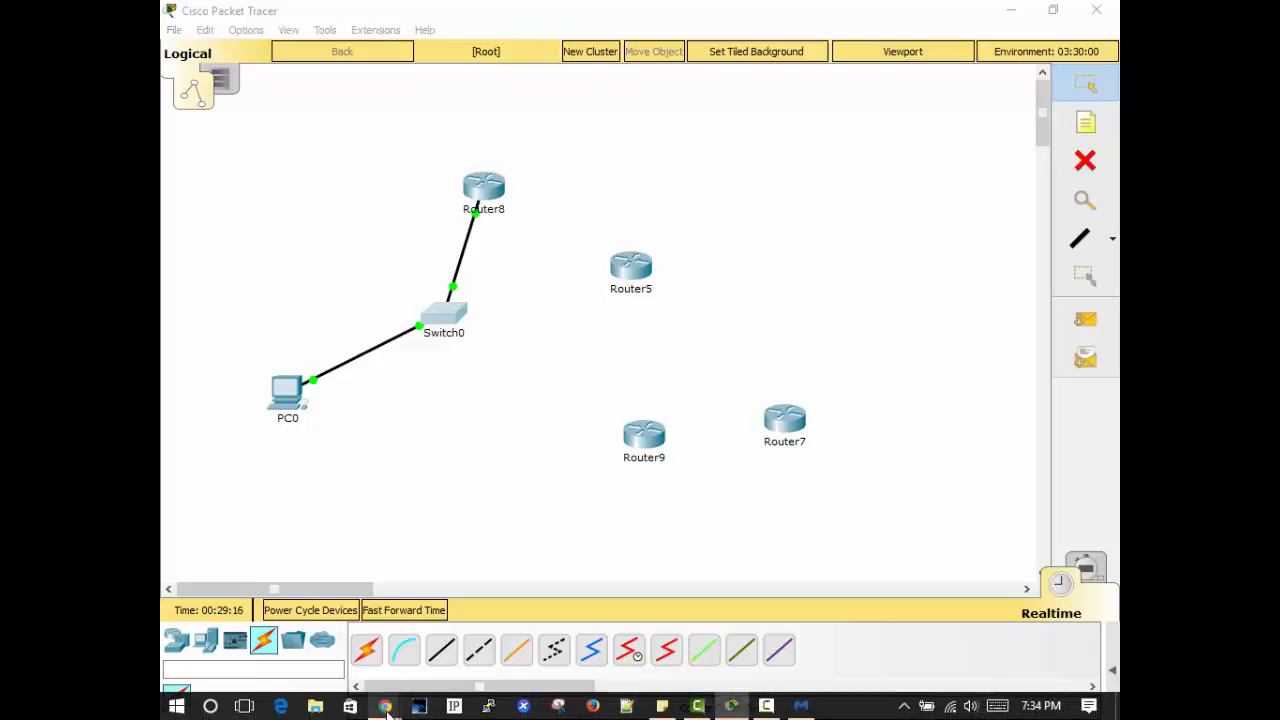
# Open a new browser window and examine the Google image results for serial dte cables.
pyautogui.rightClick(385, 706)
pyautogui.click(316, 614)
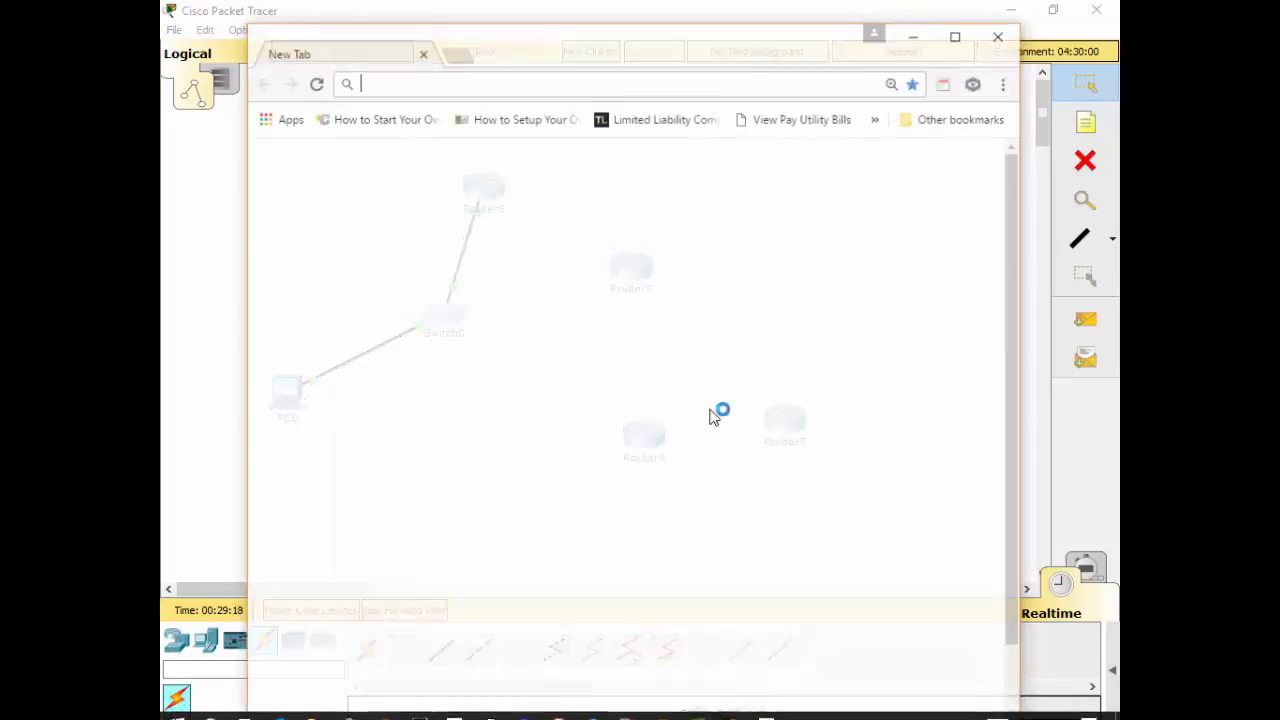
pyautogui.moveTo(645, 51); pyautogui.dragTo(1119, 95)
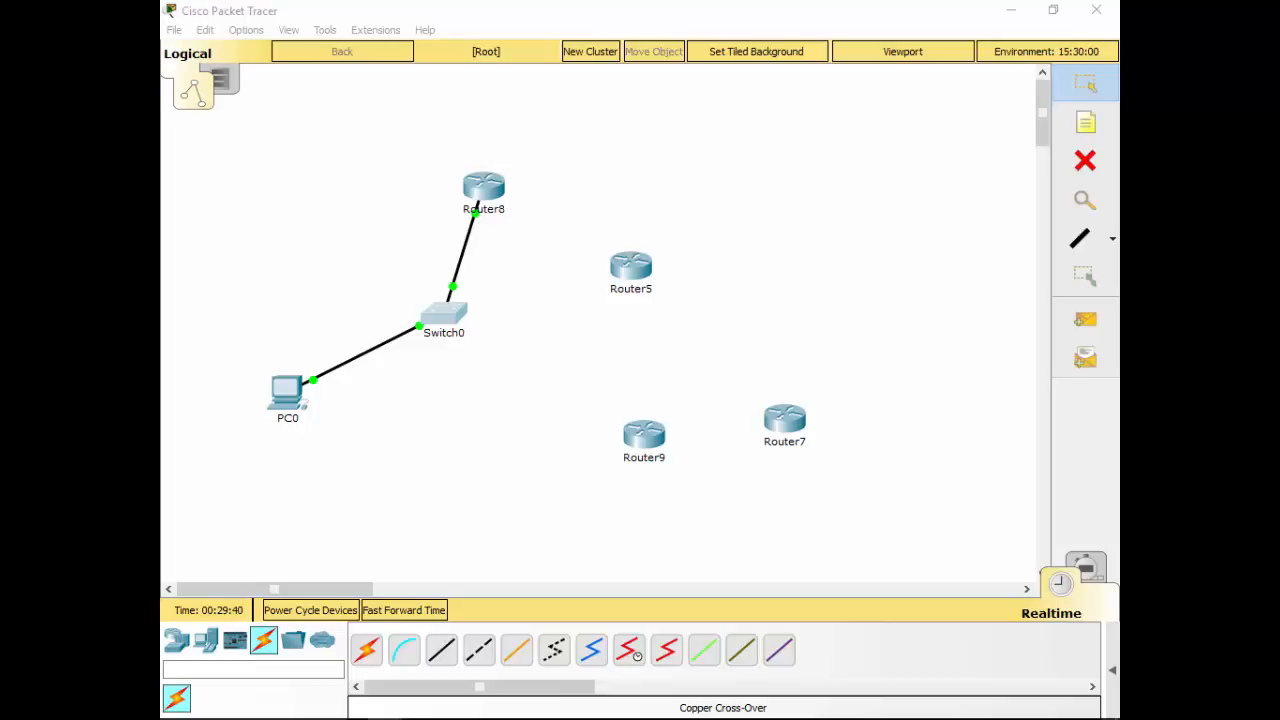
pyautogui.moveTo(1119, 90); pyautogui.dragTo(632, 5)
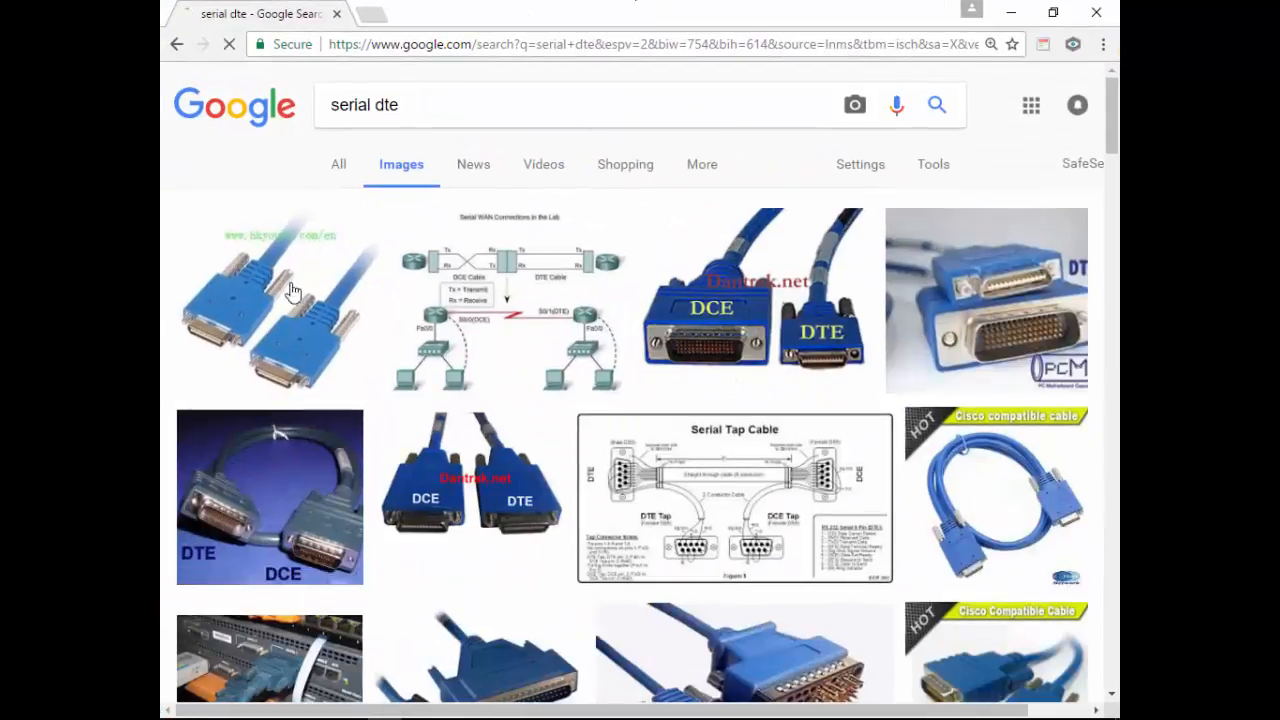
pyautogui.scroll(-3, 366, 354)
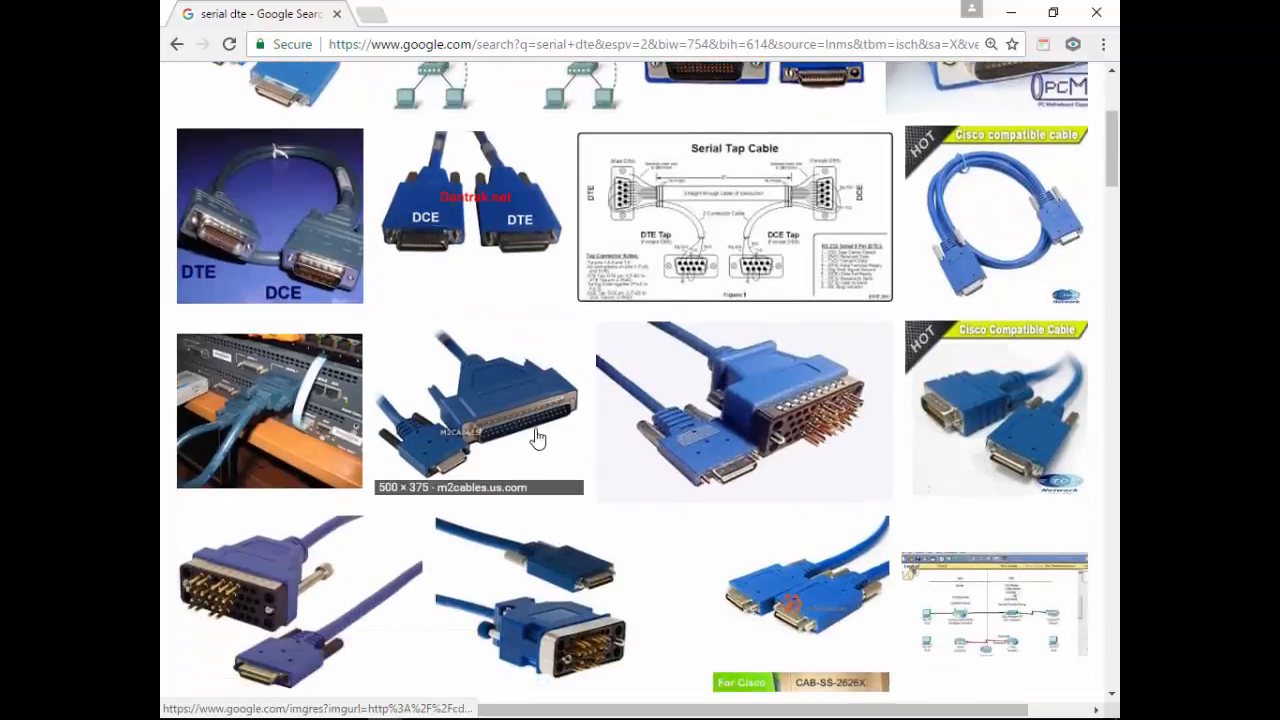
# Review the first serial DTE and DCE cable images, close the browser and return to Packet Tracer.
pyautogui.scroll(2, 725, 637)
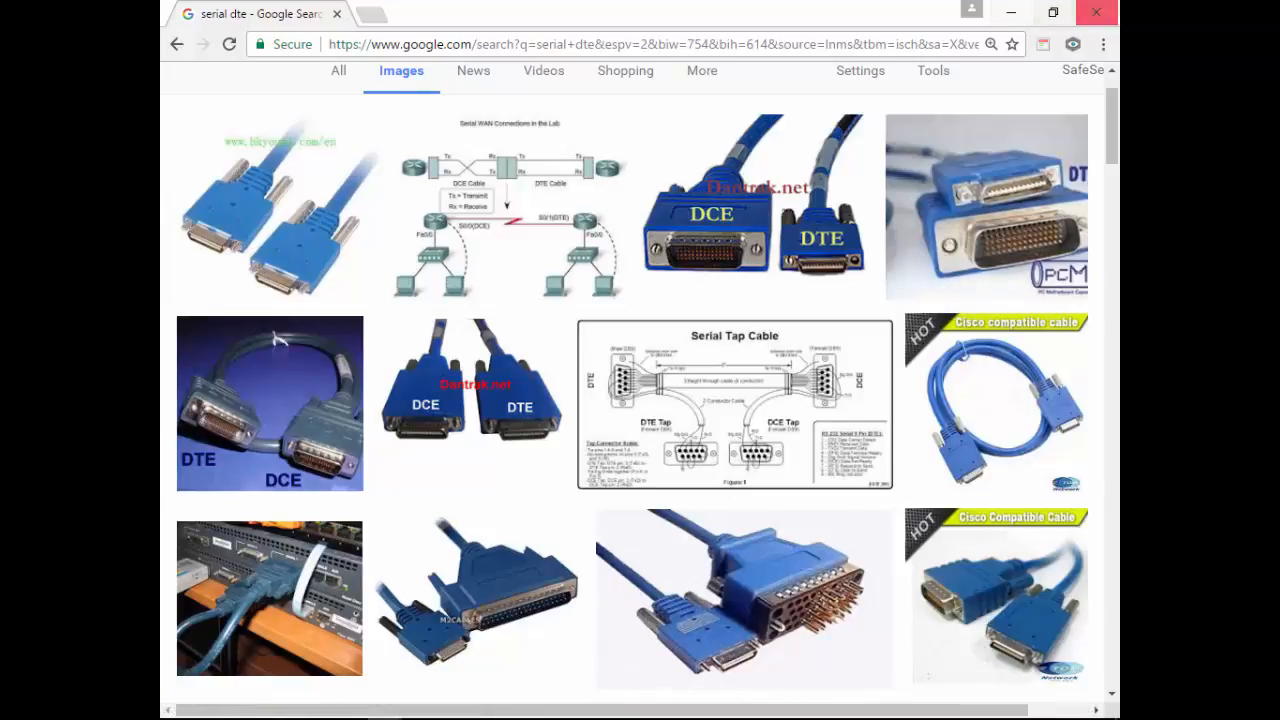
pyautogui.click(337, 14)
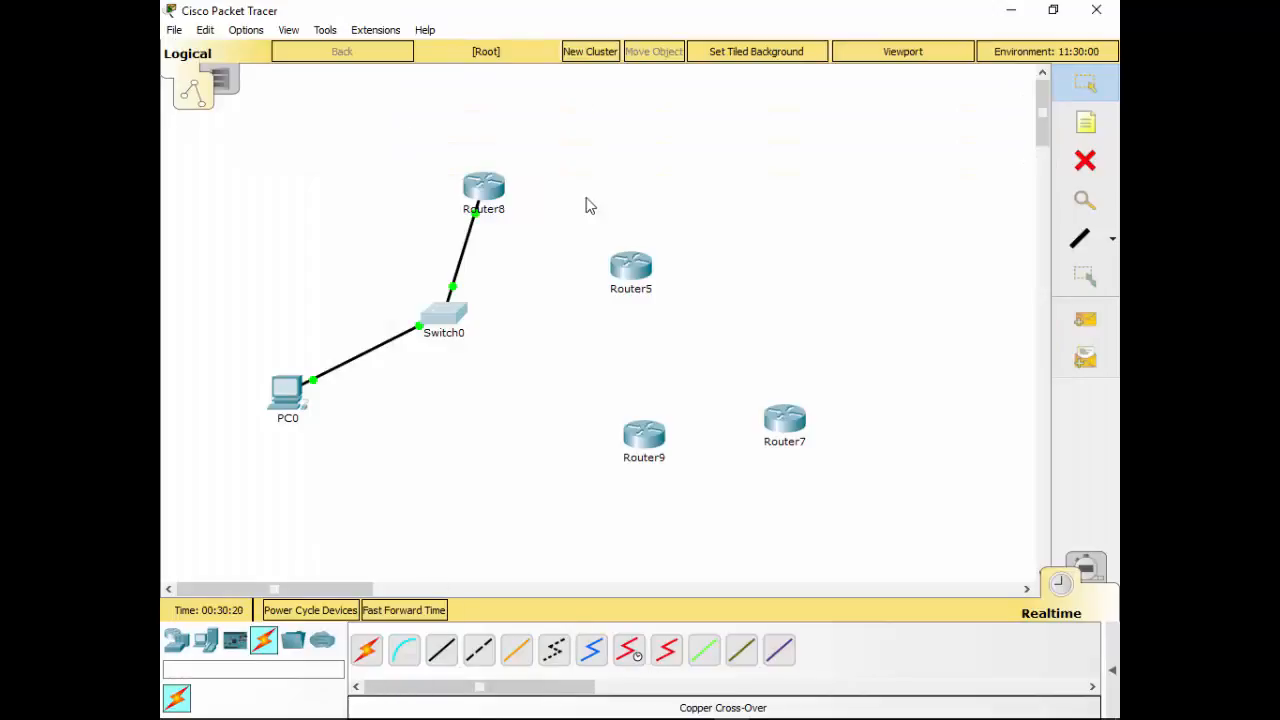
pyautogui.click(628, 650)
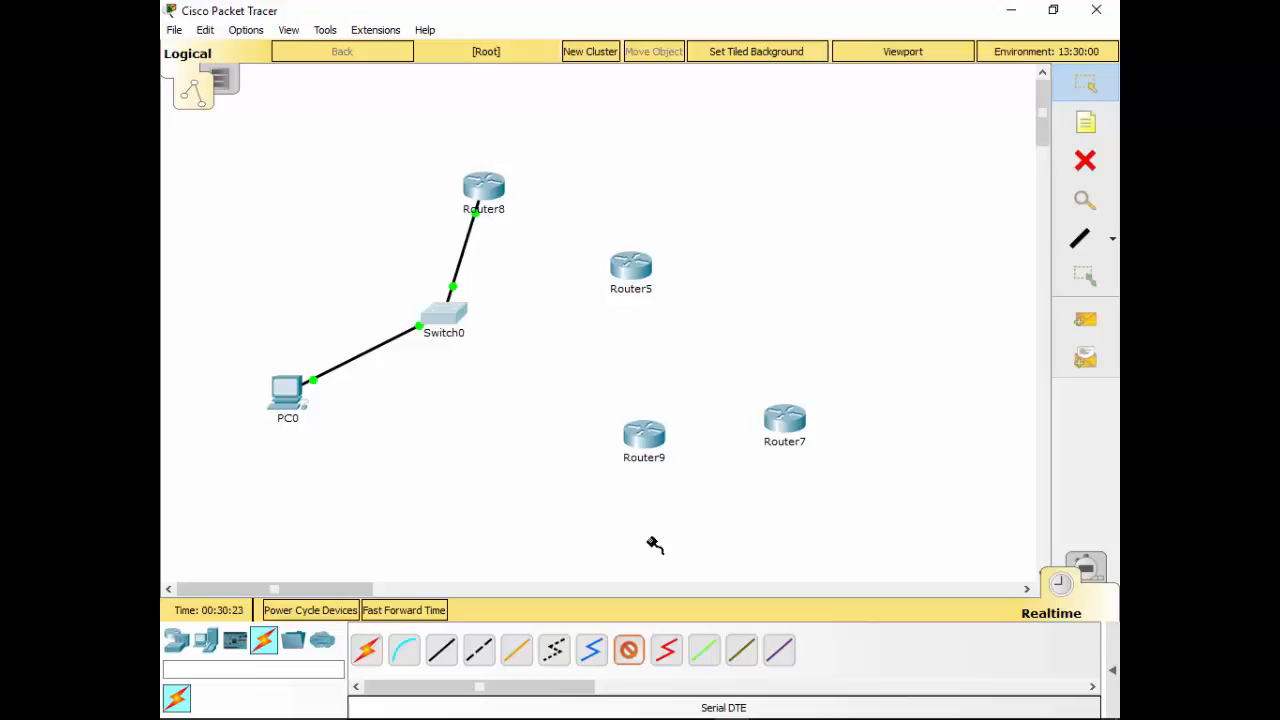
pyautogui.click(503, 188)
pyautogui.click(612, 125)
pyautogui.click(1085, 83)
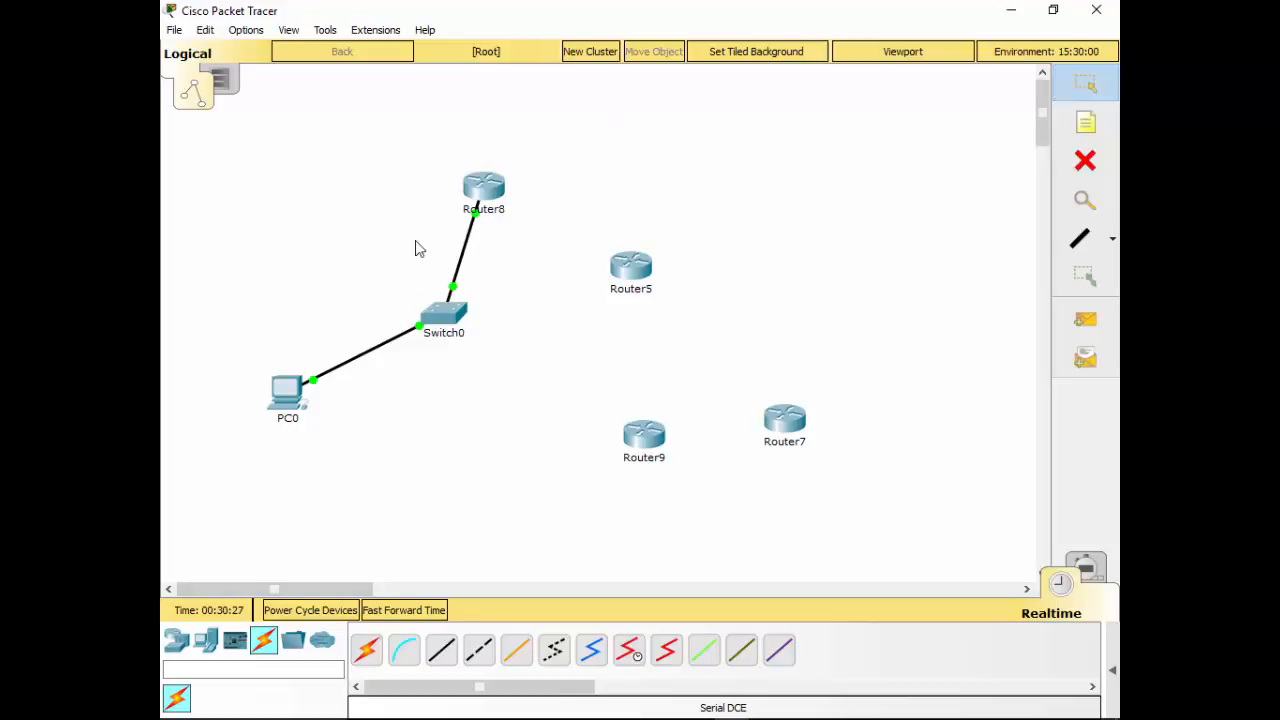
# Install an HWIC-2T serial module in Router8's first expansion slot and close its device window.
pyautogui.click(484, 188)
pyautogui.click(426, 171)
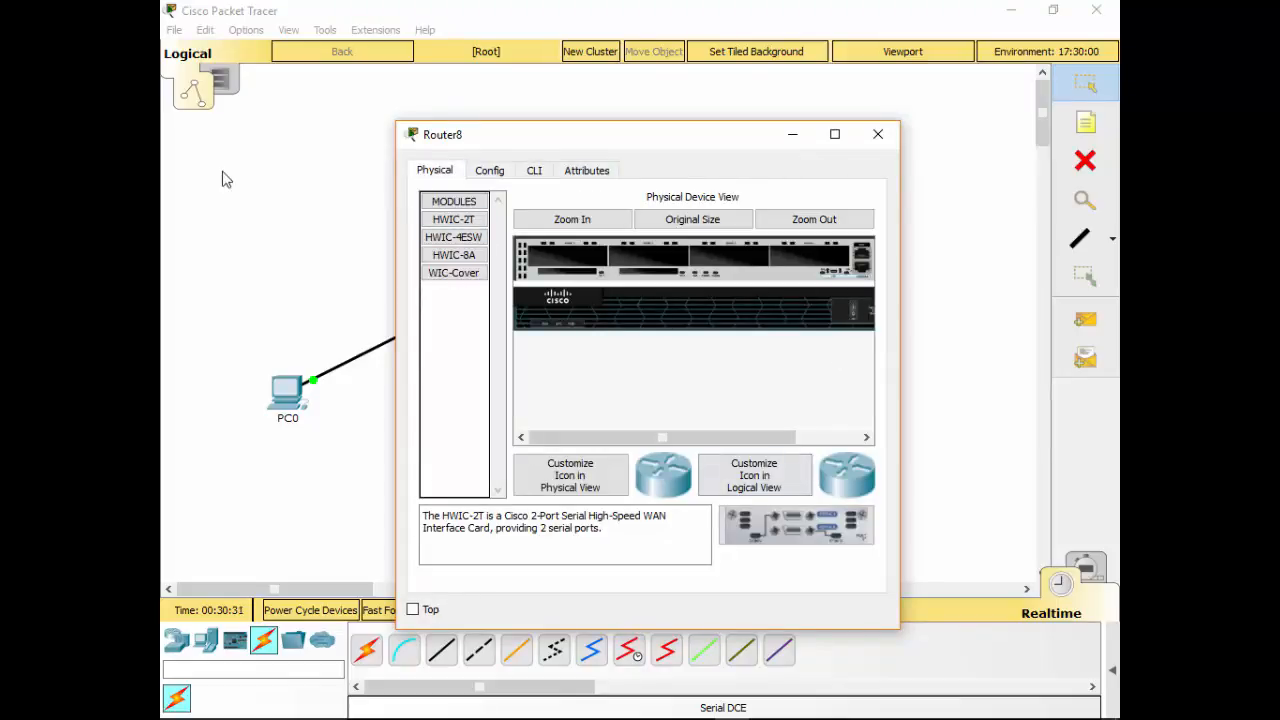
pyautogui.moveTo(437, 221); pyautogui.dragTo(490, 228)
pyautogui.moveTo(562, 256); pyautogui.dragTo(562, 256)
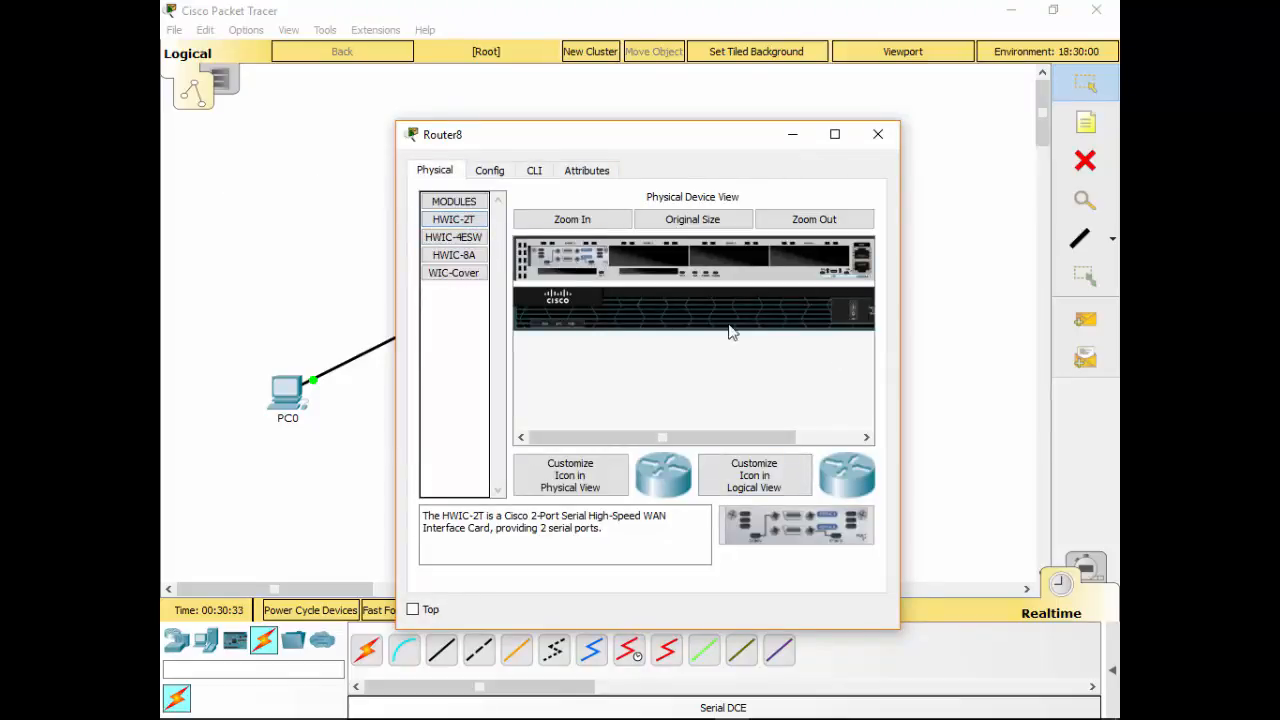
pyautogui.click(878, 134)
# Install an HWIC-2T serial module in Router5's first expansion slot and close its device window.
pyautogui.click(642, 278)
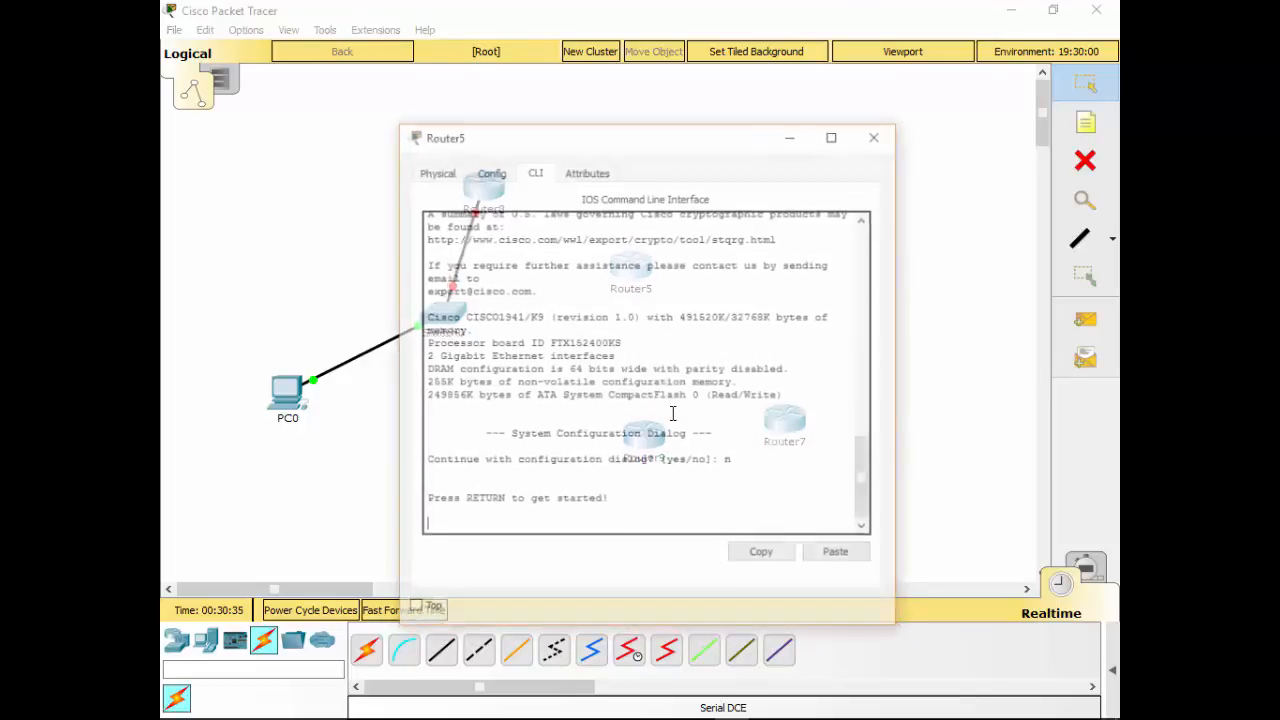
pyautogui.click(437, 172)
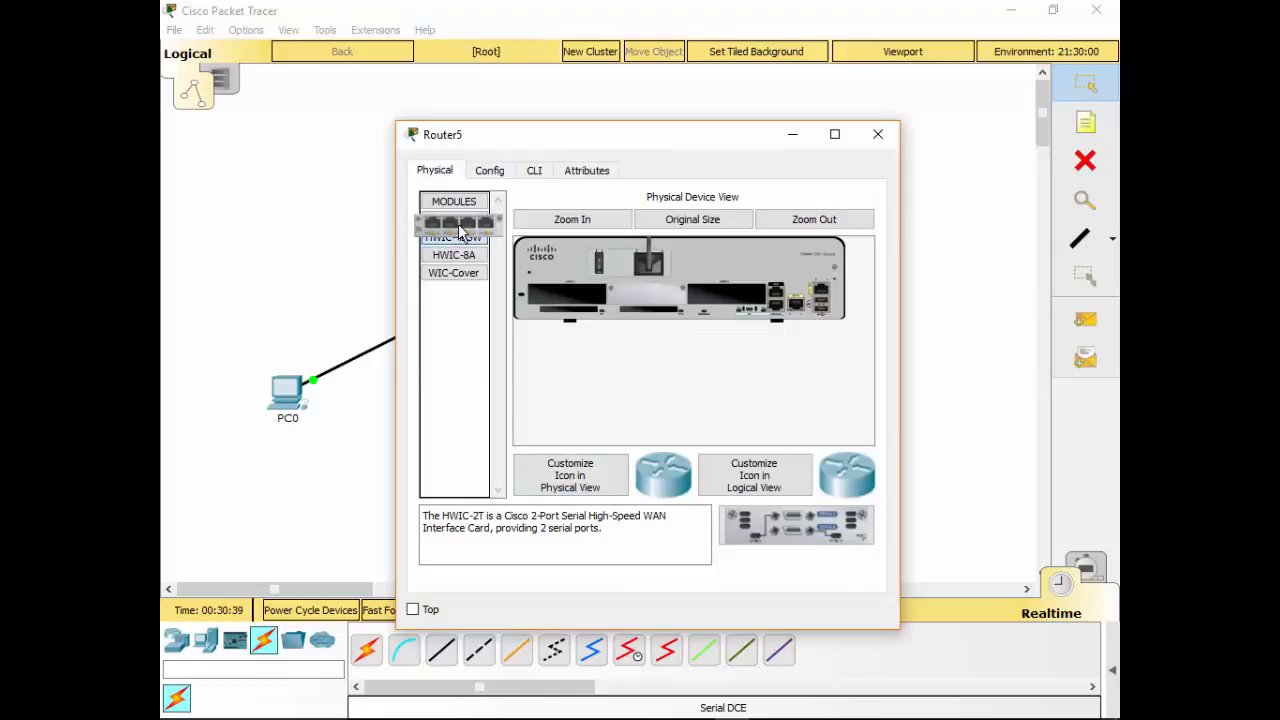
pyautogui.moveTo(455, 237); pyautogui.dragTo(598, 265)
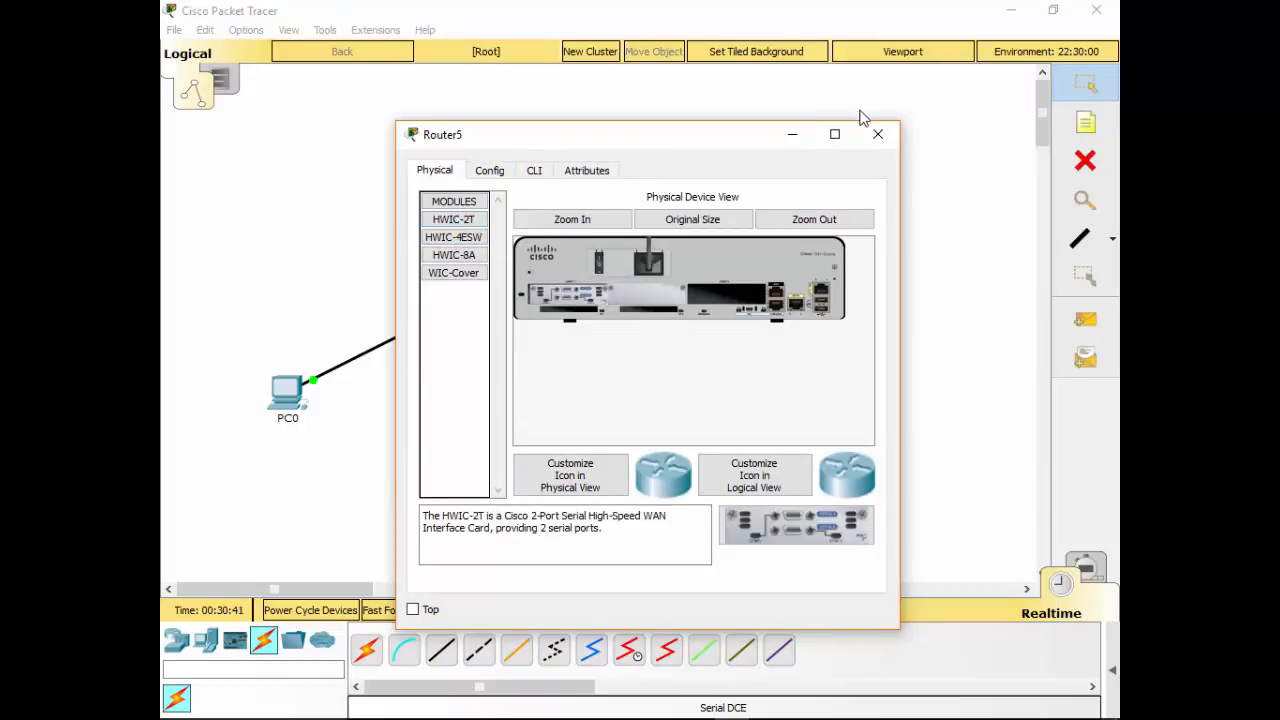
pyautogui.click(878, 134)
# Check Router8's installed module and connect its Serial0/3/1 port to Router5's Serial0/1/1 with a Serial DTE cable.
pyautogui.click(484, 192)
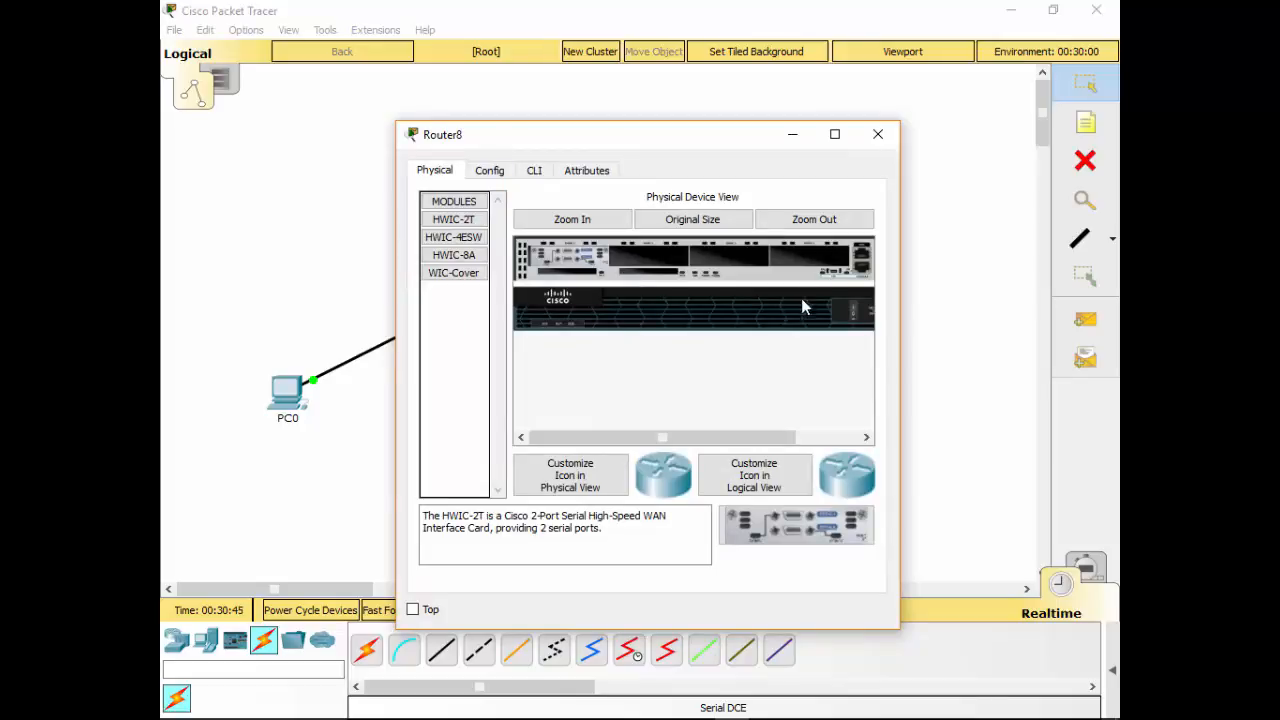
pyautogui.click(878, 134)
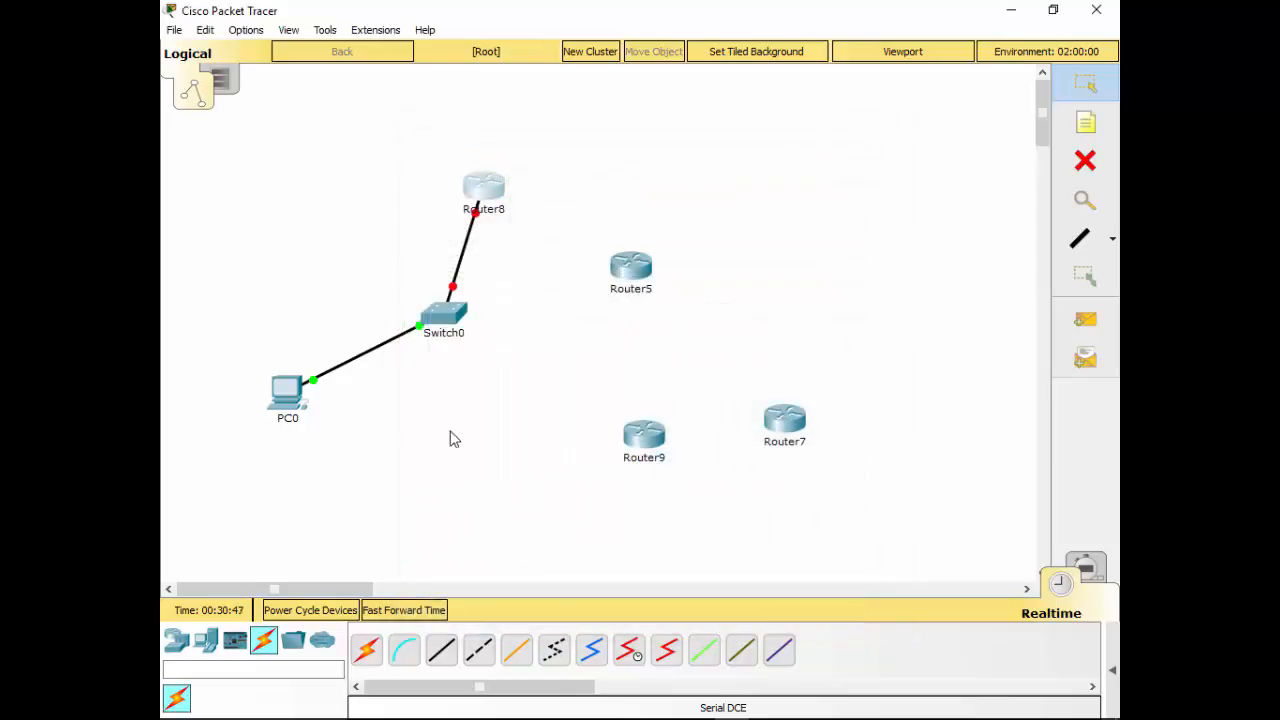
pyautogui.click(666, 650)
pyautogui.click(497, 197)
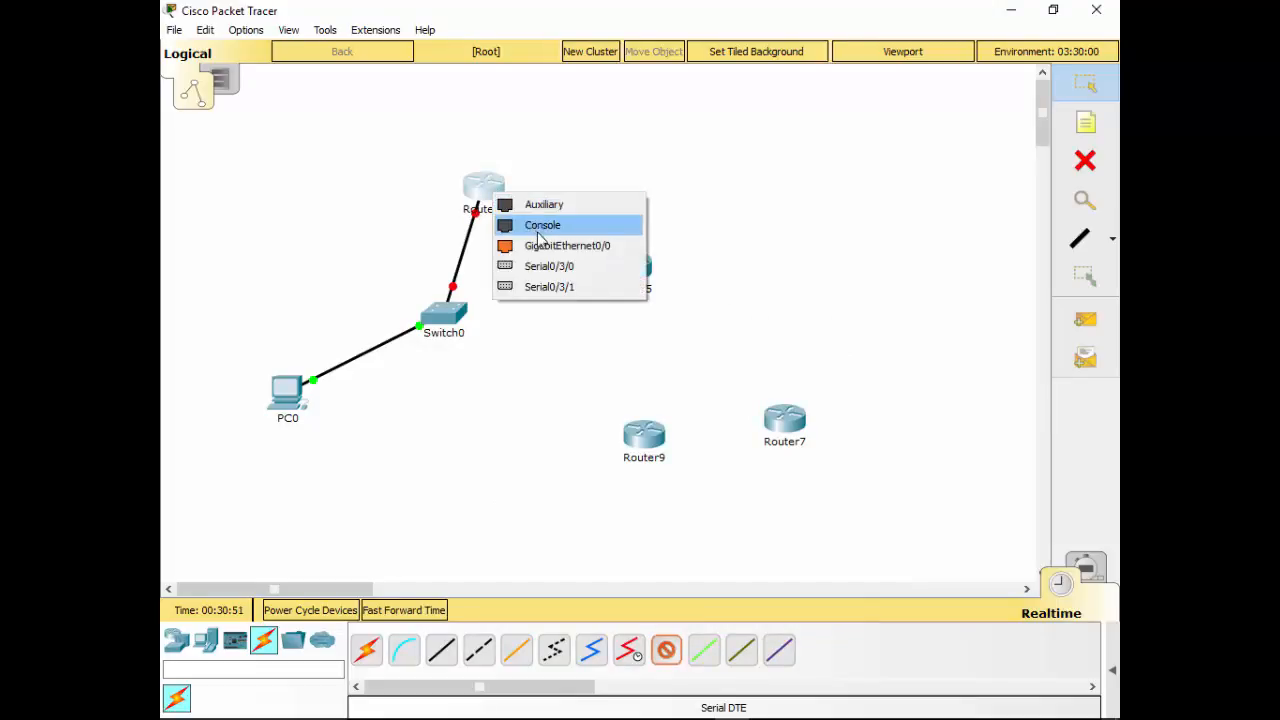
pyautogui.click(563, 287)
pyautogui.click(628, 266)
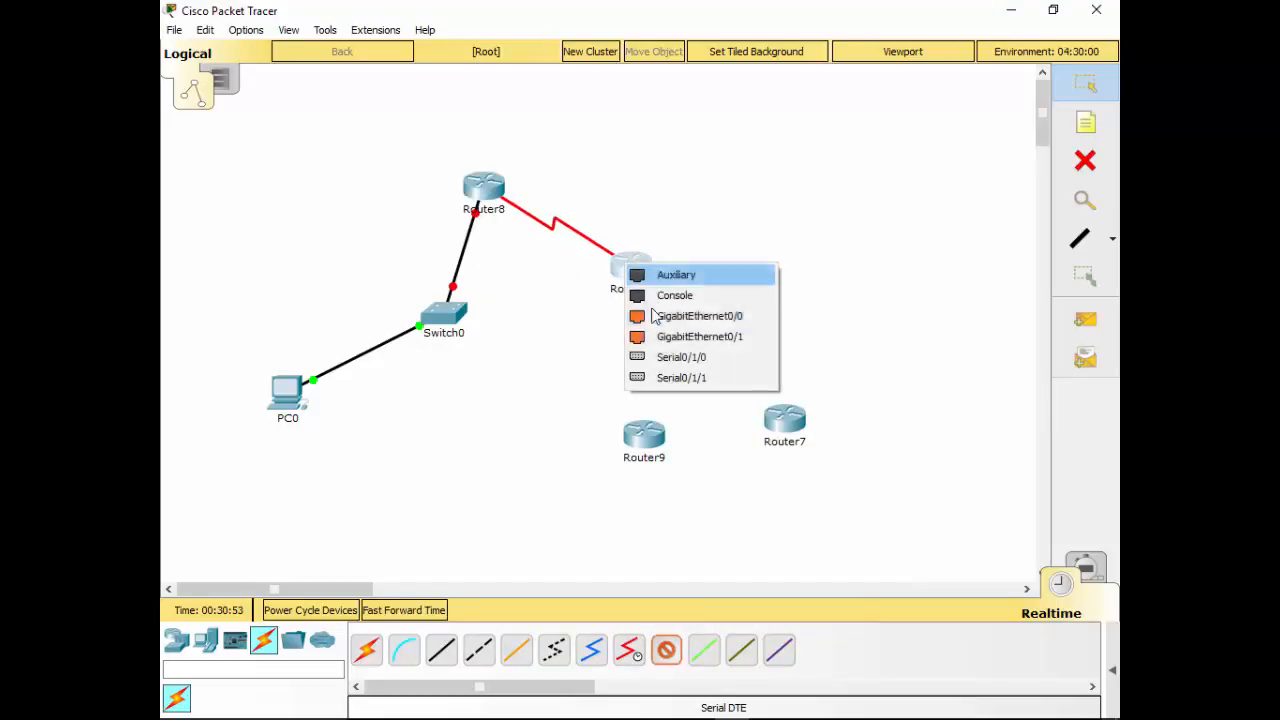
pyautogui.click(669, 378)
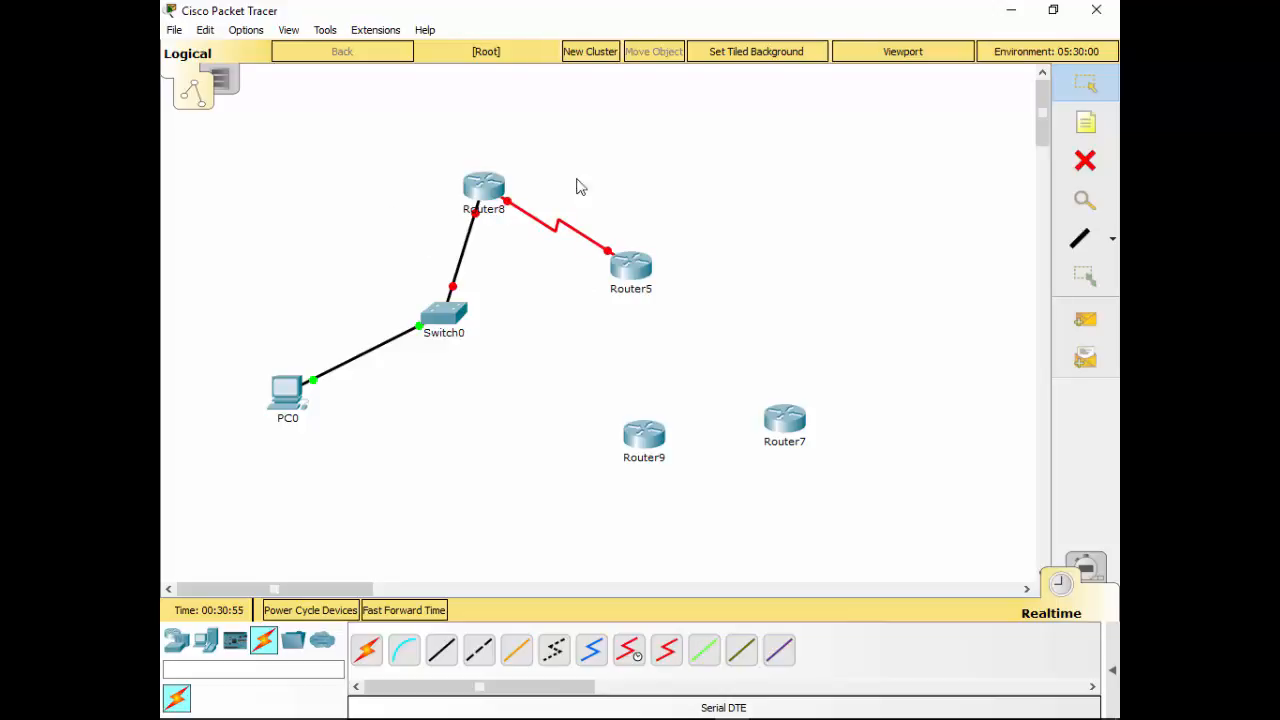
# View Router8's boot output in its IOS command line and close the device window.
pyautogui.click(495, 188)
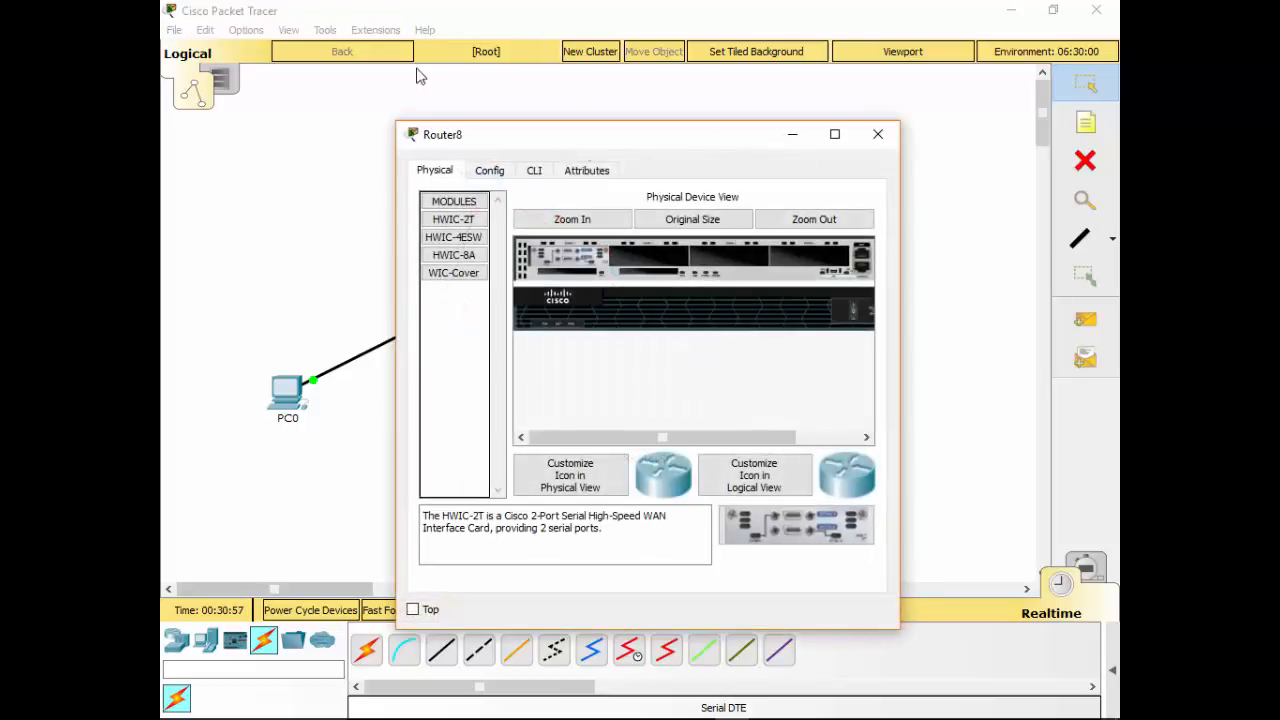
pyautogui.click(531, 168)
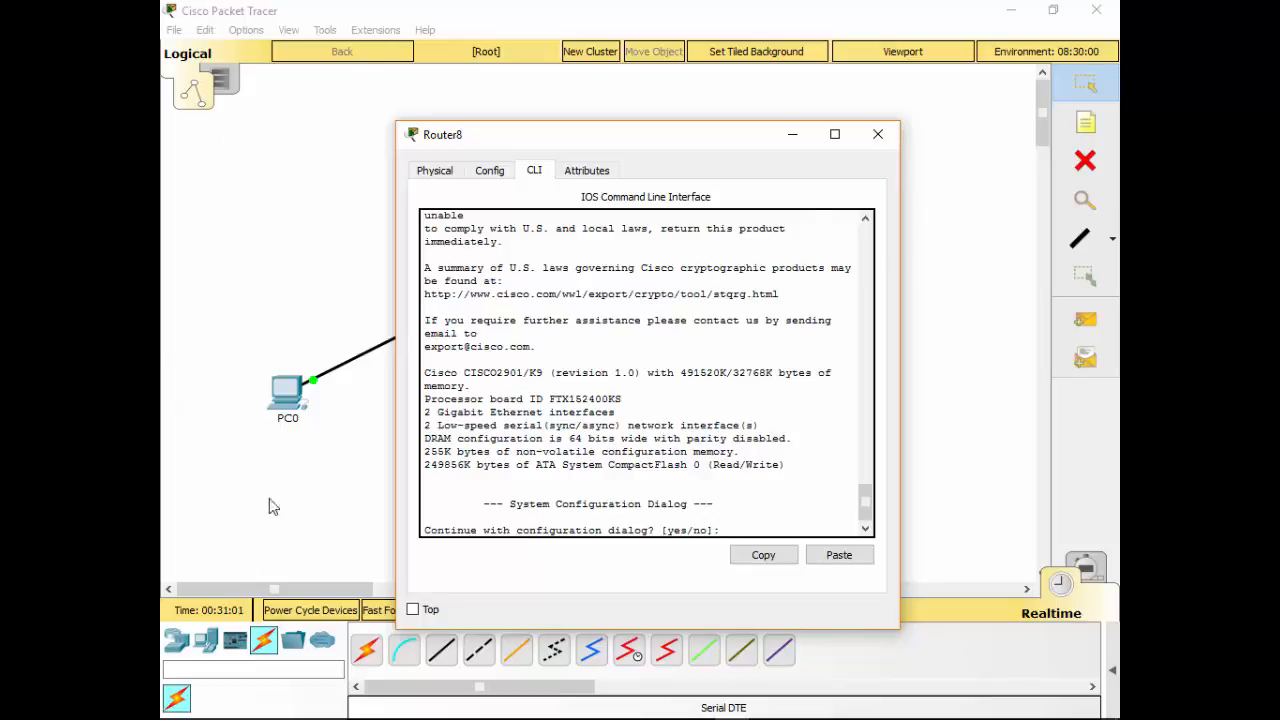
pyautogui.click(877, 134)
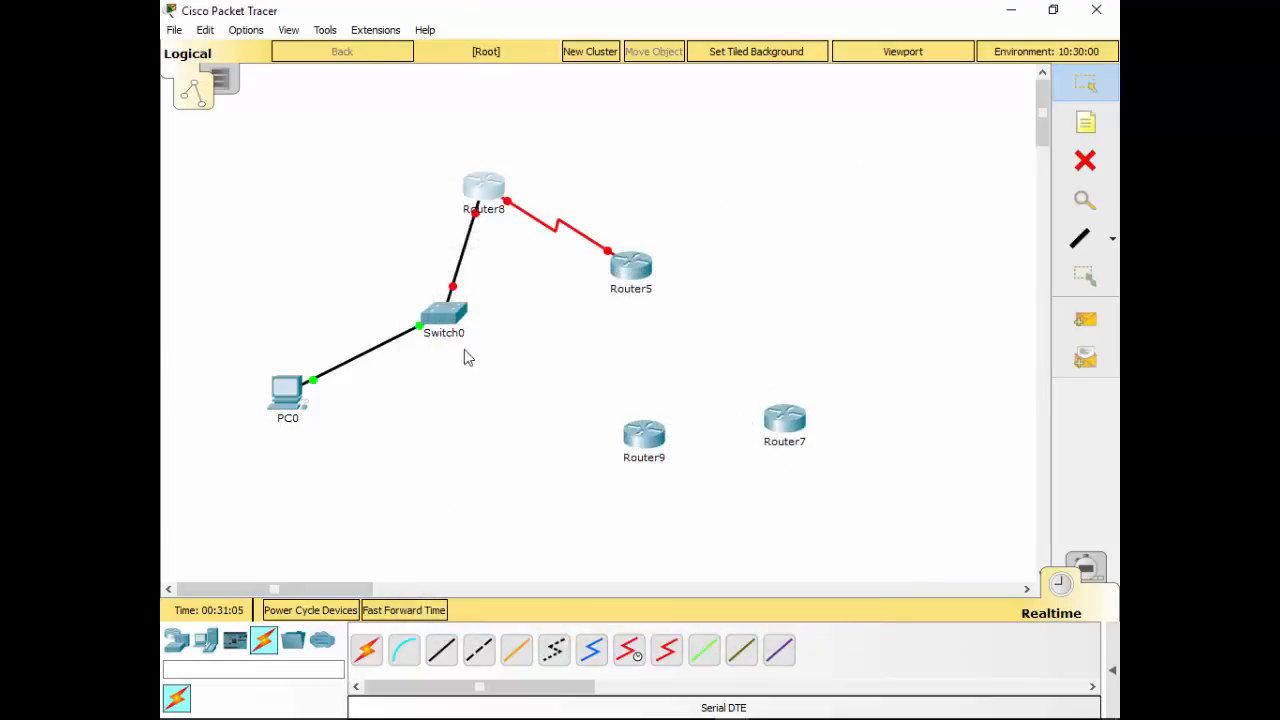
# Browse the device categories, including end devices, and the routers, switches, hubs, wireless and security devices under Network Devices.
pyautogui.click(292, 642)
pyautogui.click(263, 641)
pyautogui.click(231, 643)
pyautogui.click(217, 641)
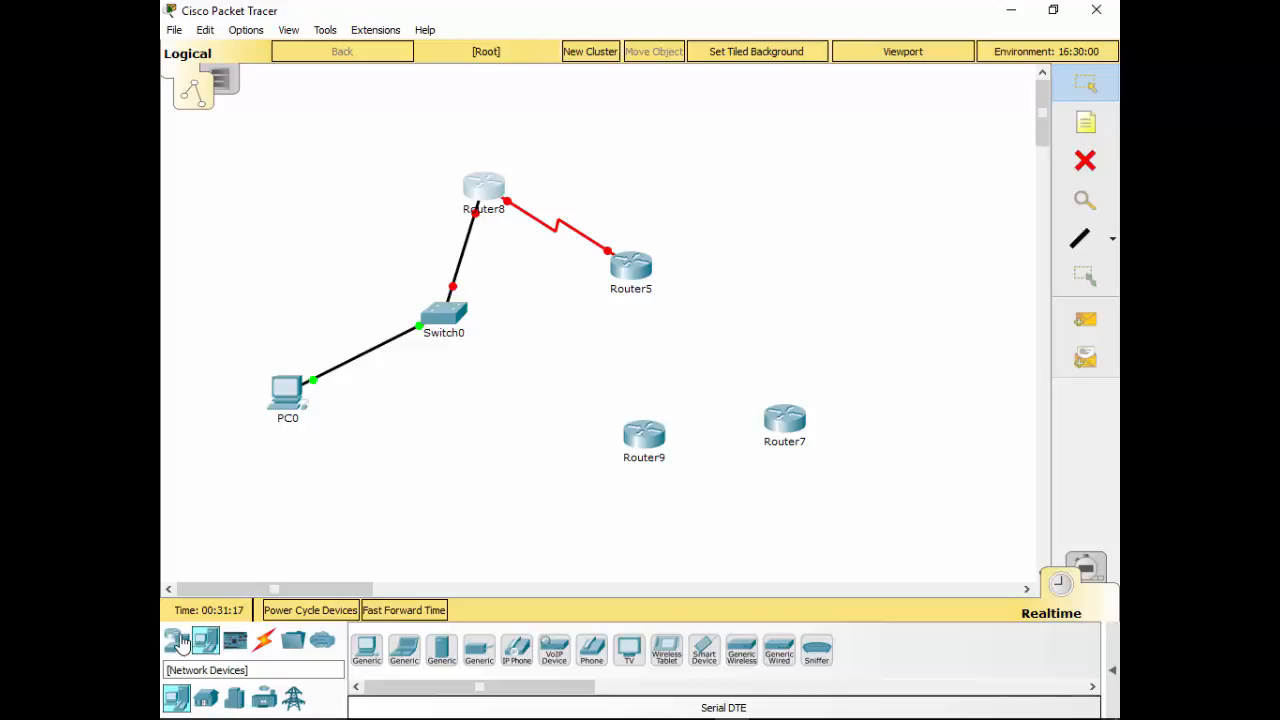
pyautogui.click(177, 641)
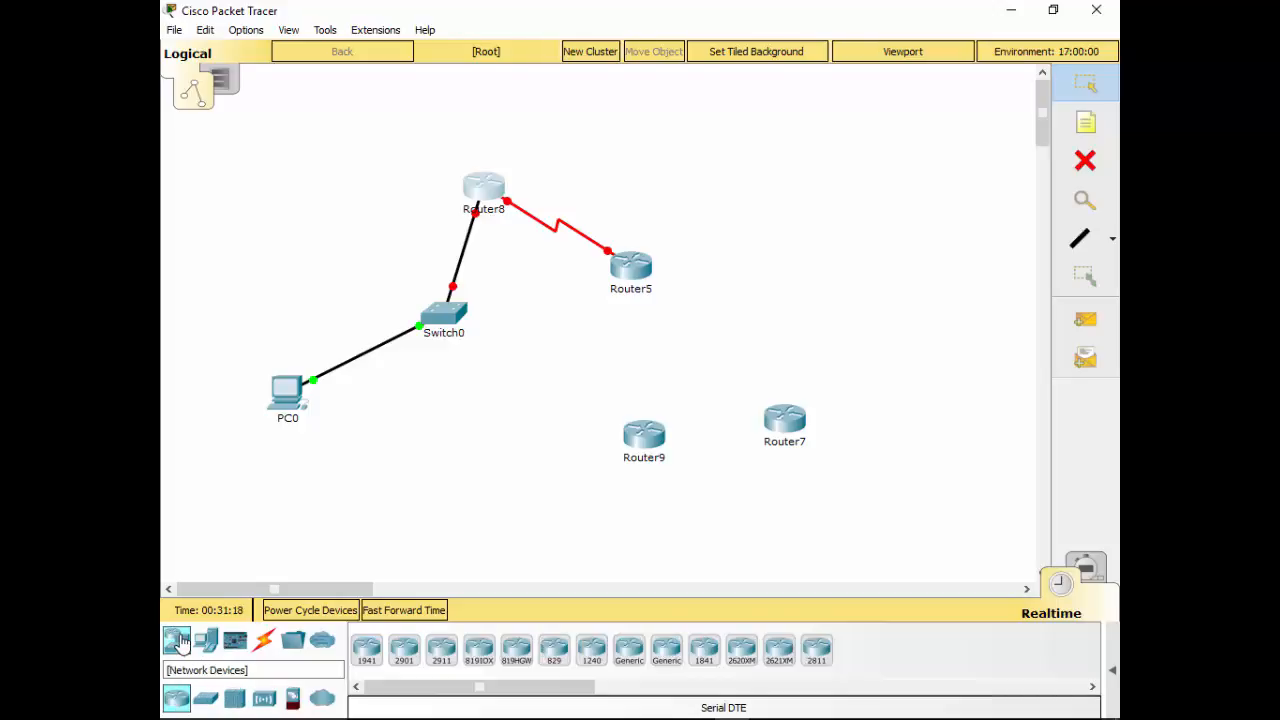
pyautogui.click(205, 698)
pyautogui.click(237, 703)
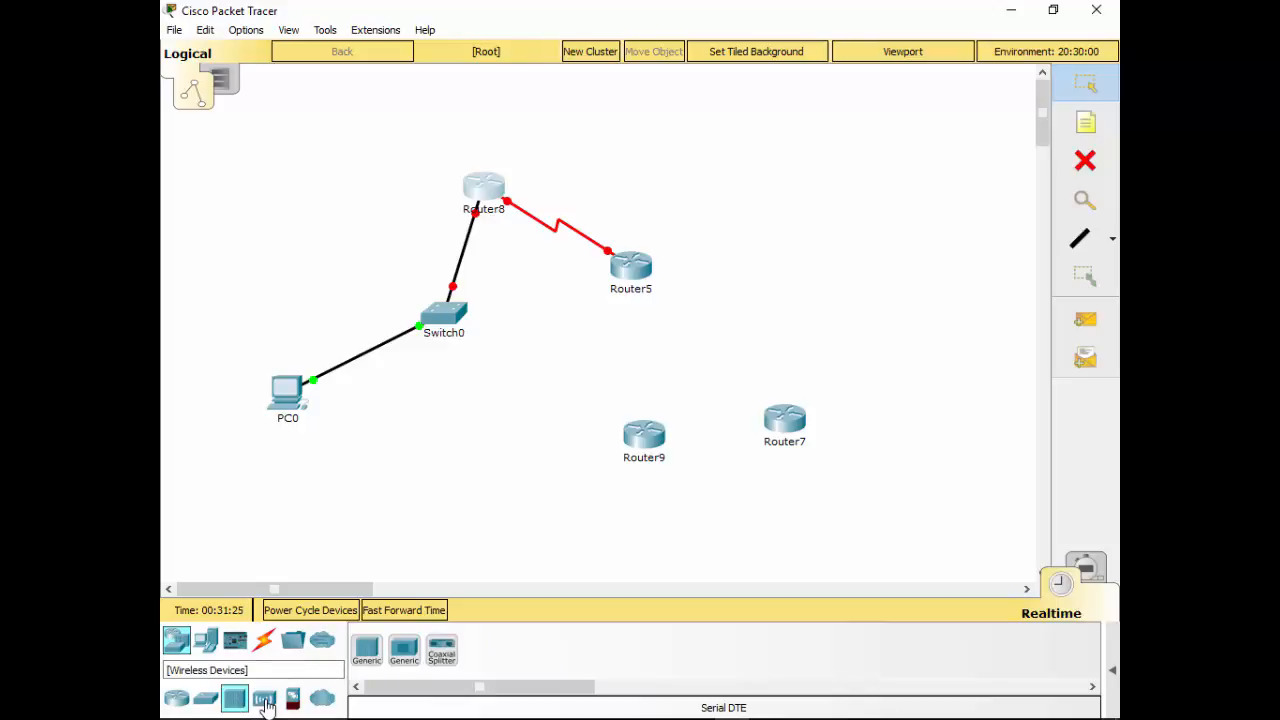
pyautogui.click(265, 702)
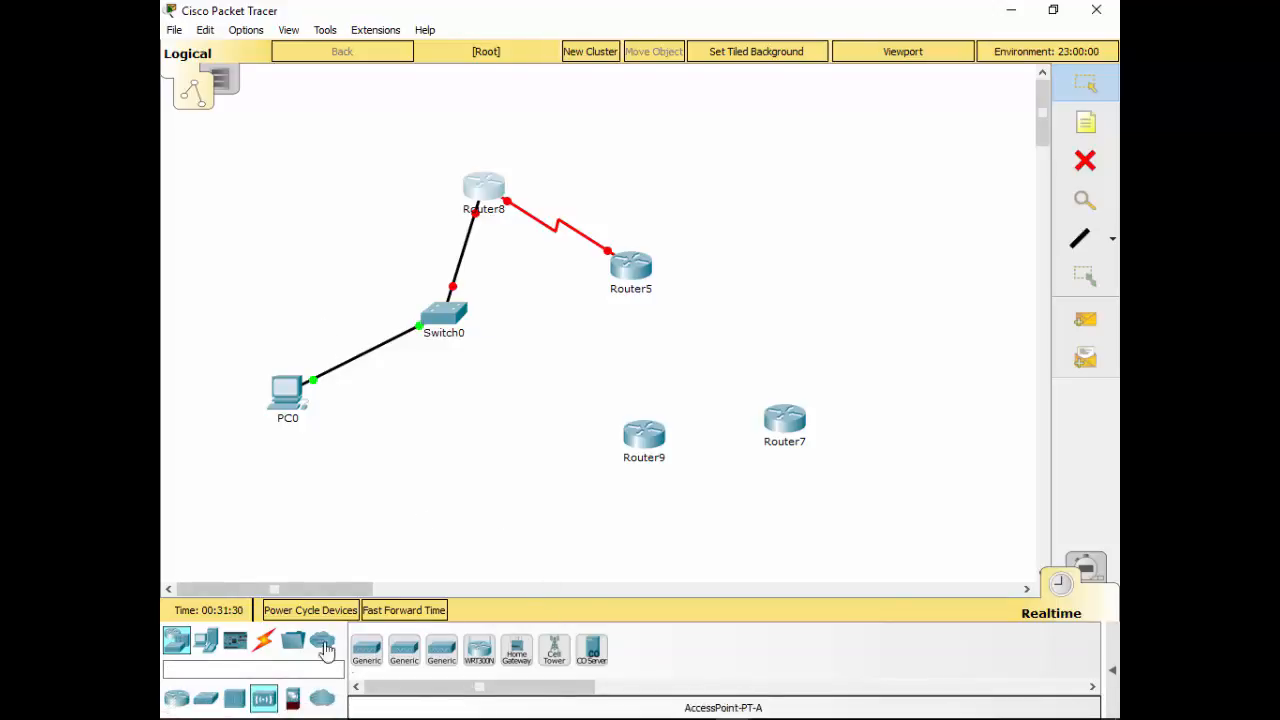
pyautogui.click(292, 699)
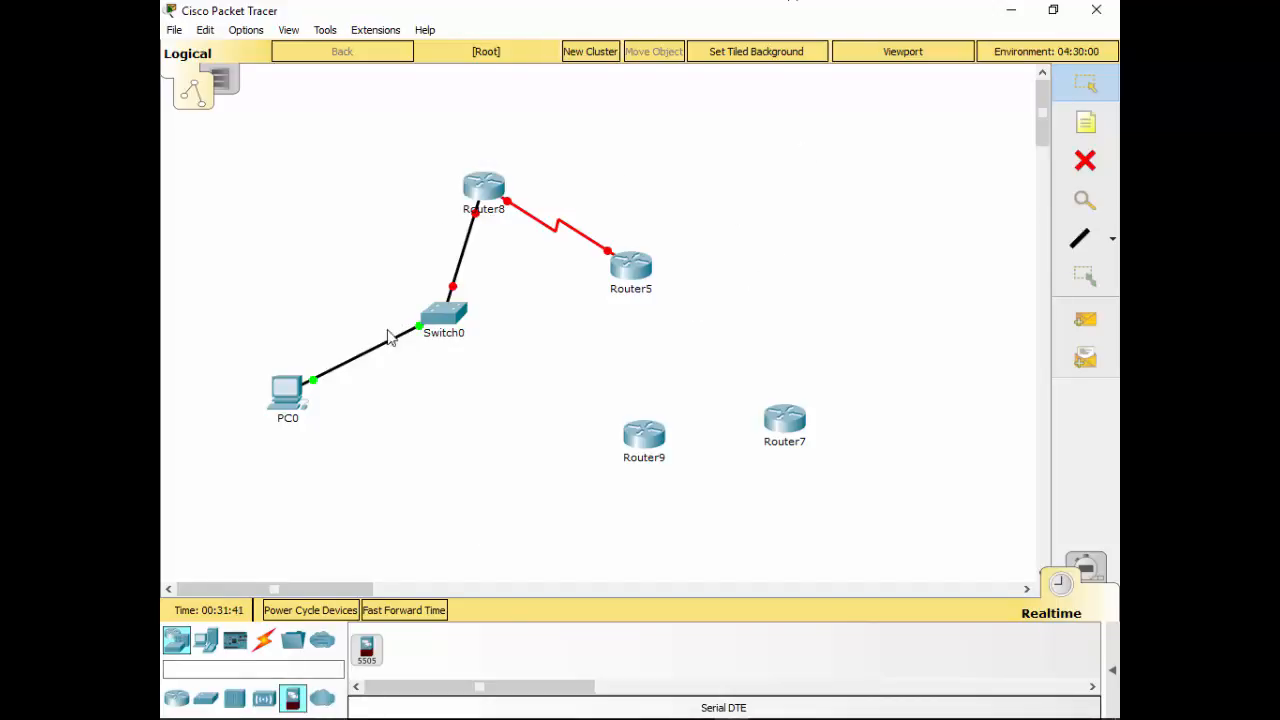
pyautogui.click(1099, 10)
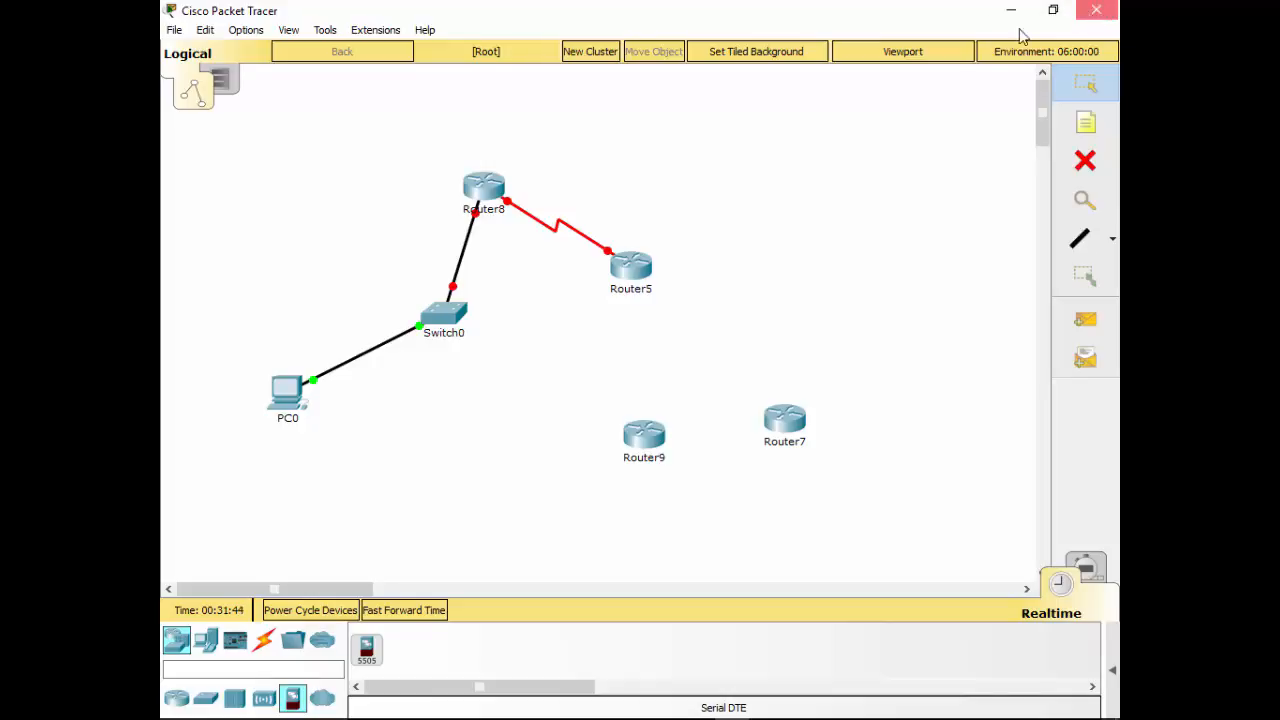